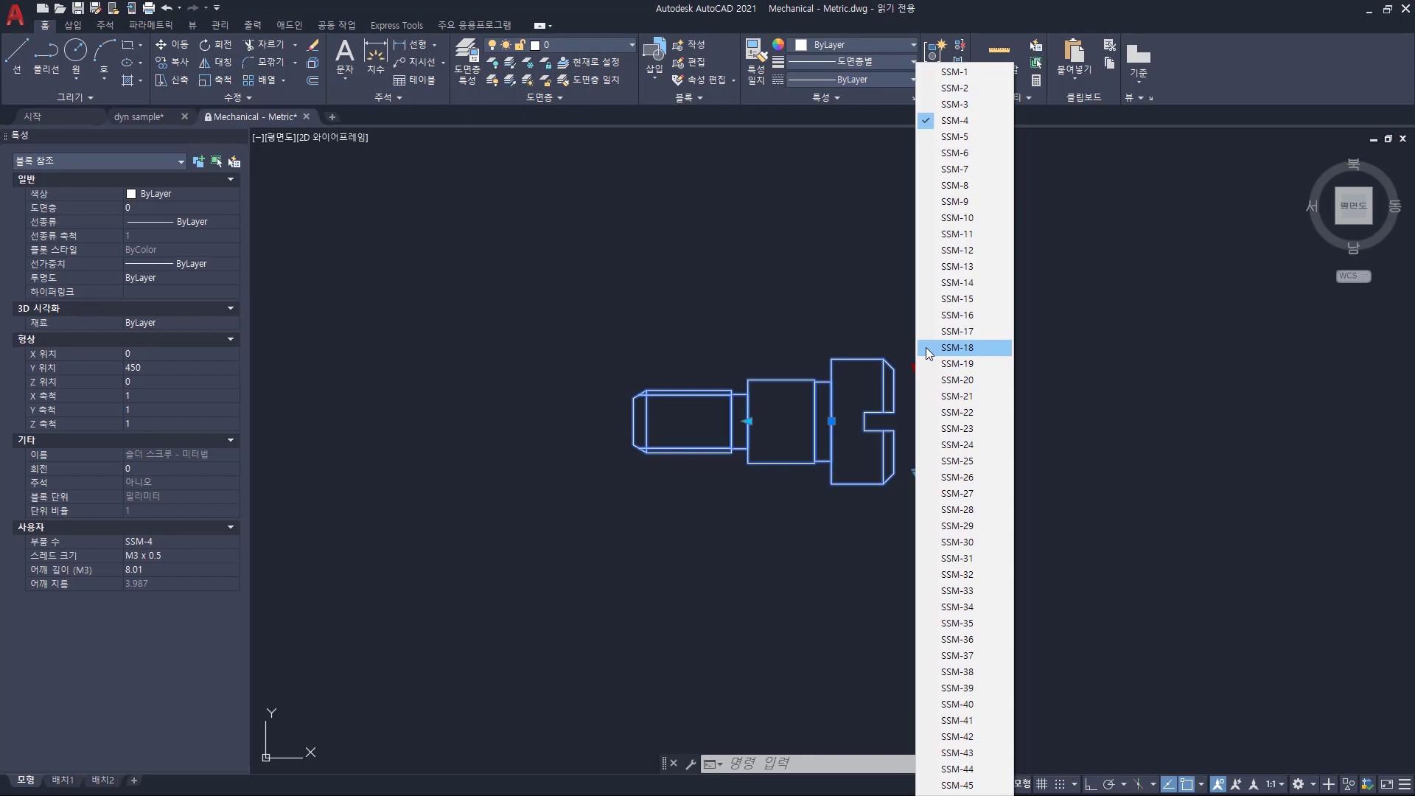
# Dismiss the shoulder screw's part-number list, clear the selection, and switch to the dyn sample drawing.
pyautogui.click(928, 347)
pyautogui.press('Escape')
pyautogui.press('Escape')
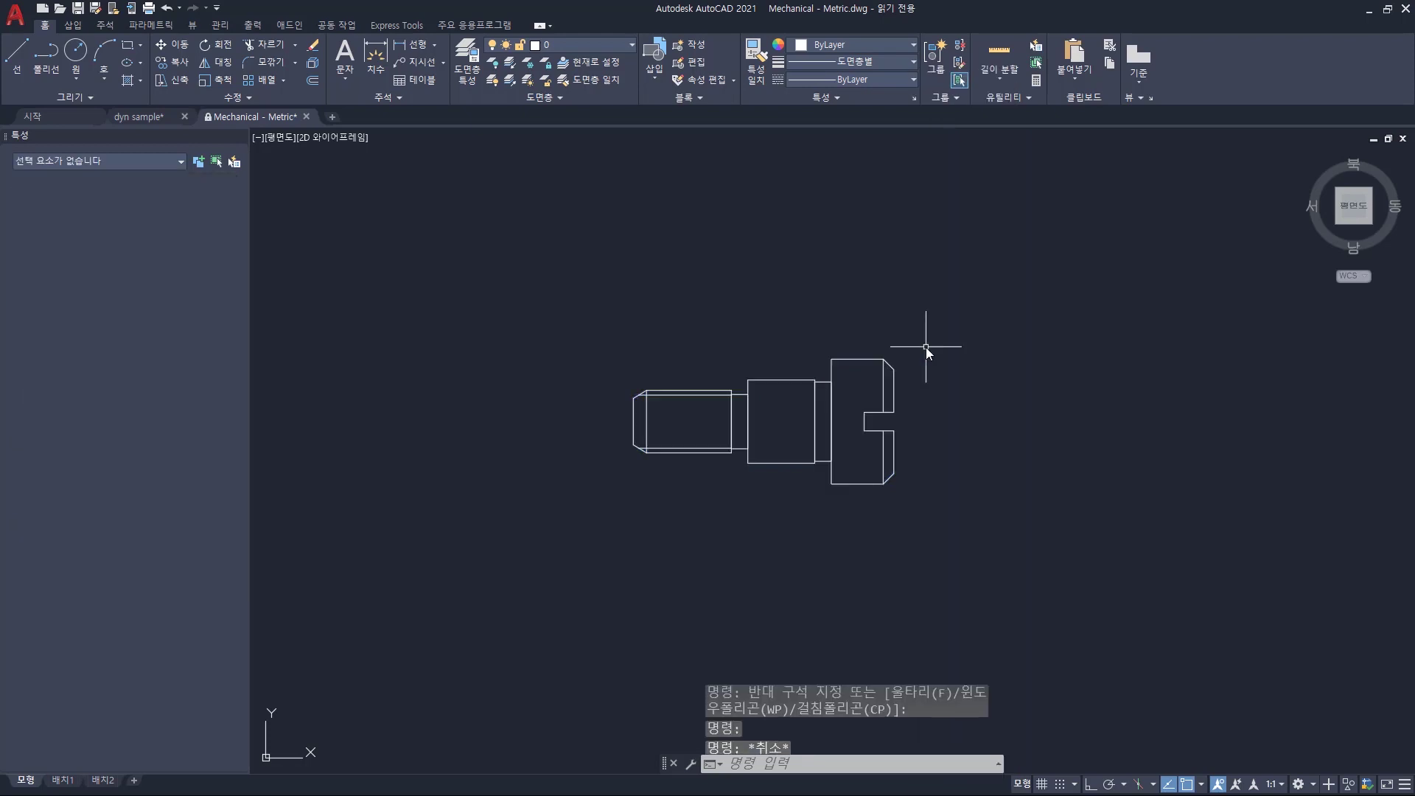
pyautogui.click(139, 116)
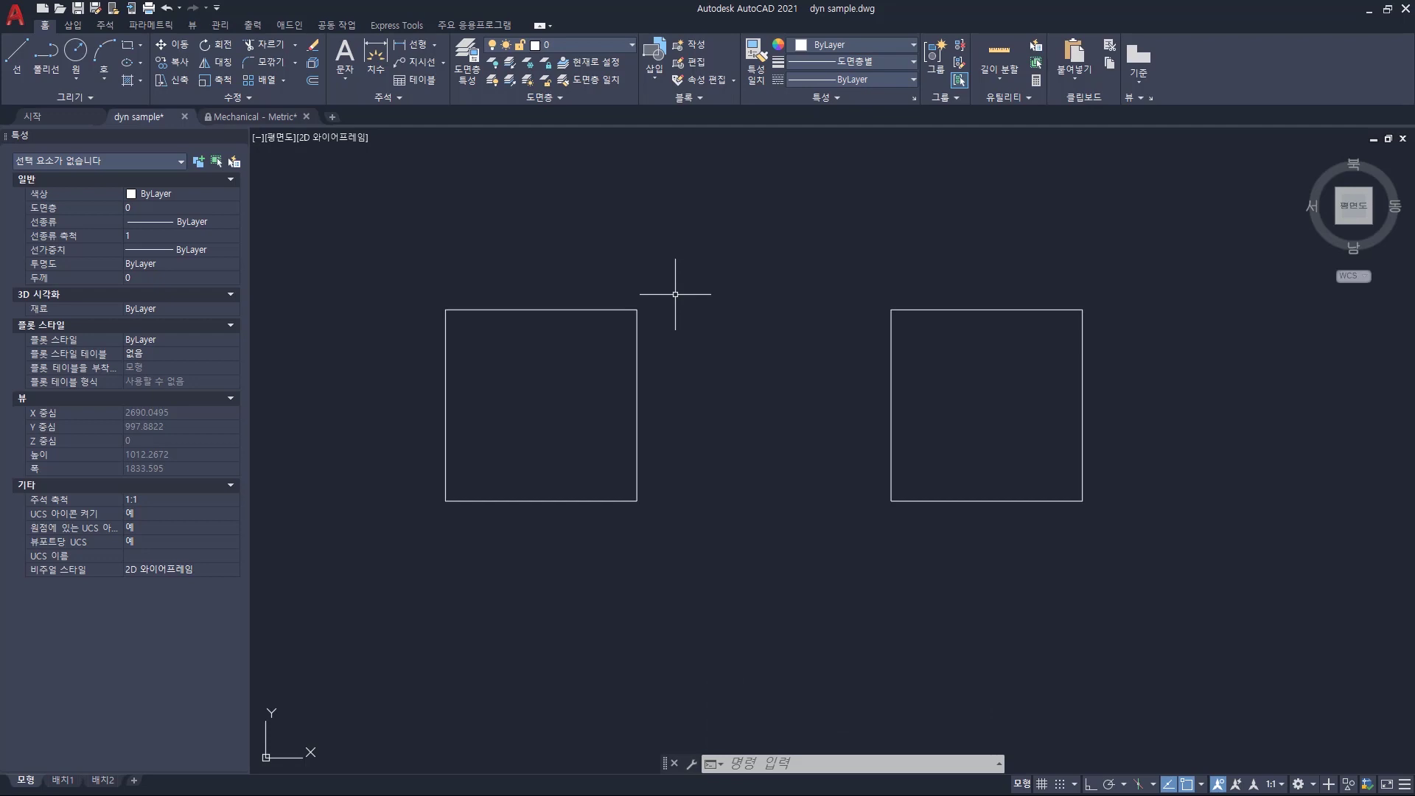
# Apply the rect row with width 400 and height 400 from the left block's property table.
pyautogui.click(663, 268)
pyautogui.click(595, 338)
pyautogui.click(573, 346)
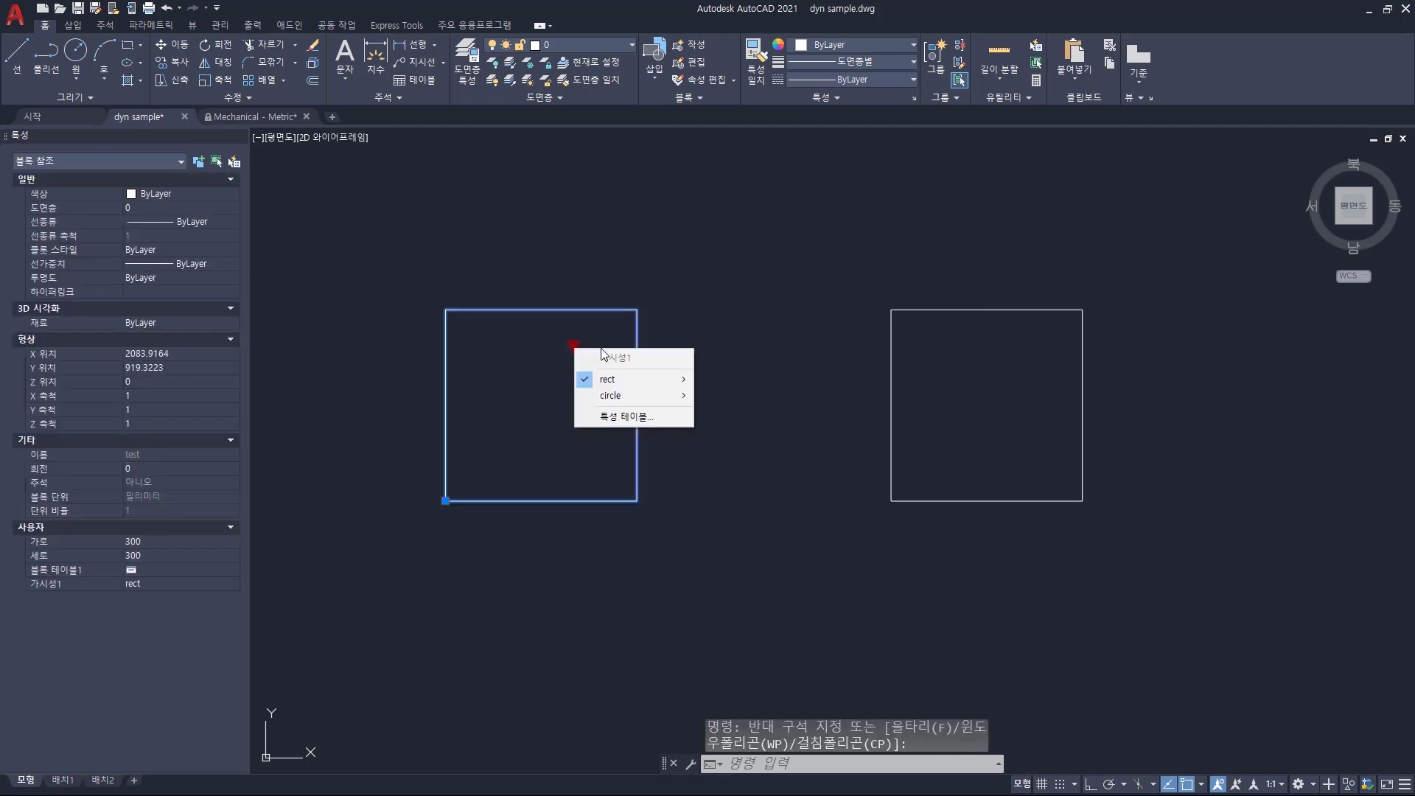
pyautogui.moveTo(617, 398)
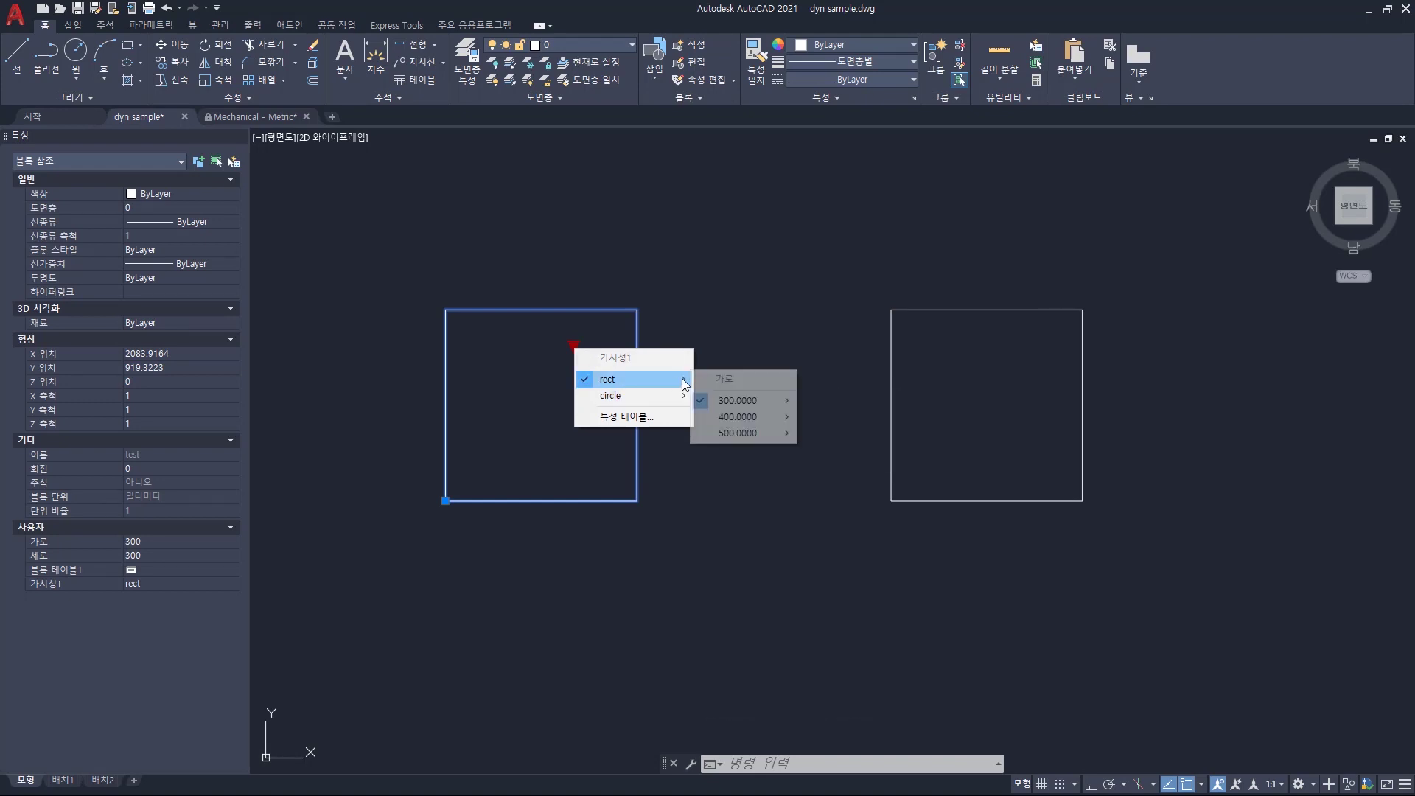
pyautogui.moveTo(737, 400)
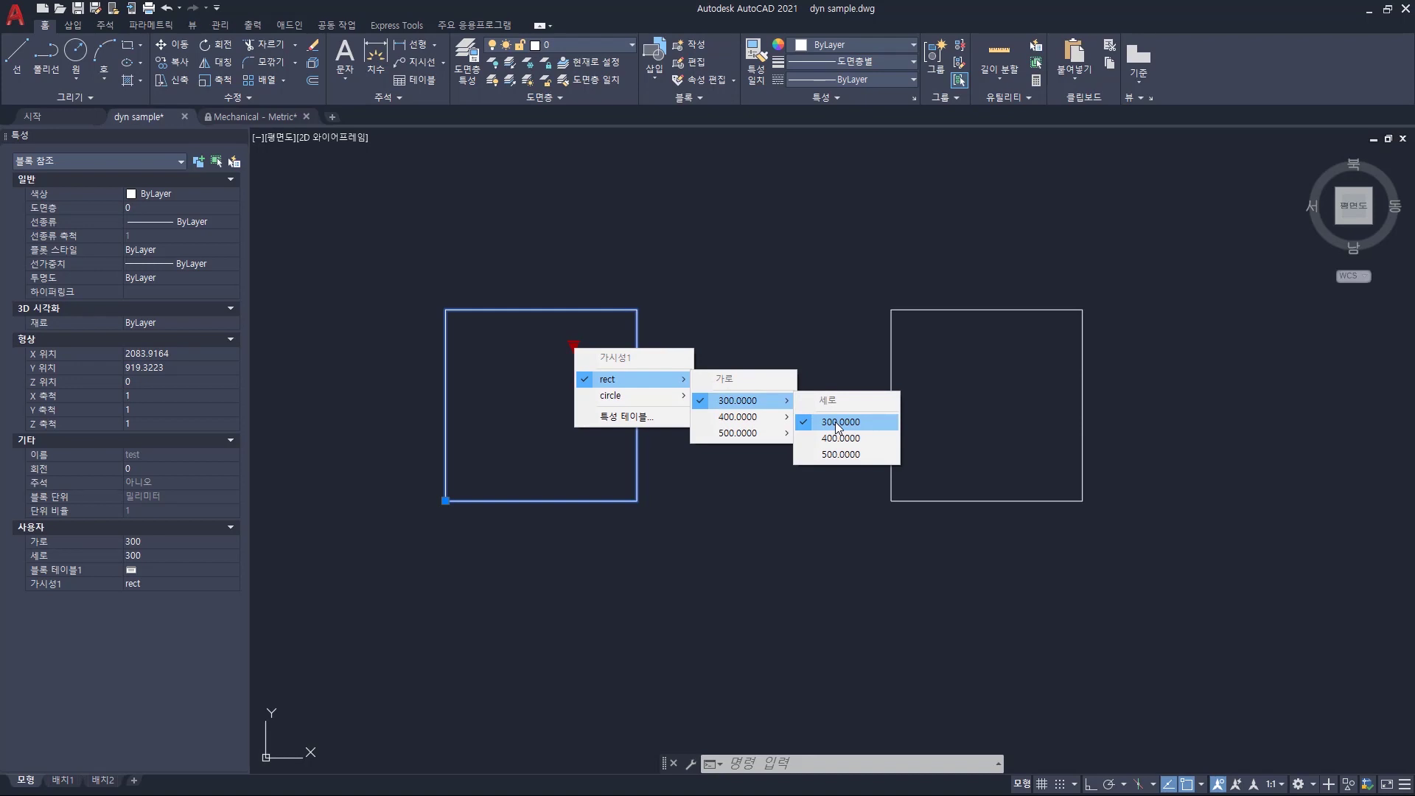
pyautogui.click(636, 418)
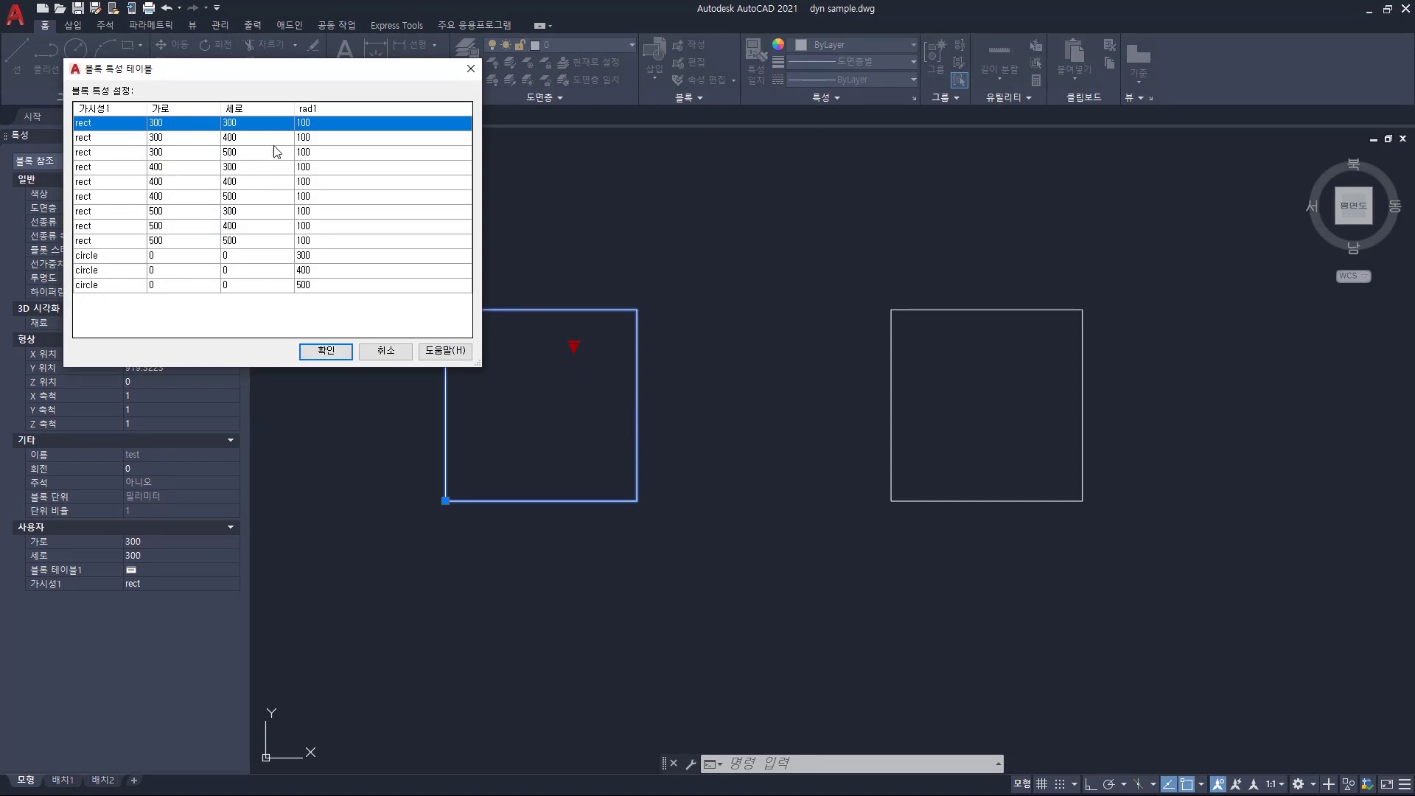
pyautogui.click(154, 182)
pyautogui.click(319, 350)
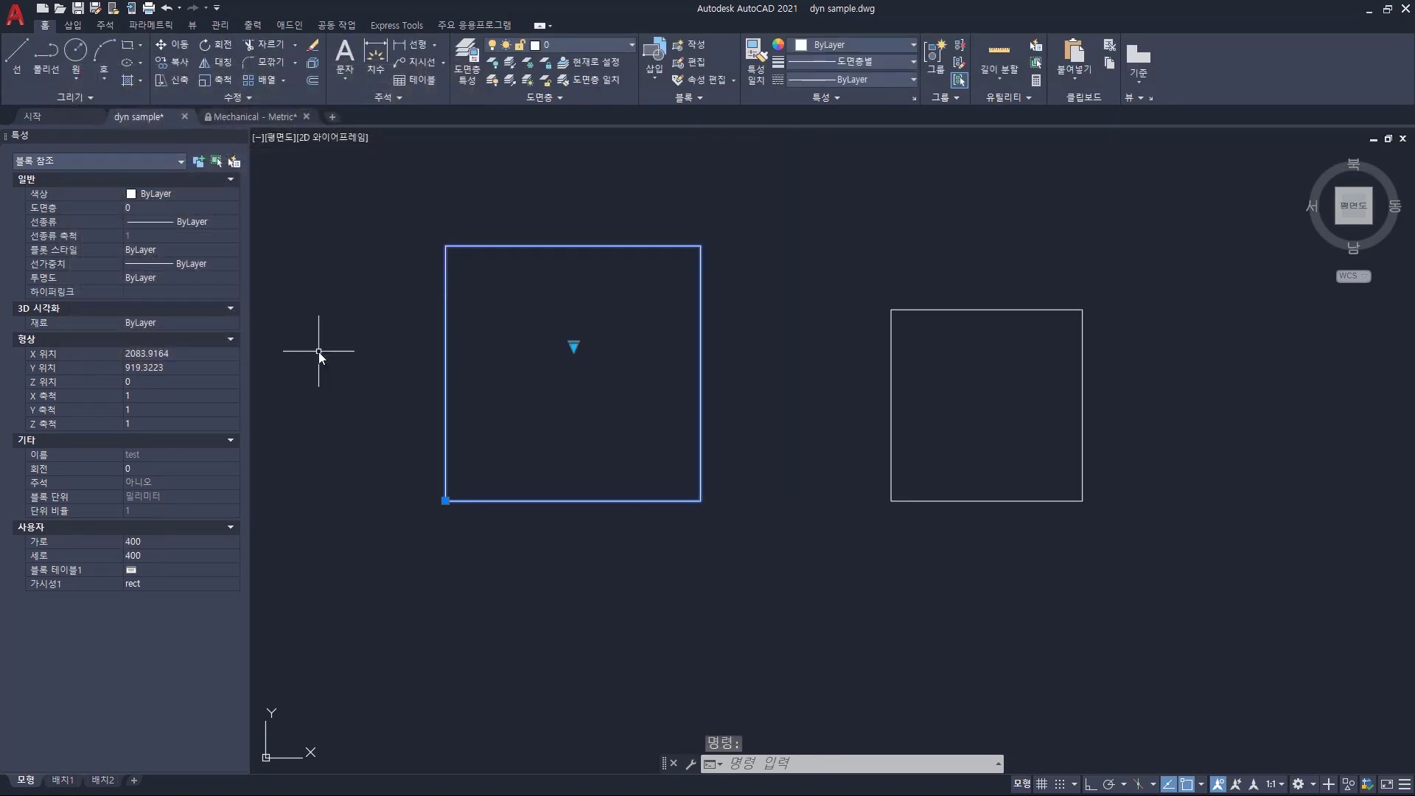
# Set the left block to the rect state with width 300 and height 300.
pyautogui.click(575, 346)
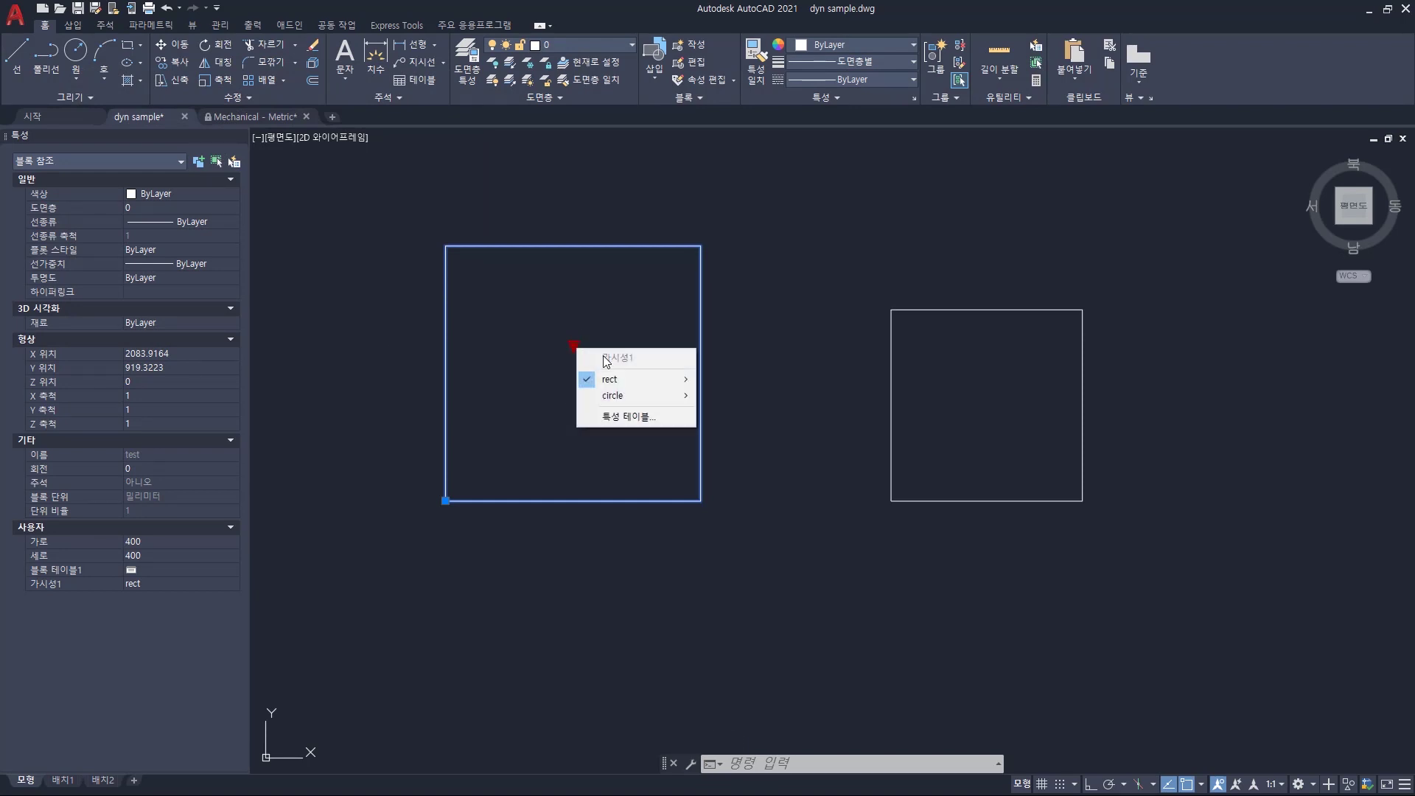
pyautogui.moveTo(737, 400)
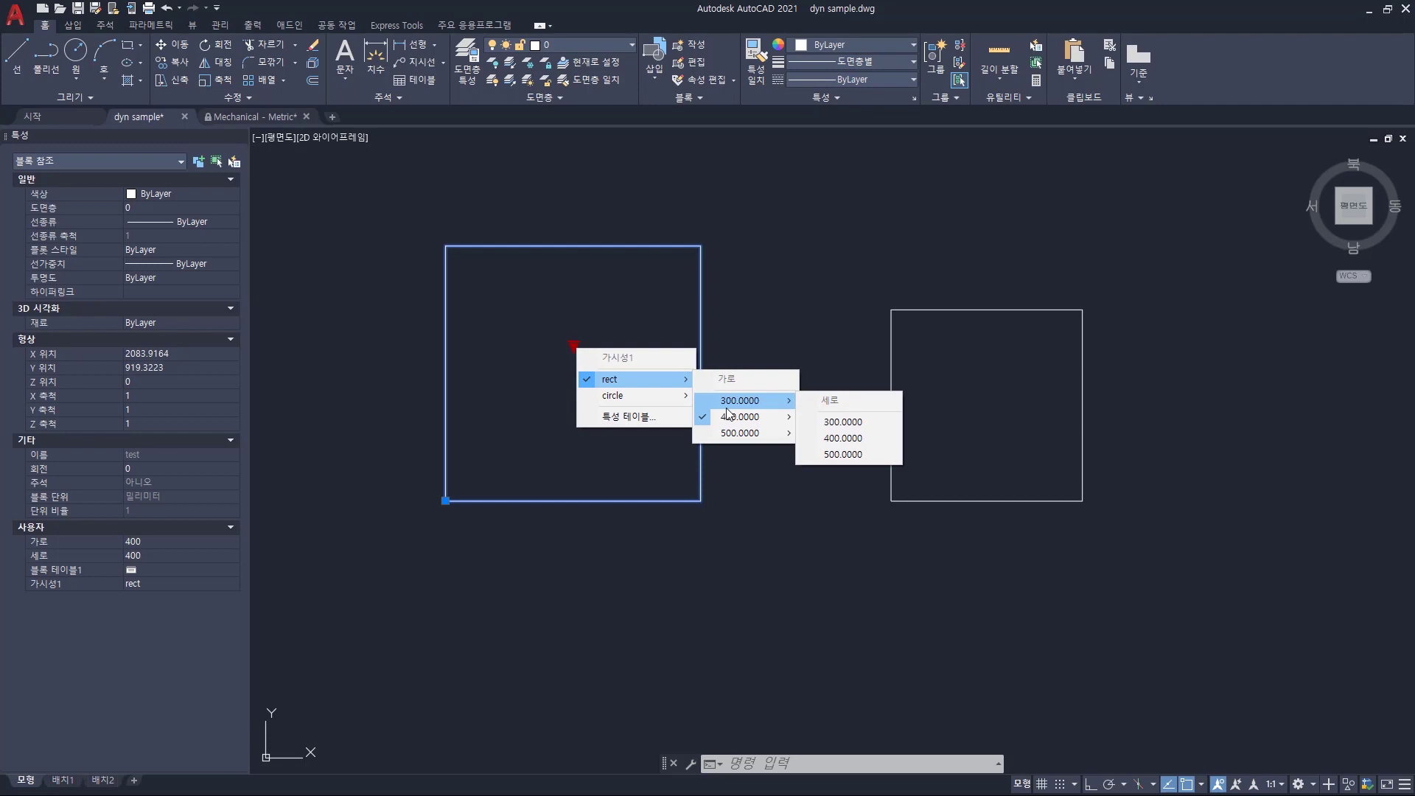
pyautogui.click(836, 423)
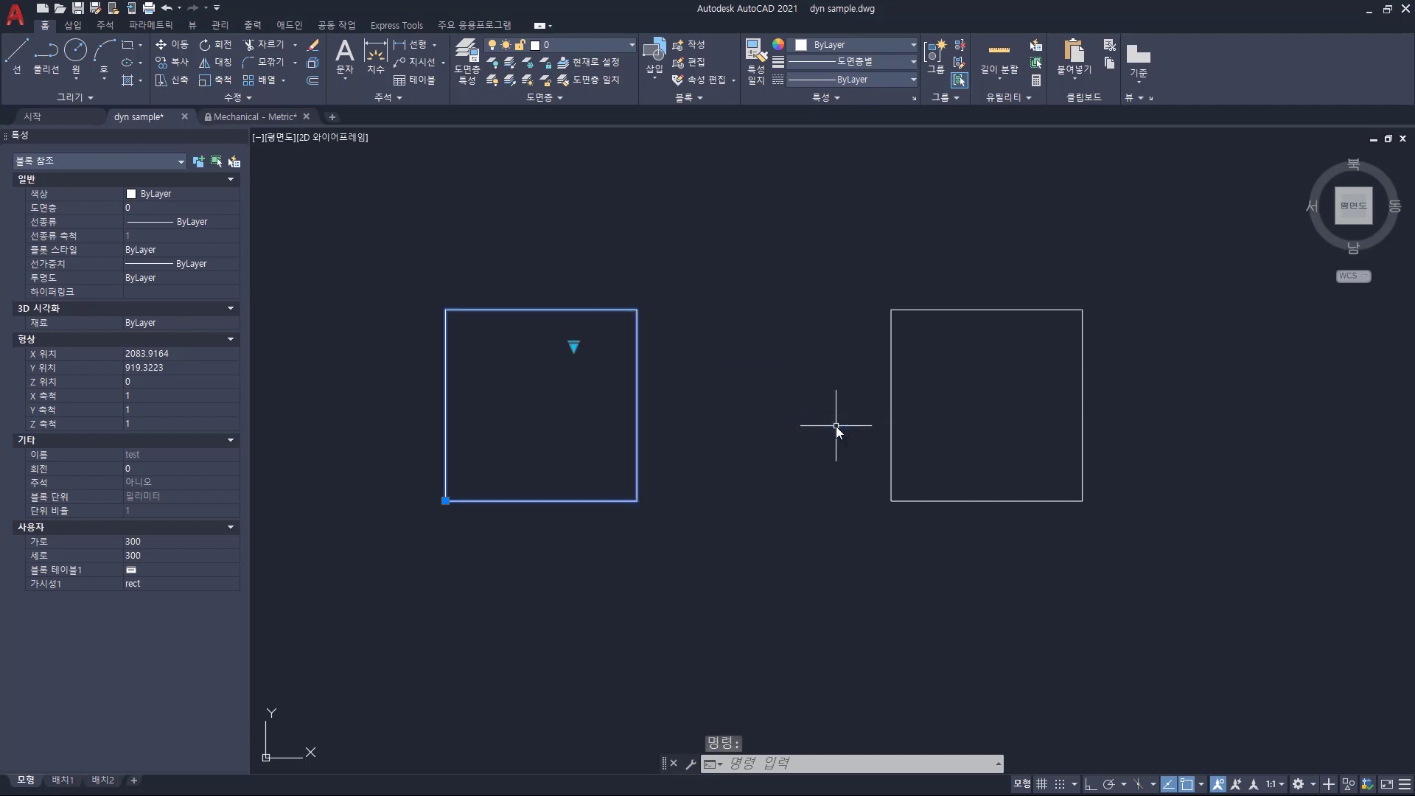
# Examine the rect and circle rows in the left block's property table, and close it without changes.
pyautogui.click(574, 346)
pyautogui.click(603, 418)
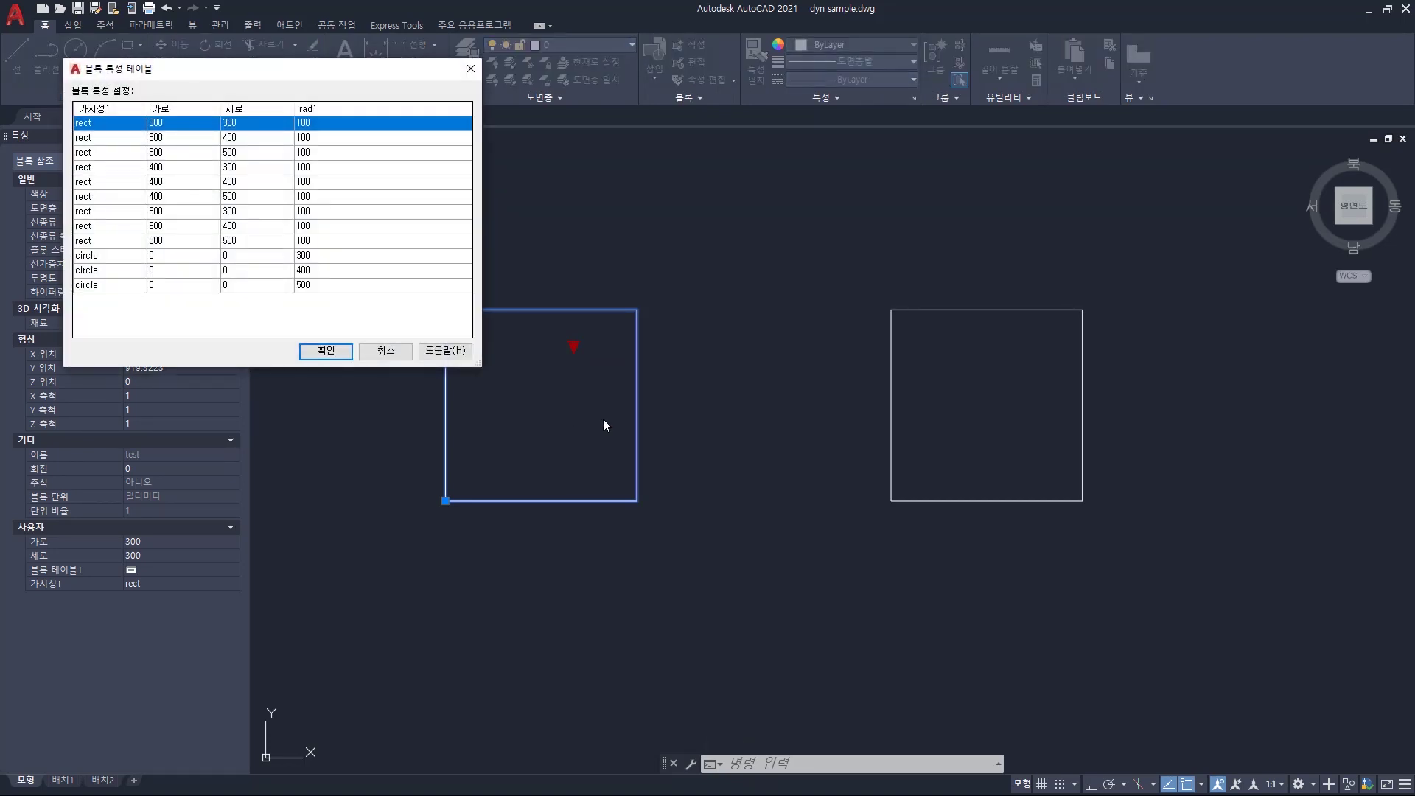
pyautogui.press('Escape')
pyautogui.press('Escape')
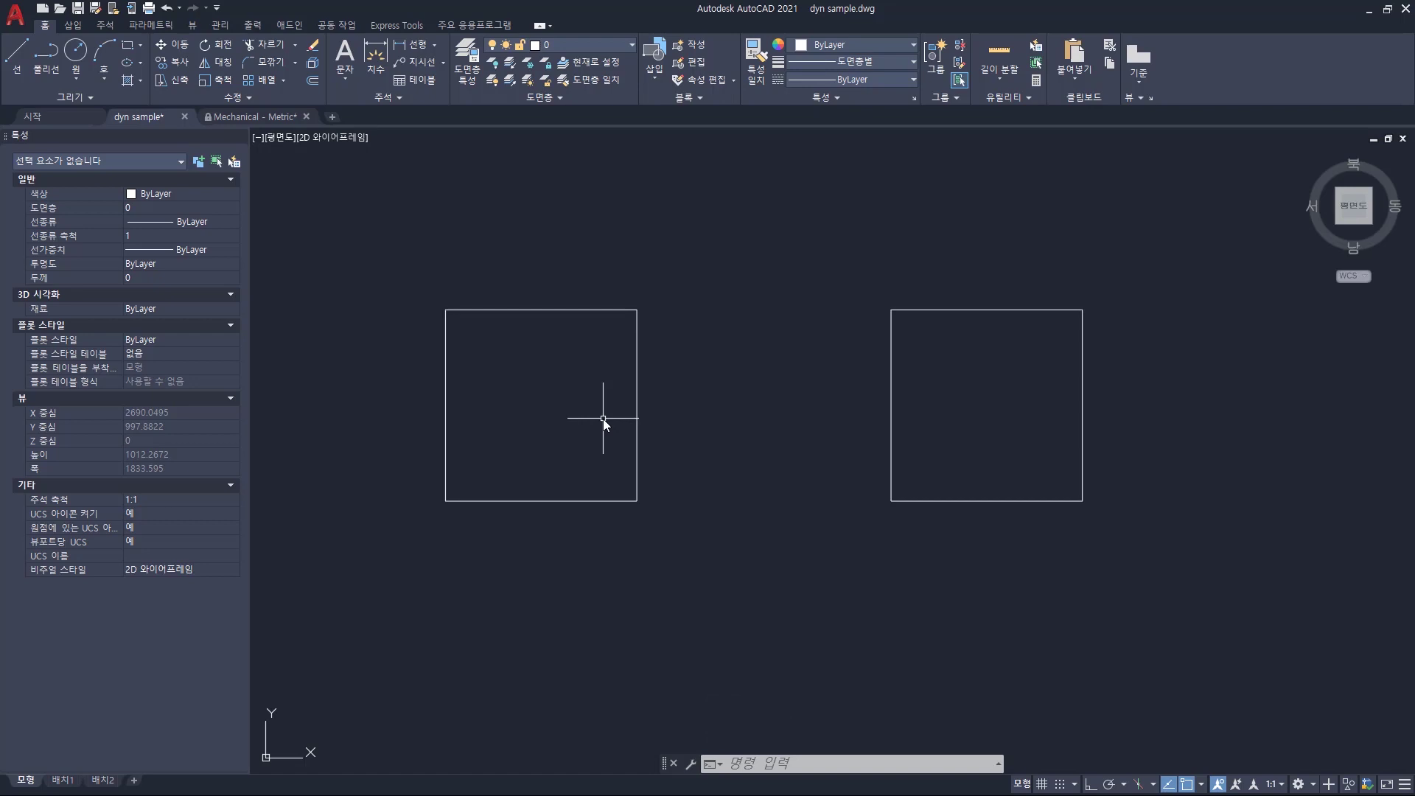
# Look over the parametric constraint tools and the left block's rect and circle options, and clear the selection.
pyautogui.click(150, 25)
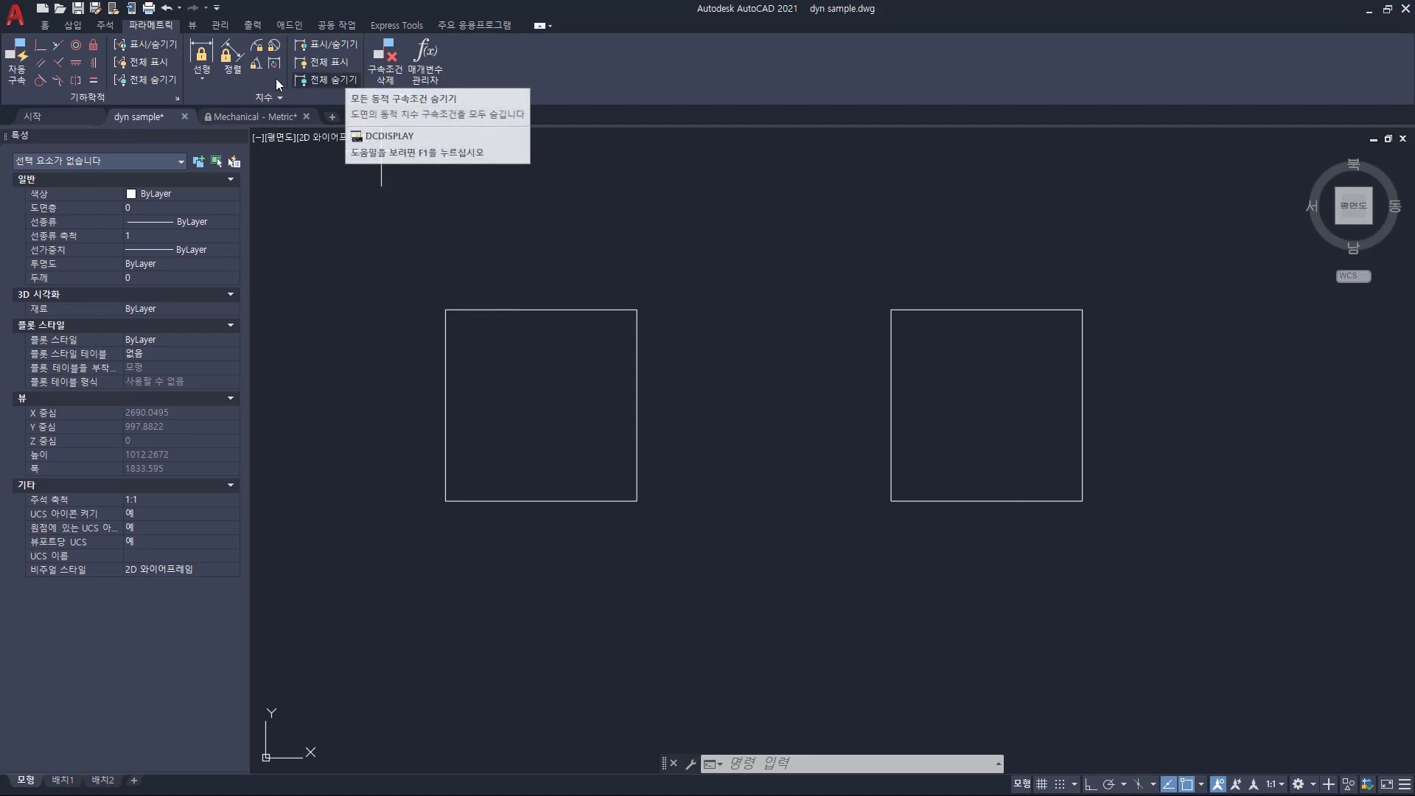
pyautogui.click(541, 263)
pyautogui.click(489, 338)
pyautogui.click(571, 347)
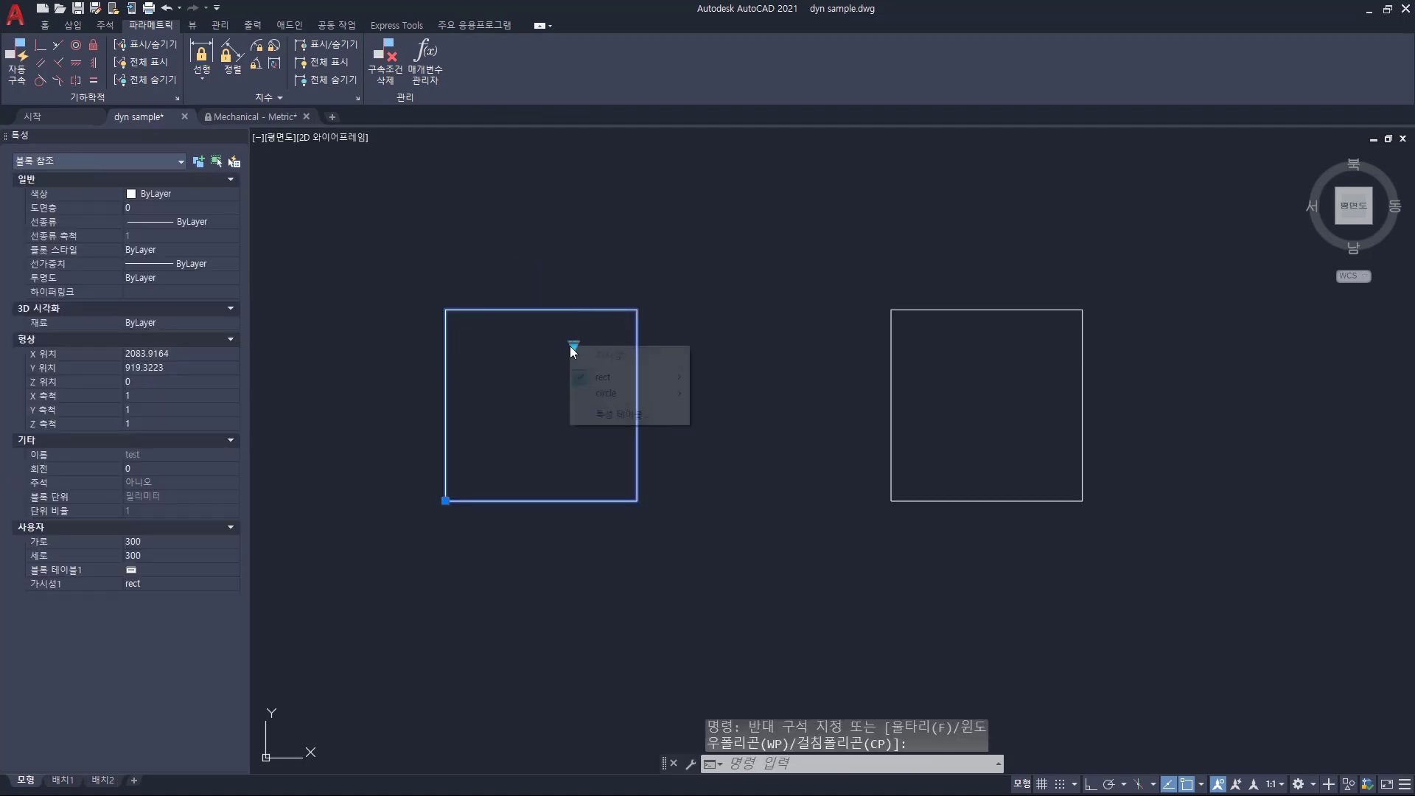
pyautogui.moveTo(621, 384)
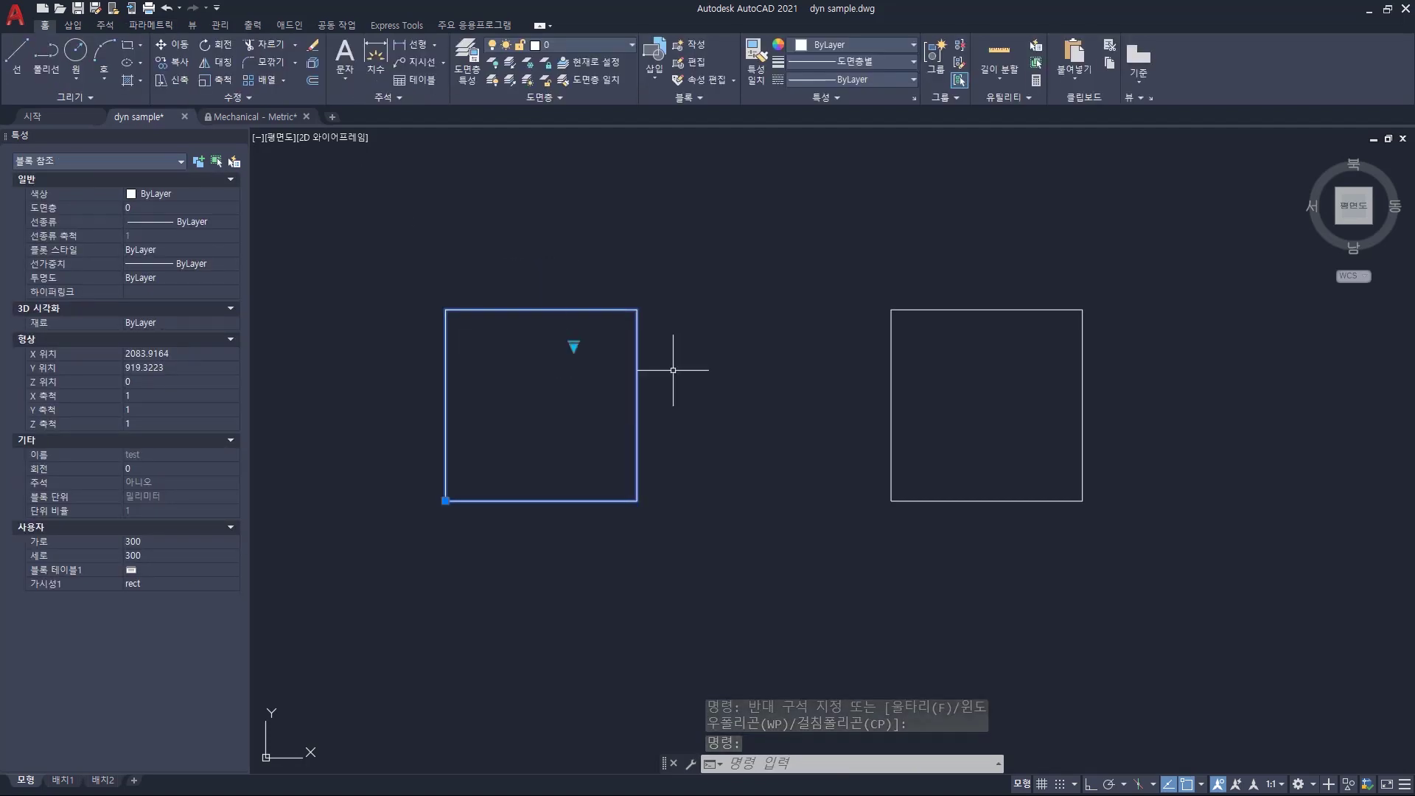
pyautogui.press('Escape')
# Examine the flat list of rectangle and radius sizes on the right block without changing its size.
pyautogui.click(996, 264)
pyautogui.click(951, 333)
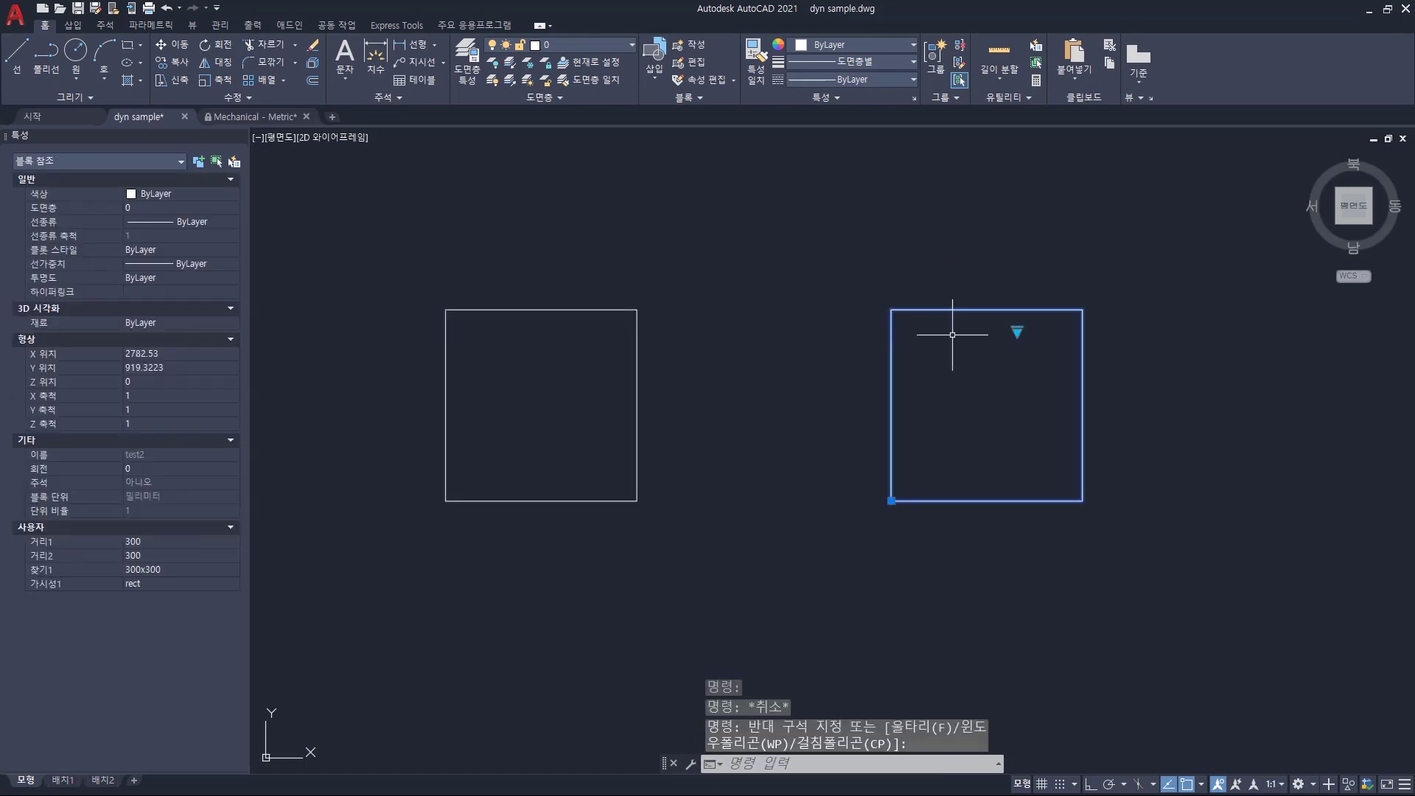
pyautogui.click(1017, 332)
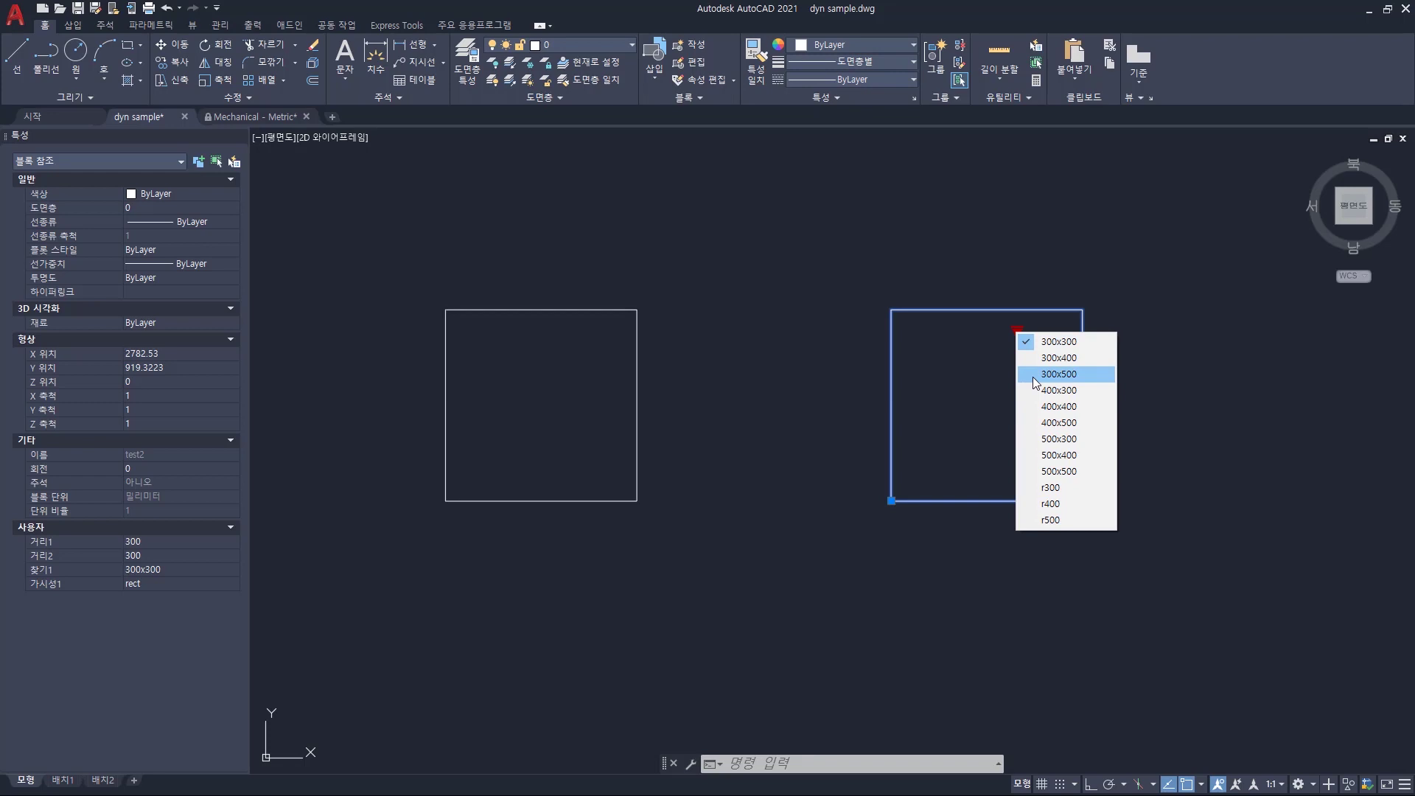
pyautogui.click(1007, 390)
pyautogui.press('Escape')
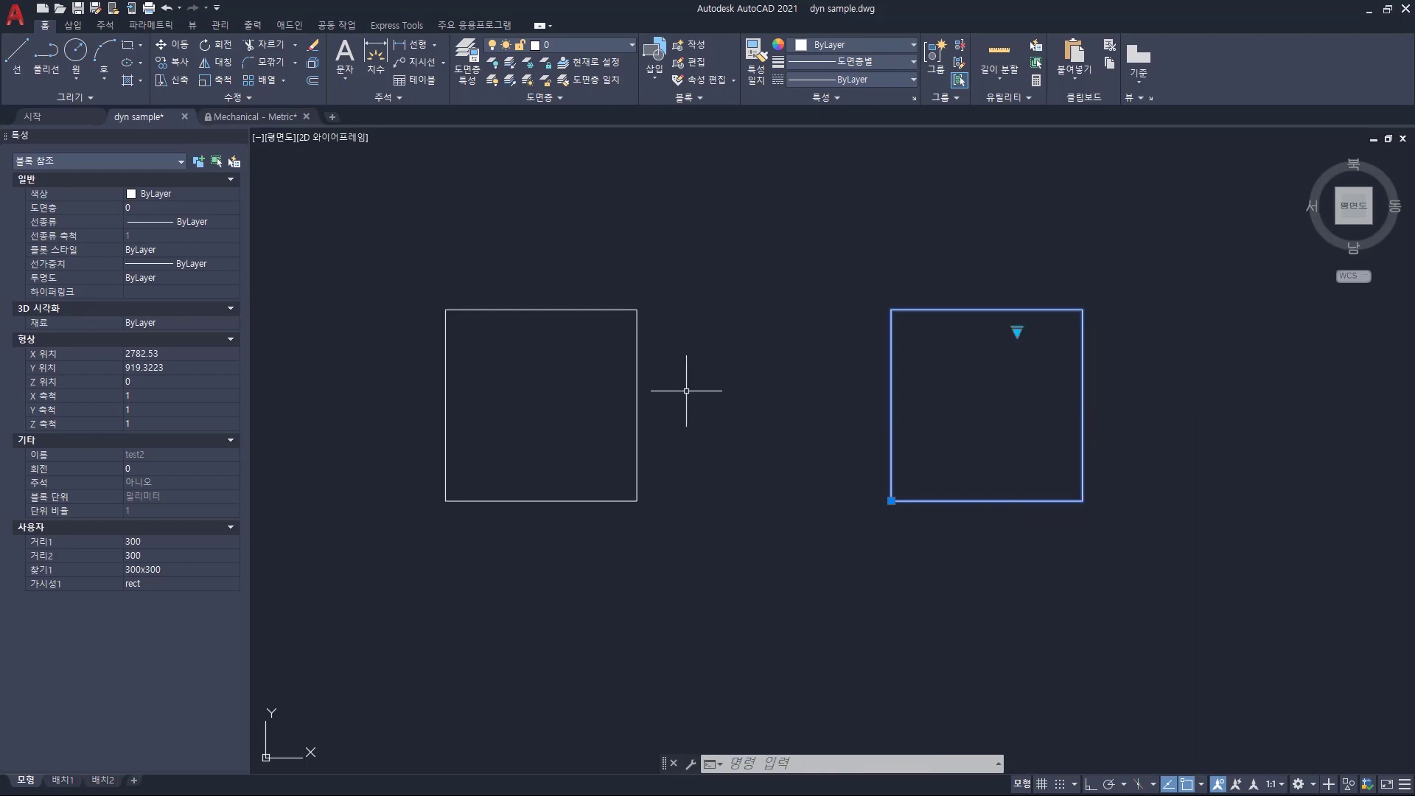
pyautogui.press('Escape')
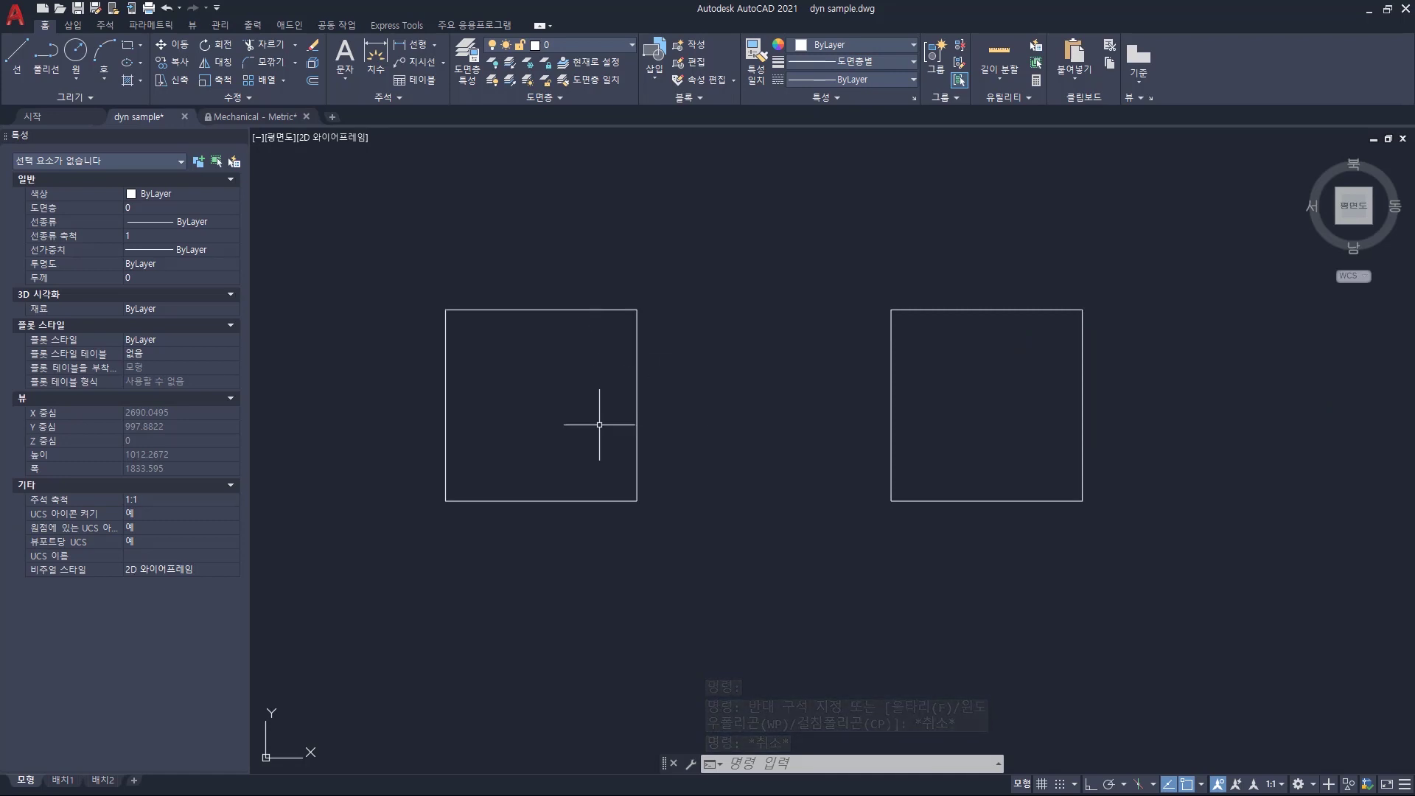
pyautogui.click(1048, 385)
pyautogui.click(974, 282)
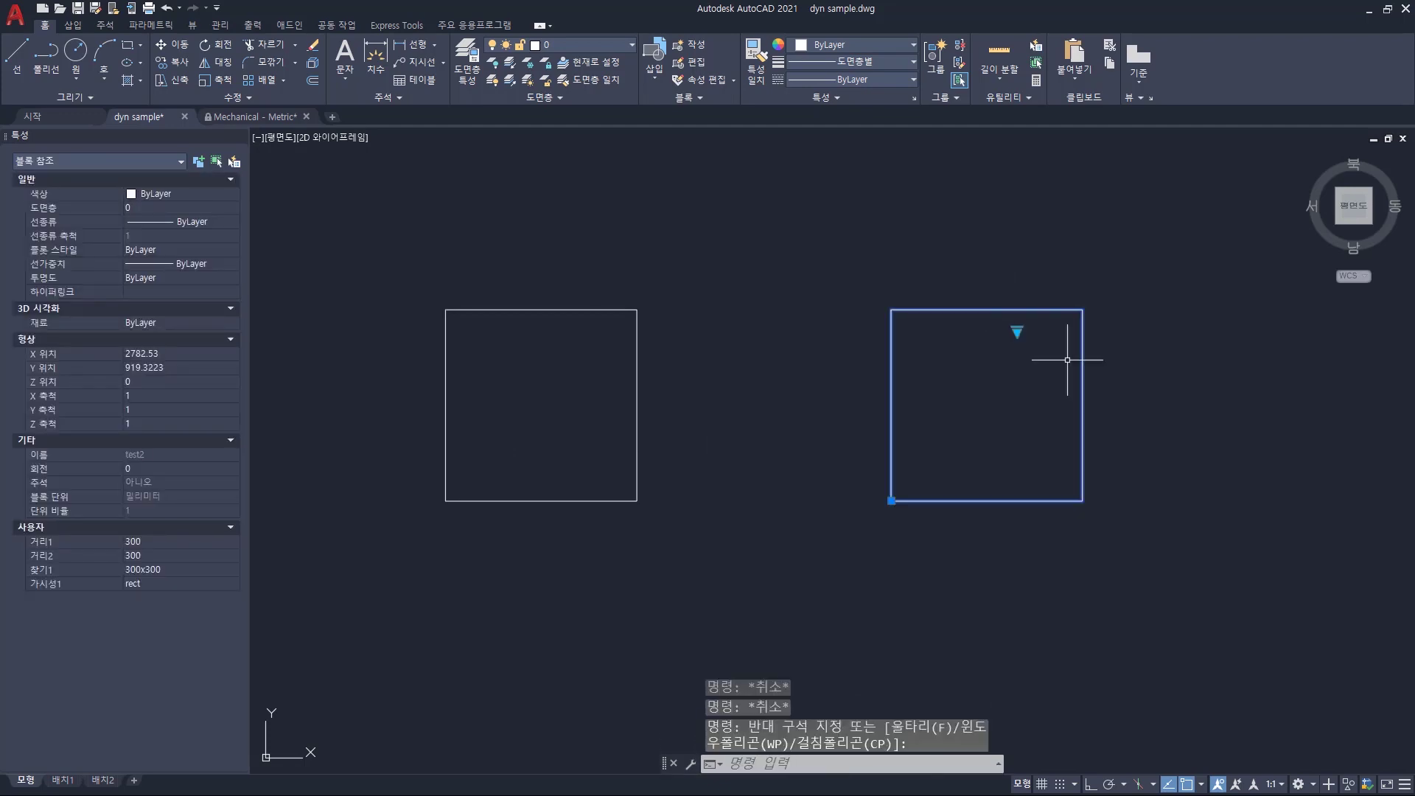
pyautogui.click(1017, 332)
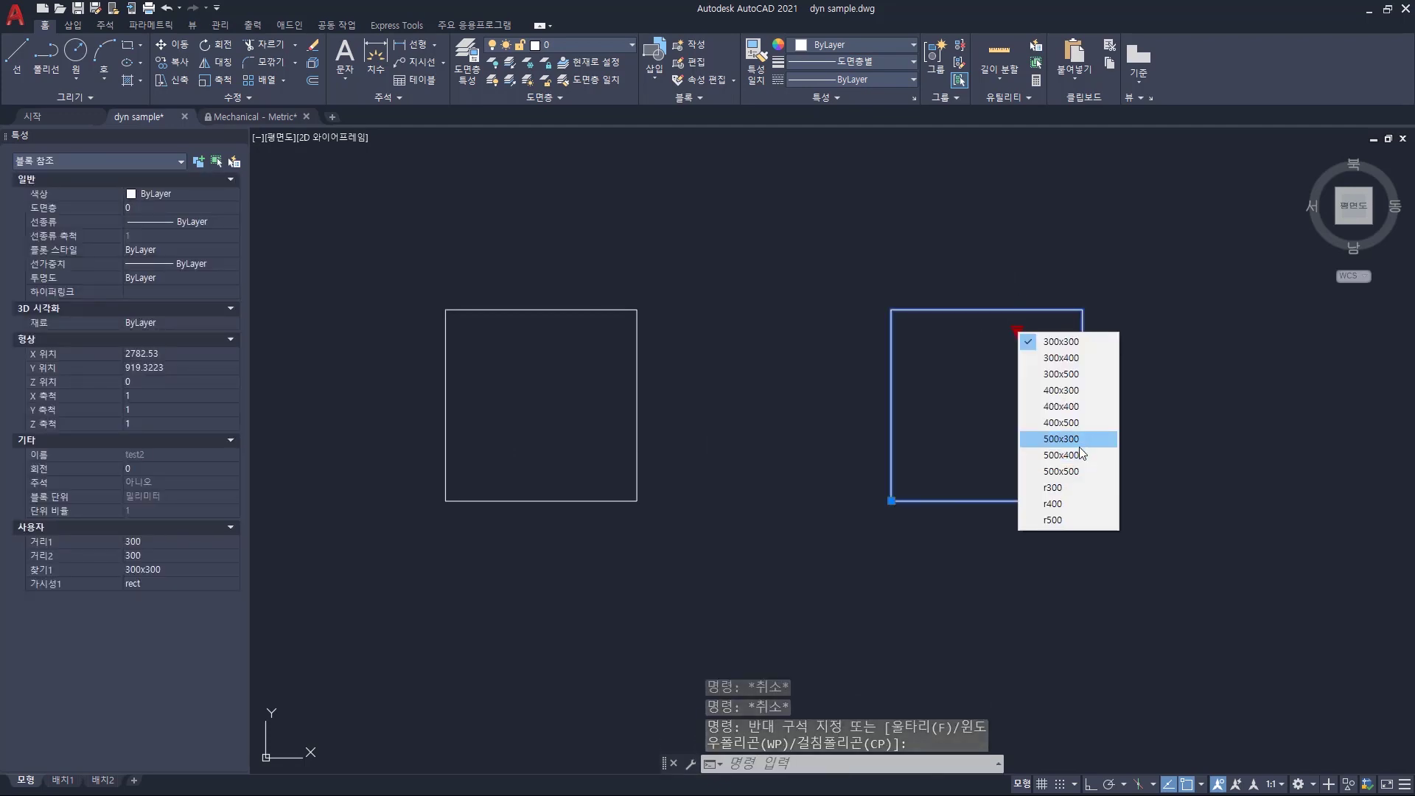
pyautogui.press('Escape')
pyautogui.press('Escape')
# Create a new drawing from the acadiso template and define an empty block named test, opened in the block editor.
pyautogui.hotkey('ctrl', 'n')
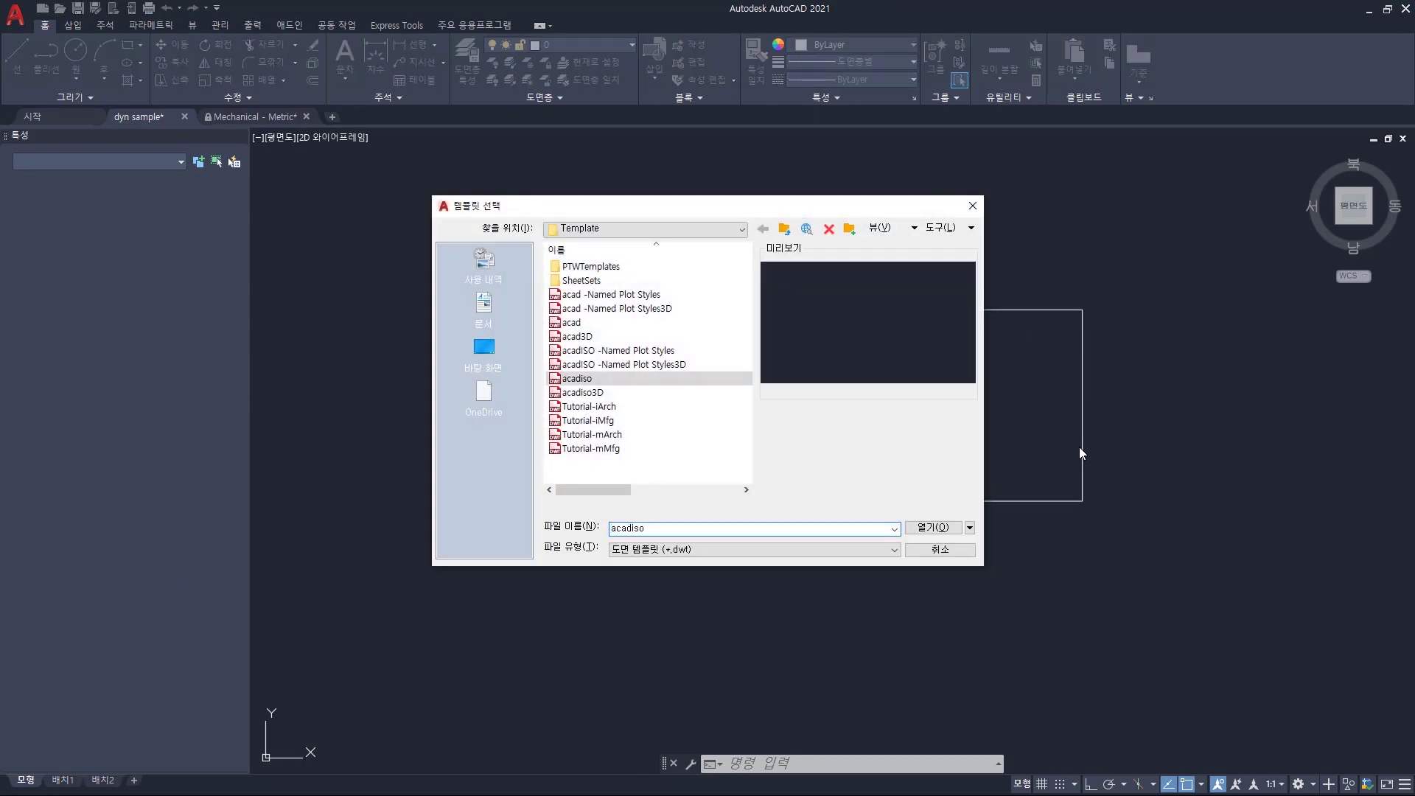
pyautogui.press('Return')
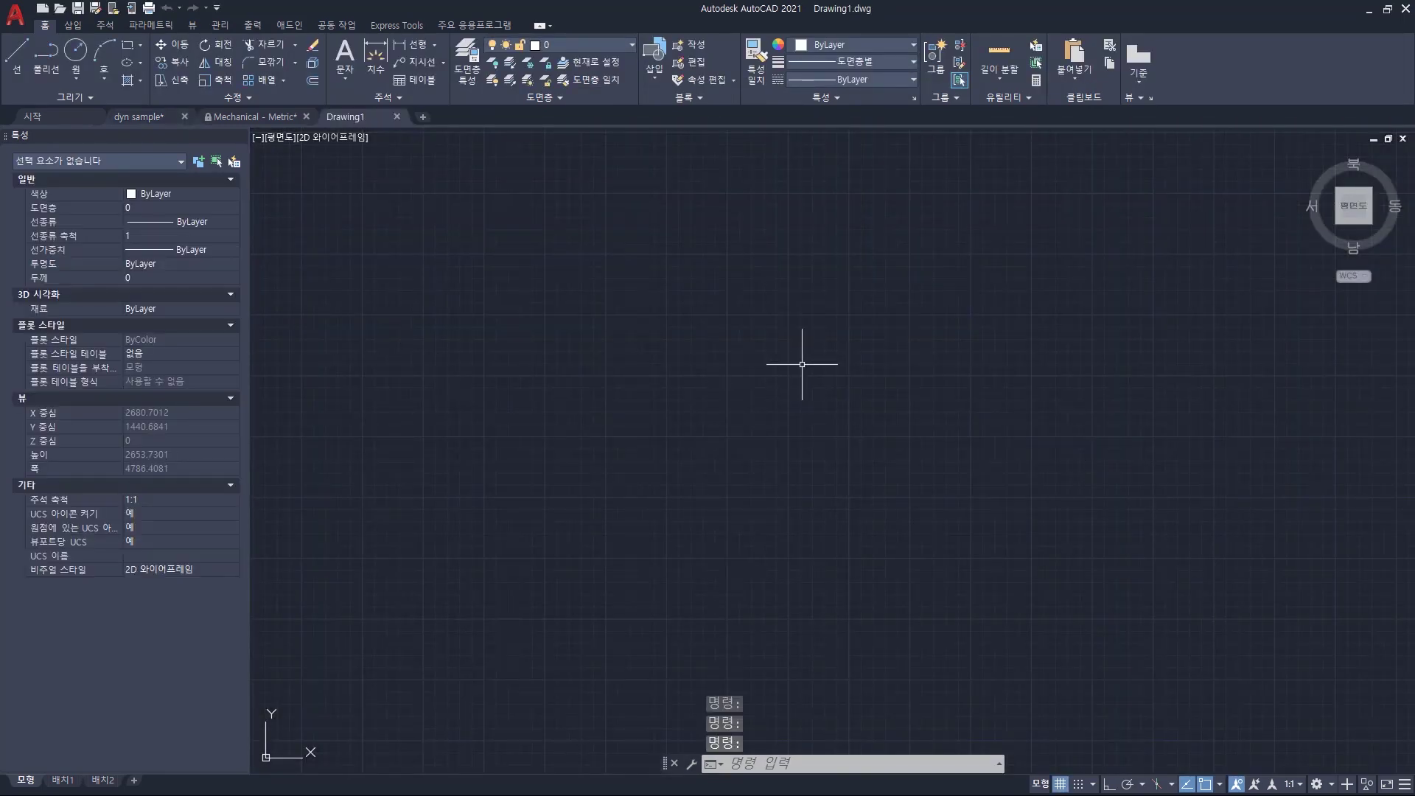
pyautogui.write('B')
pyautogui.press('Return')
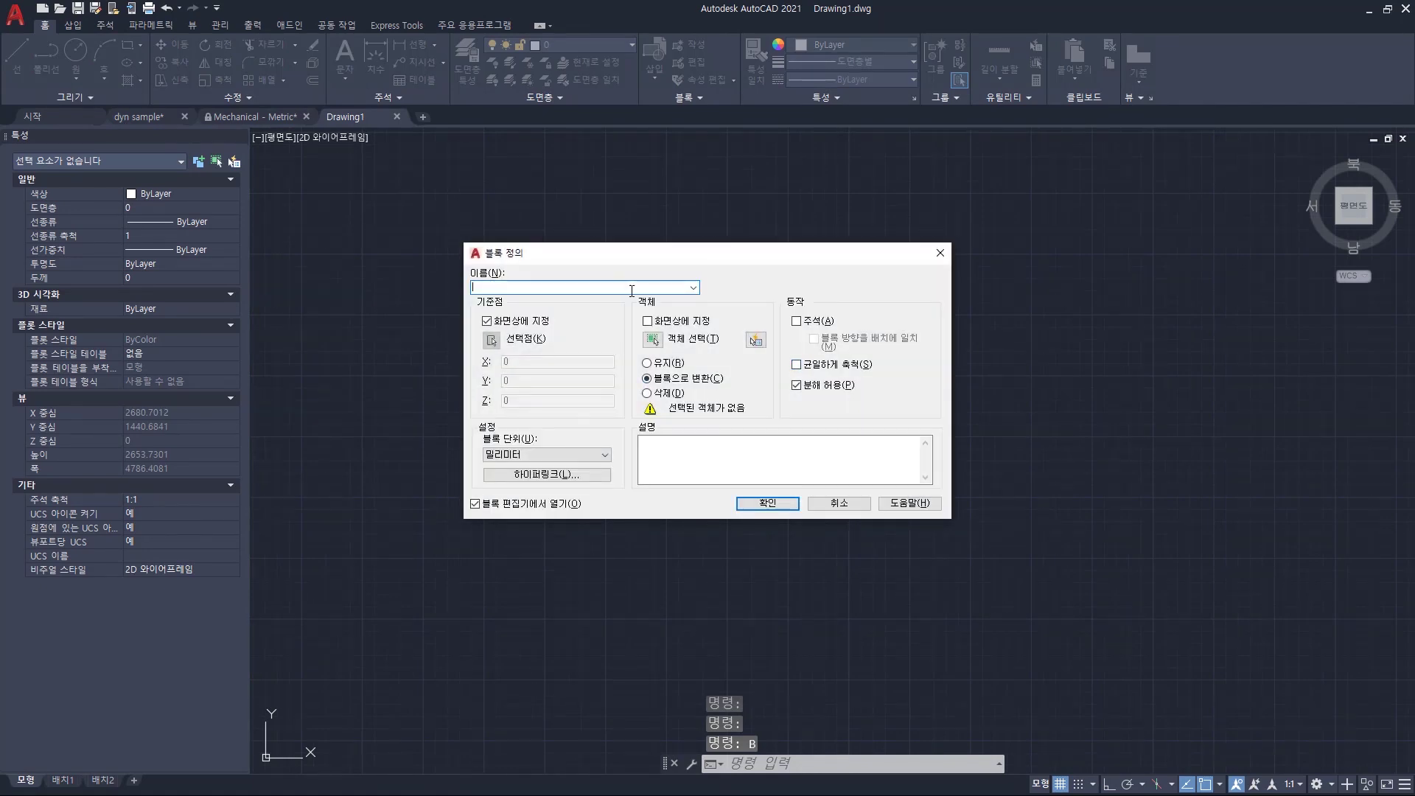
pyautogui.write('test')
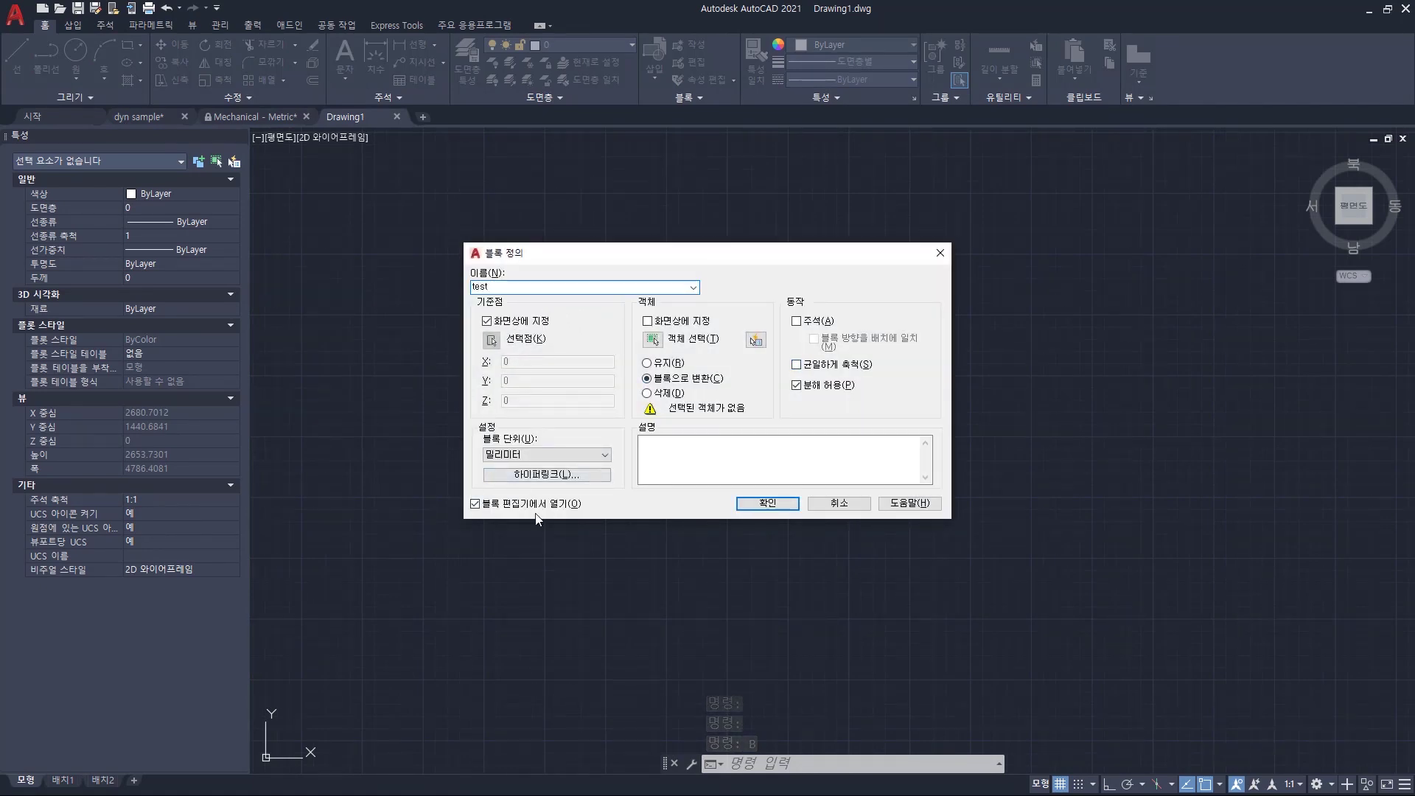
pyautogui.click(758, 512)
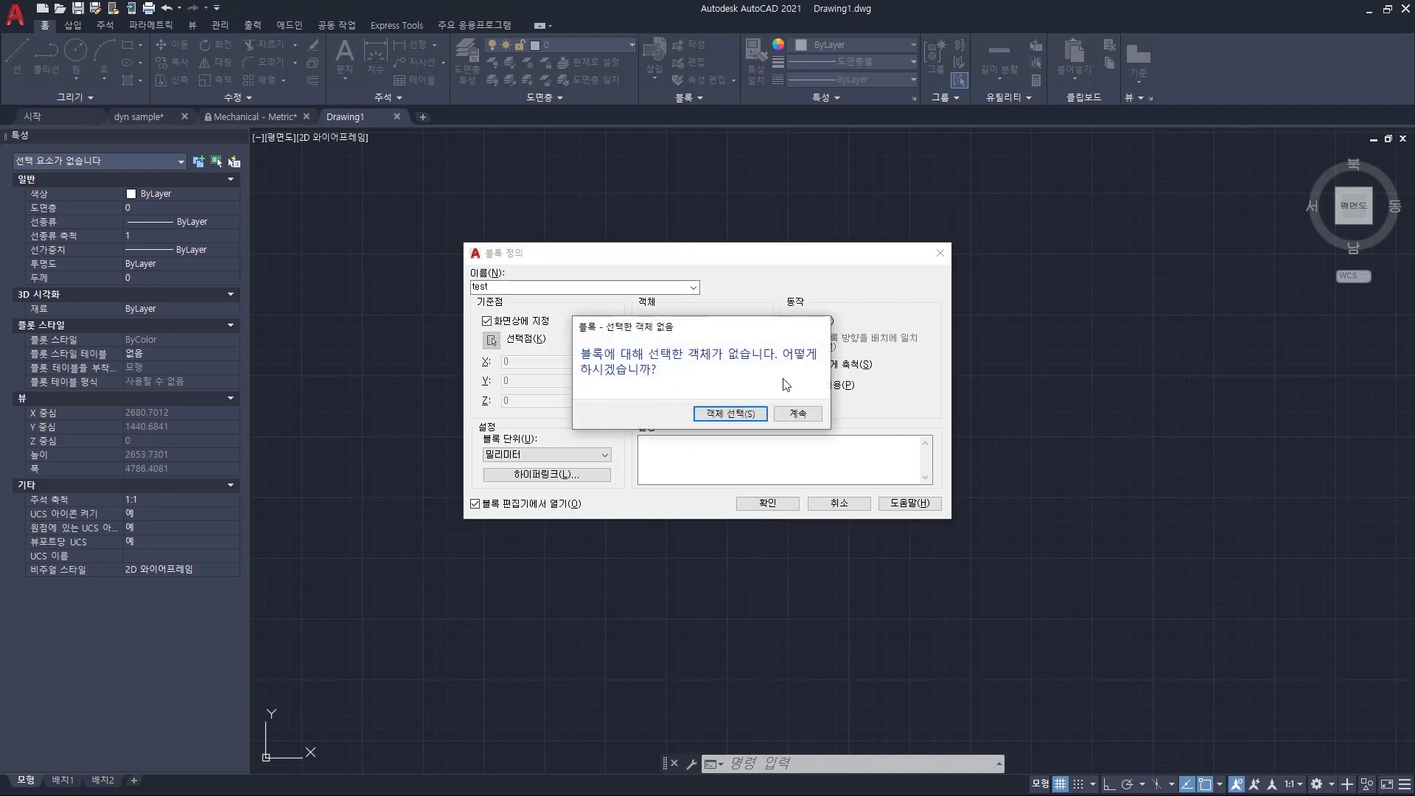
pyautogui.click(798, 413)
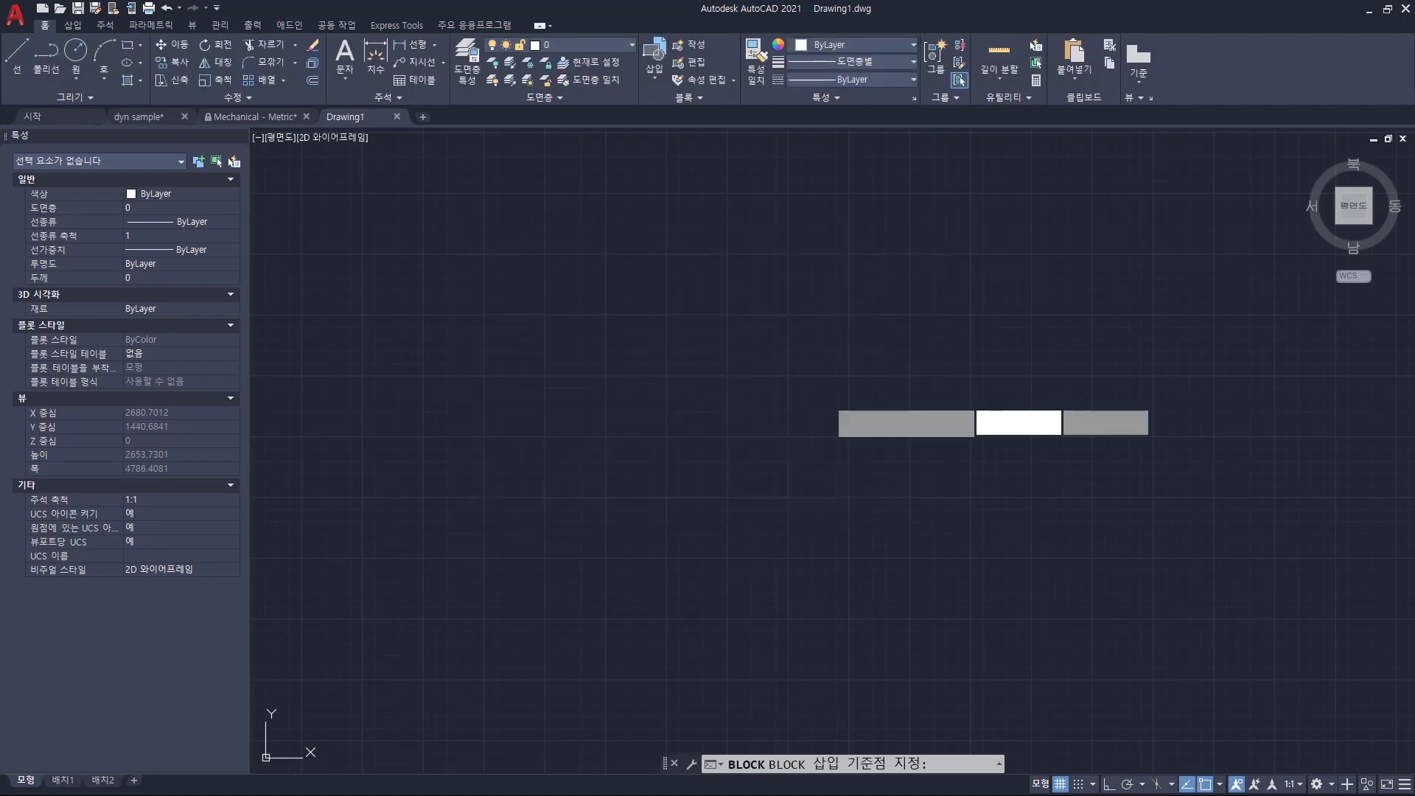
pyautogui.click(563, 401)
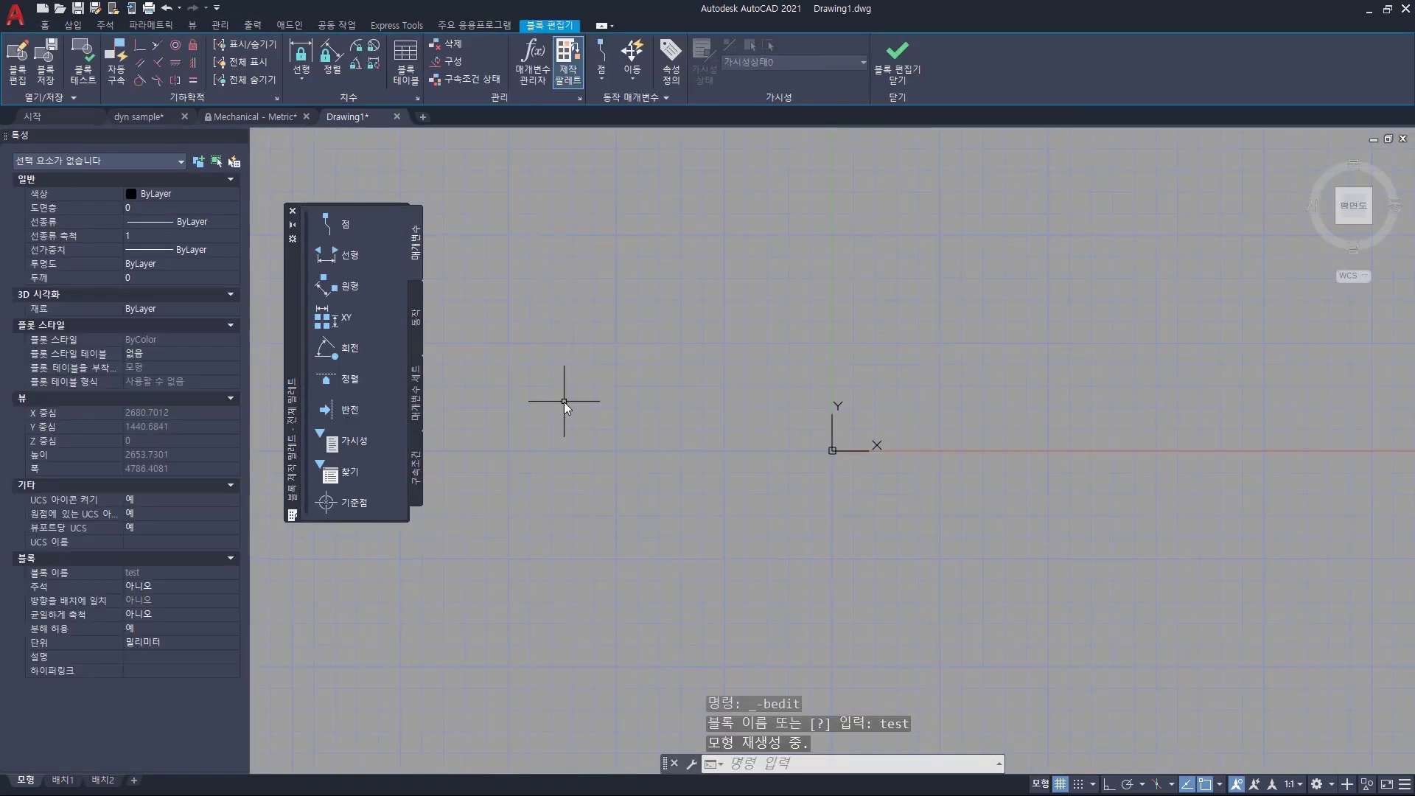
# Draw a 300 by 300 rectangle in the test block with its first corner at 0,0.
pyautogui.scroll(10, 848, 435)
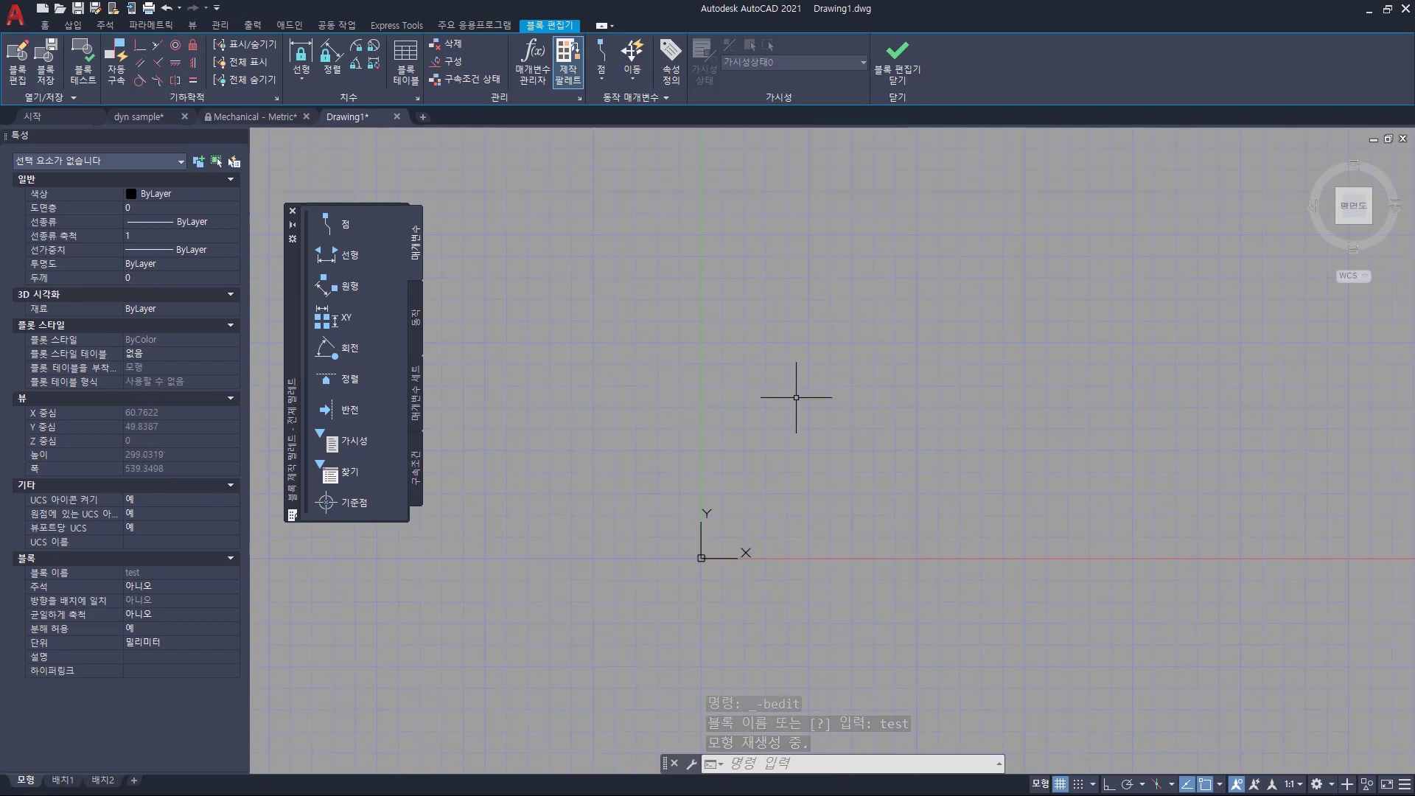
pyautogui.write('rec')
pyautogui.press('Return')
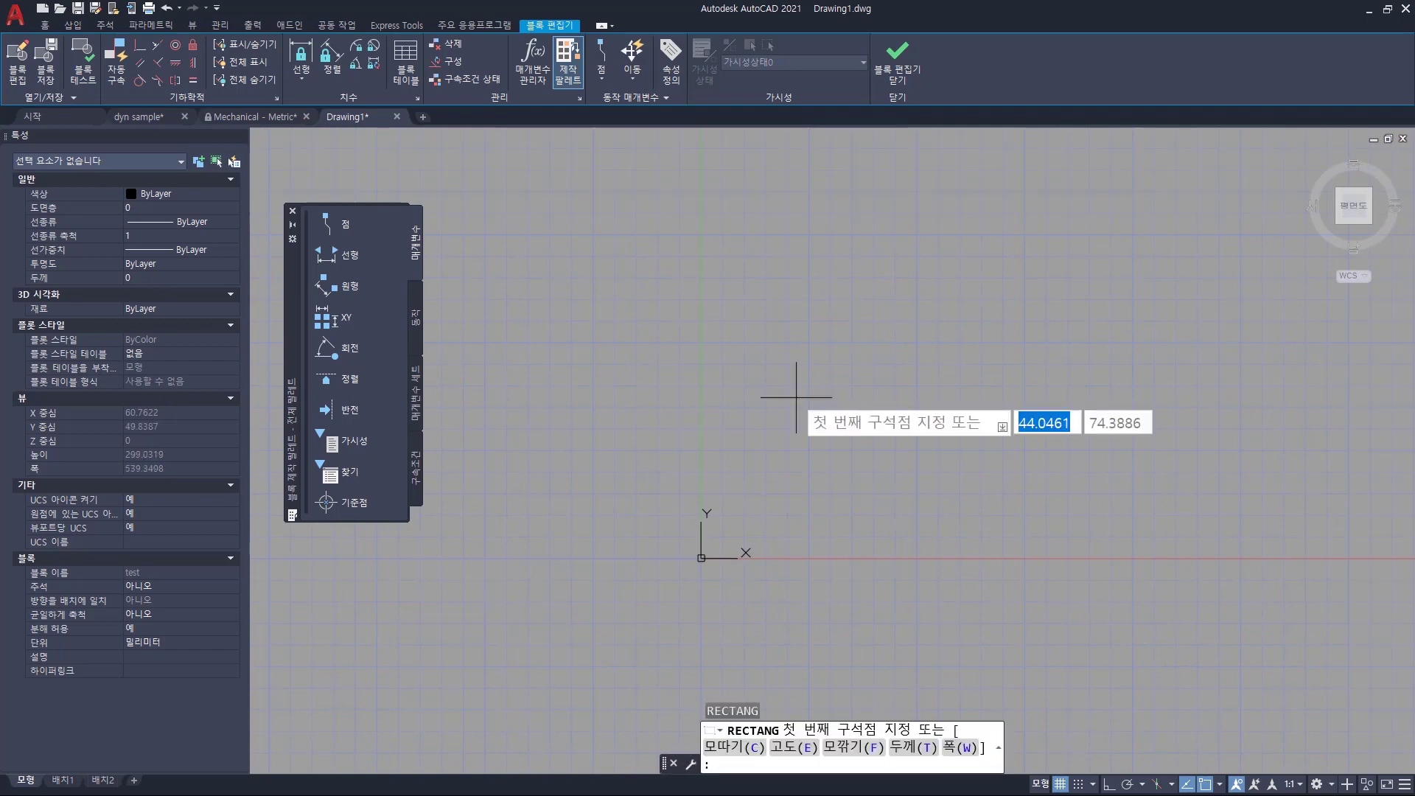
pyautogui.write('0,0')
pyautogui.press('Return')
pyautogui.write('300')
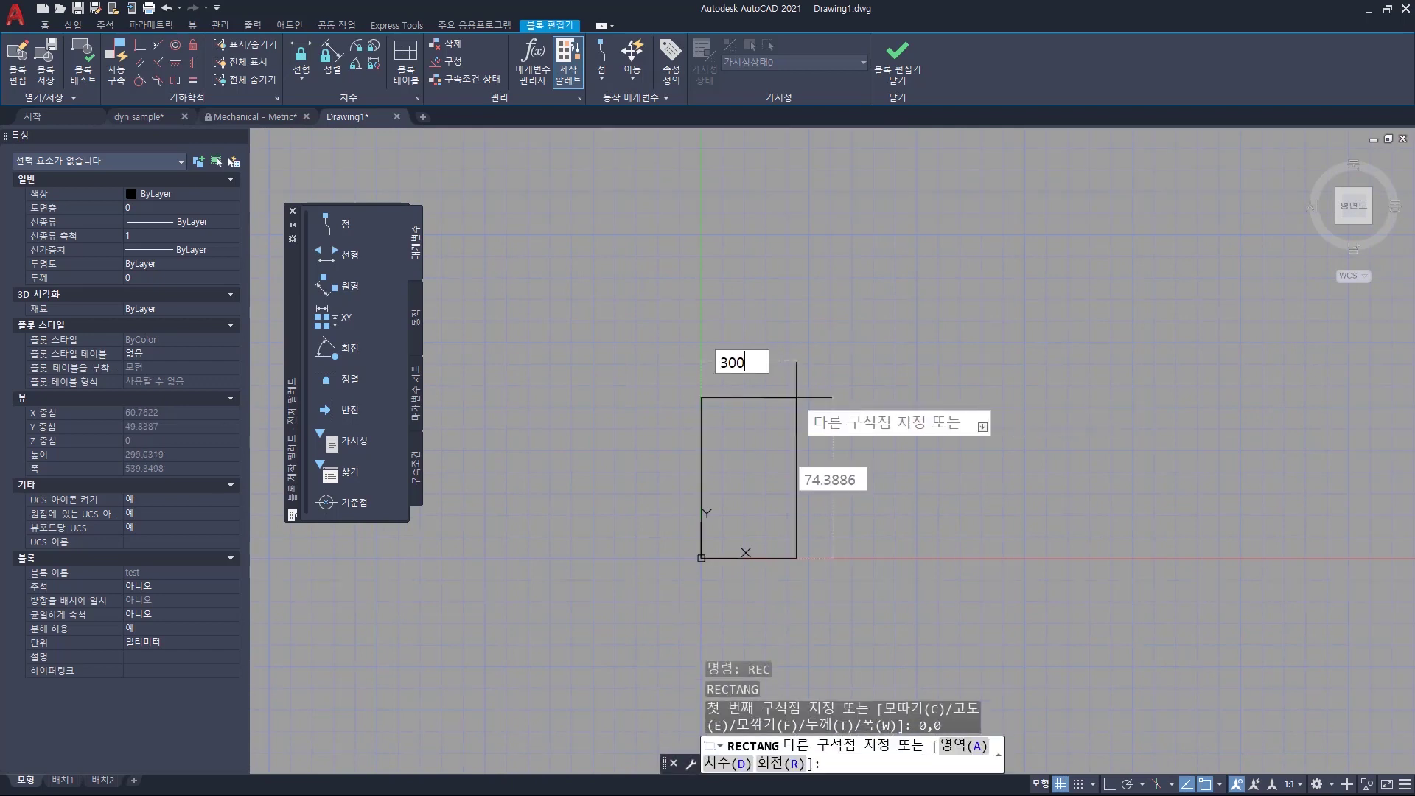
pyautogui.press('Tab')
pyautogui.write('300')
pyautogui.press('Return')
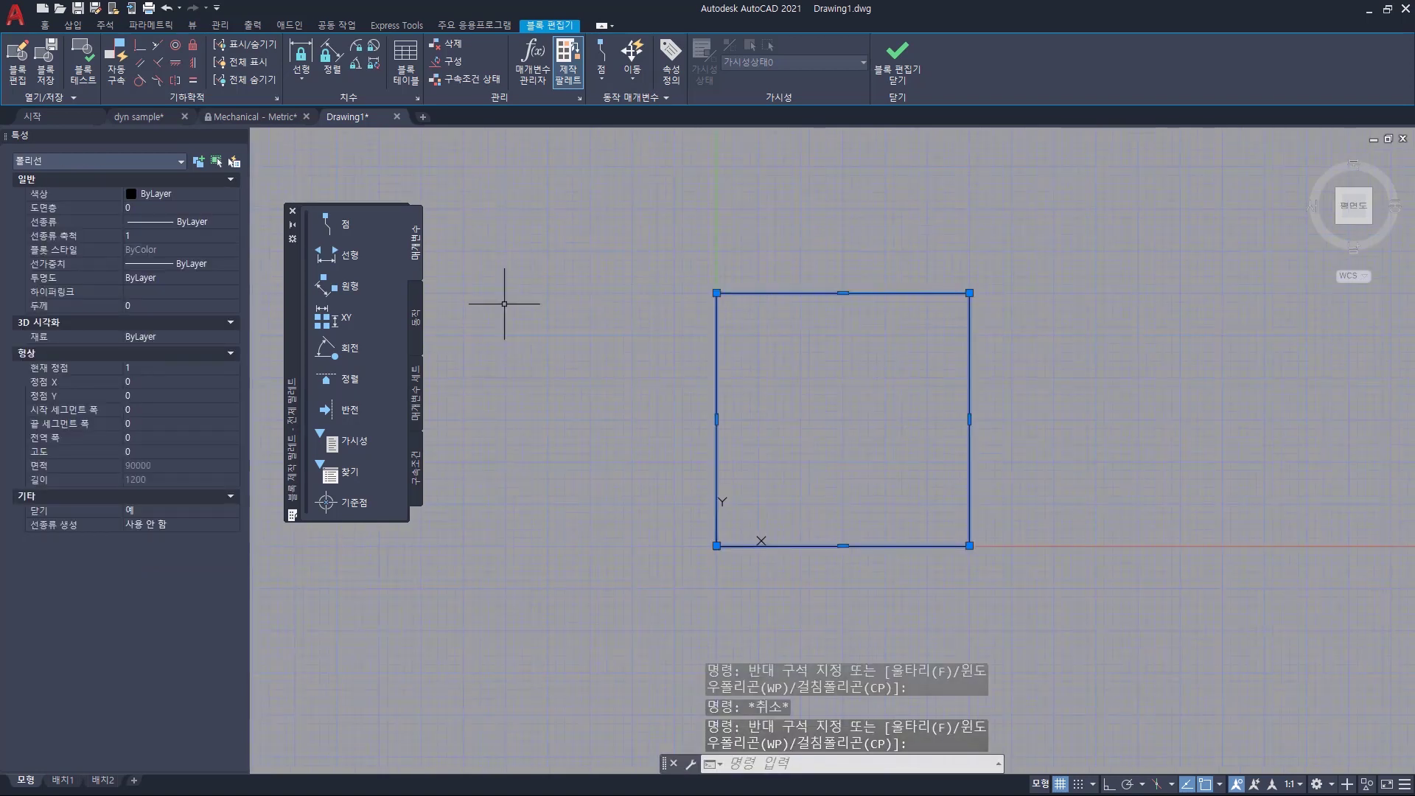
# Add a linear parameter between the two corners of the rectangle's bottom edge, with its label below the edge.
pyautogui.click(345, 257)
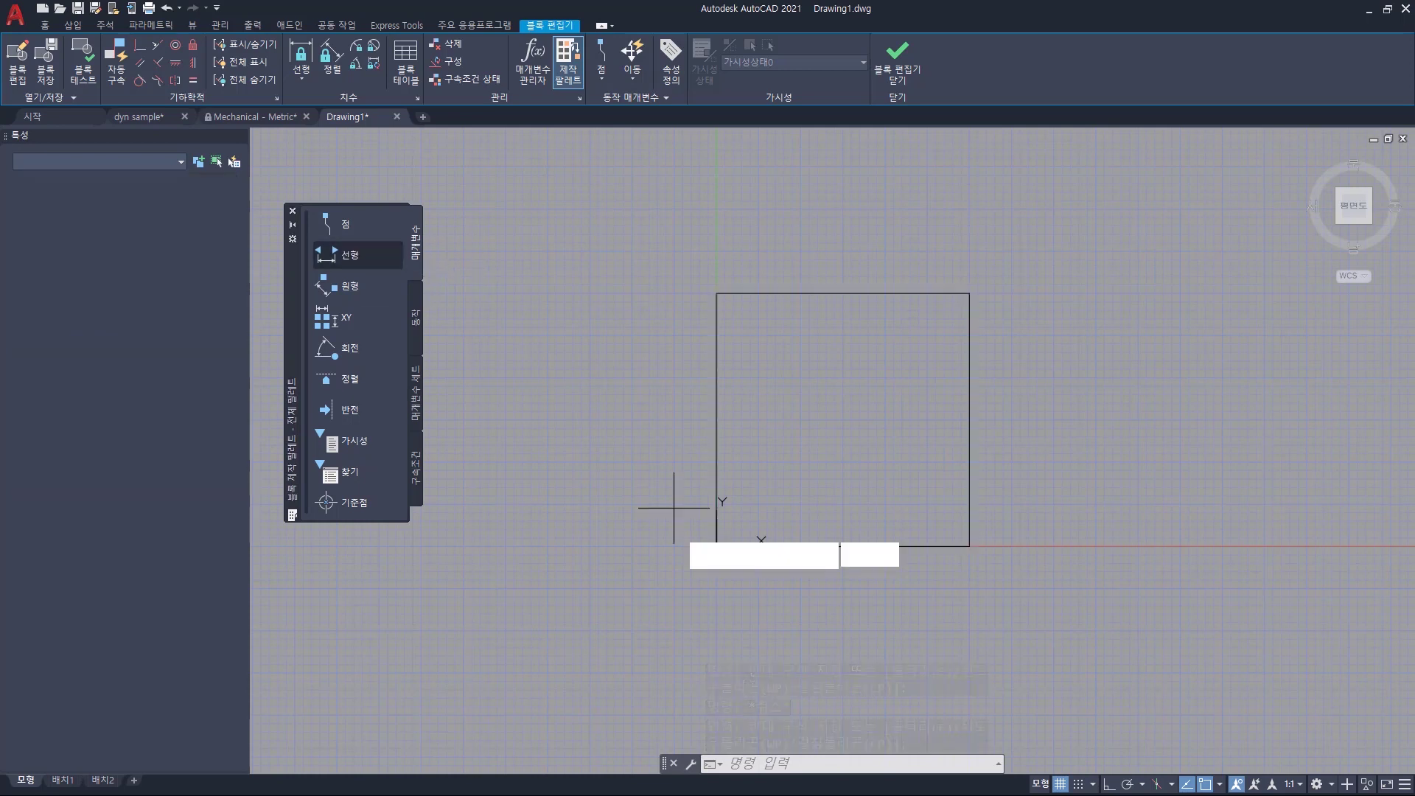
pyautogui.click(716, 546)
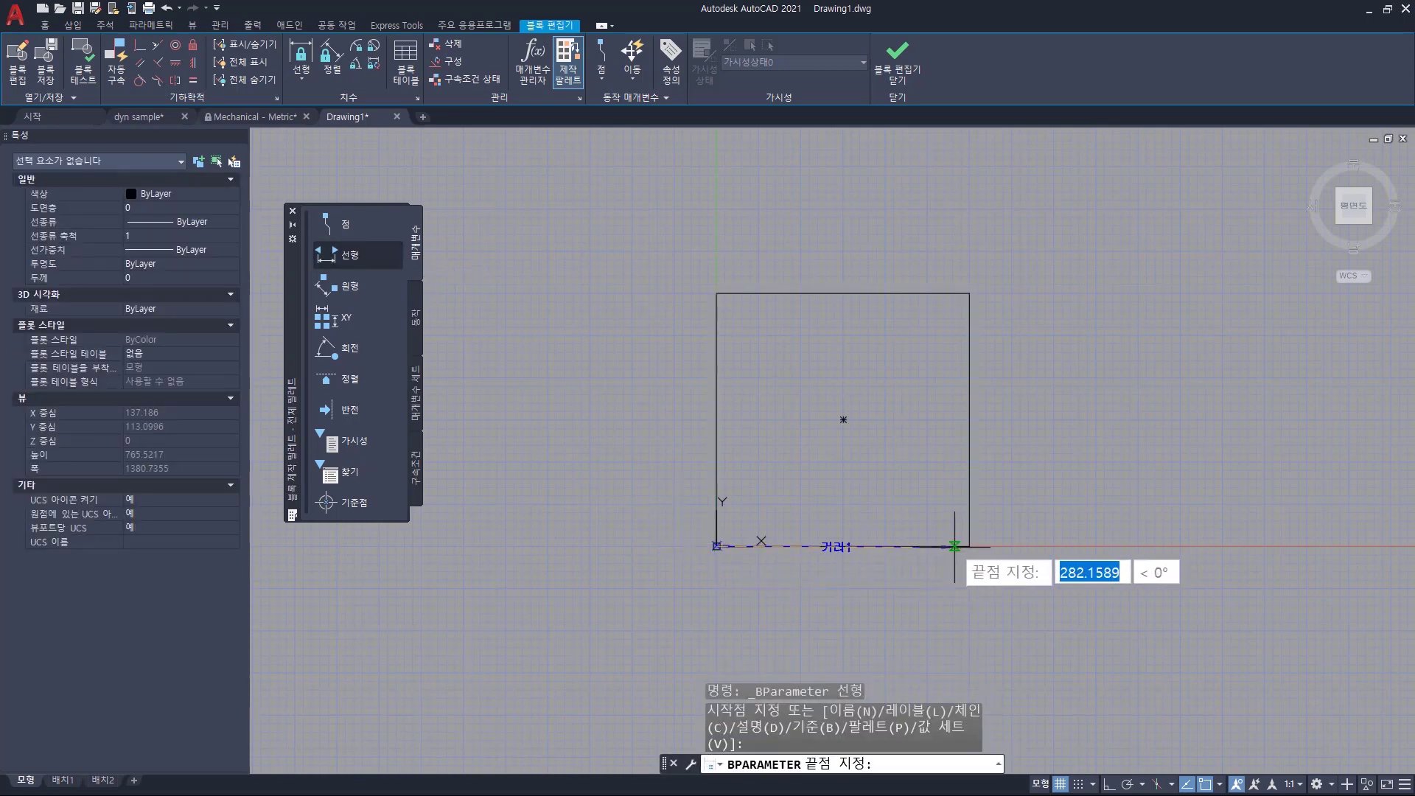
pyautogui.click(970, 546)
pyautogui.click(957, 603)
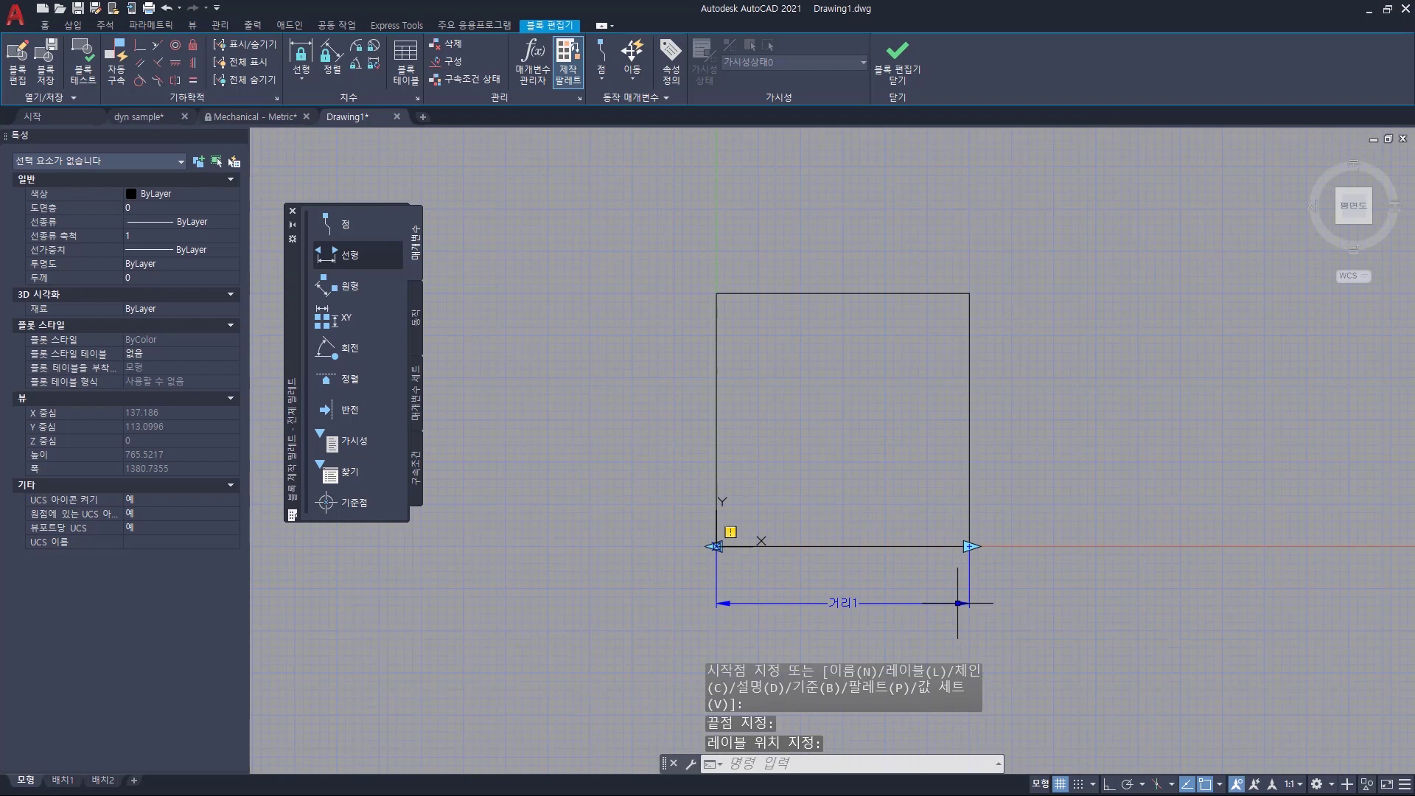
# Add a linear parameter between the two corners of the rectangle's right edge, with its label outside the edge.
pyautogui.click(345, 256)
pyautogui.click(971, 546)
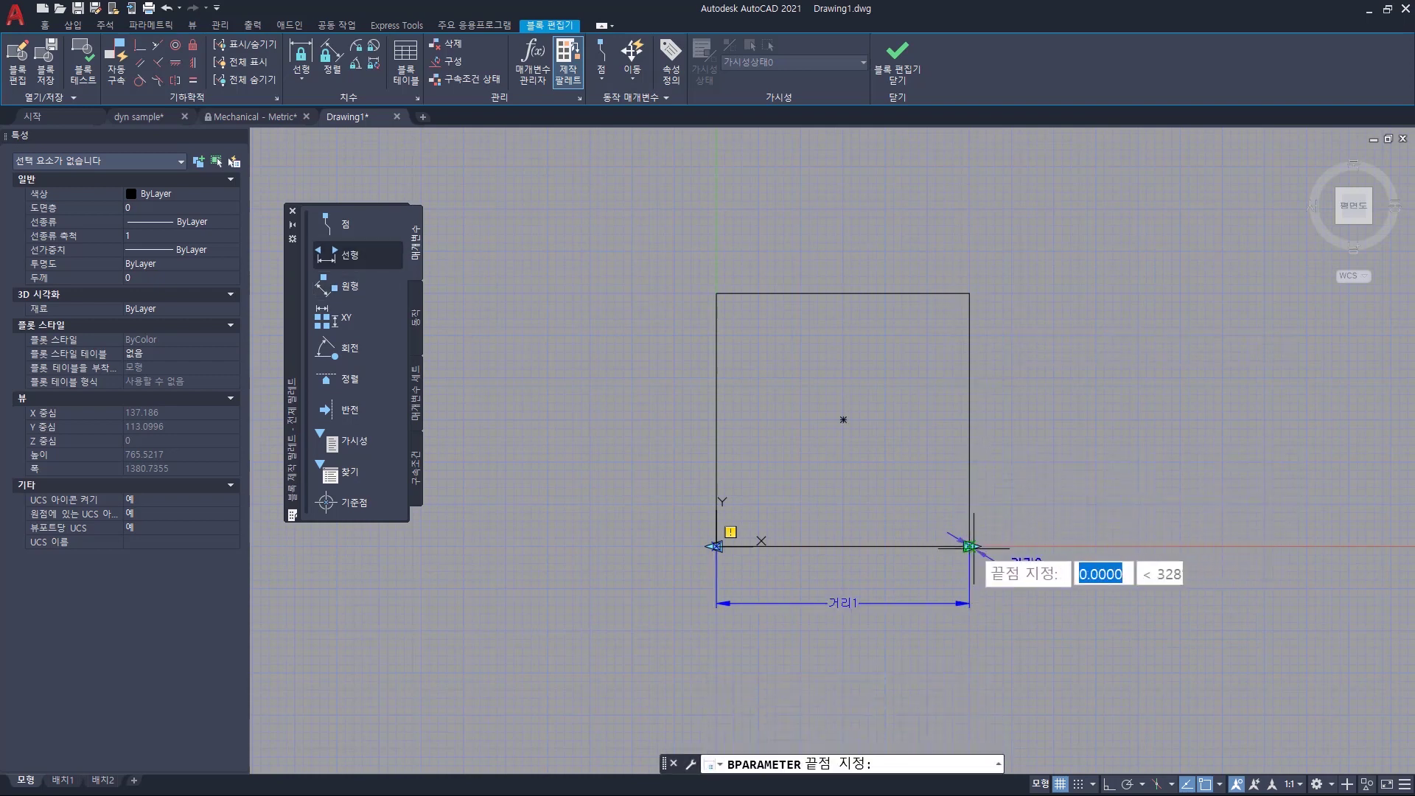
pyautogui.click(969, 294)
pyautogui.click(1052, 442)
pyautogui.press('Escape')
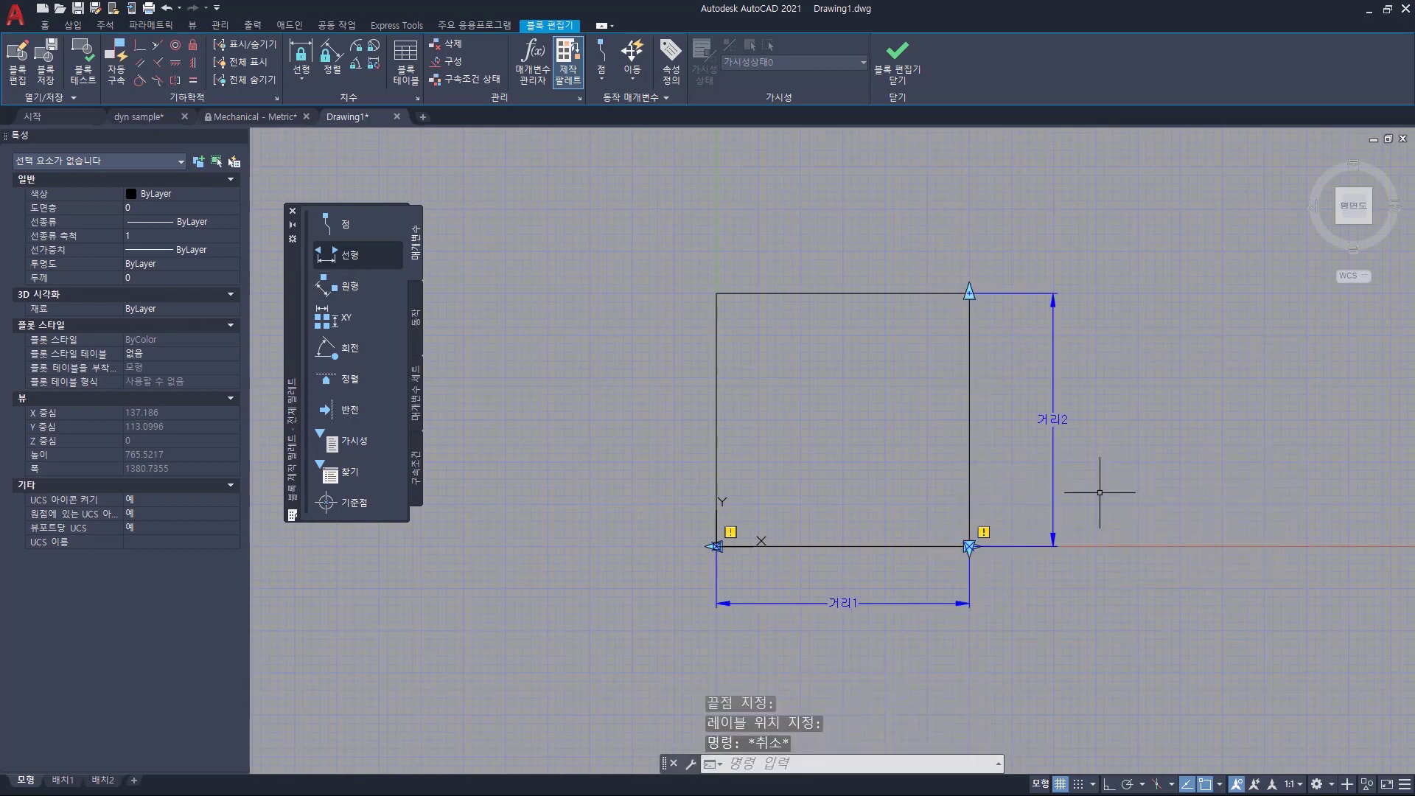
pyautogui.press('Escape')
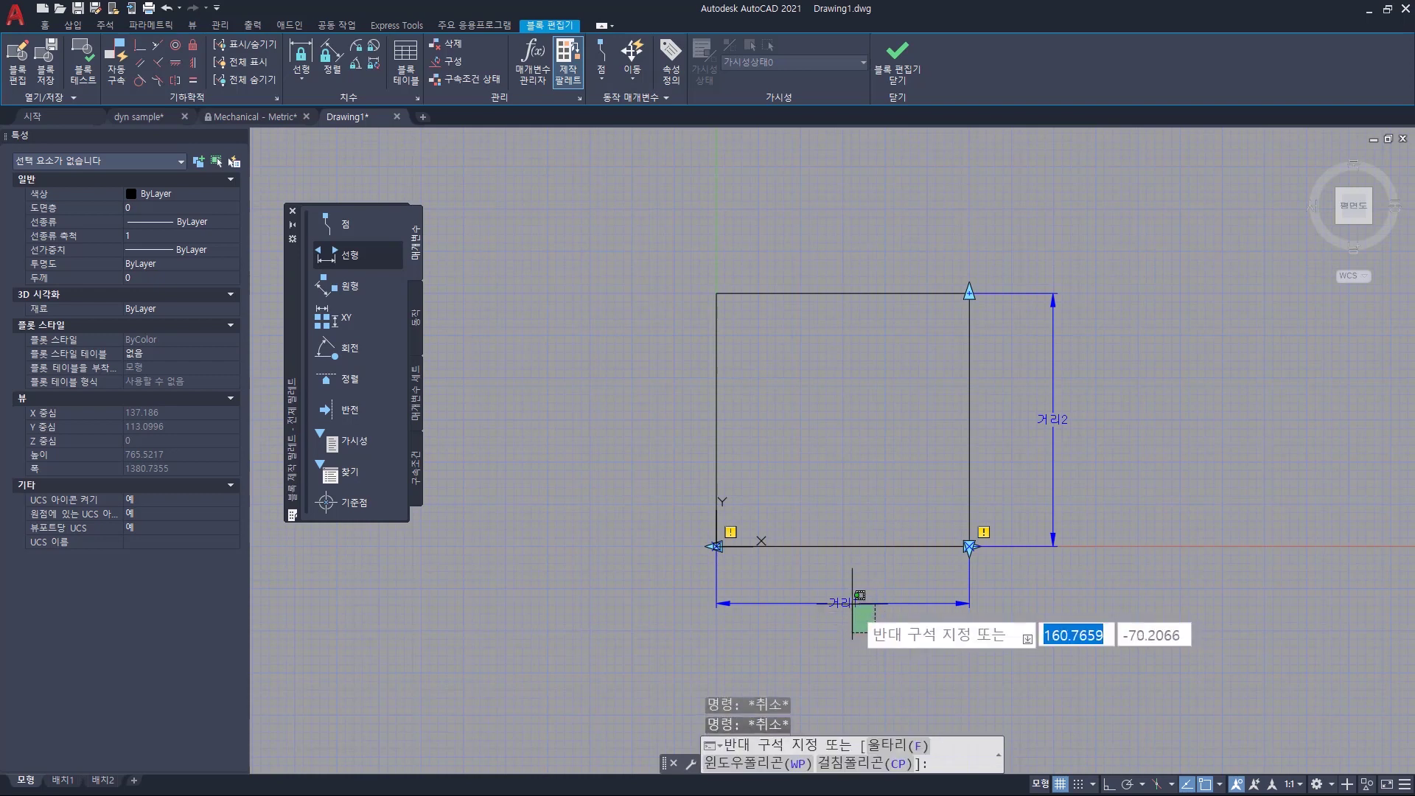
# Rename the horizontal linear parameter below the rectangle as 가로.
pyautogui.click(850, 602)
pyautogui.click(849, 603)
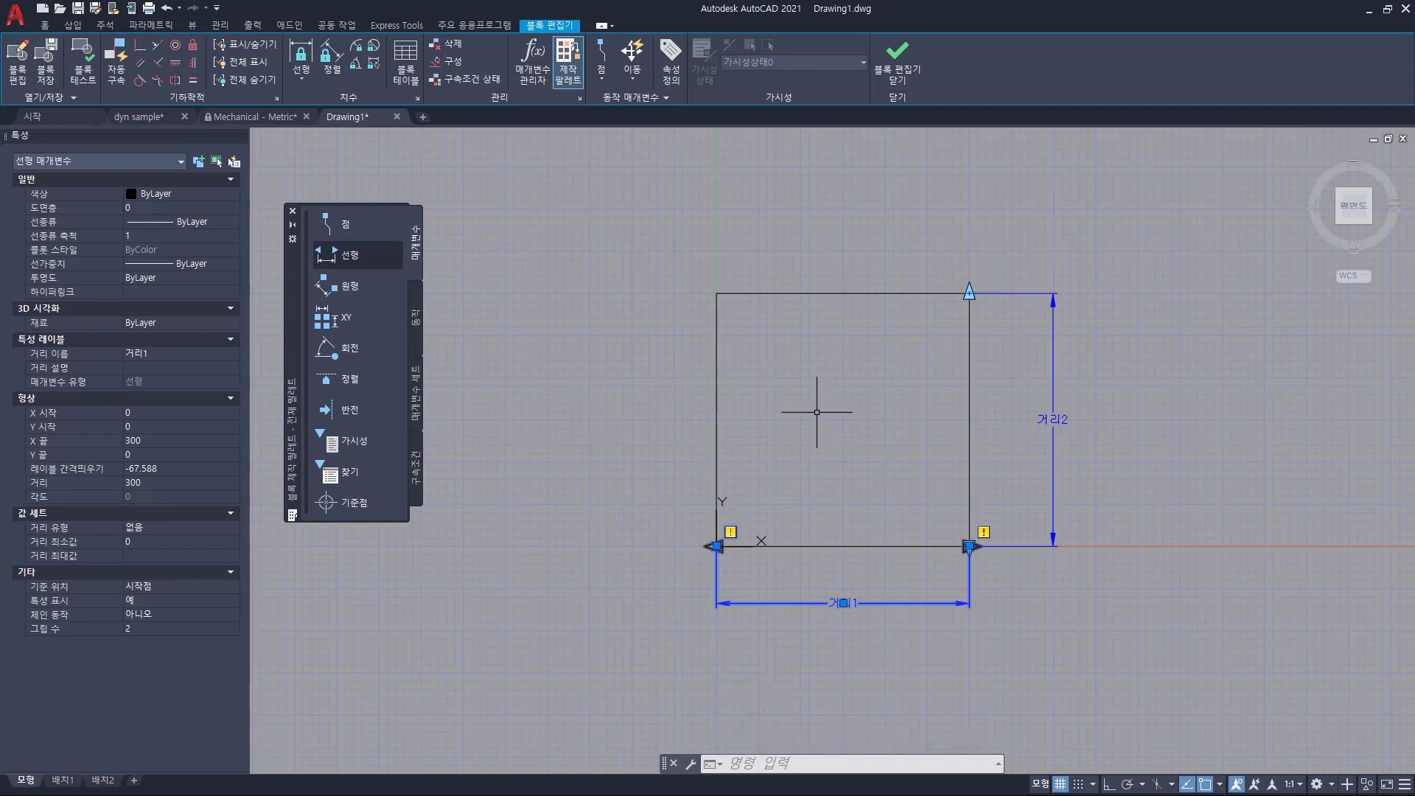
pyautogui.click(189, 354)
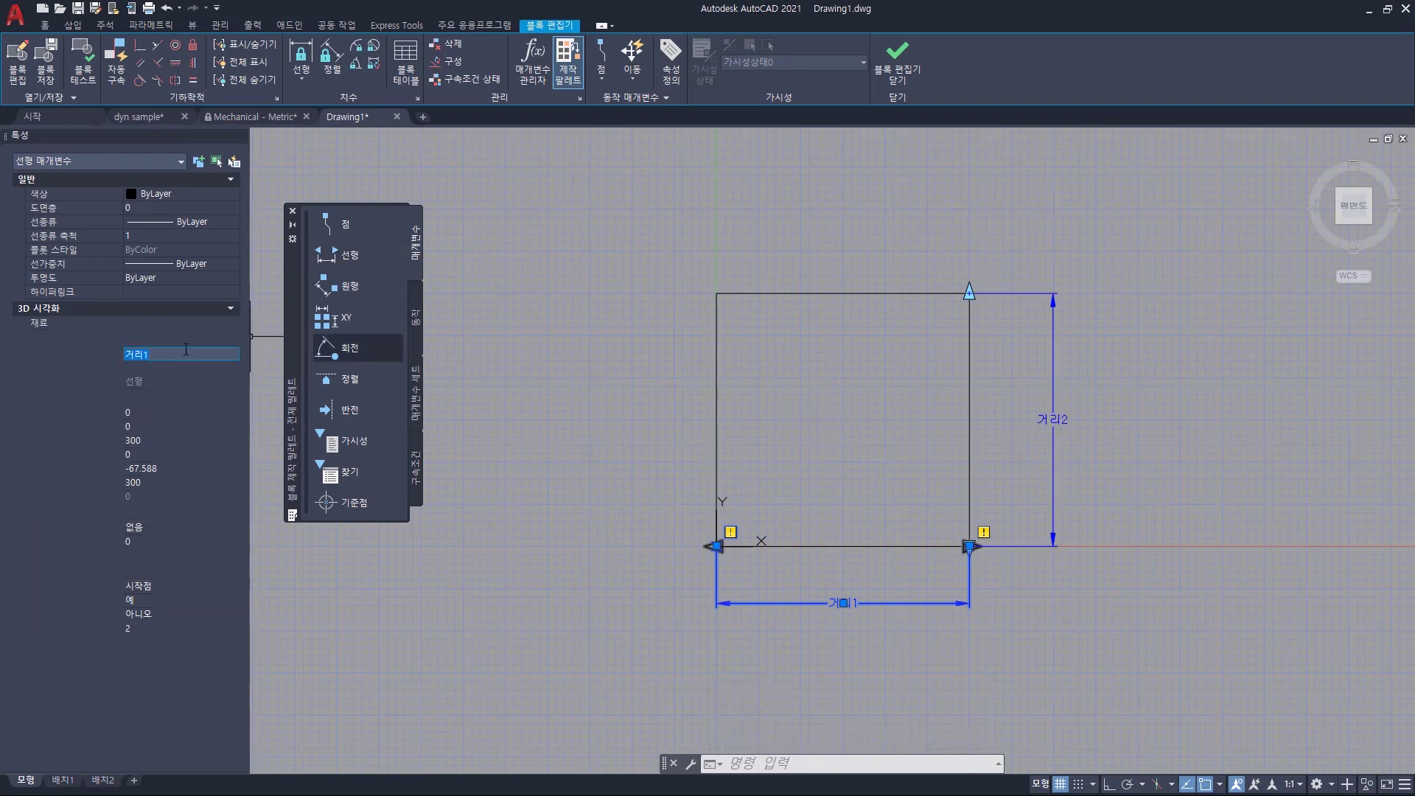
pyautogui.write('ㄱㅏㄹ')
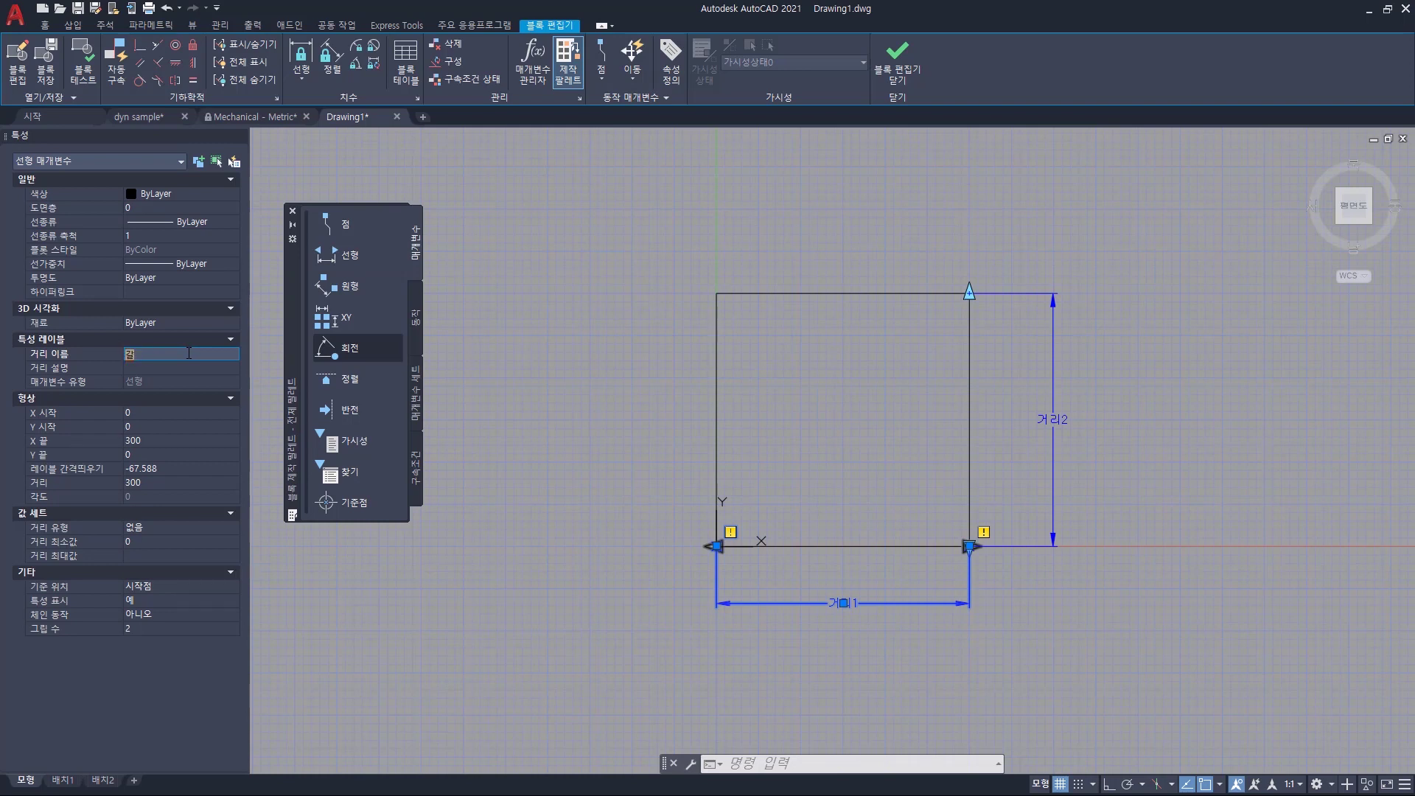
pyautogui.write('ㅗ')
pyautogui.press('Return')
# Rename the vertical linear parameter beside the rectangle's right edge as 세로.
pyautogui.click(1054, 419)
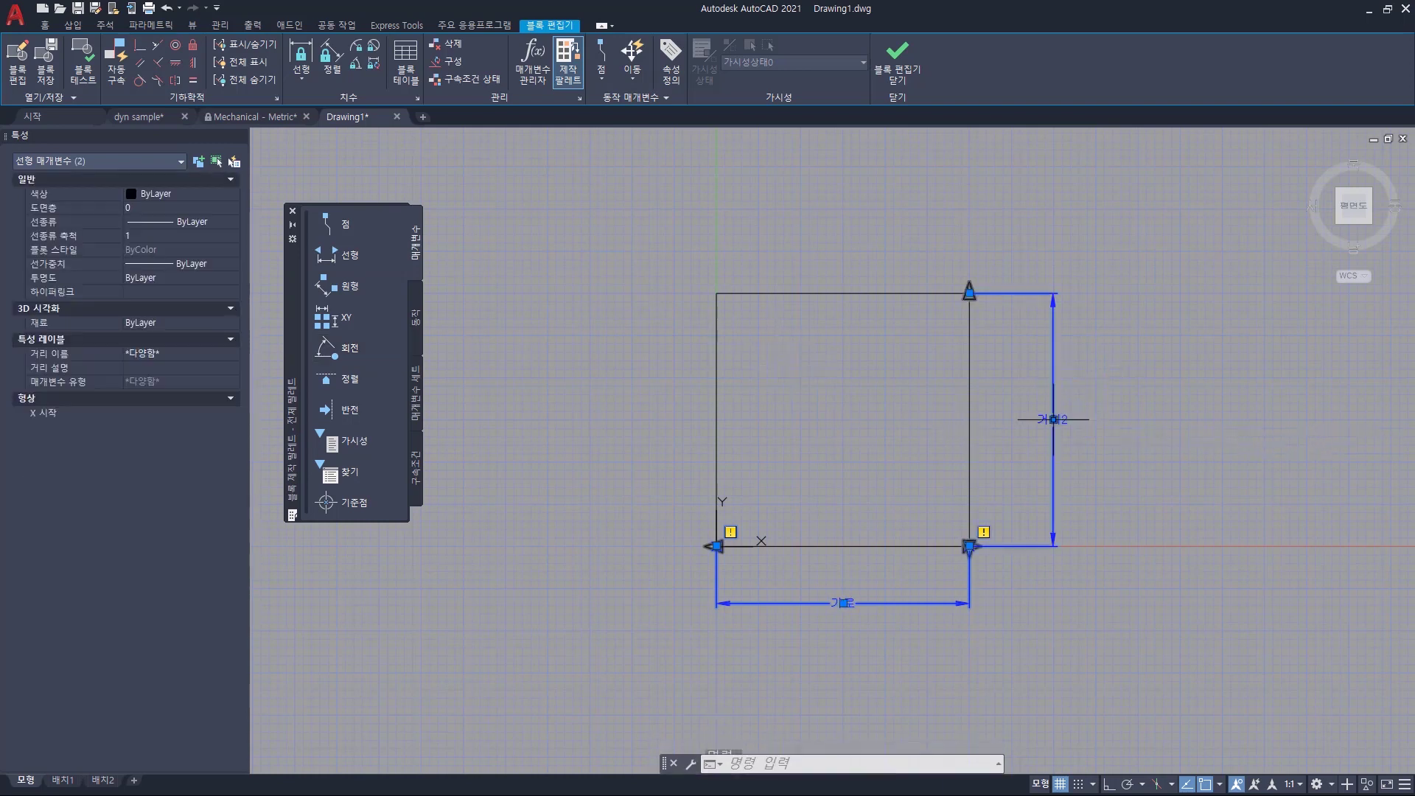
pyautogui.press('Escape')
pyautogui.click(1088, 381)
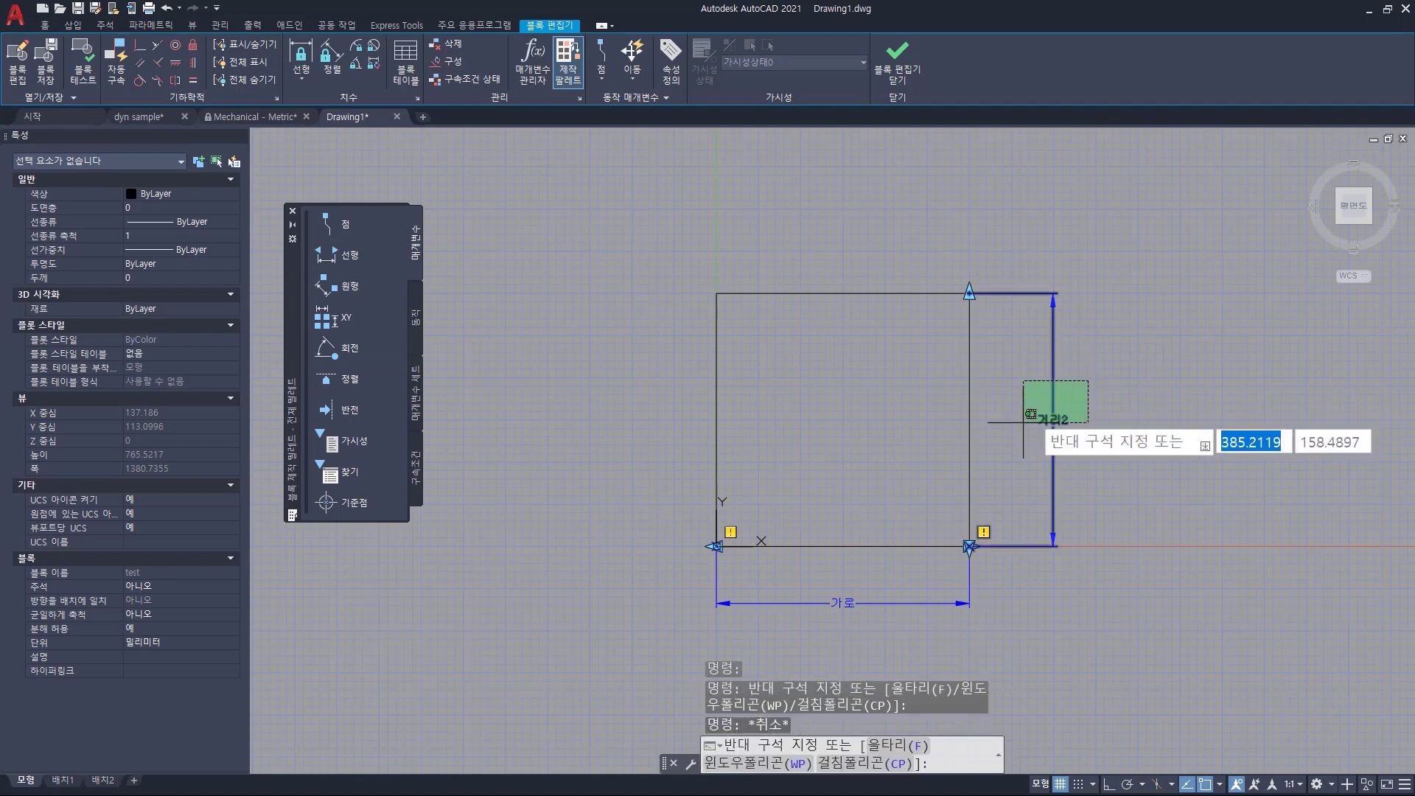
pyautogui.click(1024, 422)
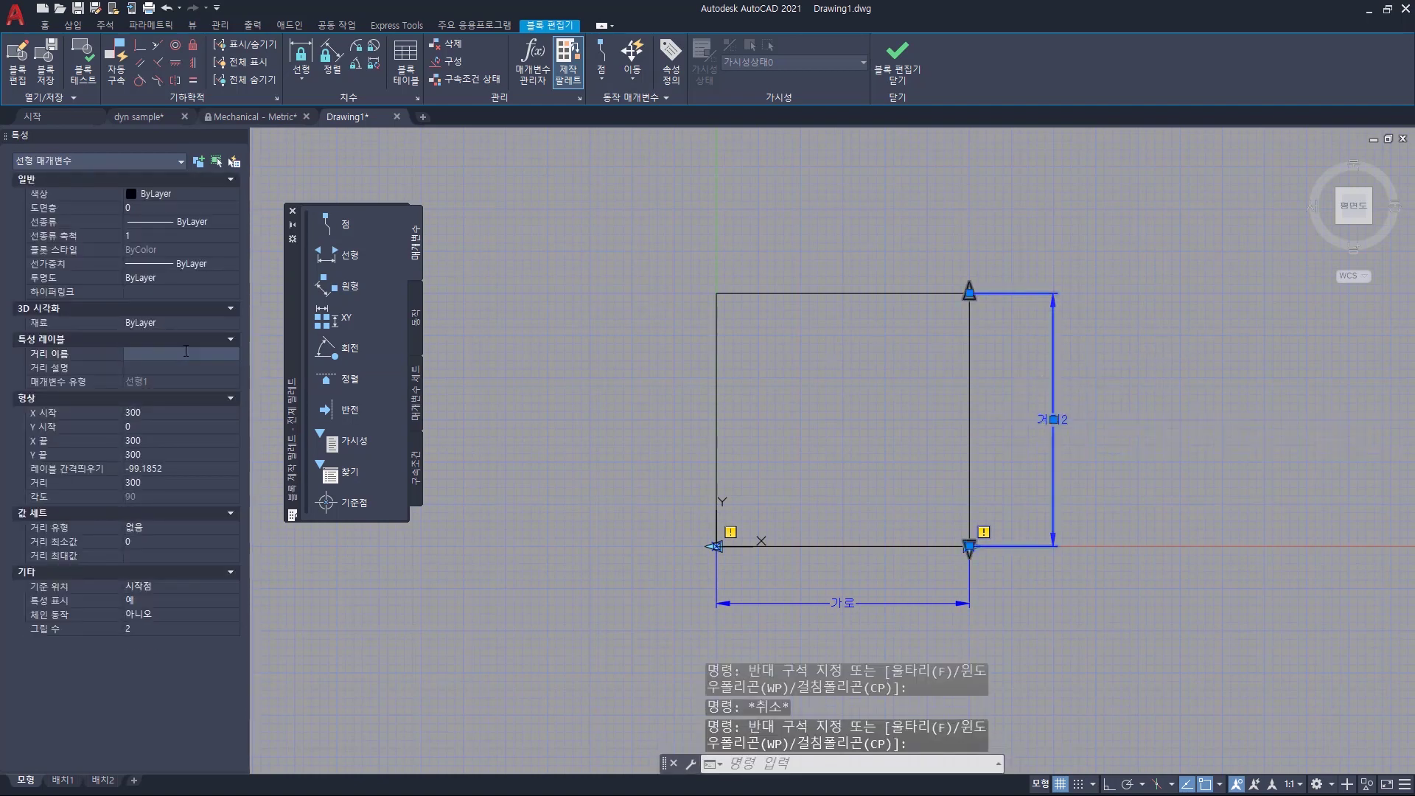
pyautogui.click(185, 353)
pyautogui.write('세로')
pyautogui.press('Return')
pyautogui.press('Escape')
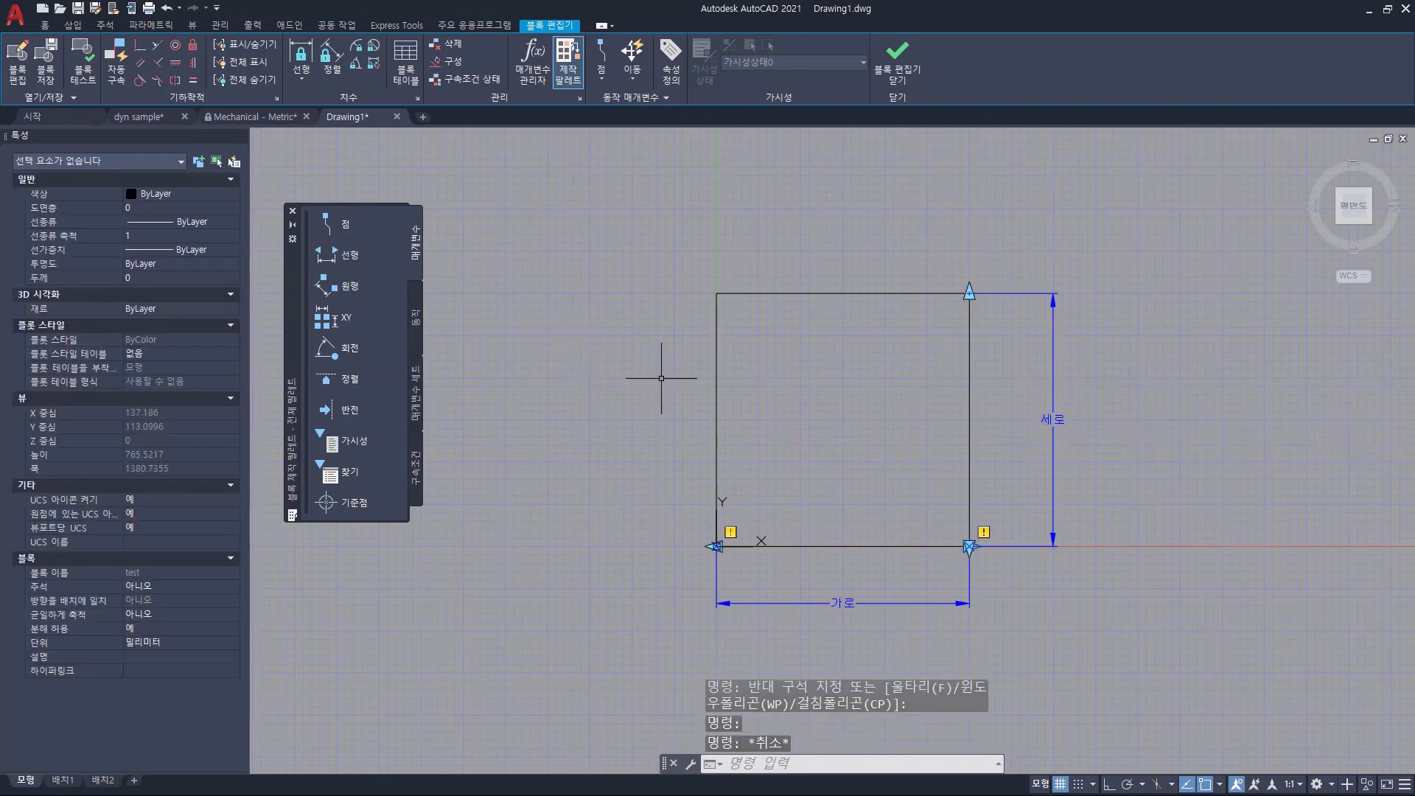
pyautogui.press('Escape')
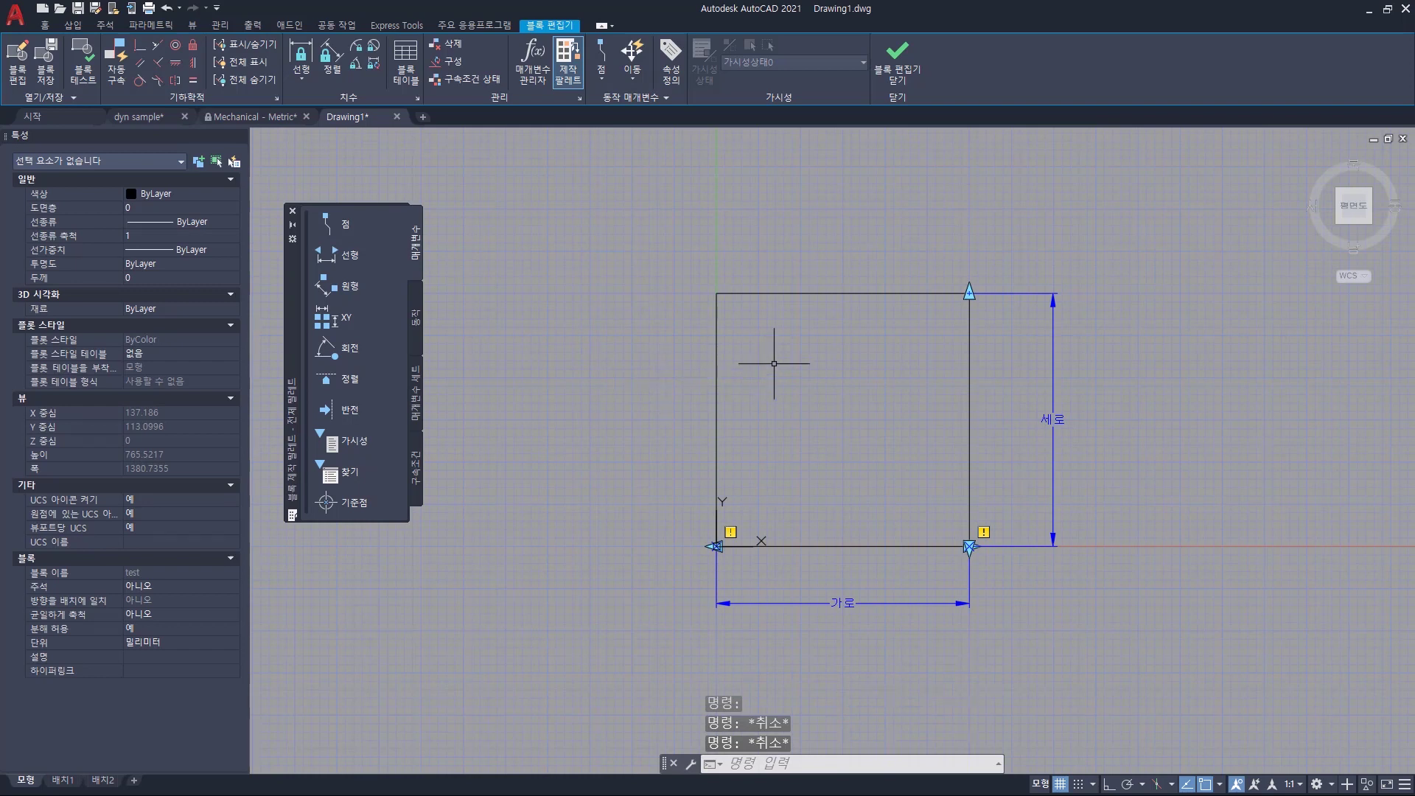
pyautogui.press('Escape')
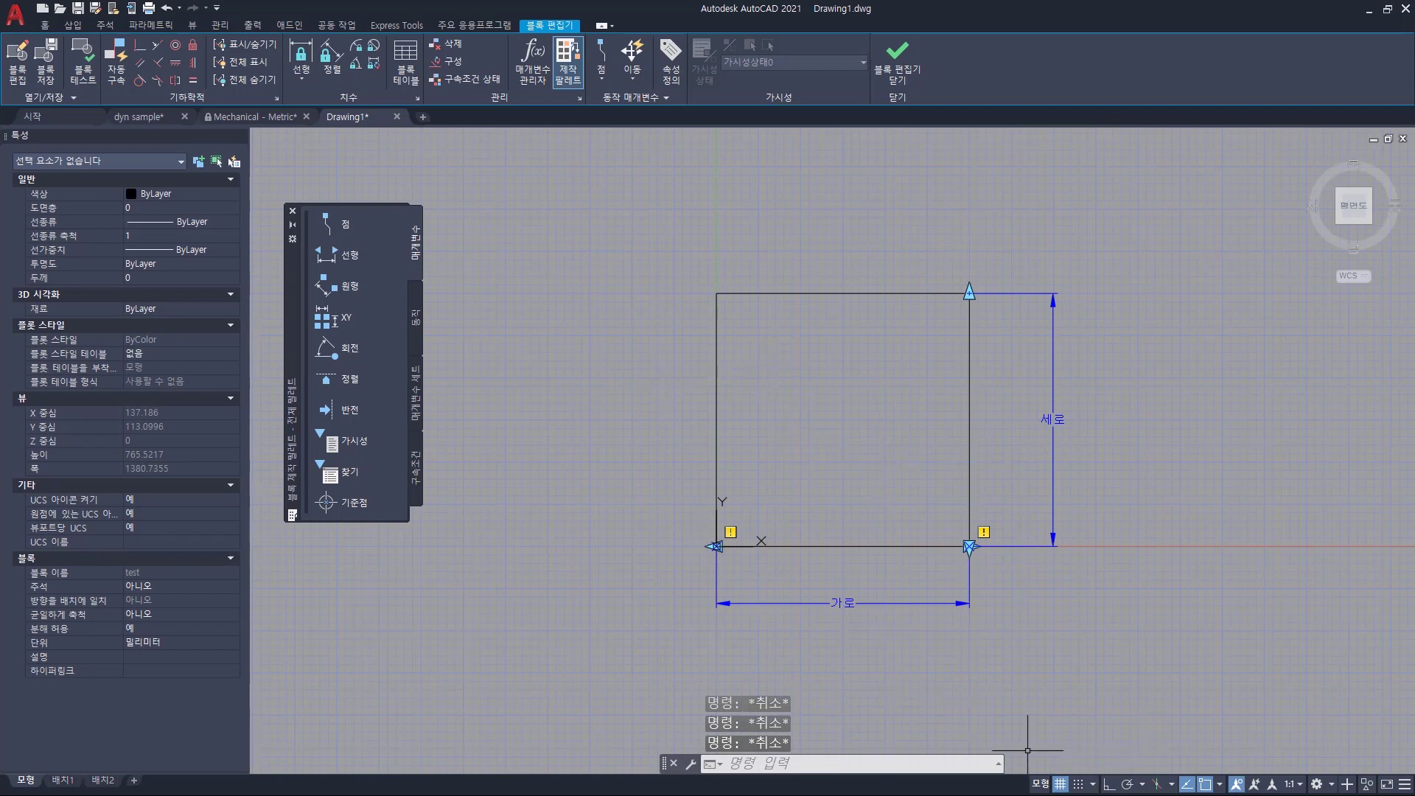
# Widen the command line and add a stretch action to 가로's bottom-right point, framing the right edge and selecting the rectangle.
pyautogui.moveTo(1002, 761); pyautogui.dragTo(1100, 763)
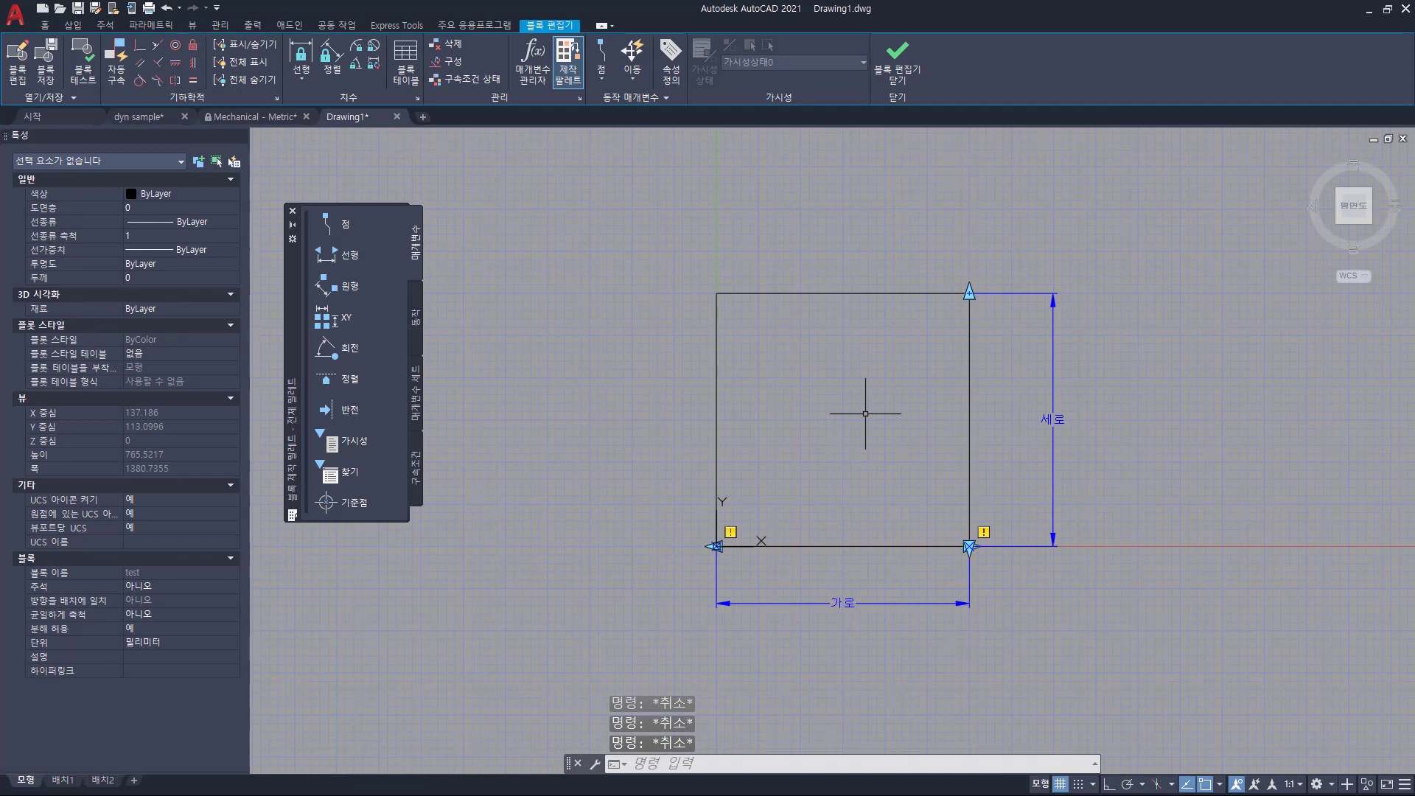
pyautogui.click(413, 303)
pyautogui.click(346, 286)
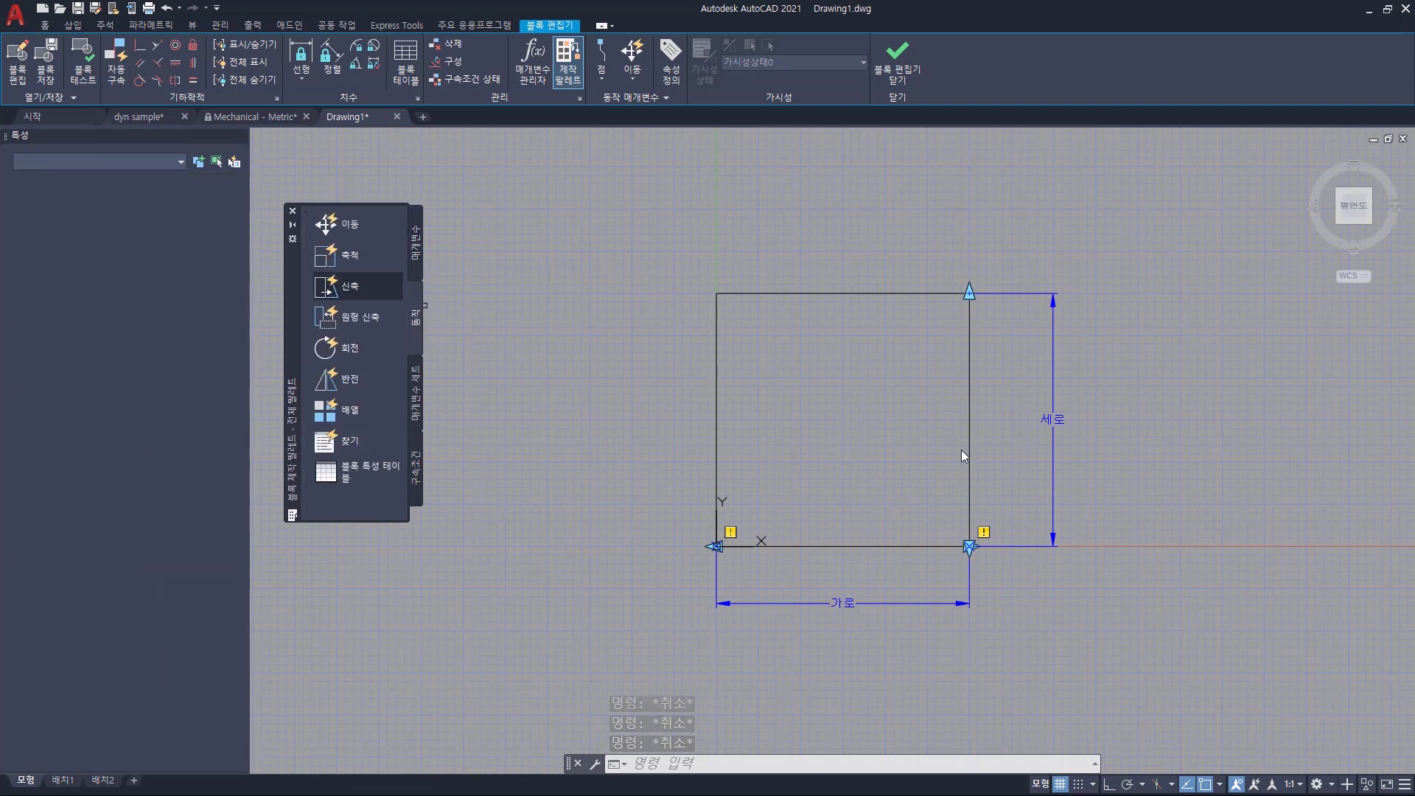
pyautogui.click(967, 600)
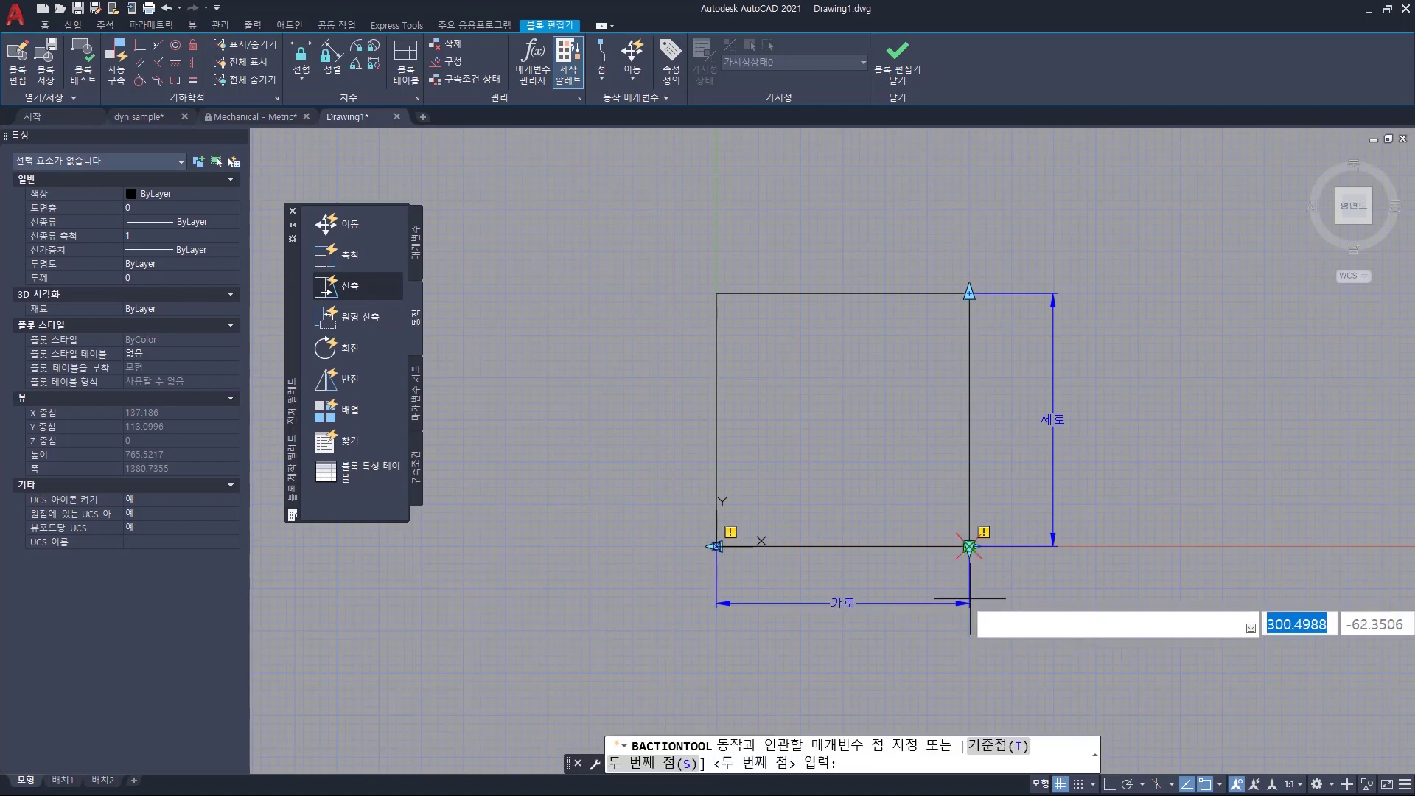
pyautogui.click(970, 547)
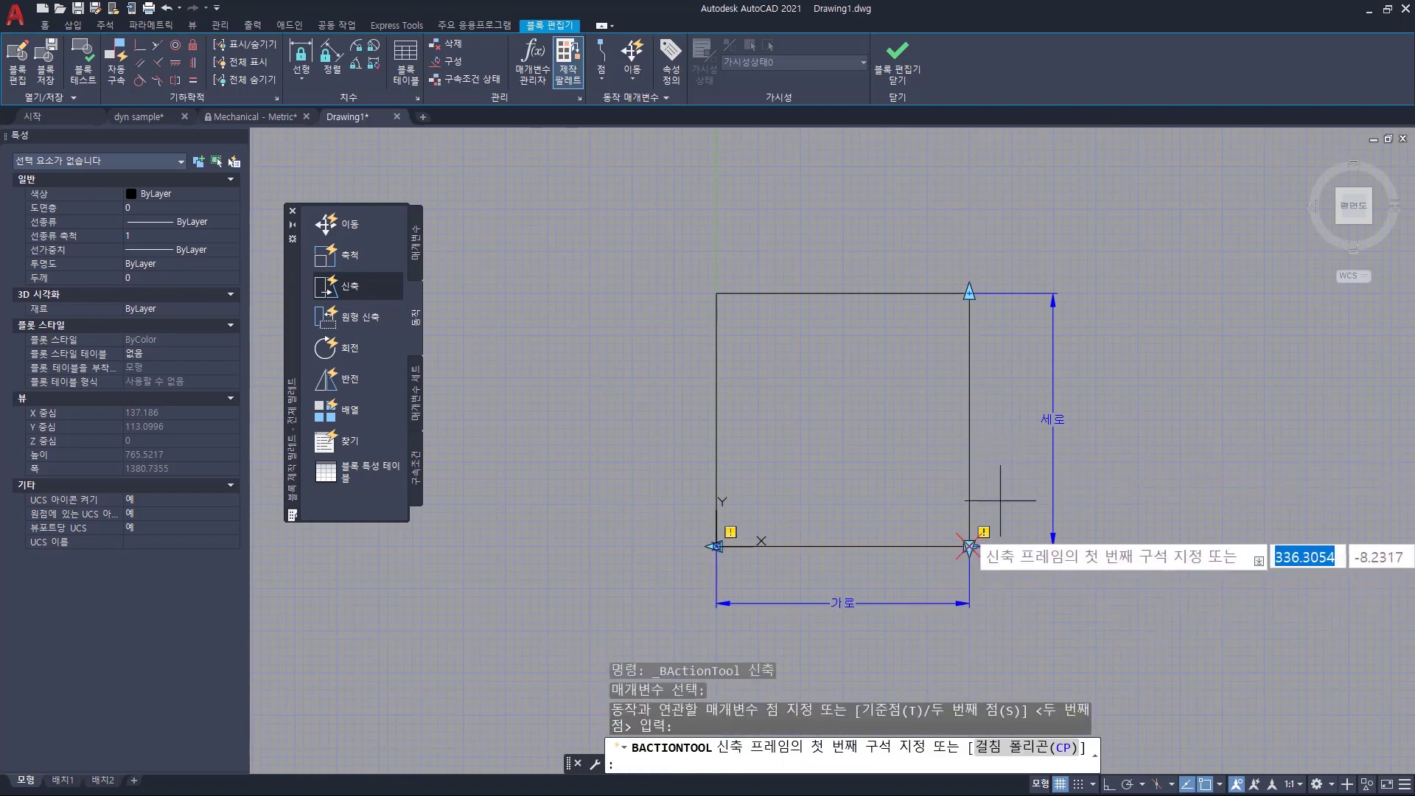
pyautogui.click(1028, 250)
pyautogui.click(912, 568)
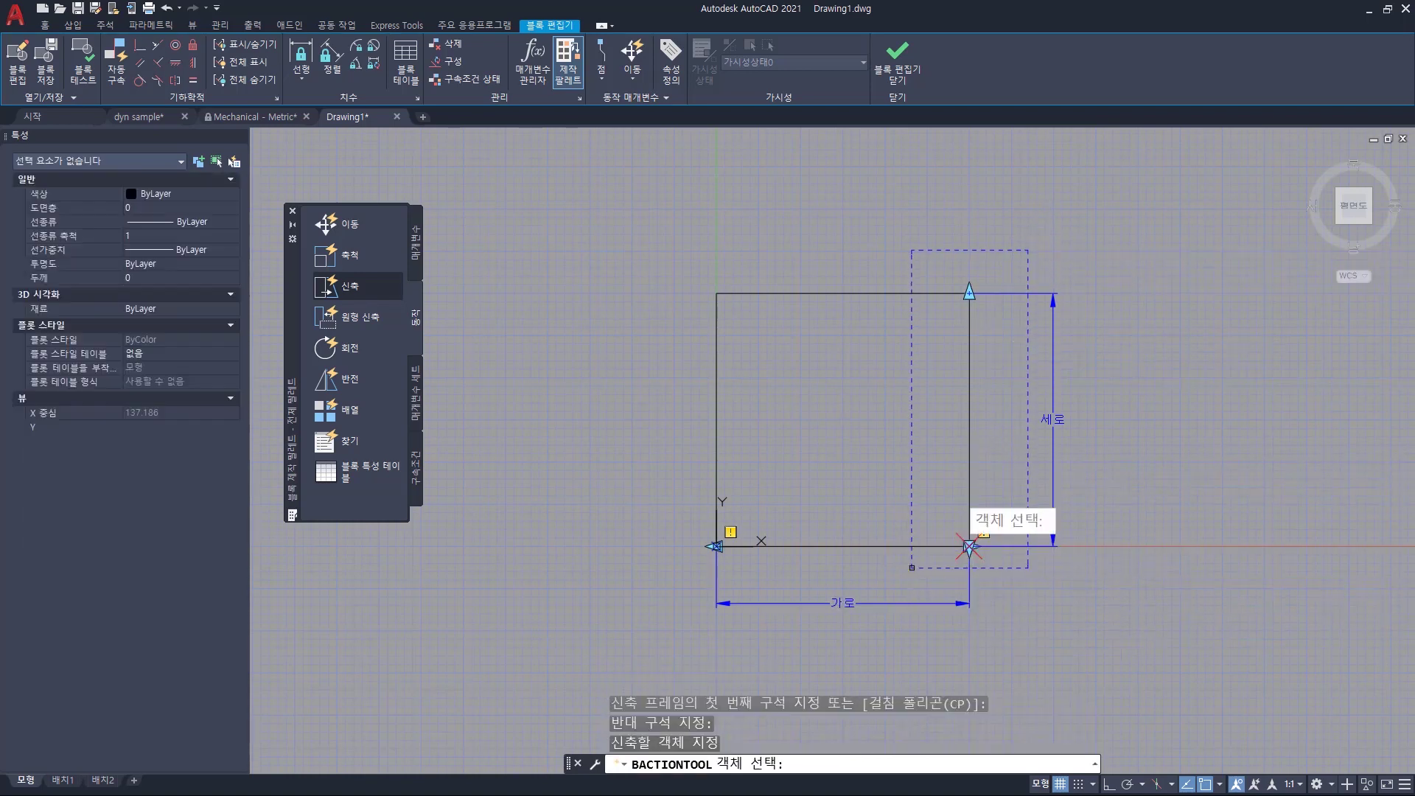
pyautogui.click(969, 452)
pyautogui.press('Return')
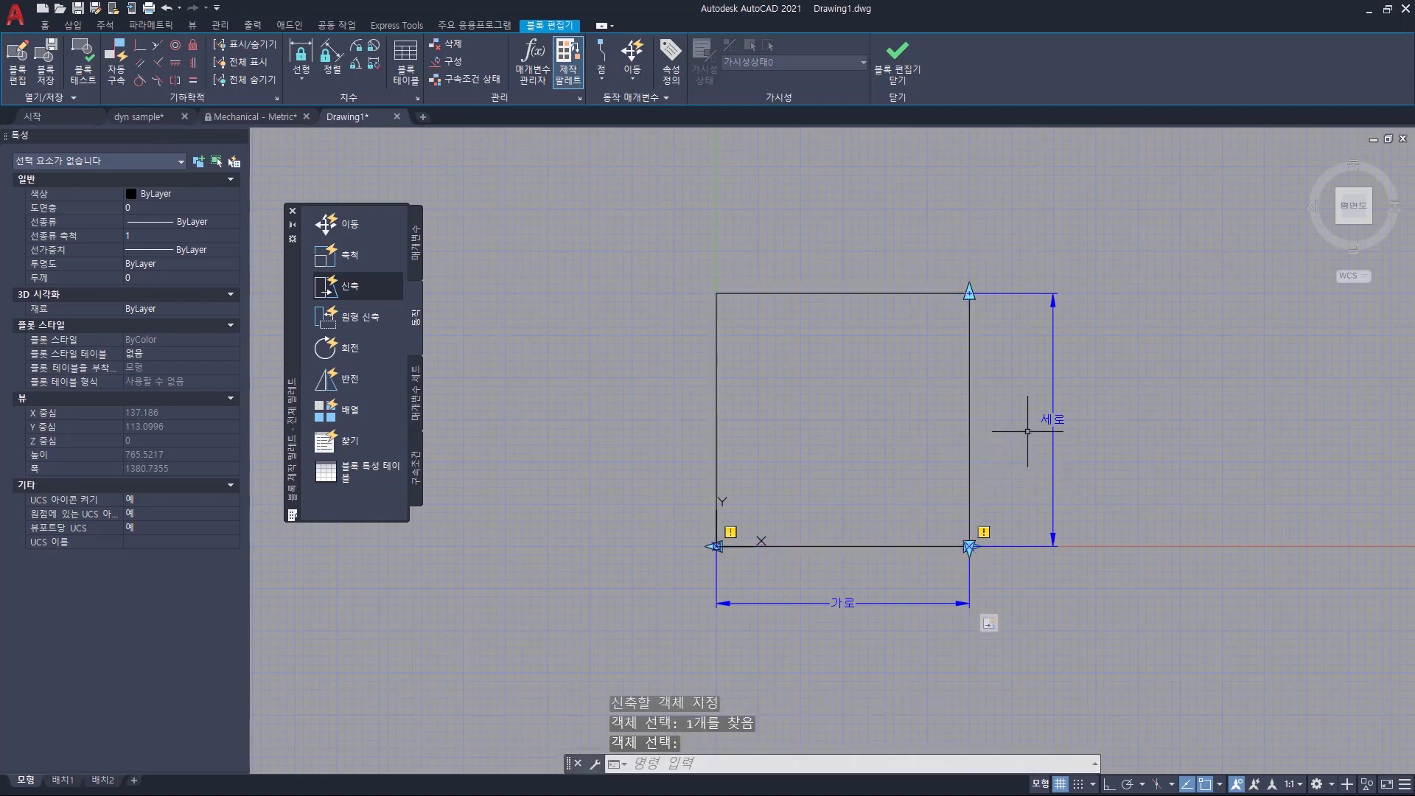
# Add a stretch action to the 세로 parameter's upper point, framing the rectangle's top edge and selecting the rectangle.
pyautogui.press('Return')
pyautogui.click(1055, 334)
pyautogui.click(970, 294)
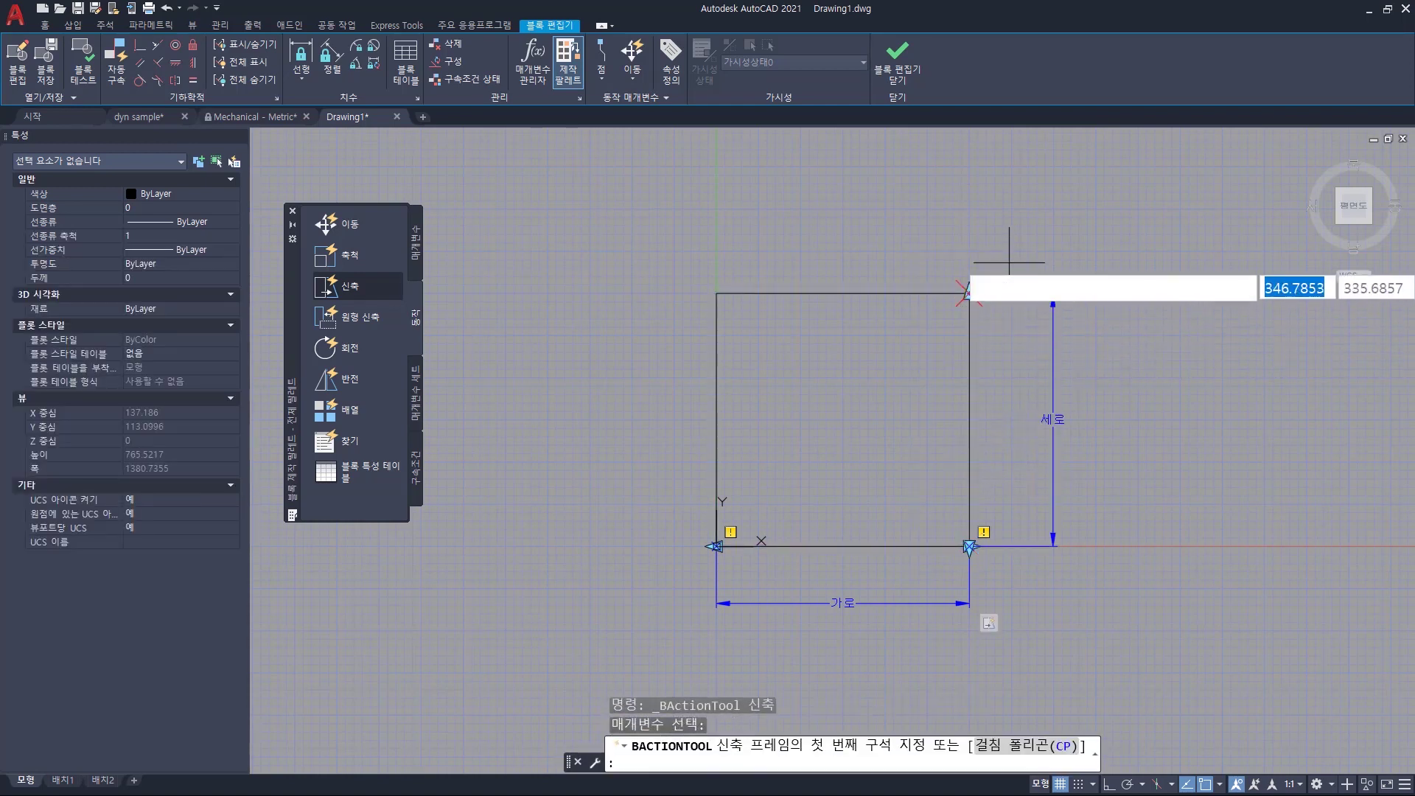
pyautogui.click(596, 212)
pyautogui.click(1009, 379)
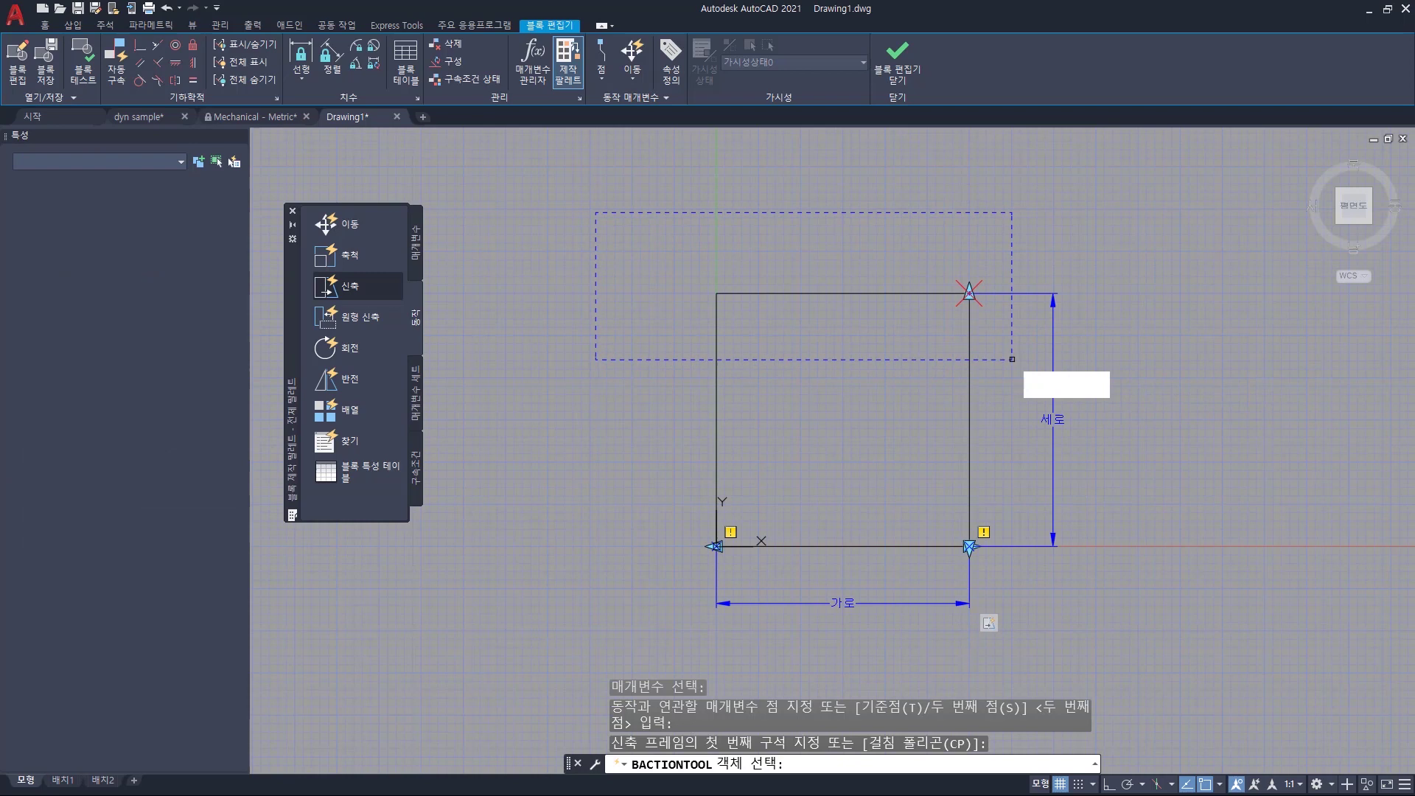
pyautogui.click(870, 294)
pyautogui.press('Escape')
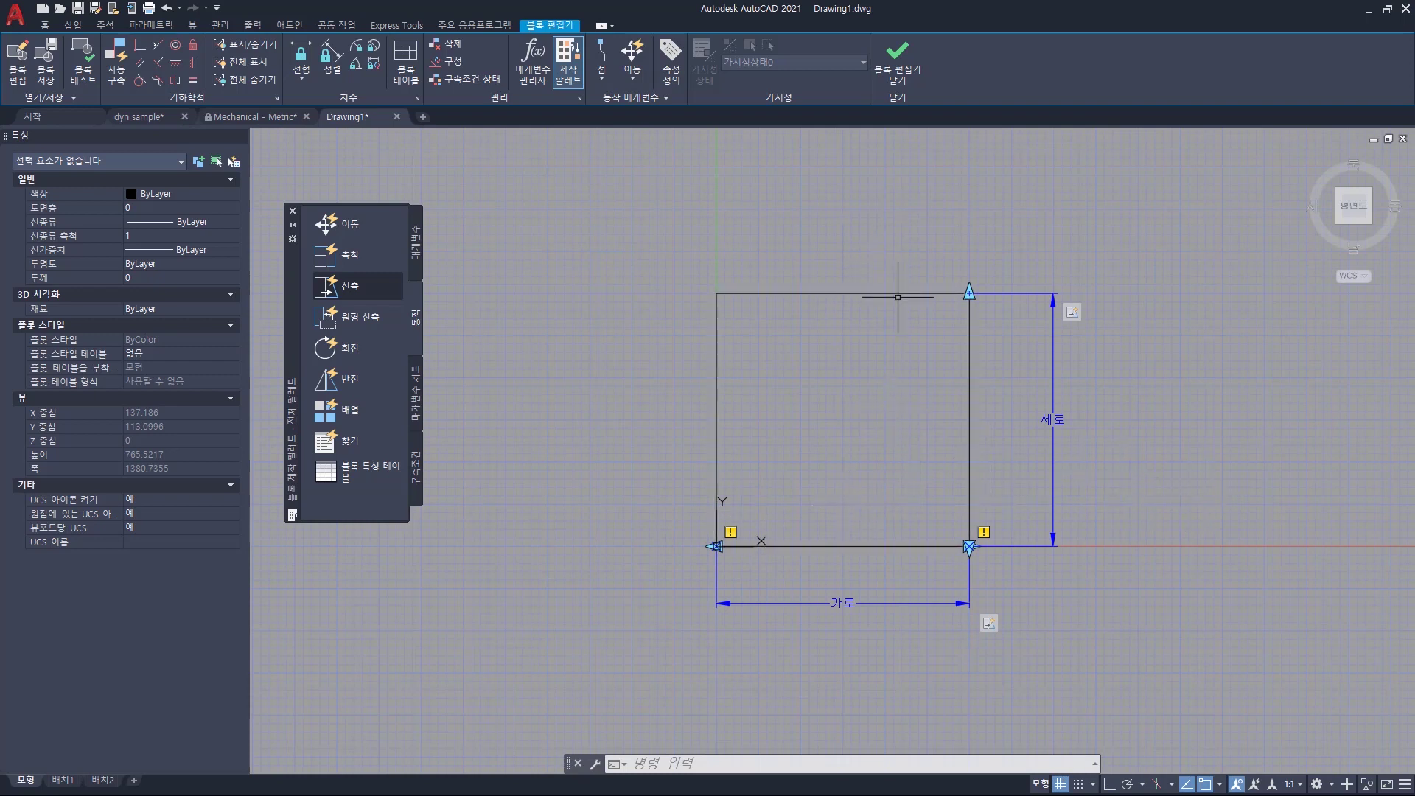
pyautogui.click(1076, 390)
pyautogui.click(1029, 435)
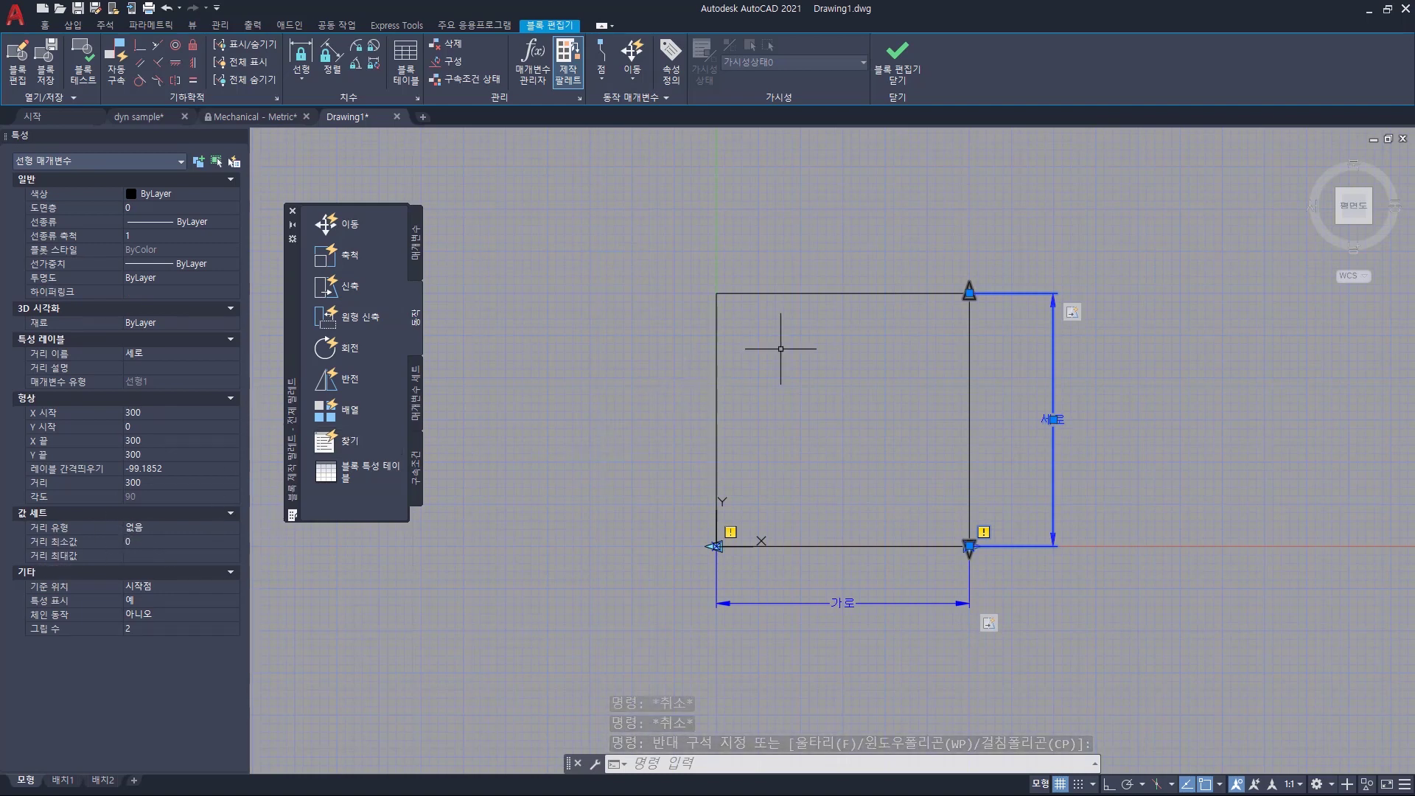
pyautogui.press('Escape')
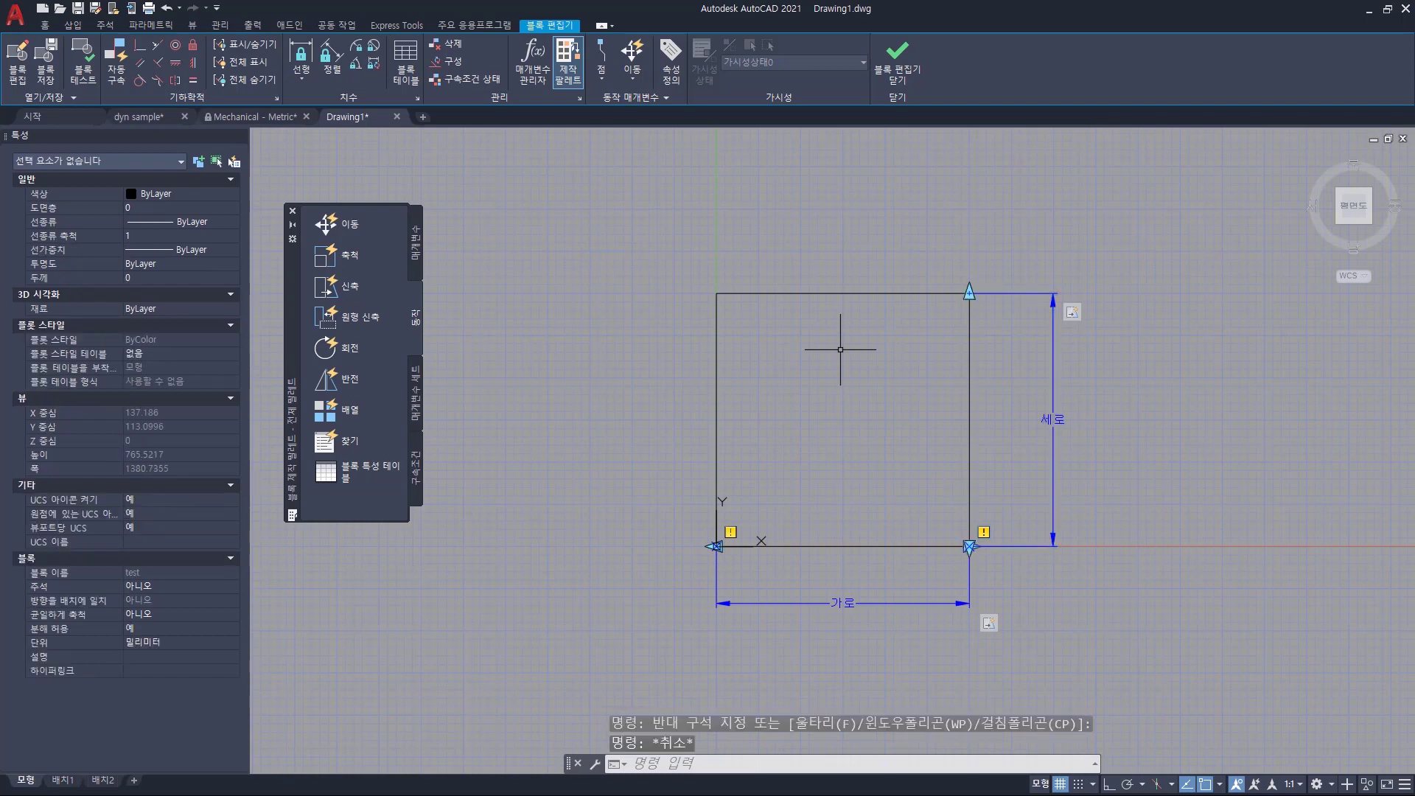
pyautogui.press('Escape')
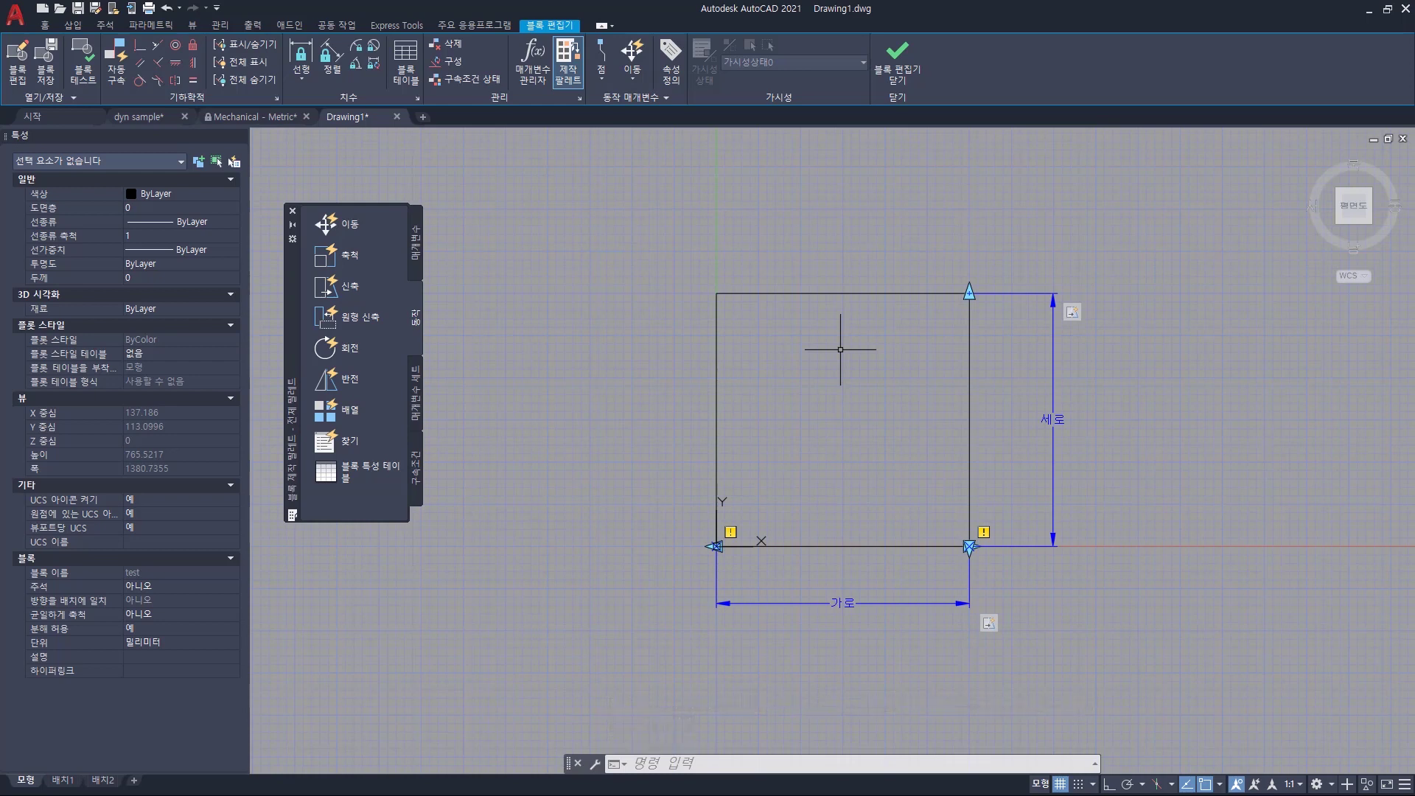
# Place a lookup parameter in the empty space to the left of the rectangle.
pyautogui.click(416, 238)
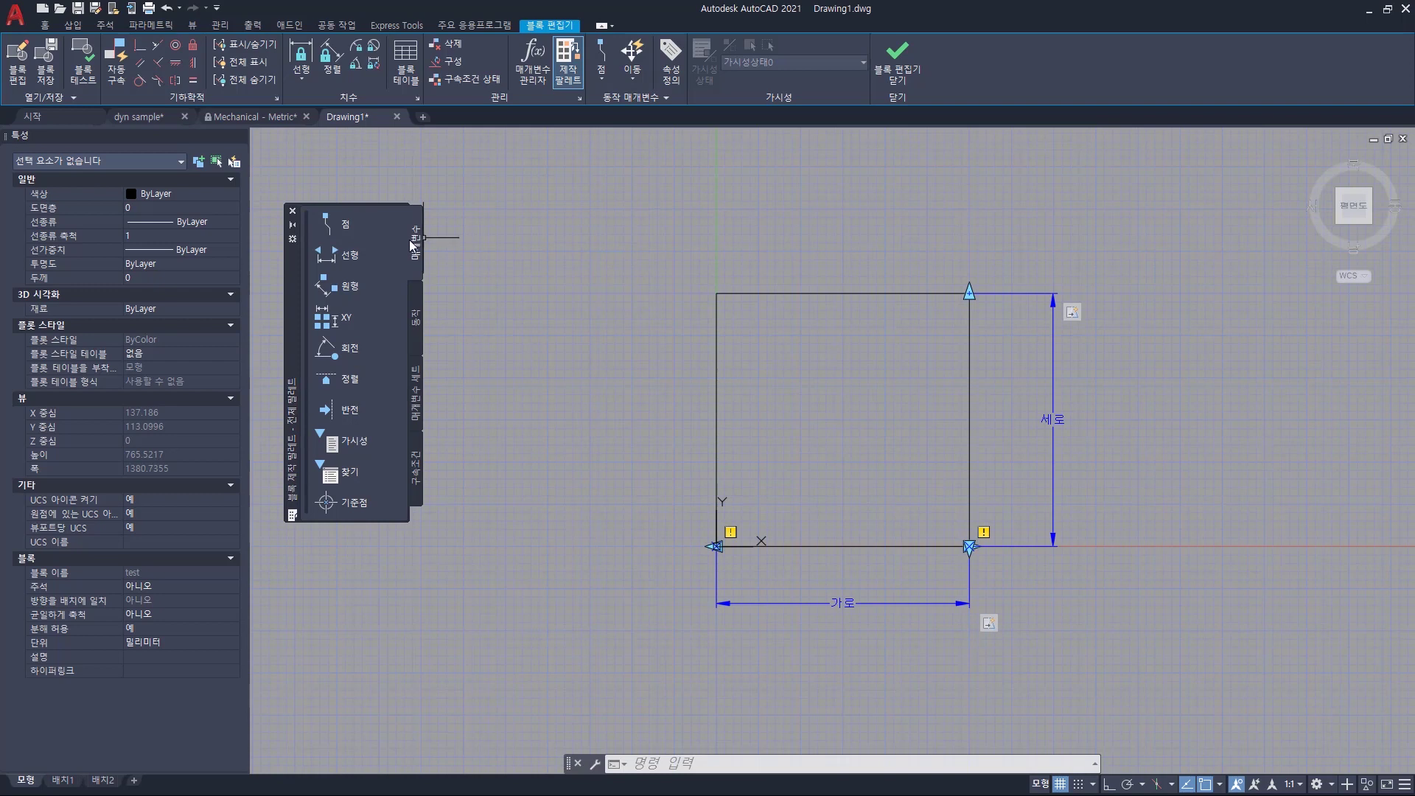
pyautogui.click(351, 475)
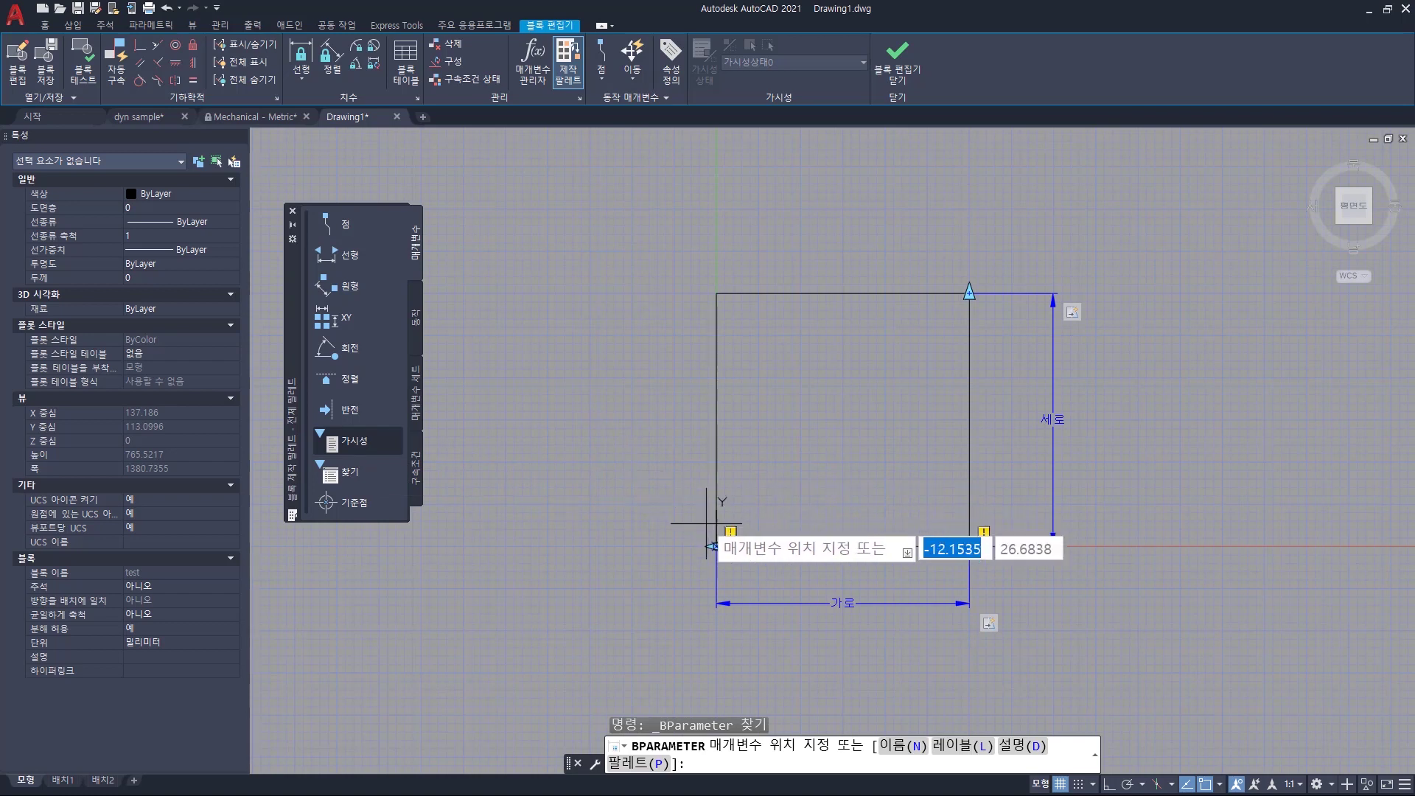
pyautogui.click(619, 486)
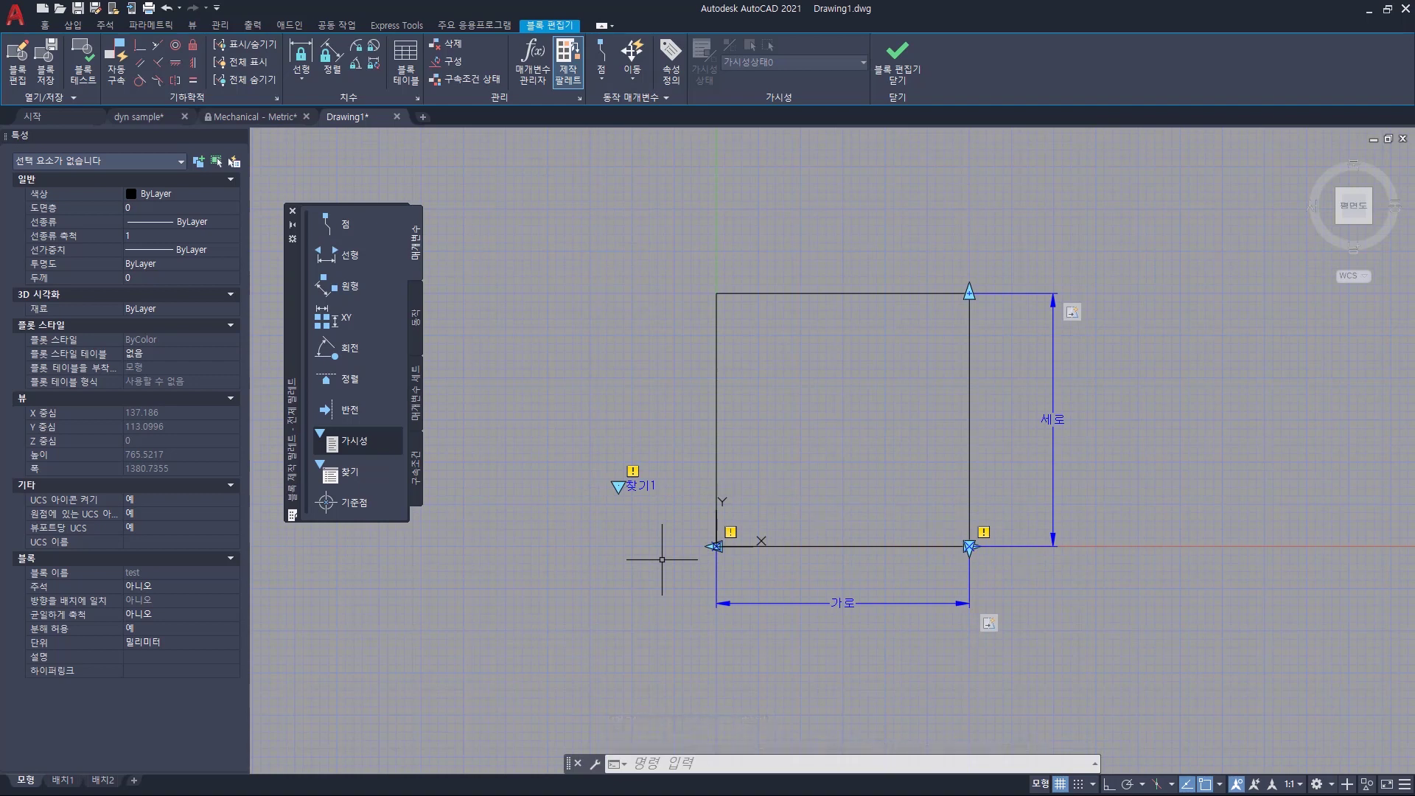
# Add a lookup action to the lookup parameter, opening its property lookup table.
pyautogui.click(416, 314)
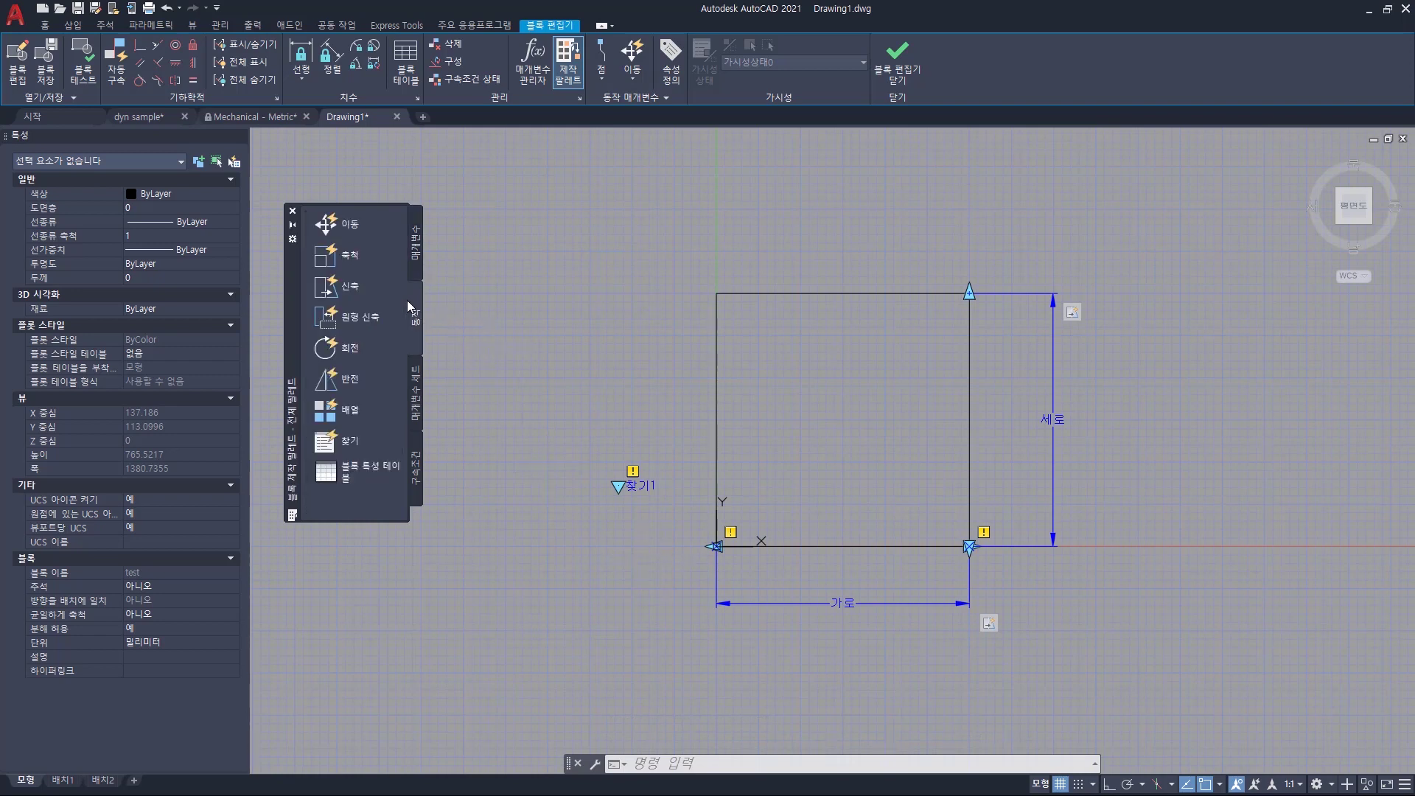
pyautogui.click(347, 437)
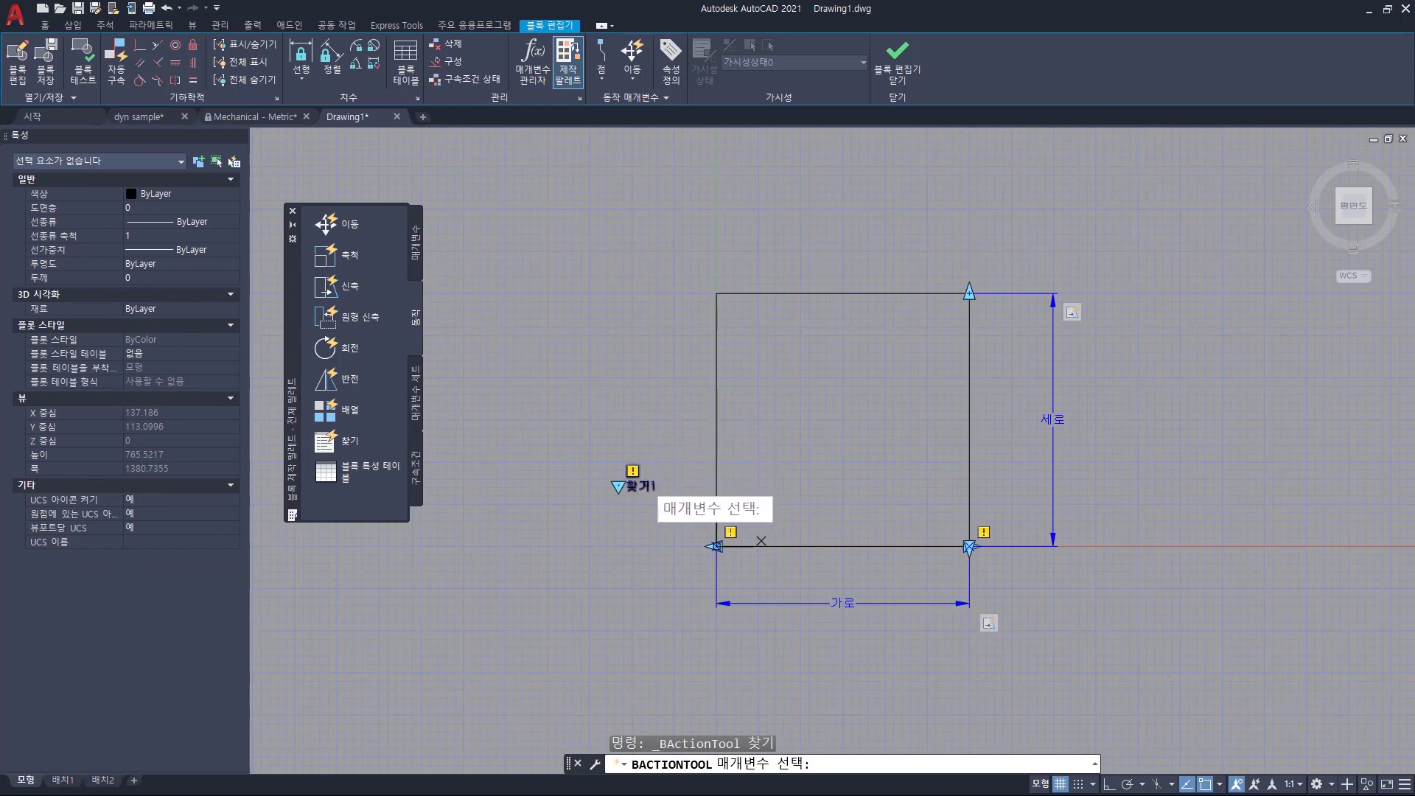
pyautogui.click(646, 484)
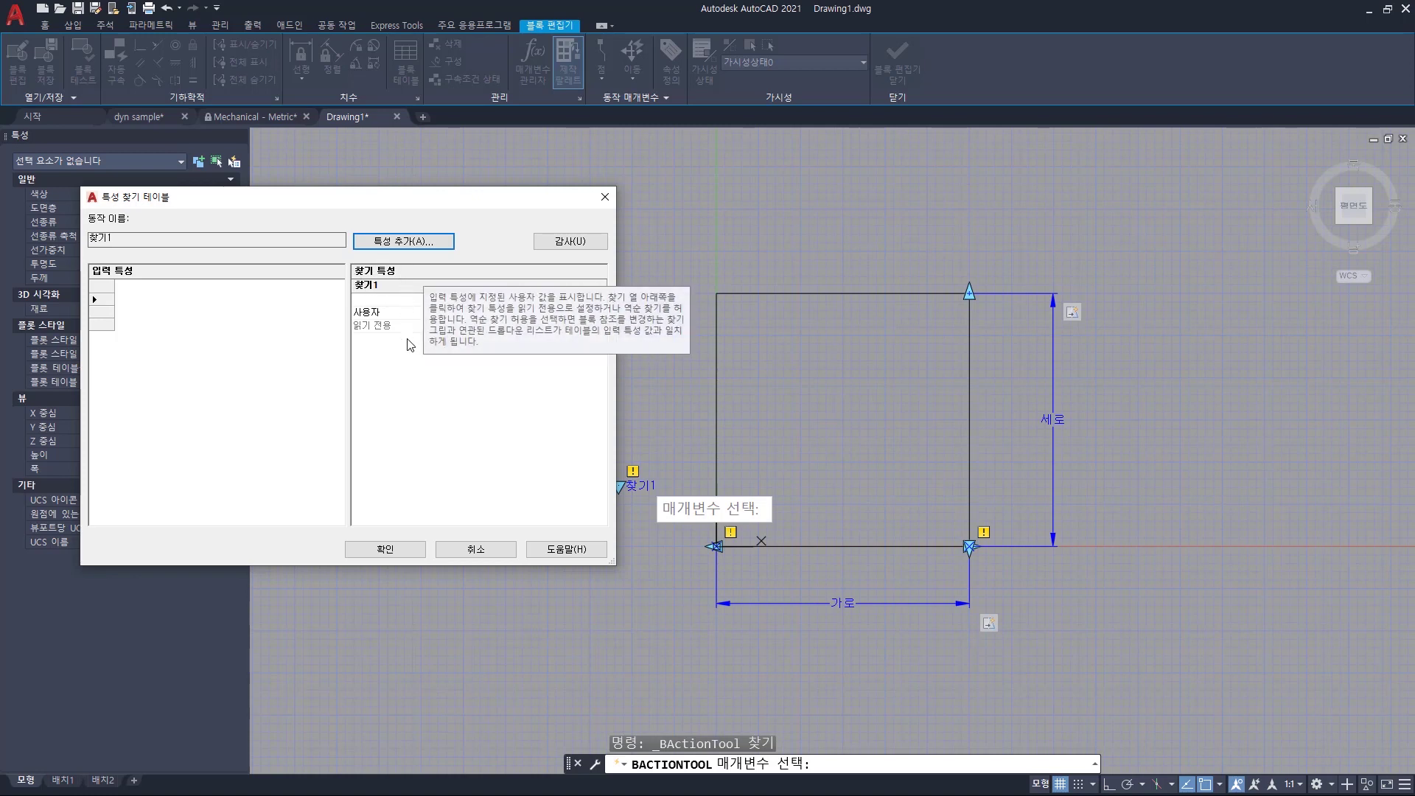
pyautogui.click(415, 415)
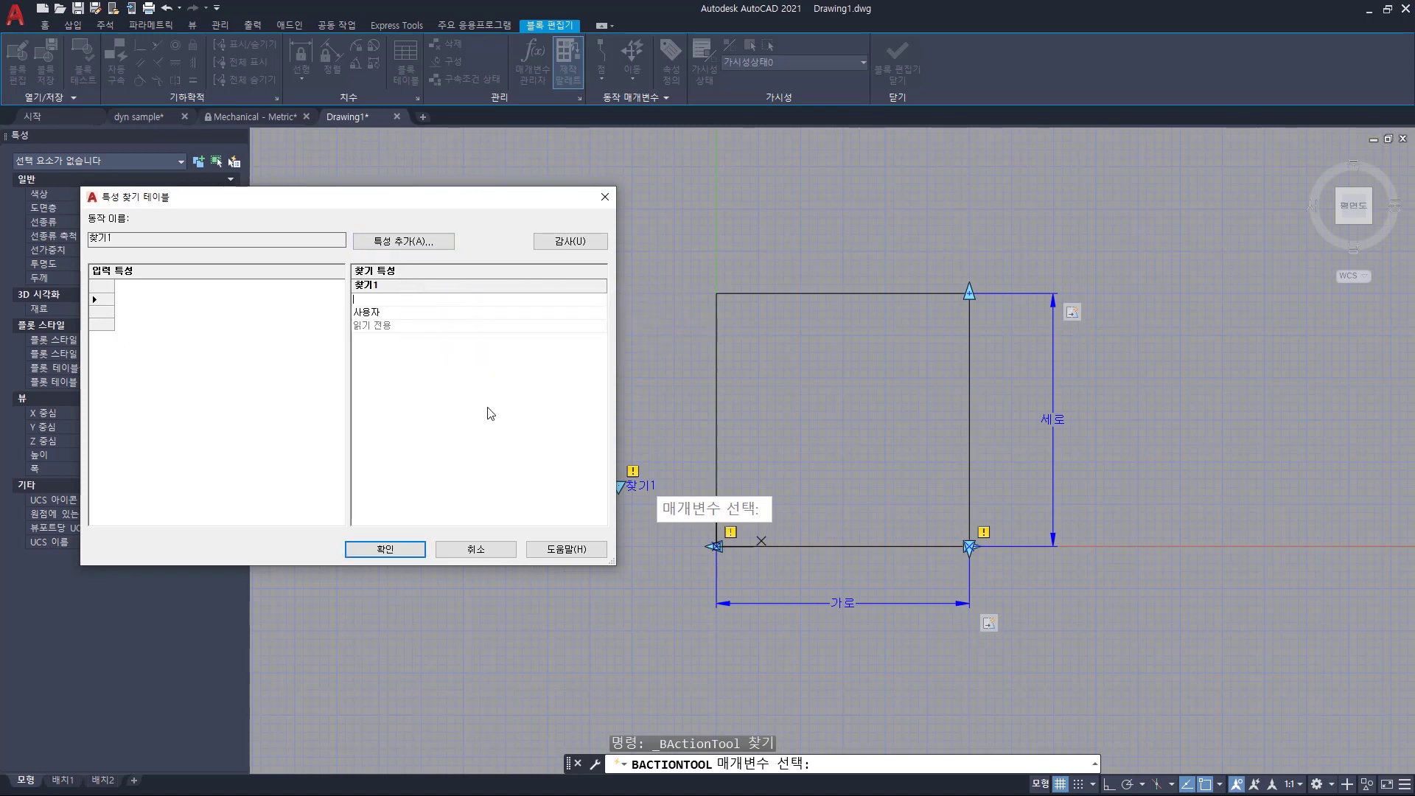
pyautogui.click(445, 300)
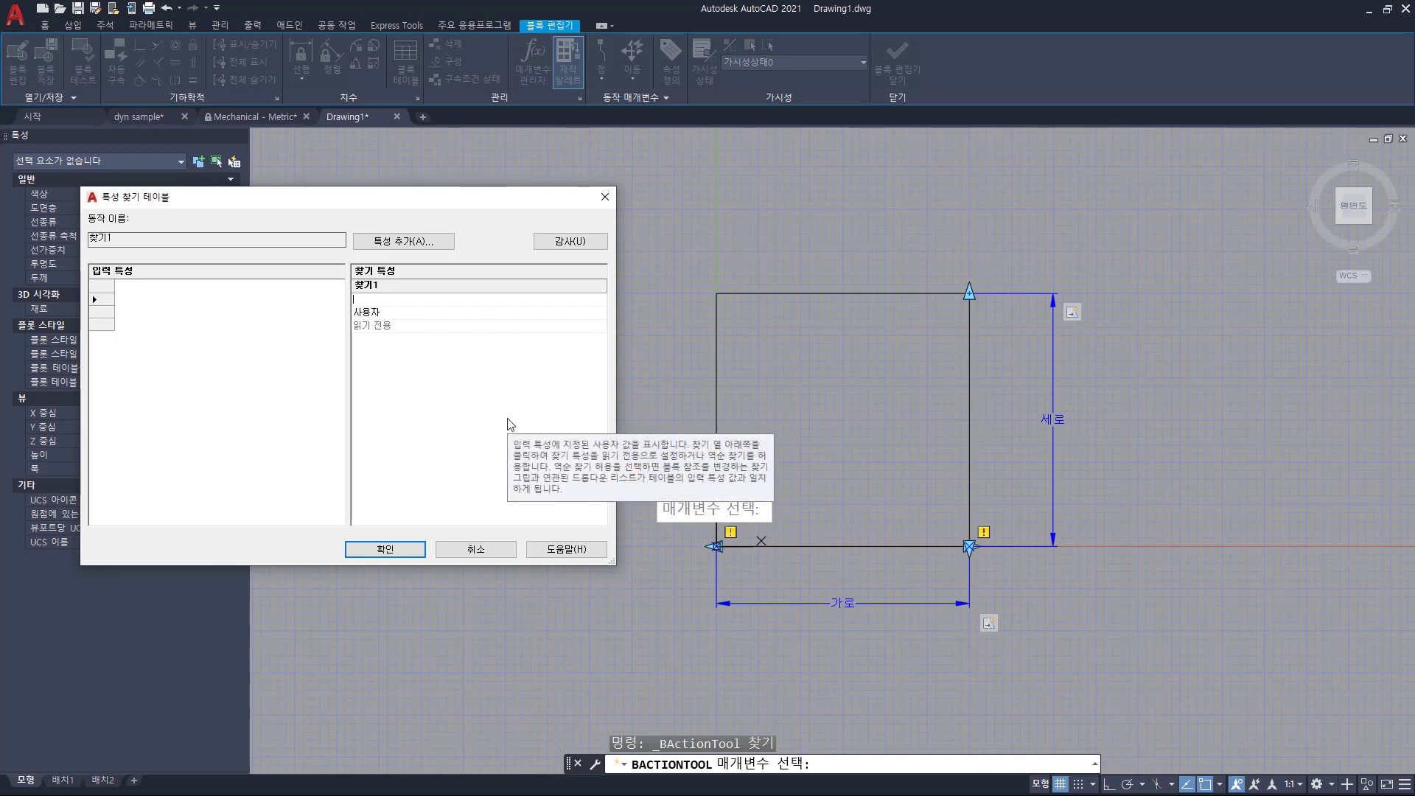
# Add both the 가로 and 세로 parameters to the lookup table as input properties.
pyautogui.click(398, 242)
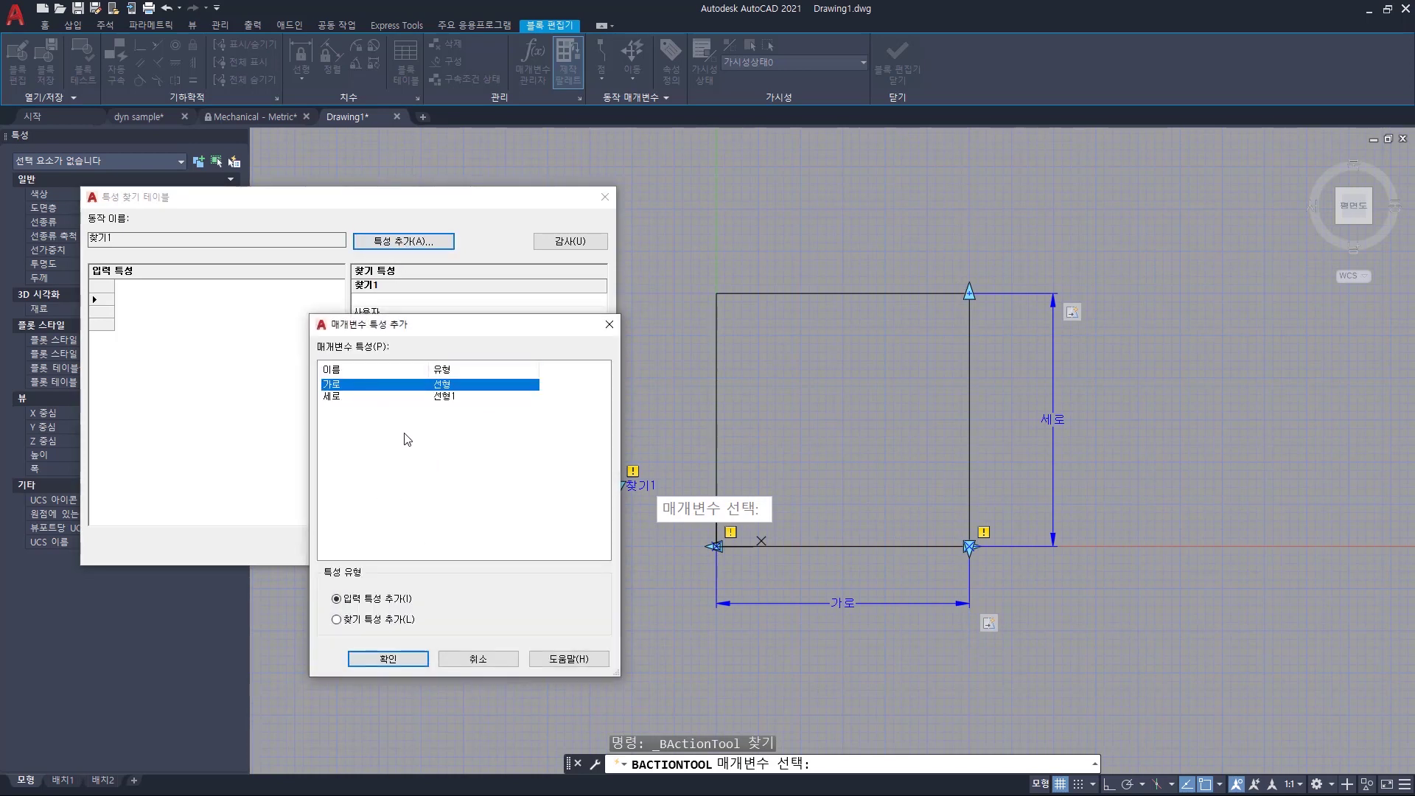
pyautogui.moveTo(428, 438); pyautogui.dragTo(323, 254)
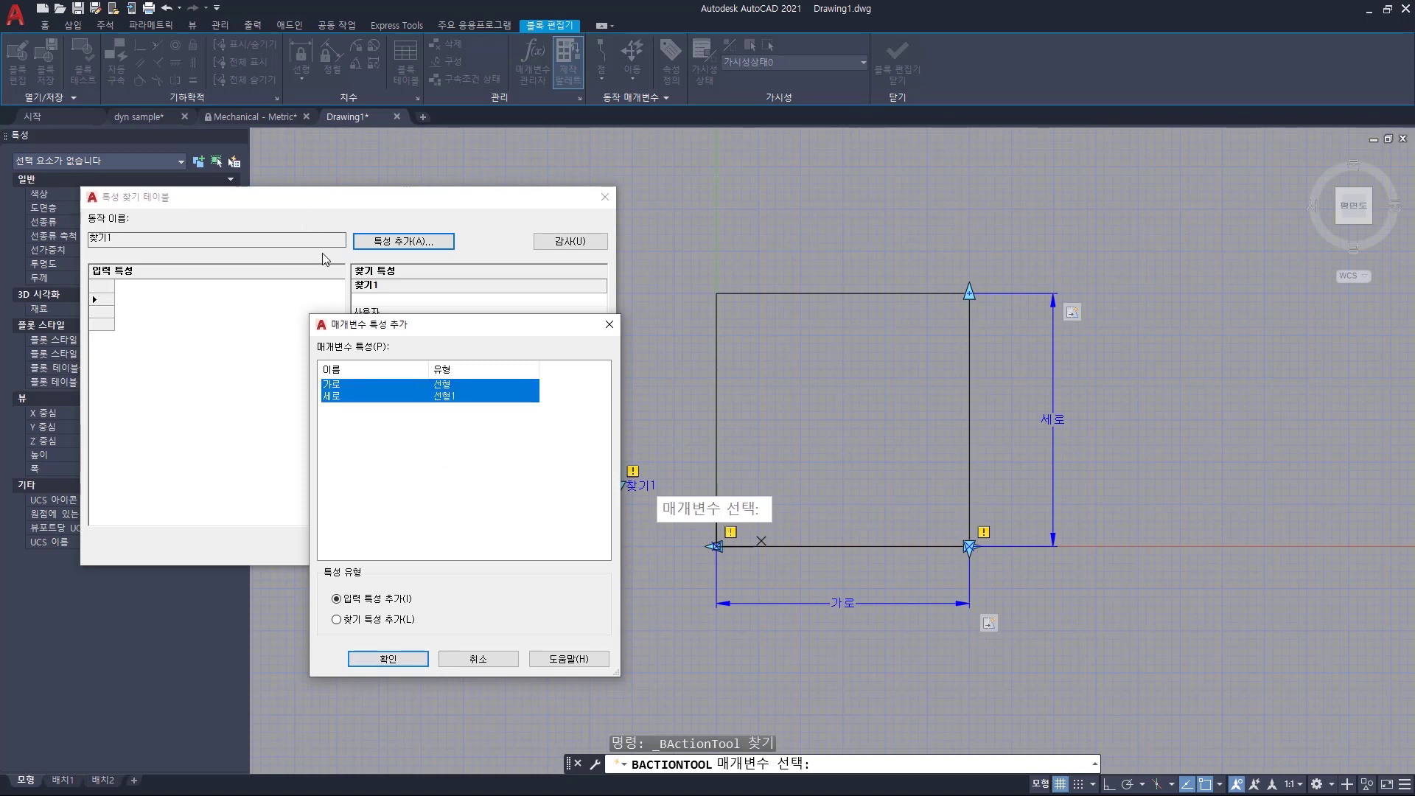
pyautogui.click(388, 659)
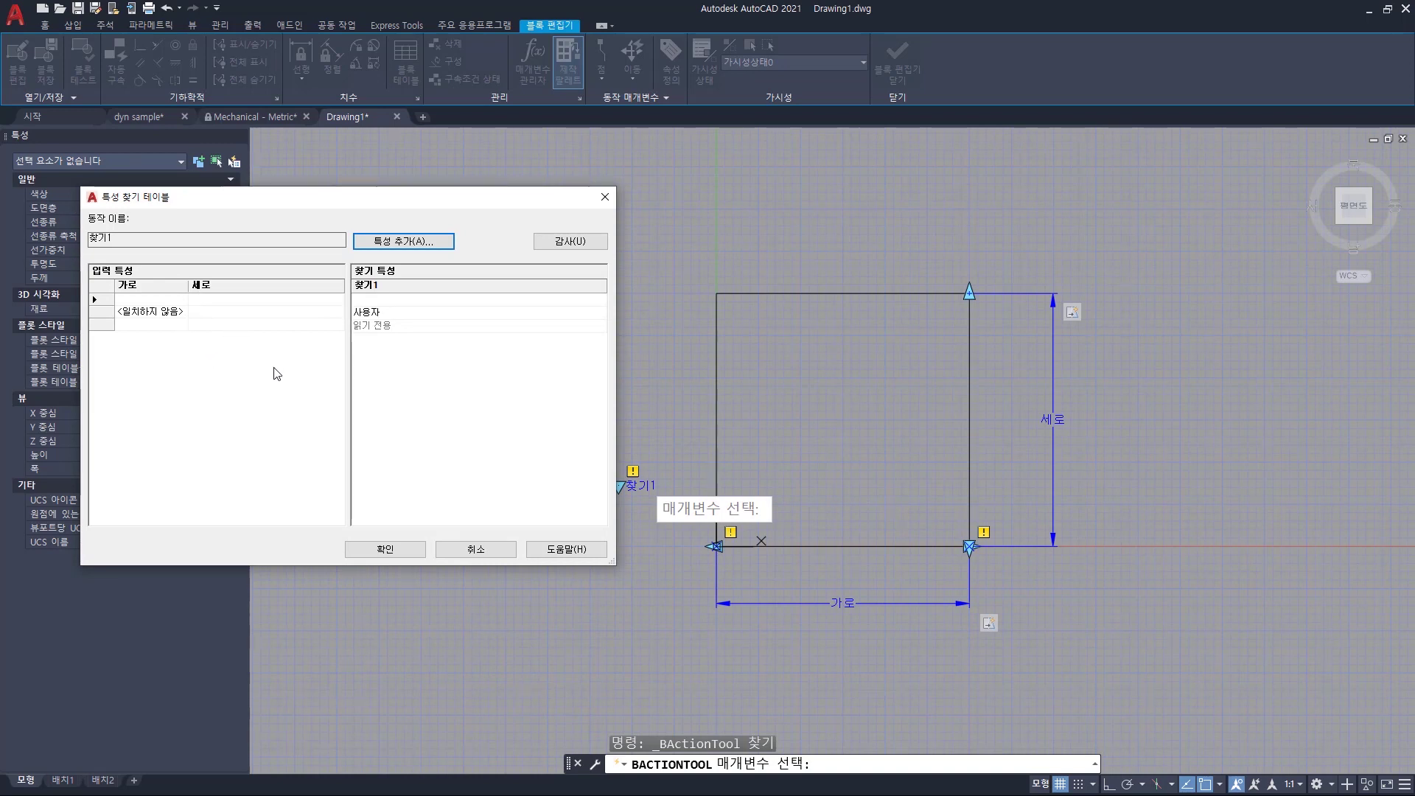
# Enter 300 in the first three rows of the lookup table's 가로 column.
pyautogui.click(153, 300)
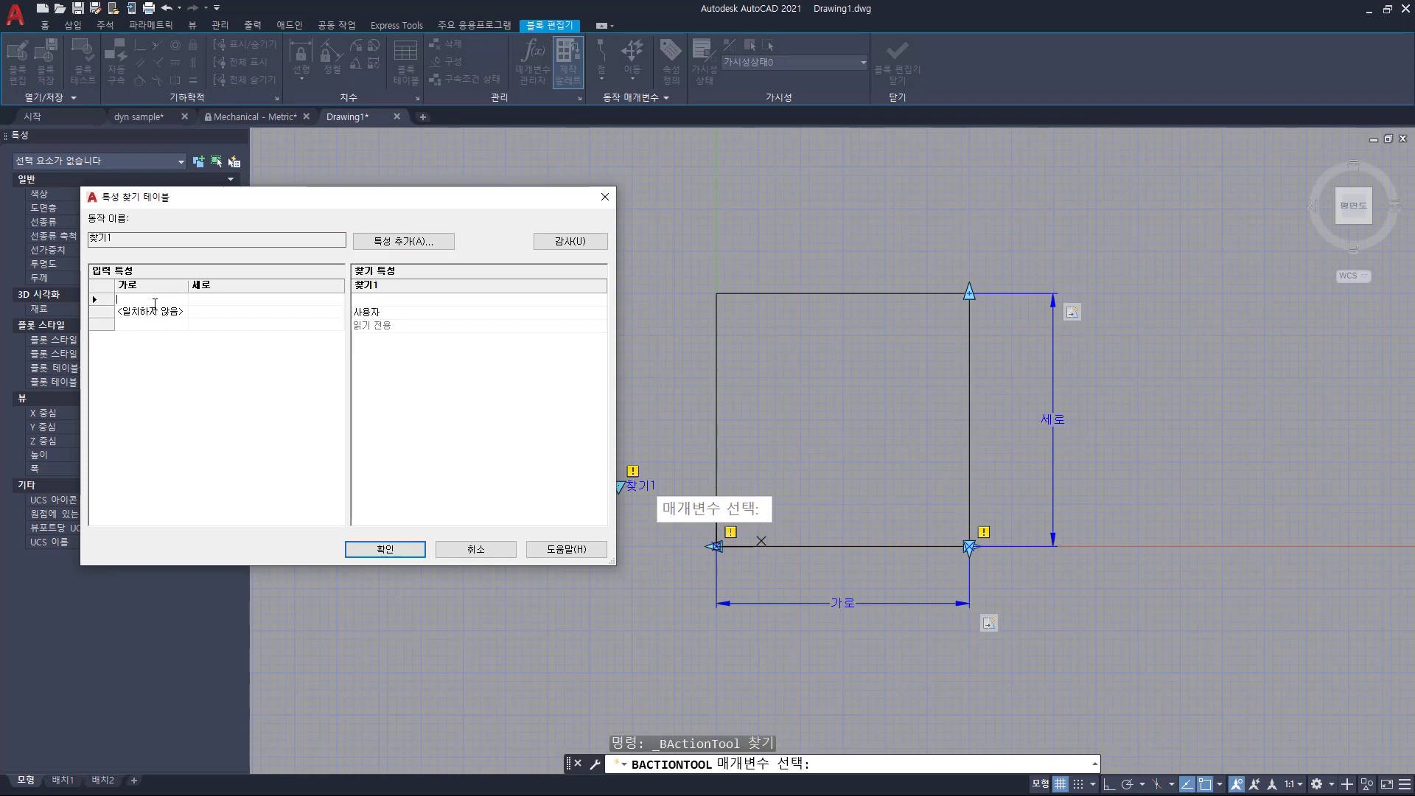
pyautogui.write('30')
pyautogui.press('Return')
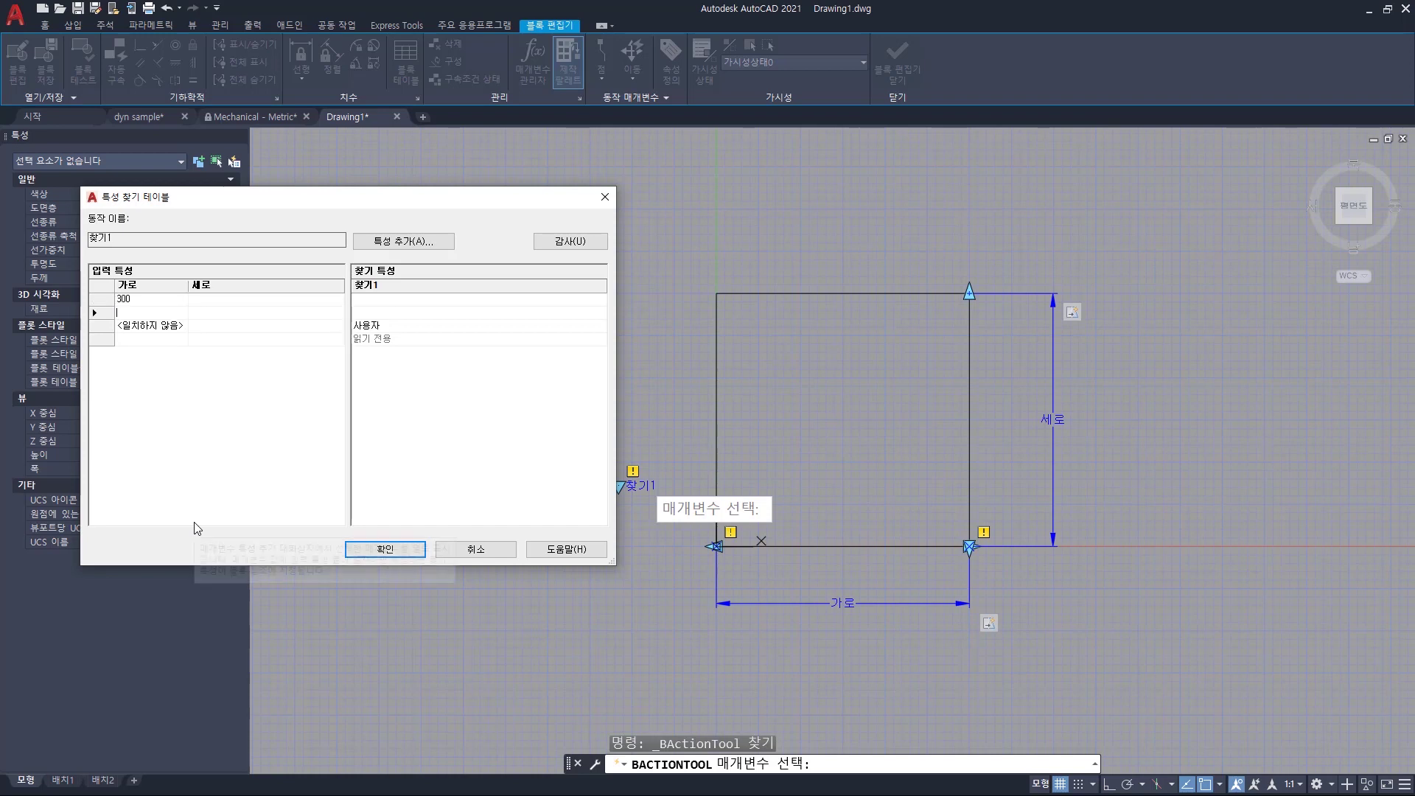
pyautogui.write('300')
pyautogui.press('Return')
pyautogui.press('Return')
pyautogui.write('300')
pyautogui.press('Return')
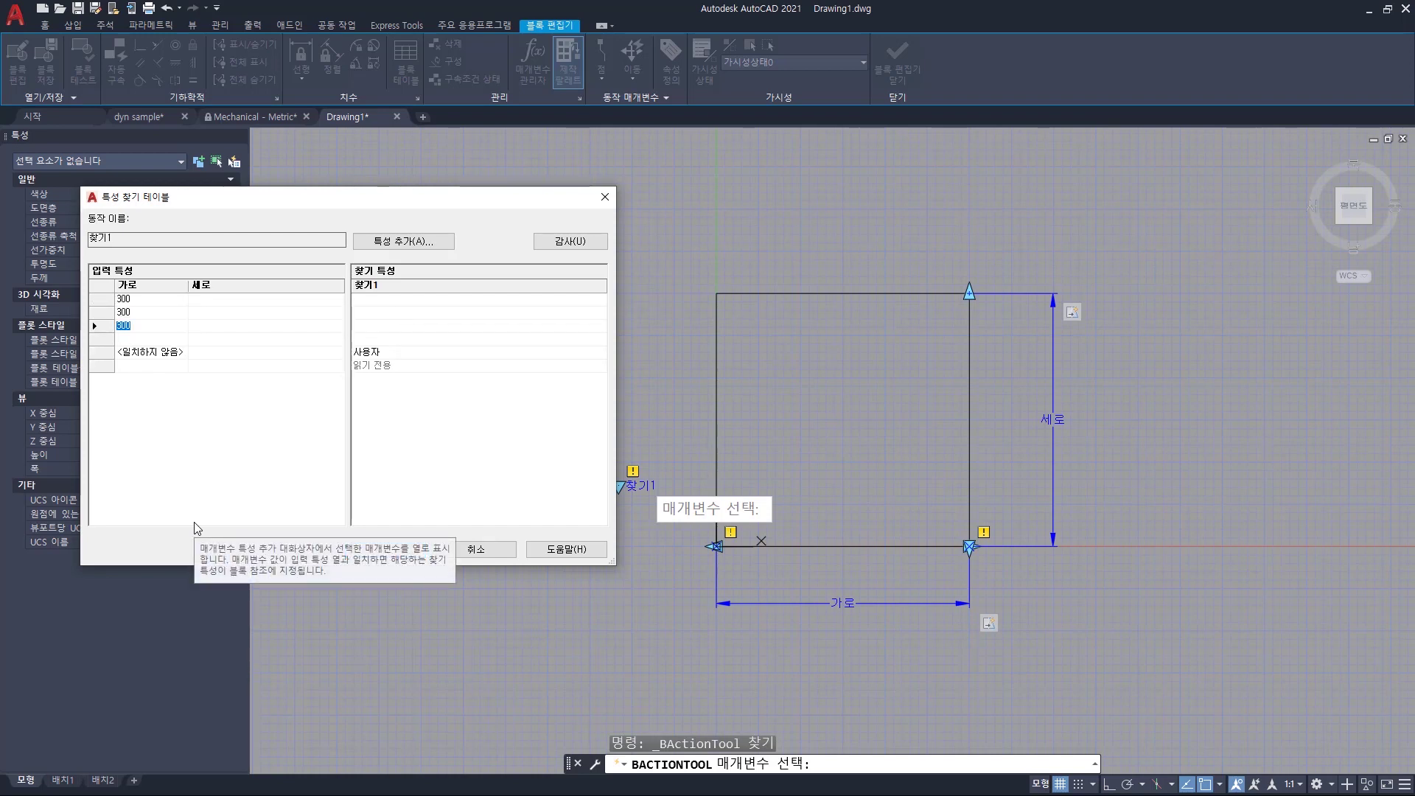
pyautogui.press('Return')
# Continue the 가로 column with three rows of 400 and three rows of 500.
pyautogui.write('400')
pyautogui.press('Return')
pyautogui.press('Return')
pyautogui.write('400')
pyautogui.press('Return')
pyautogui.press('Return')
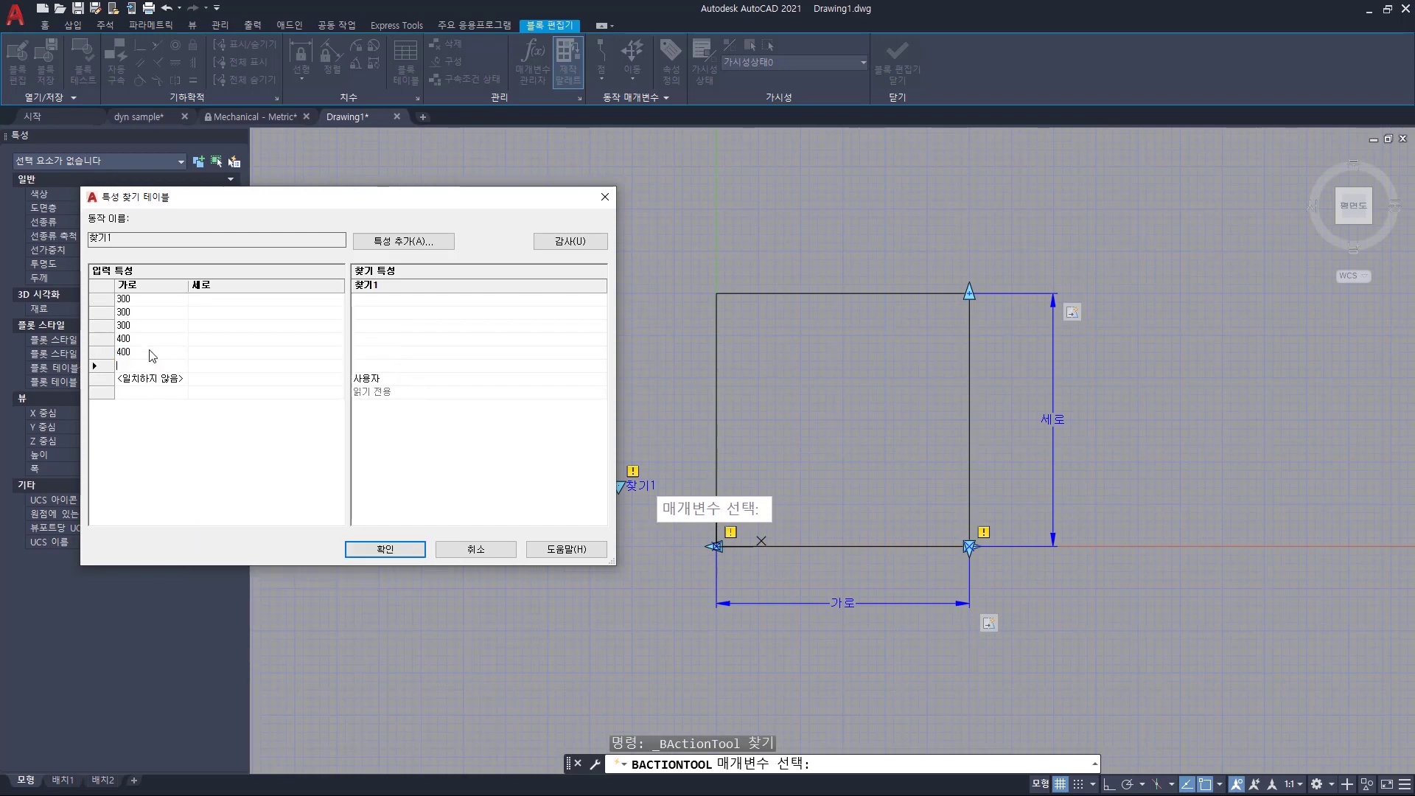
pyautogui.write('400')
pyautogui.press('Return')
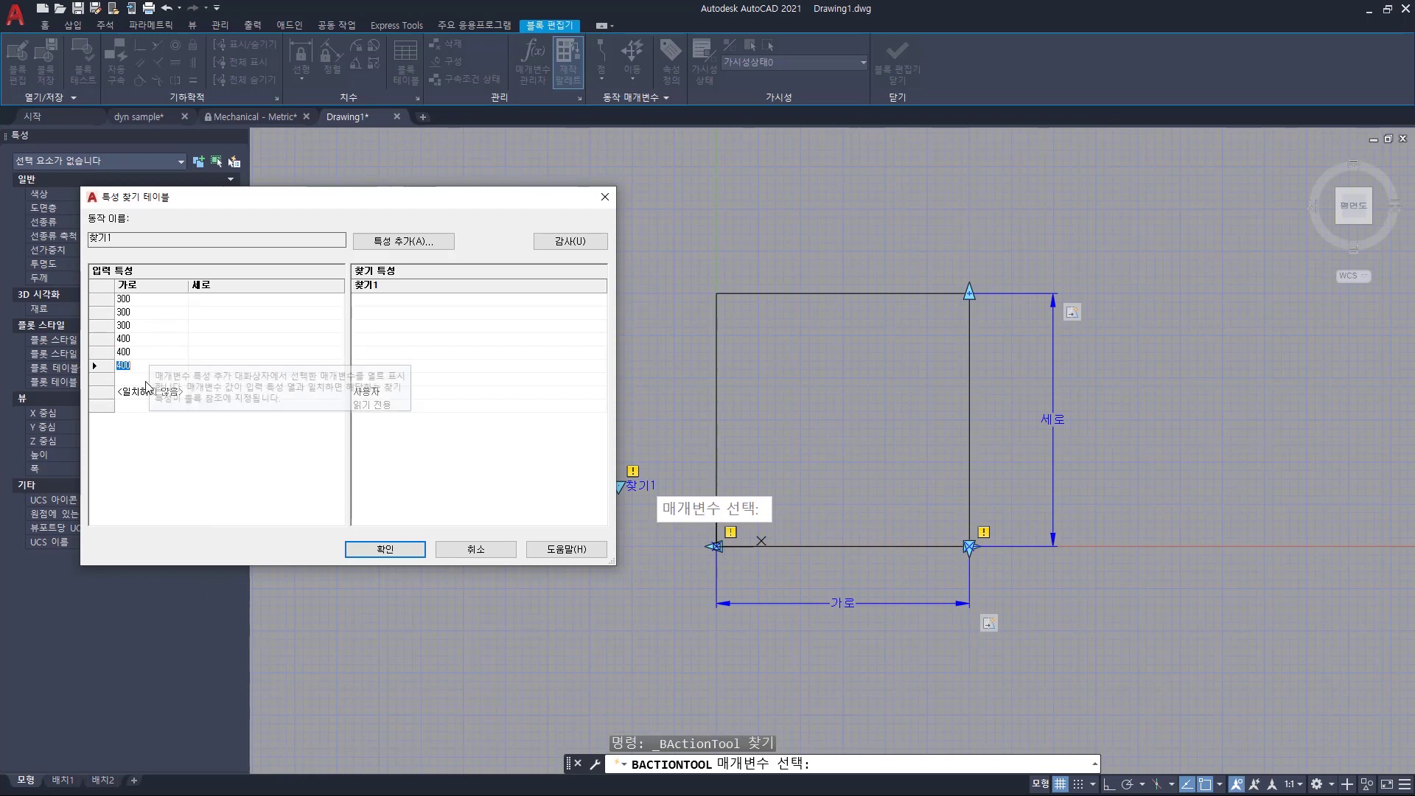
pyautogui.press('Return')
pyautogui.write('500')
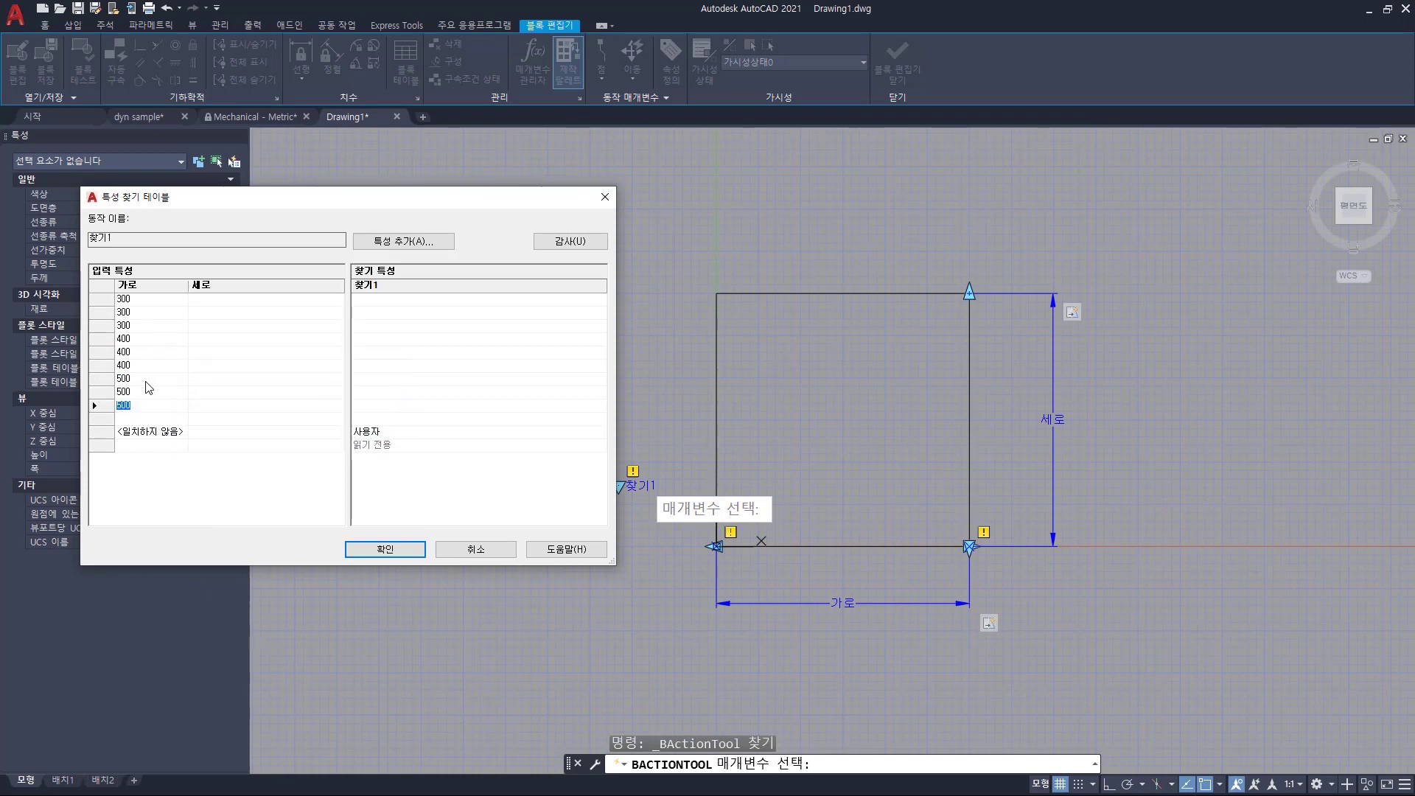
# Fill the nine rows of the 세로 column with 300, 400 and 500, repeating the sequence for each 가로 size.
pyautogui.click(204, 302)
pyautogui.write('300')
pyautogui.press('Return')
pyautogui.write('400')
pyautogui.press('Return')
pyautogui.write('500')
pyautogui.press('Return')
pyautogui.write('300')
pyautogui.press('Return')
pyautogui.write('400')
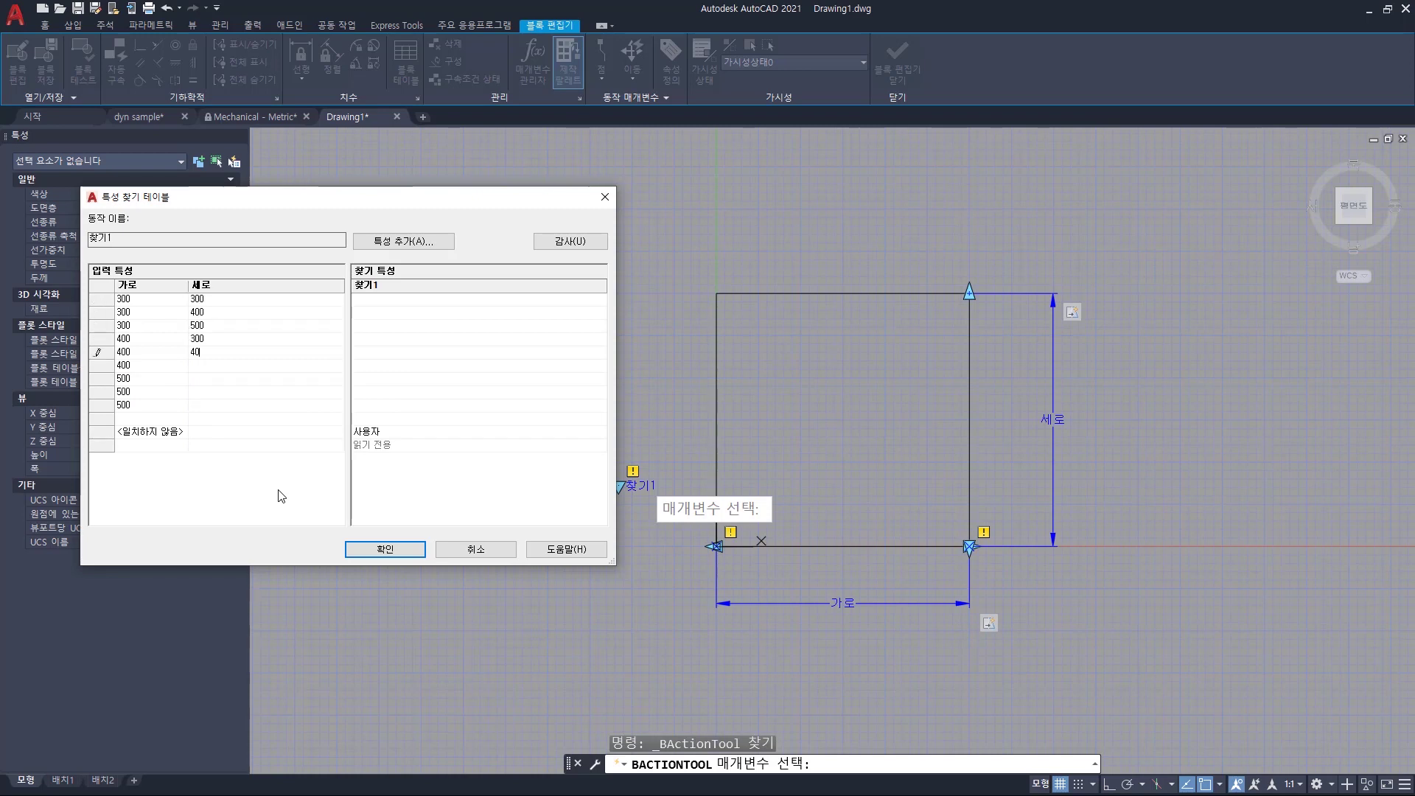
pyautogui.press('Return')
pyautogui.write('500')
pyautogui.press('Return')
pyautogui.write('300 400 500')
pyautogui.press('Return')
# Label the nine lookup rows 300x300, 3-4, 35, 43, 44, 45, 53, 54 and 55, and accept the table.
pyautogui.click(391, 303)
pyautogui.write('300x300')
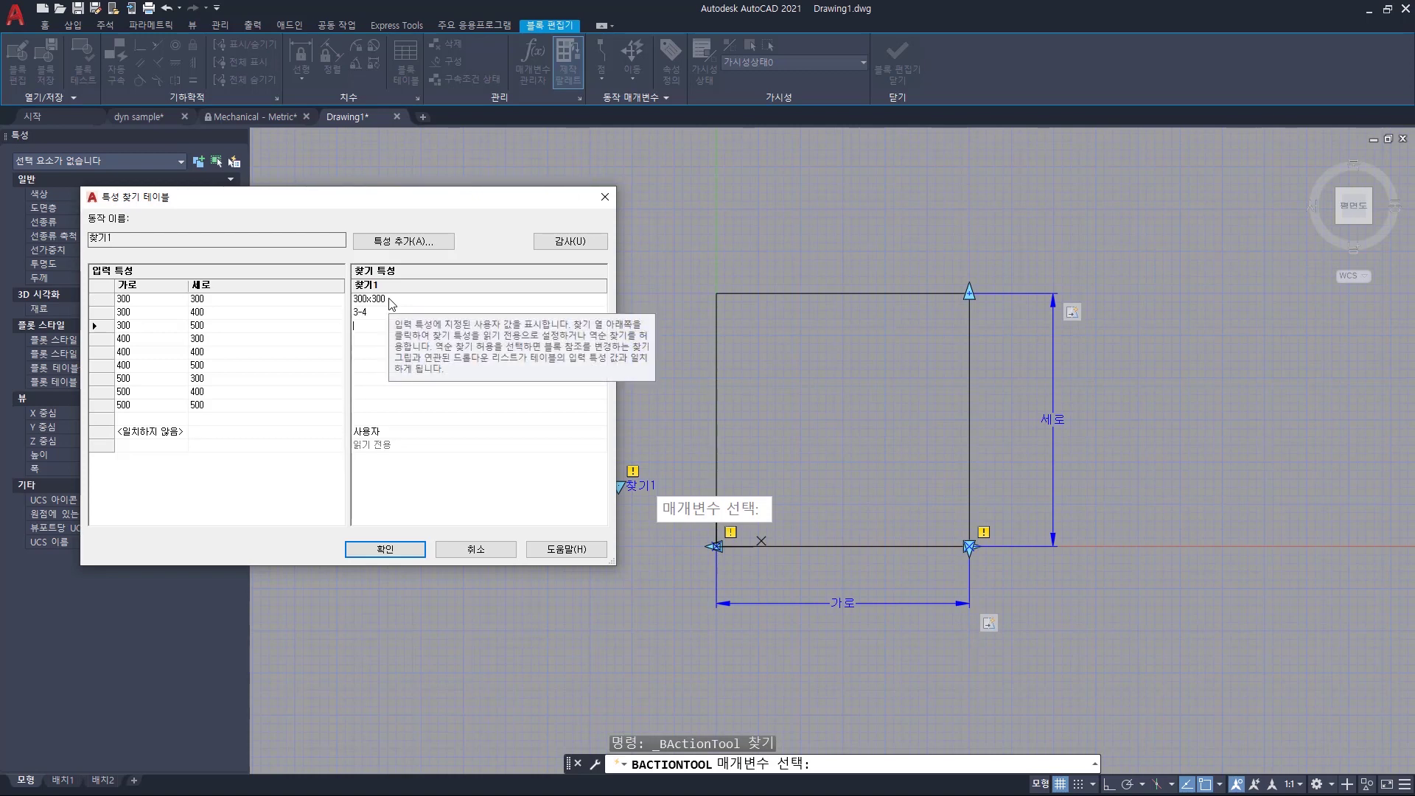
pyautogui.write('35')
pyautogui.press('Return')
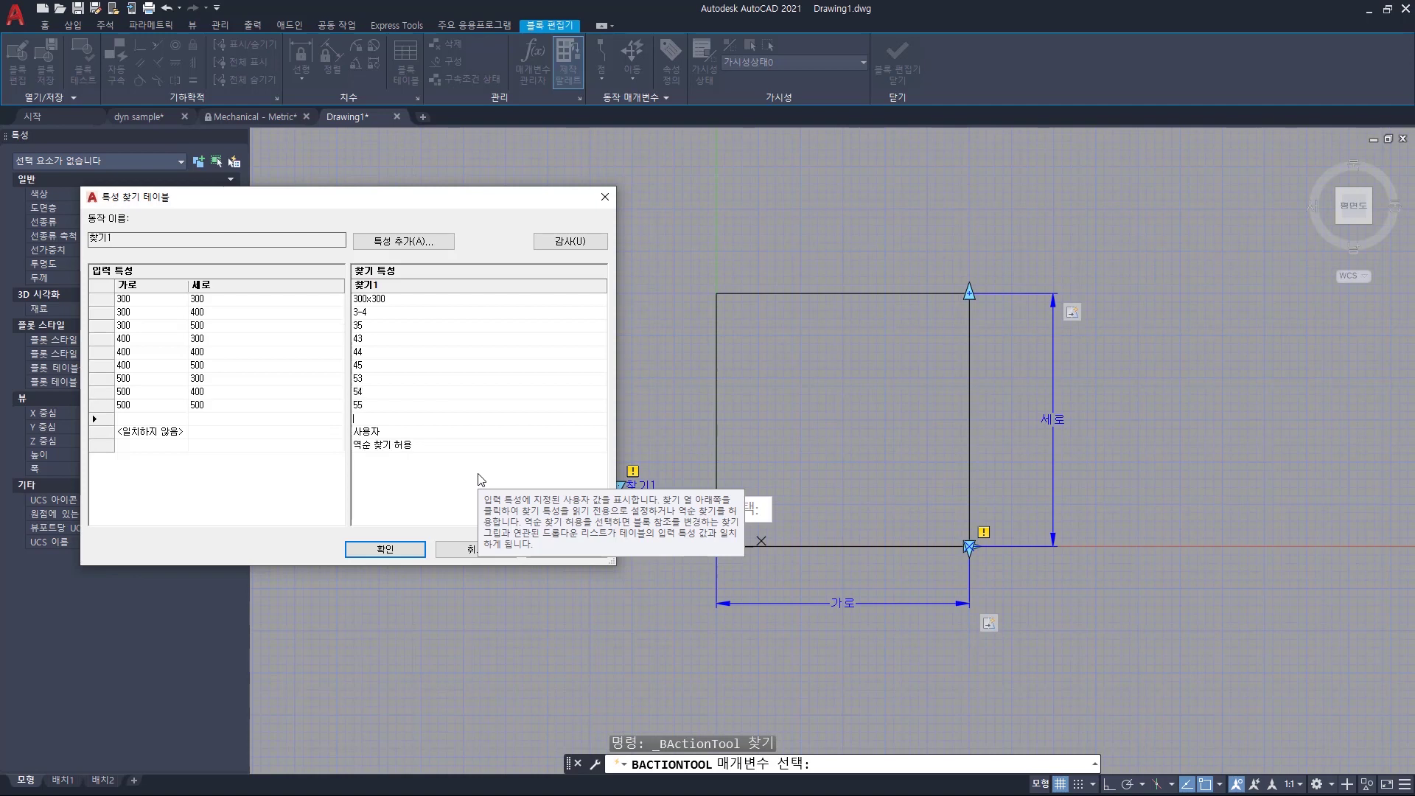
pyautogui.click(397, 549)
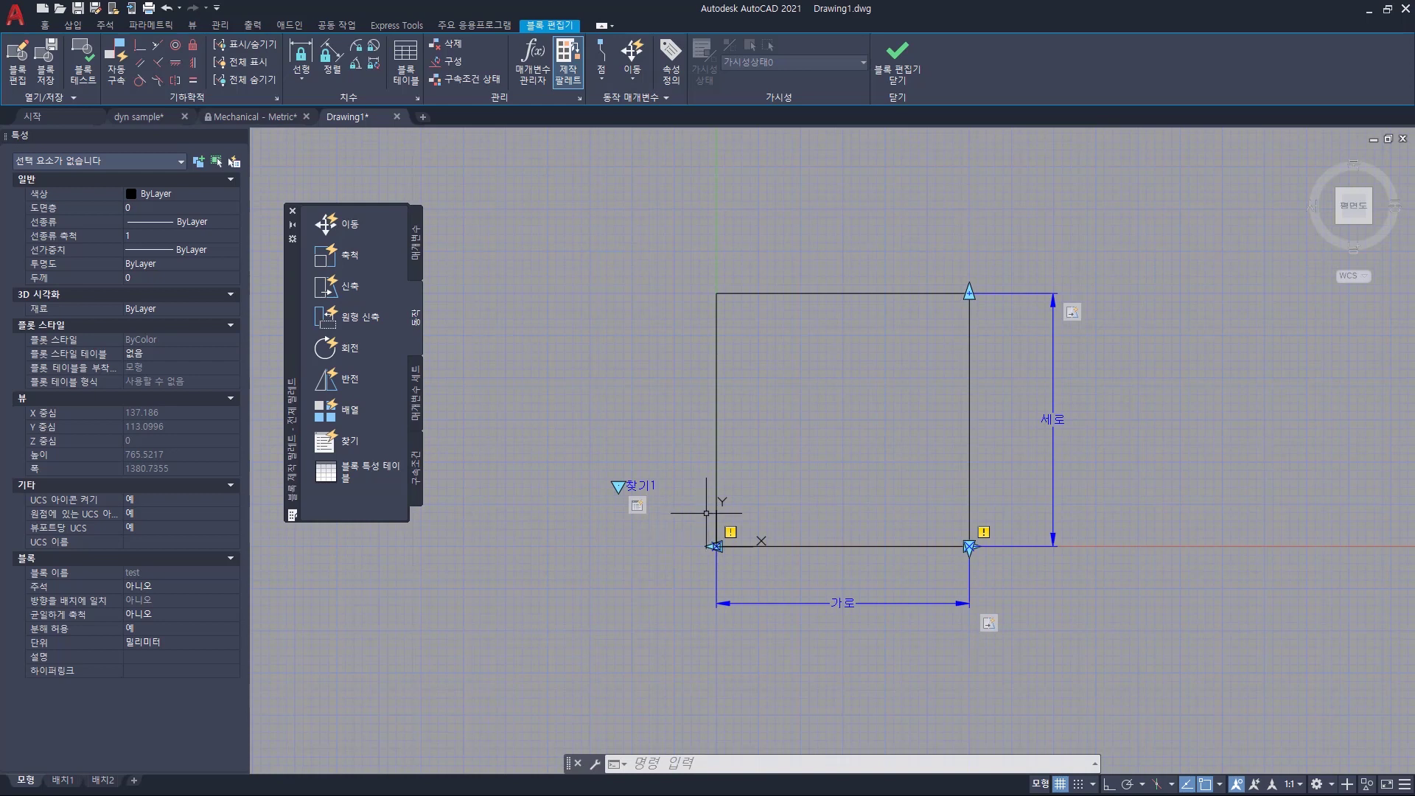
# Close the block editor, saving the changes to the test block.
pyautogui.click(909, 73)
pyautogui.click(734, 375)
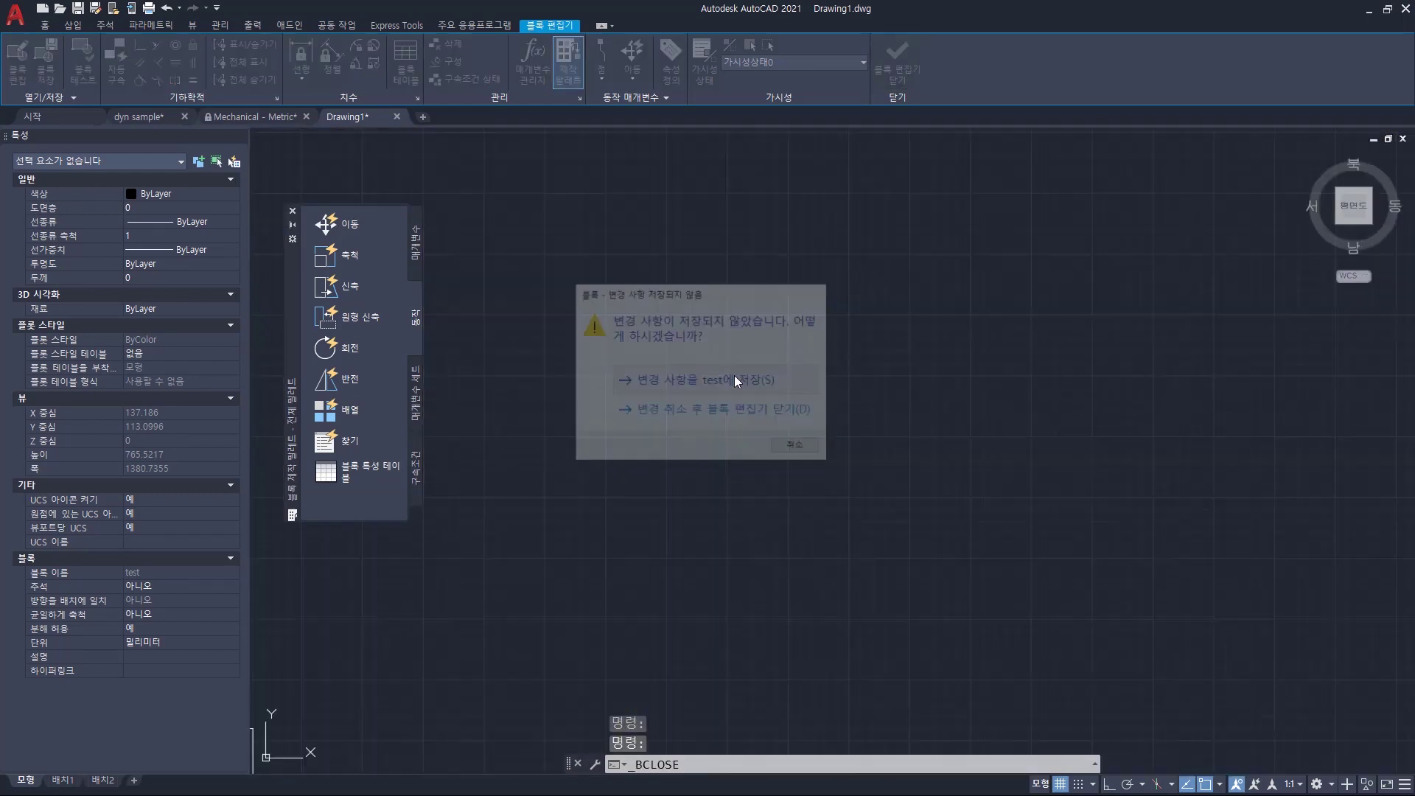
# Select the test block and stretch it with its height and width grips, ending at about 390 wide and 352 high.
pyautogui.click(738, 450)
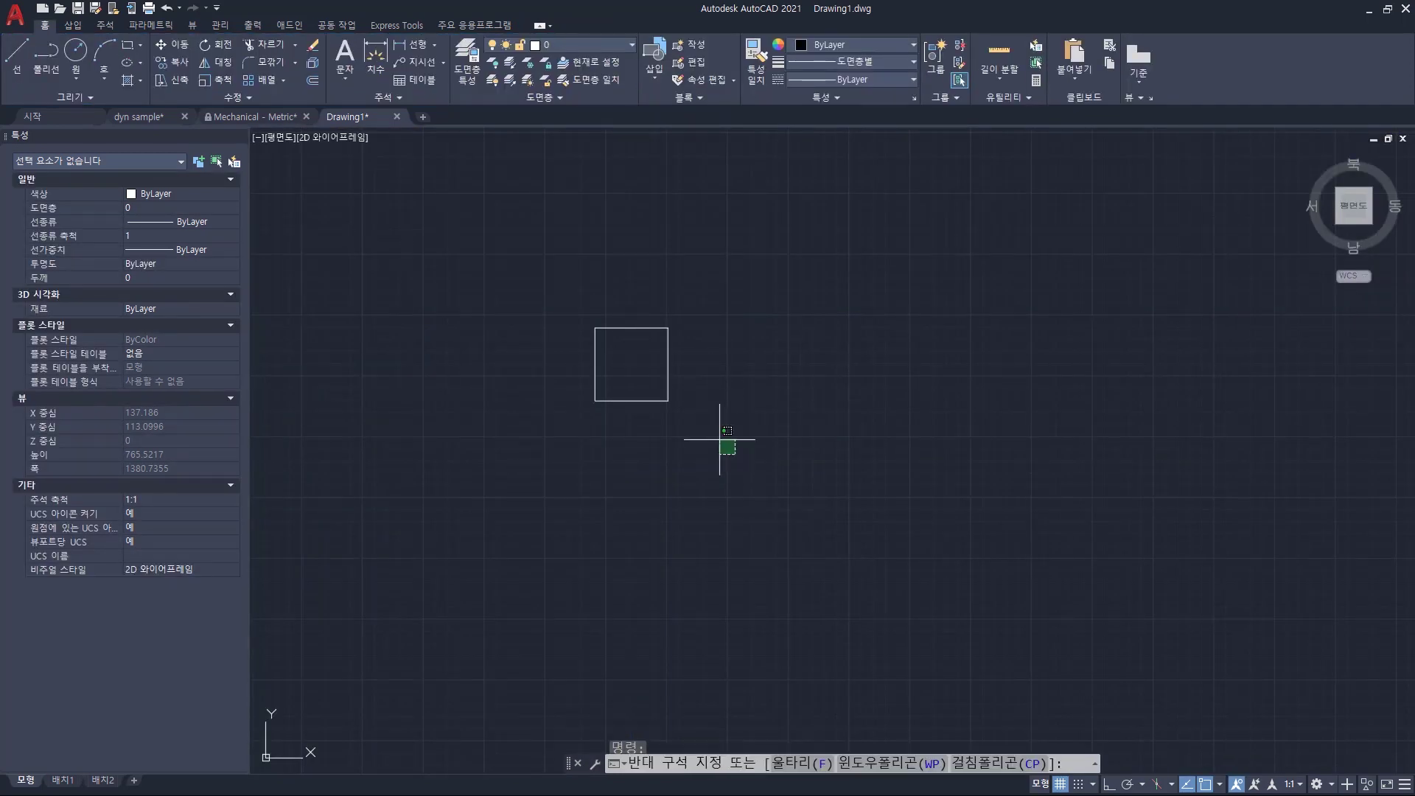
pyautogui.click(632, 318)
pyautogui.scroll(4, 626, 326)
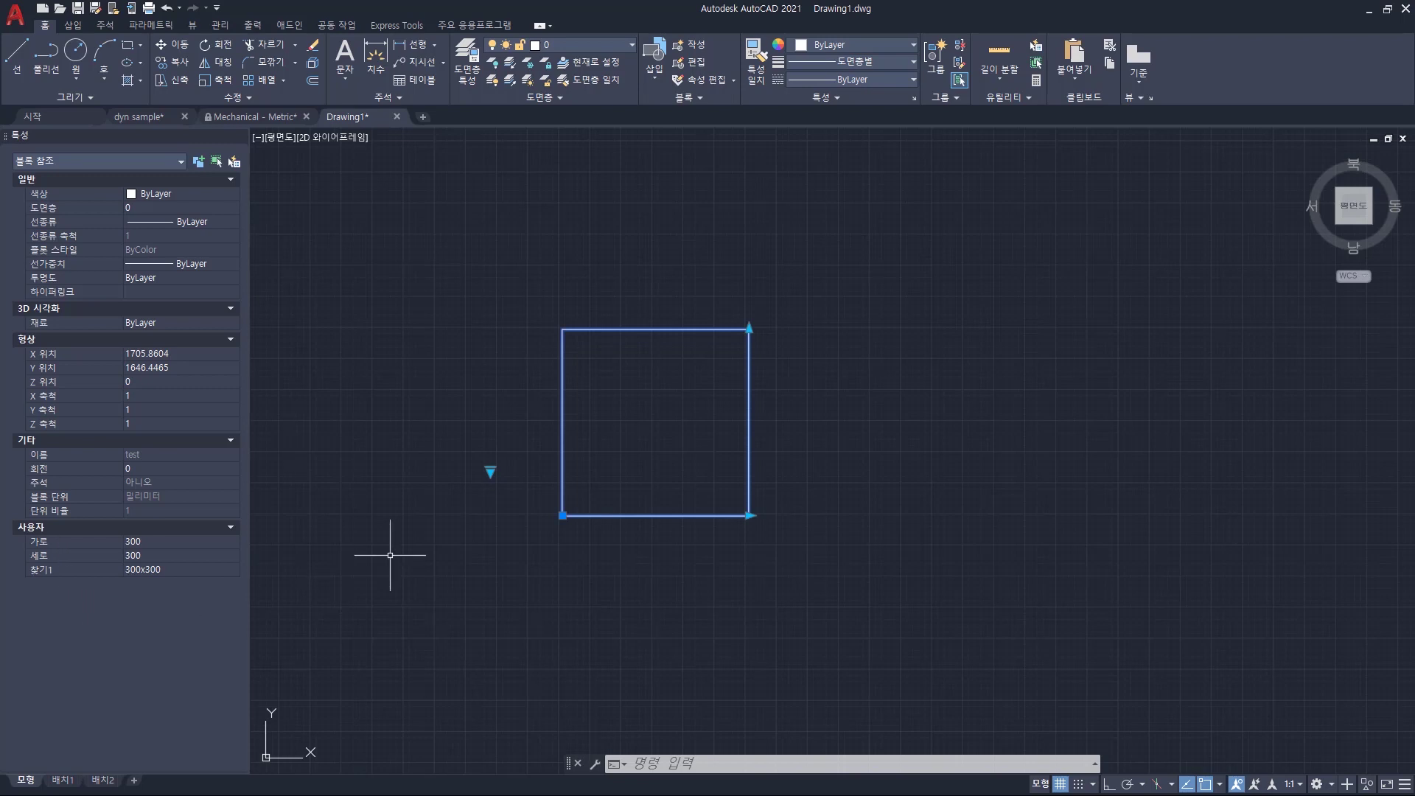
pyautogui.click(749, 328)
pyautogui.click(749, 181)
pyautogui.click(748, 515)
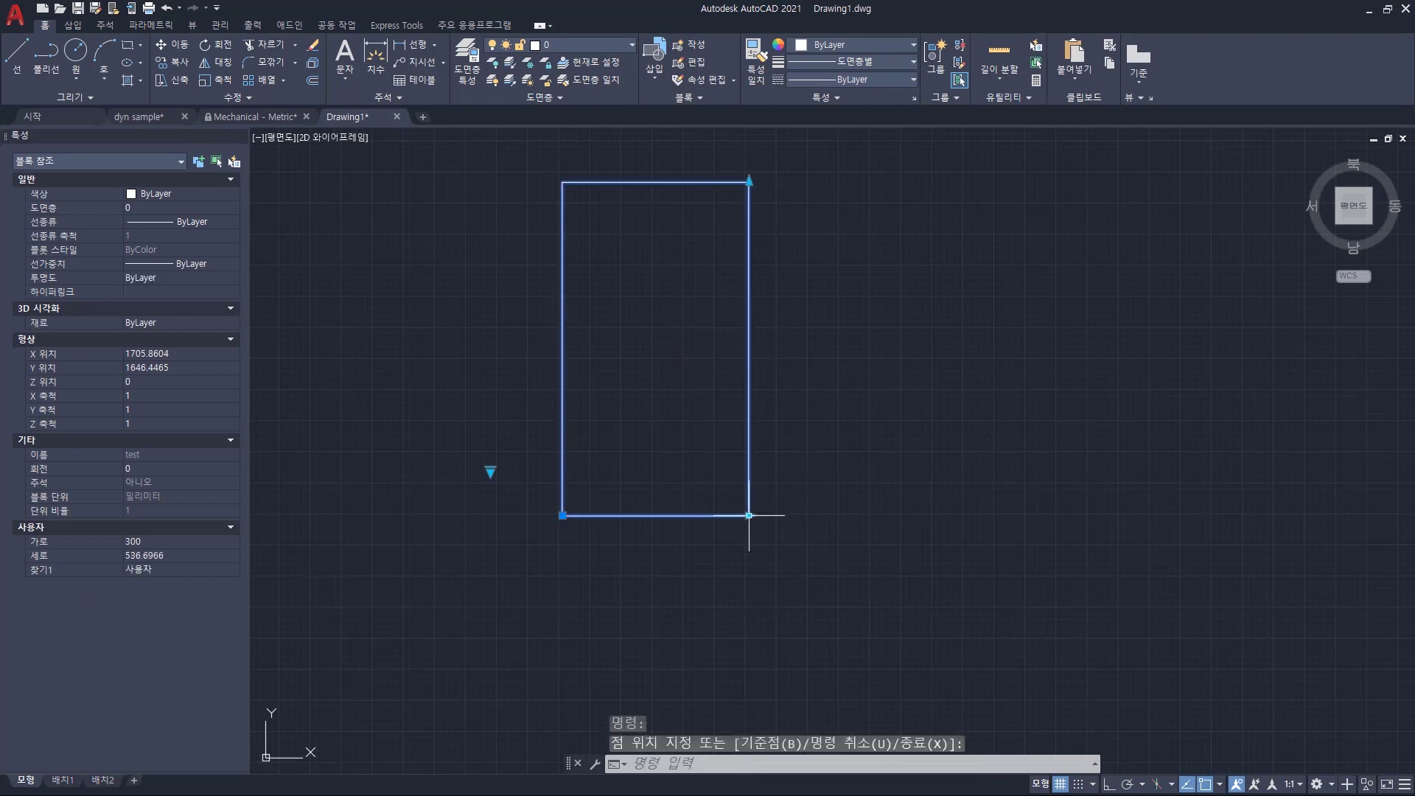
pyautogui.click(749, 181)
pyautogui.click(764, 297)
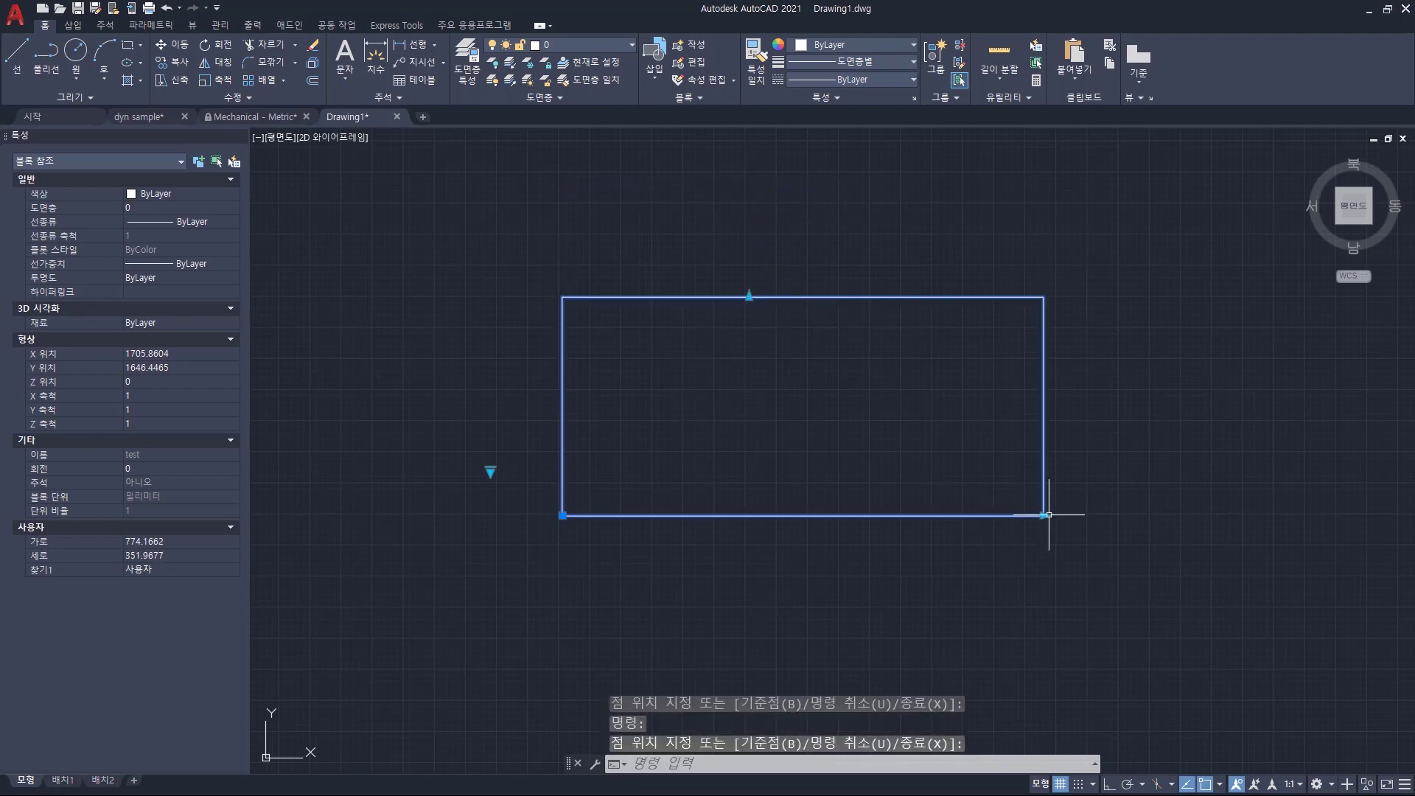
pyautogui.click(1044, 516)
pyautogui.click(805, 515)
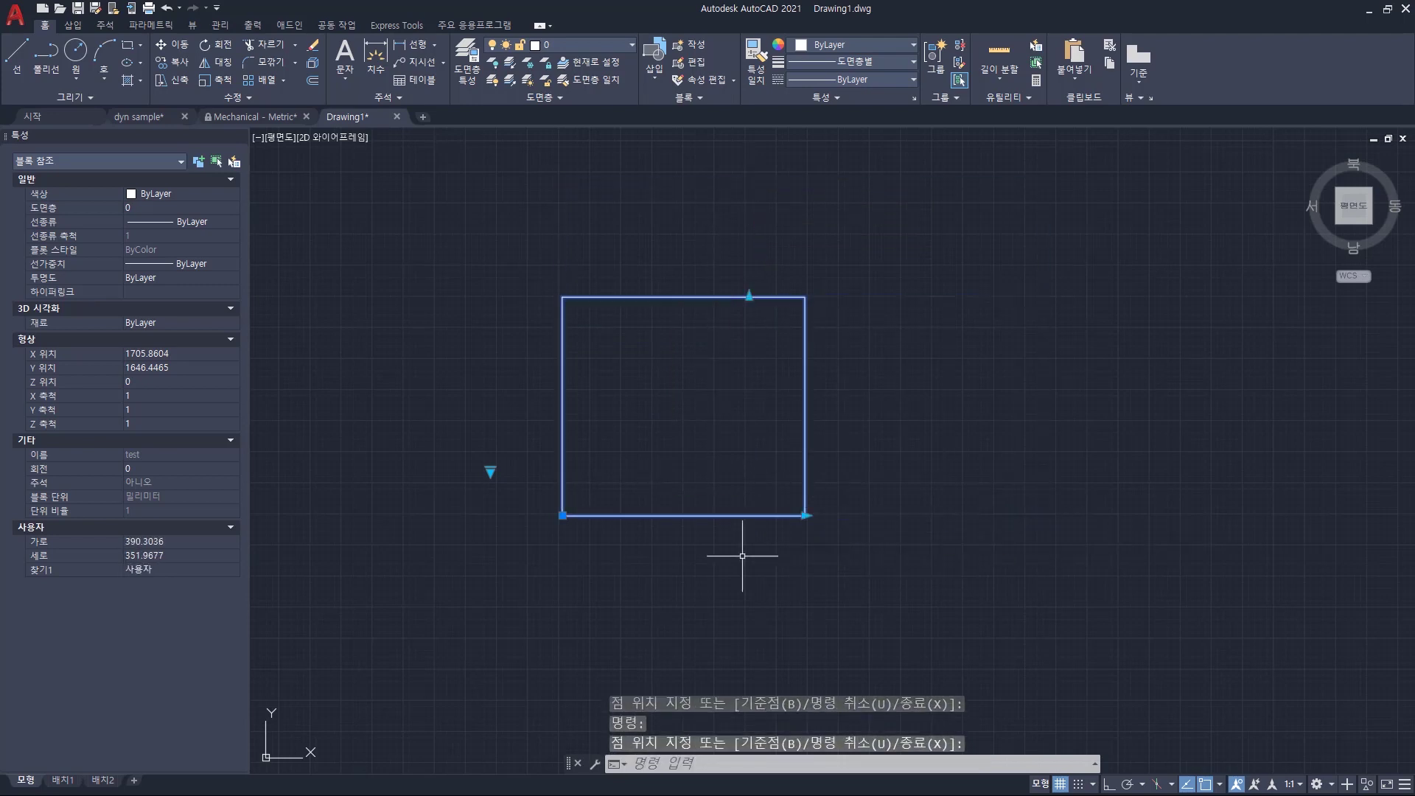
# Switch the block's size through its lookup grip to 300x300, 44 and finally 45.
pyautogui.click(490, 470)
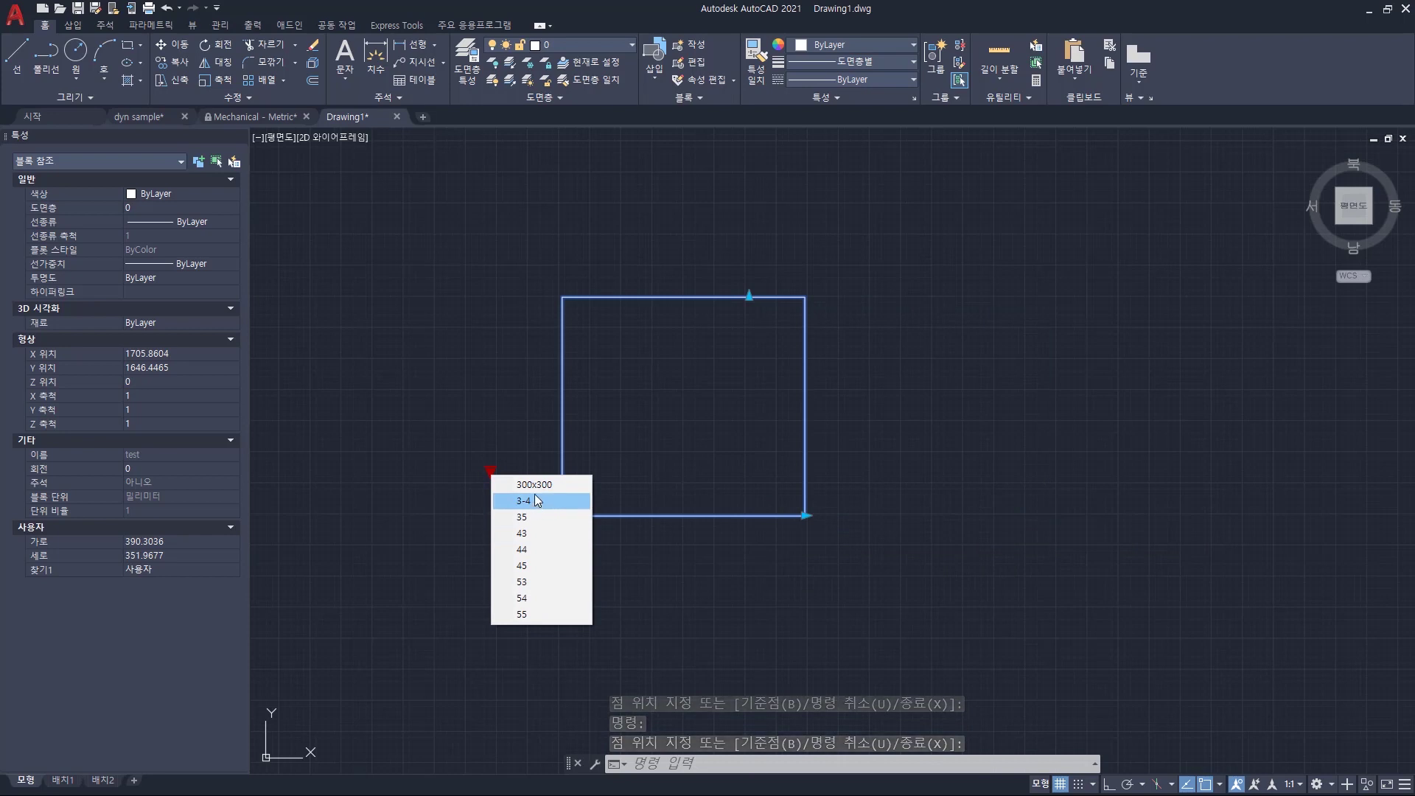
pyautogui.click(537, 487)
pyautogui.click(491, 470)
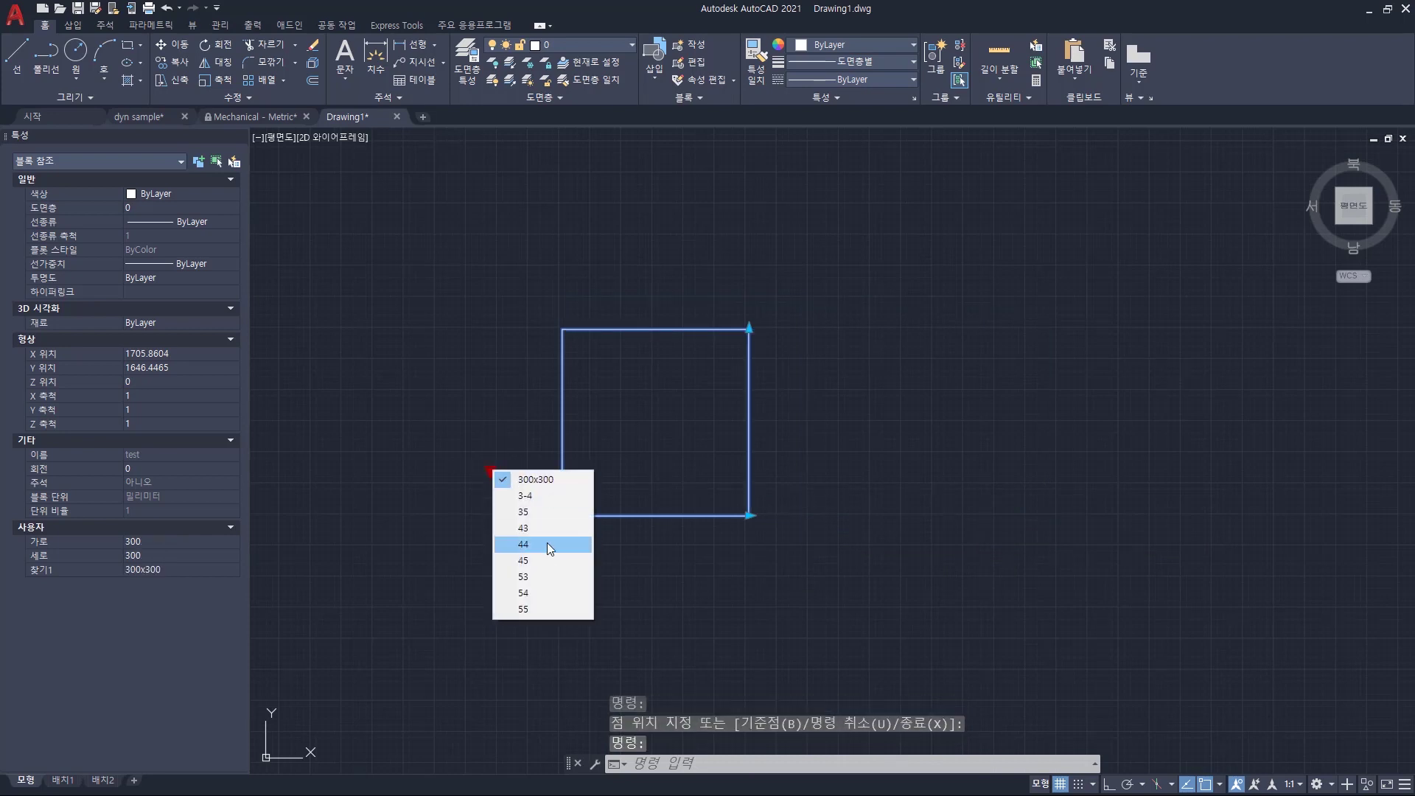
pyautogui.click(551, 547)
pyautogui.click(490, 470)
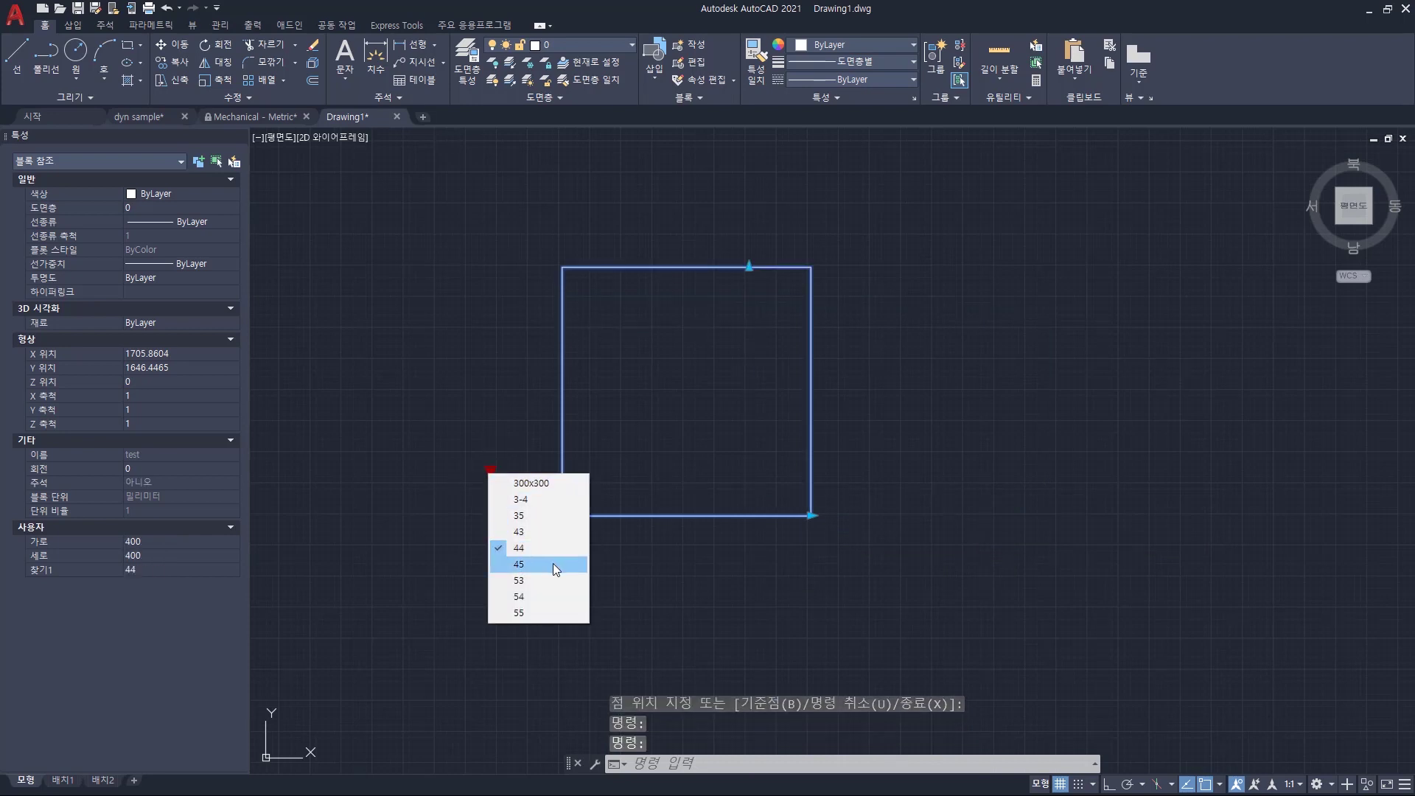
pyautogui.click(555, 565)
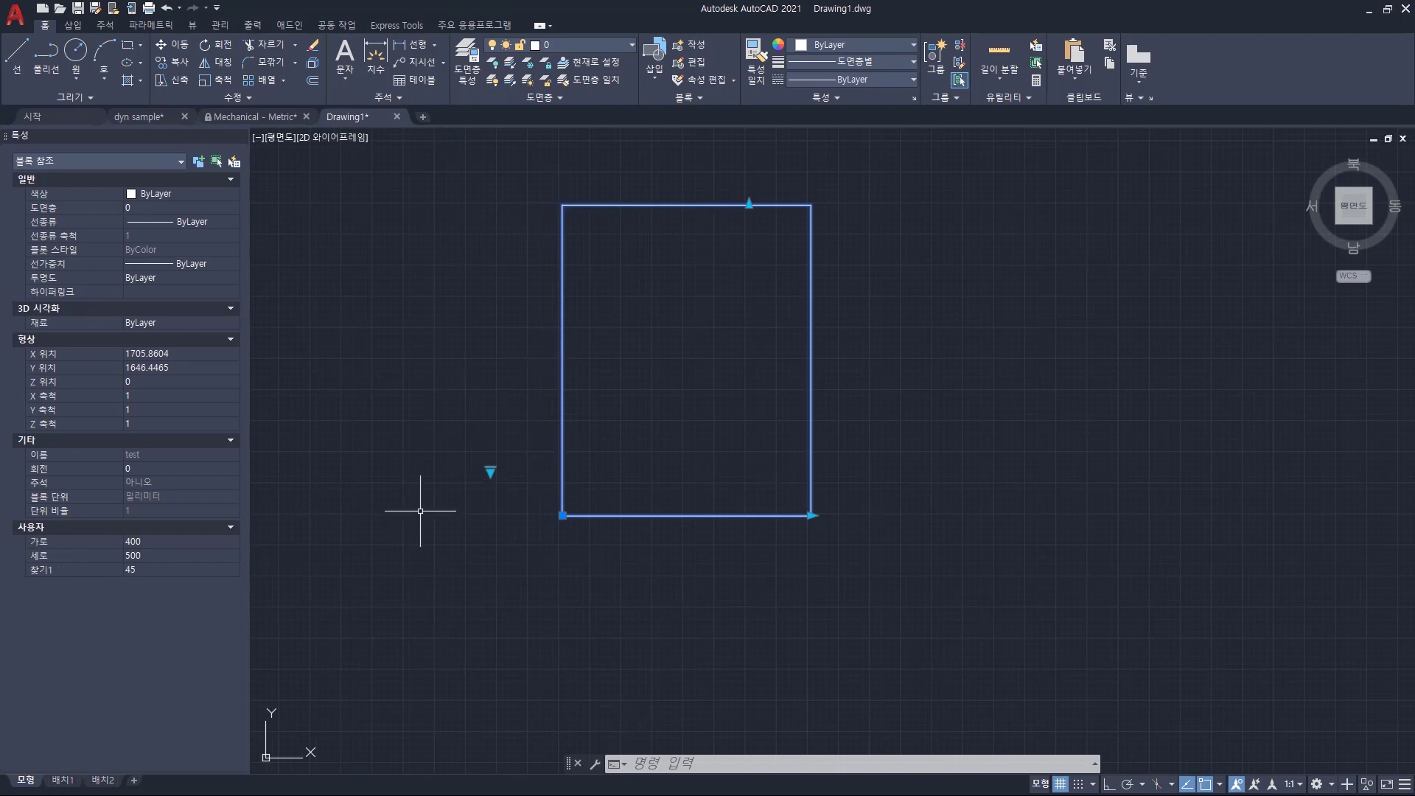
# Measure the block's left edge from the lower to the upper corner with DIST.
pyautogui.write('dist')
pyautogui.press('Return')
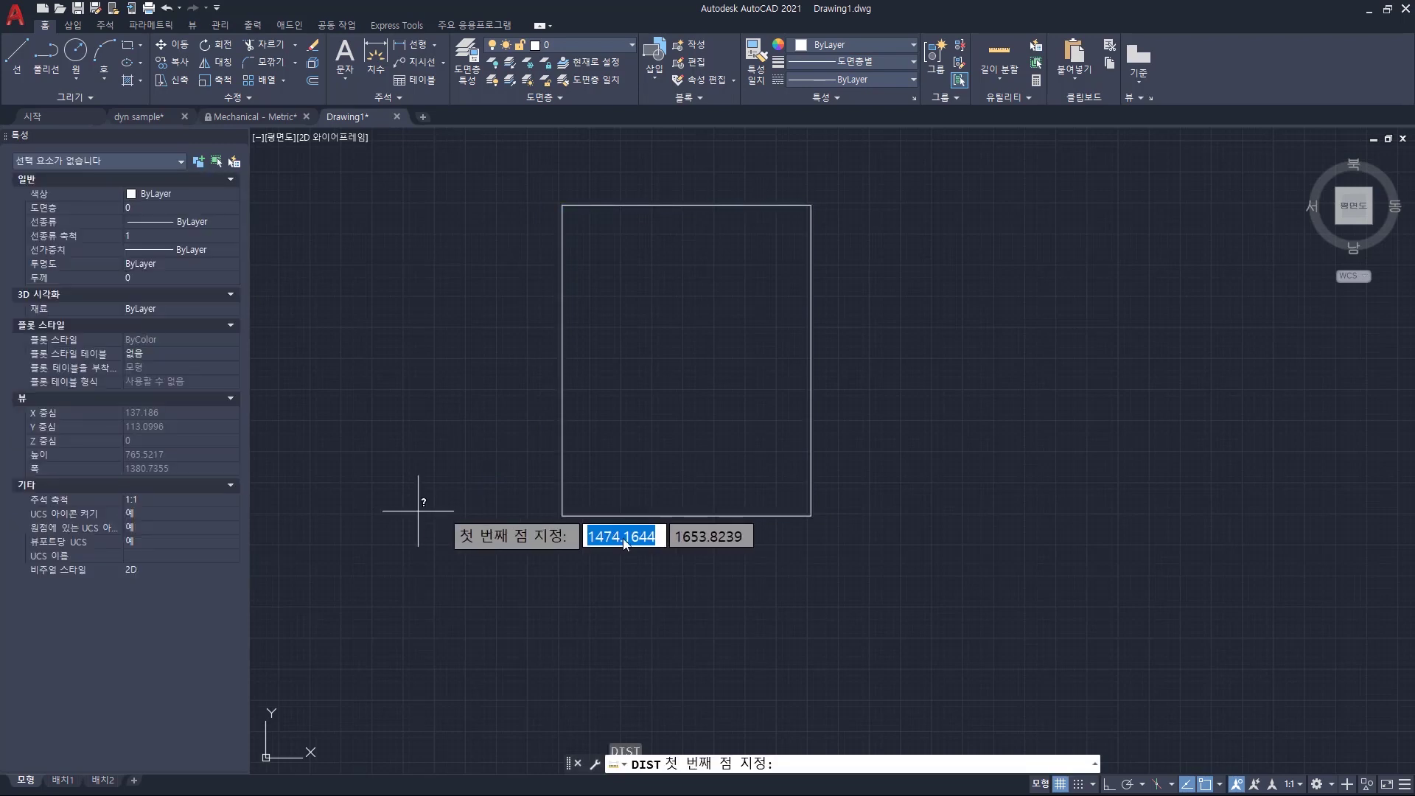
pyautogui.click(564, 515)
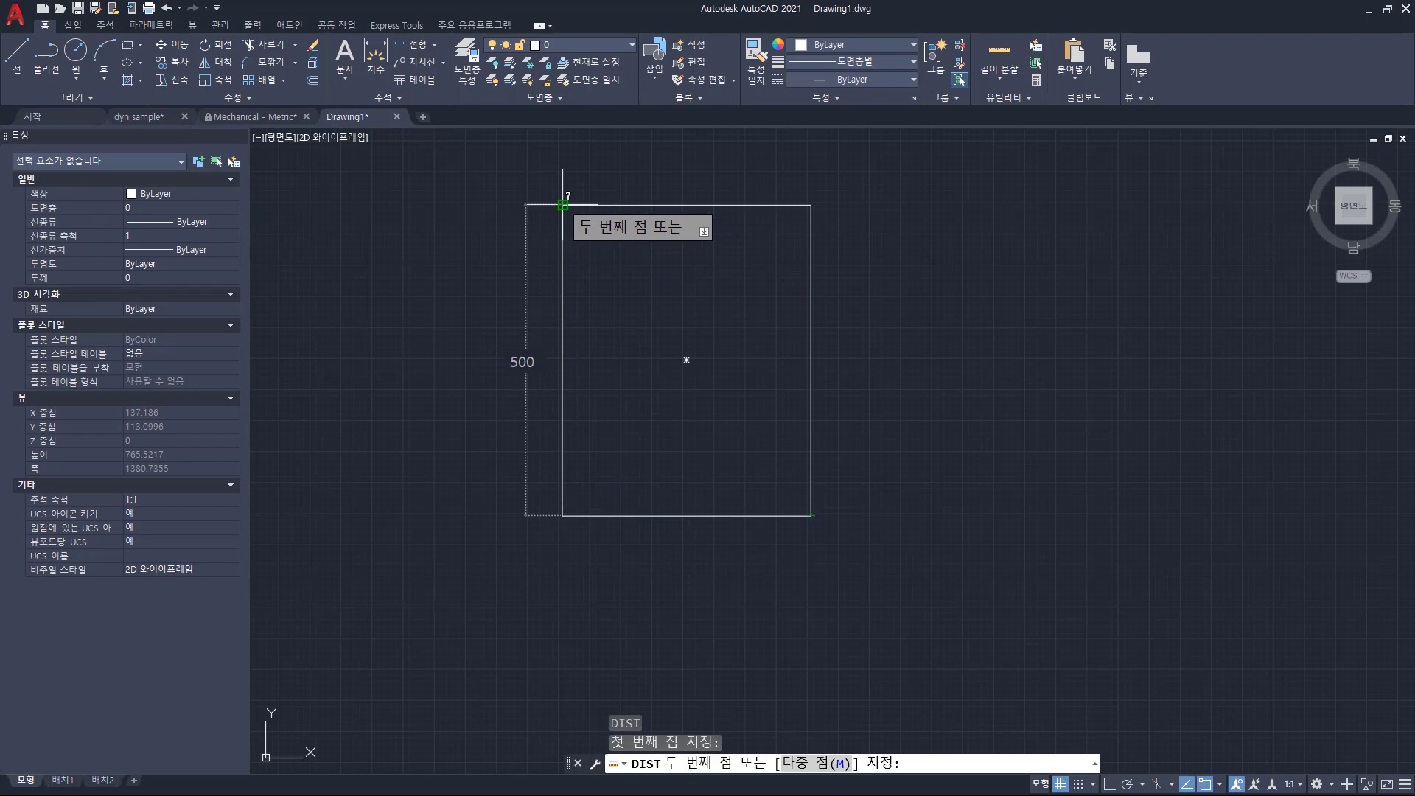
pyautogui.press('Escape')
pyautogui.write('b')
pyautogui.press('Escape')
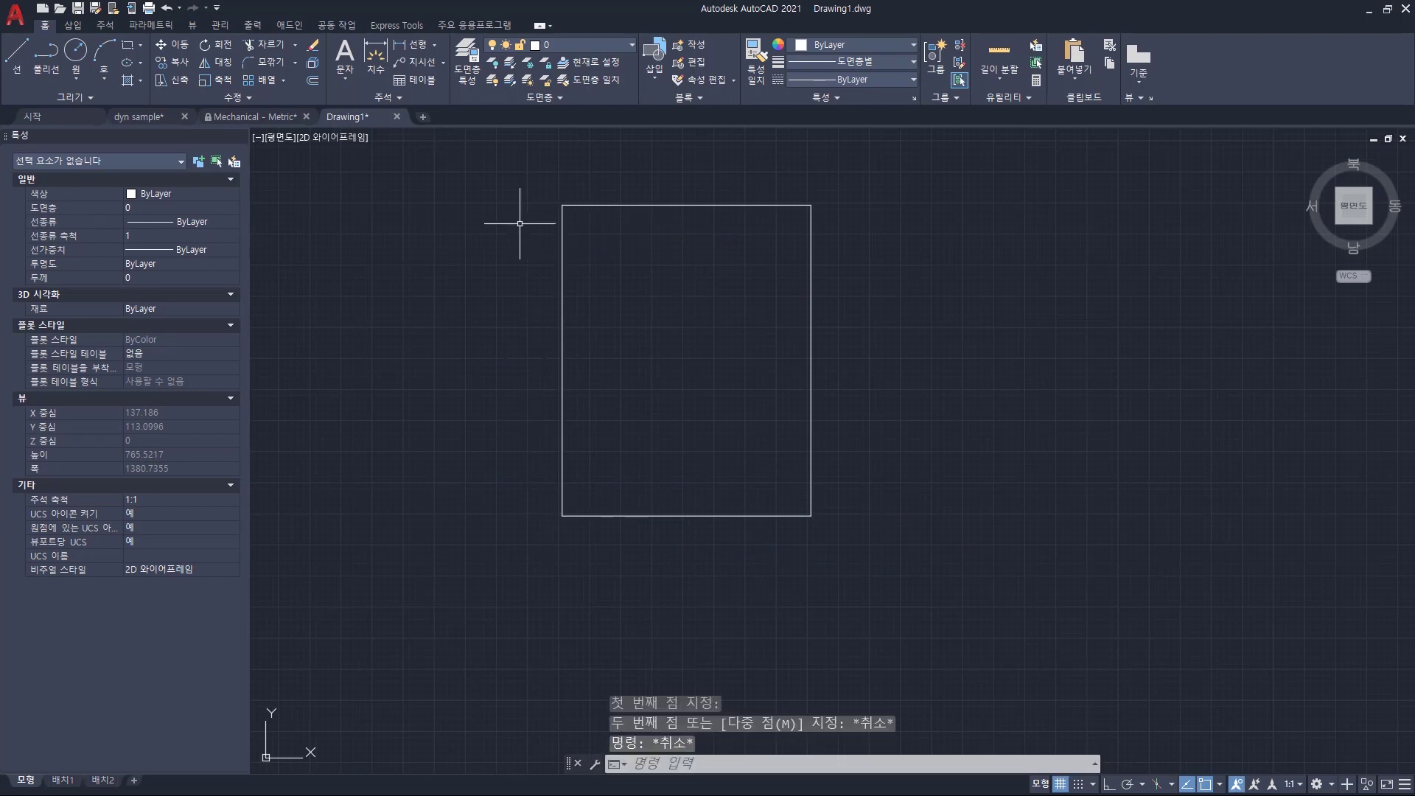
# Reselect the block, set its lookup size to 35, and stretch it to about 492 wide and 348 high.
pyautogui.click(624, 185)
pyautogui.click(597, 246)
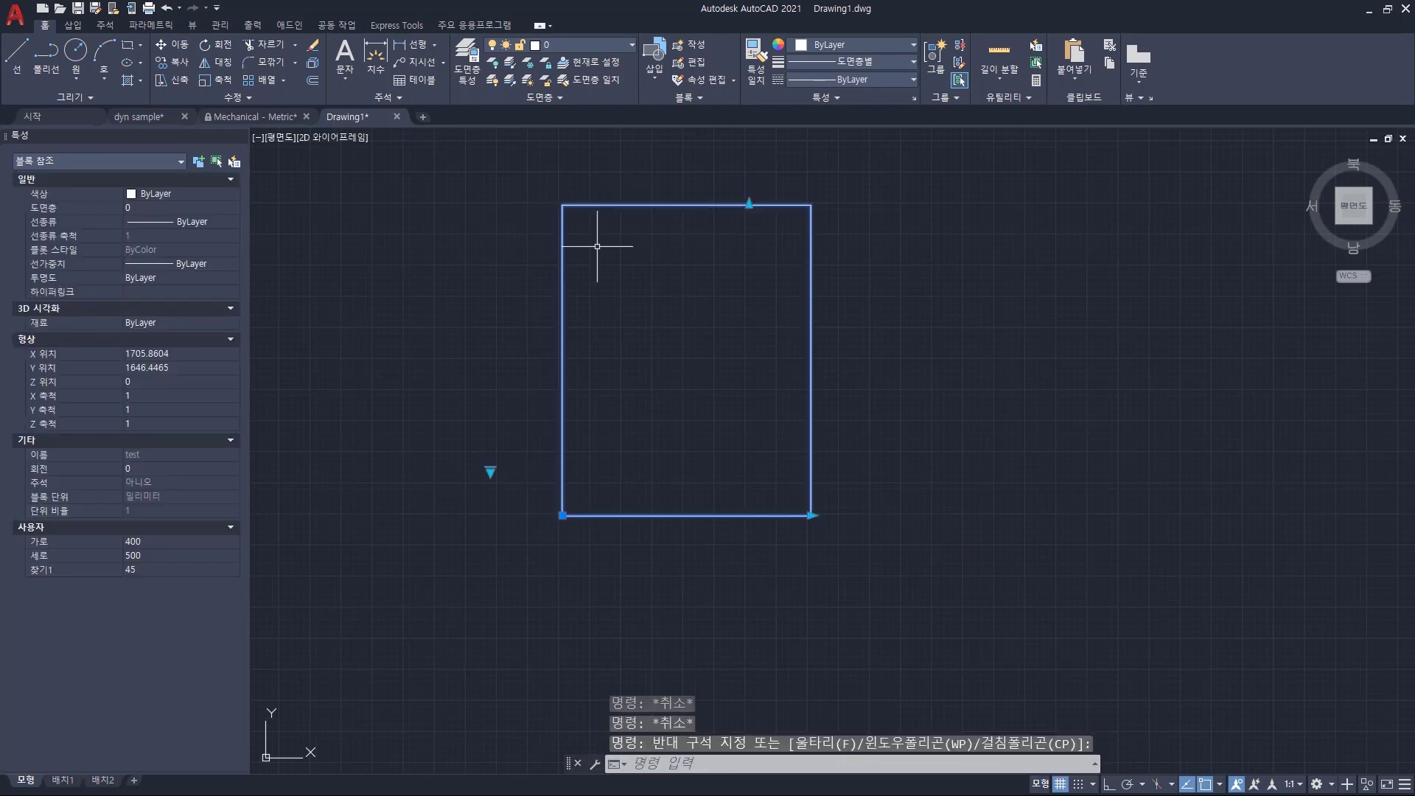
pyautogui.click(490, 472)
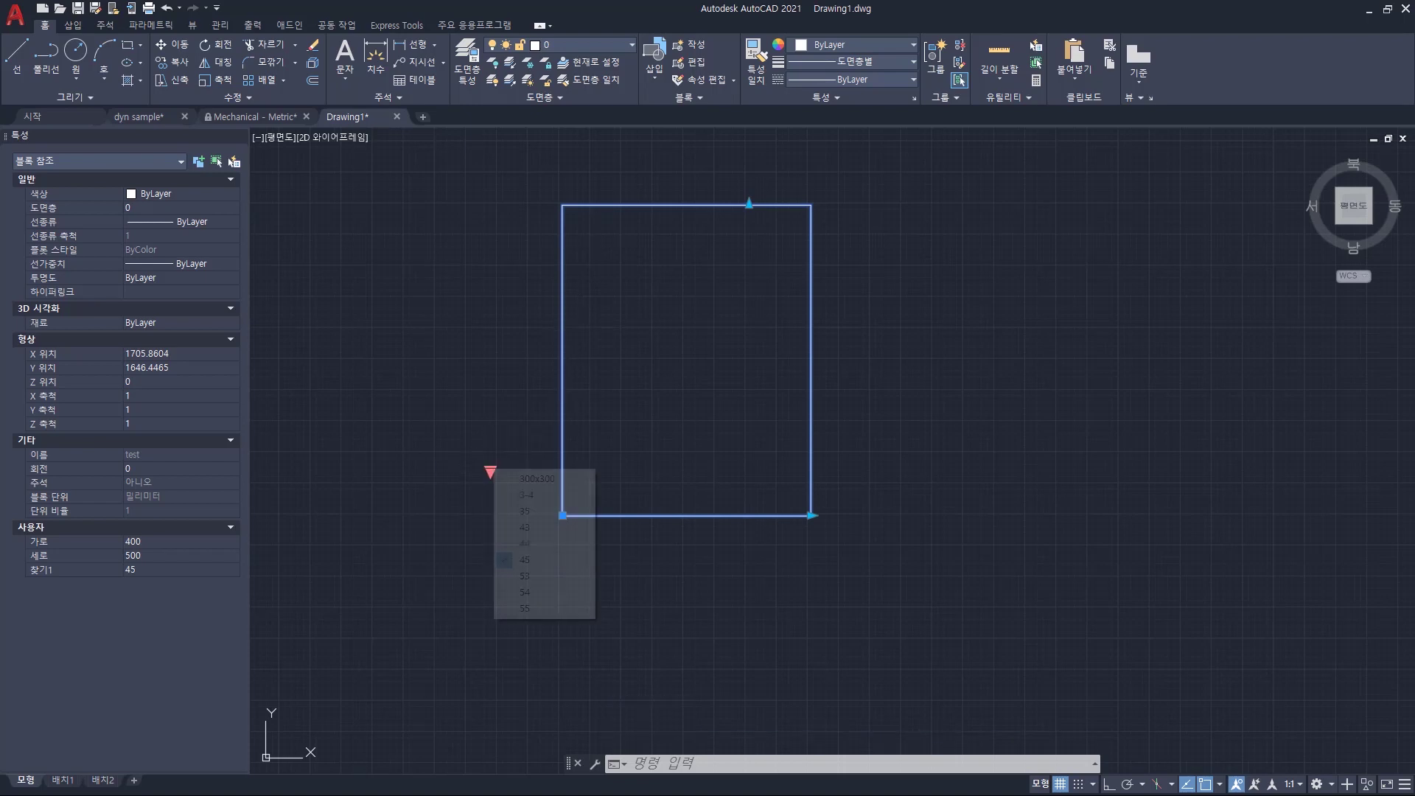
pyautogui.click(526, 510)
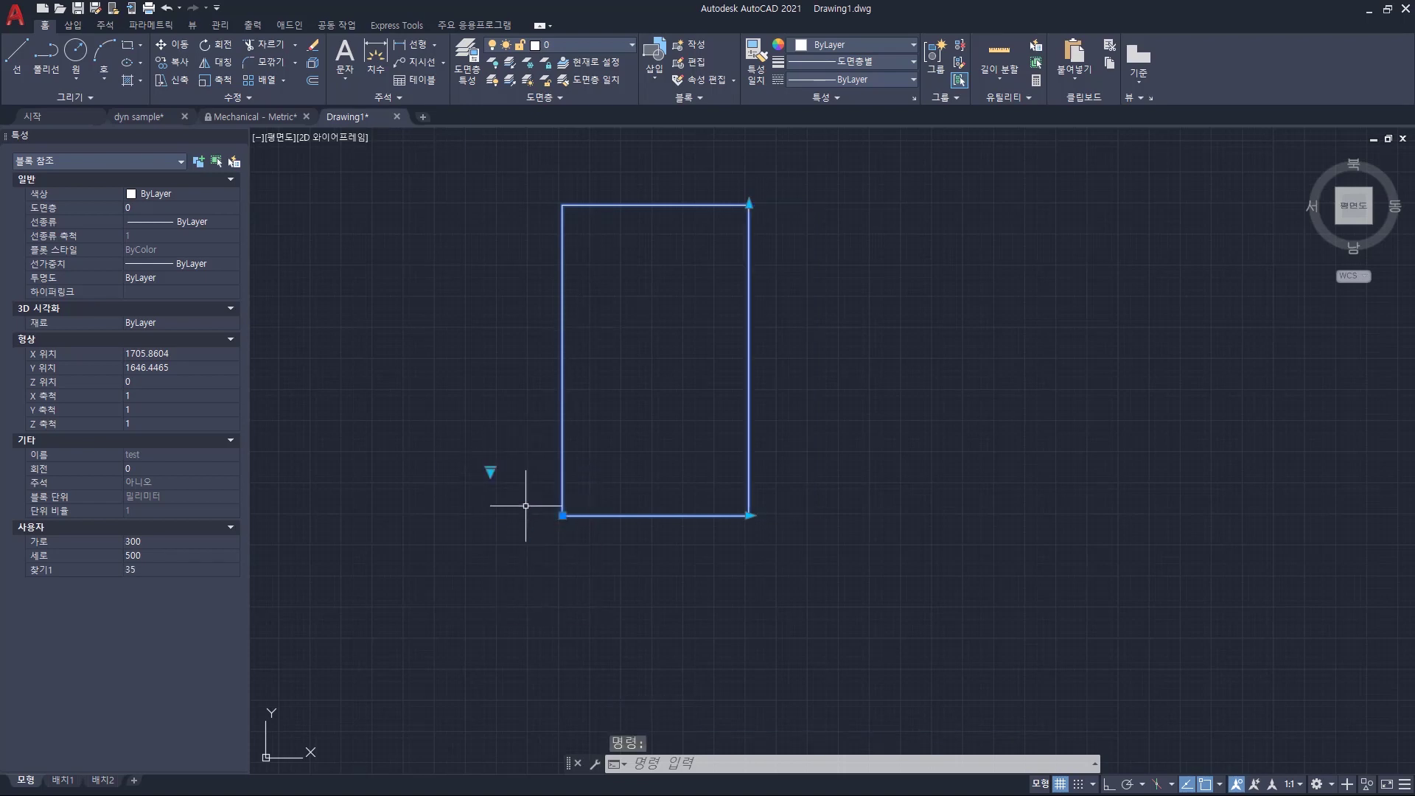
pyautogui.moveTo(749, 205); pyautogui.dragTo(751, 298)
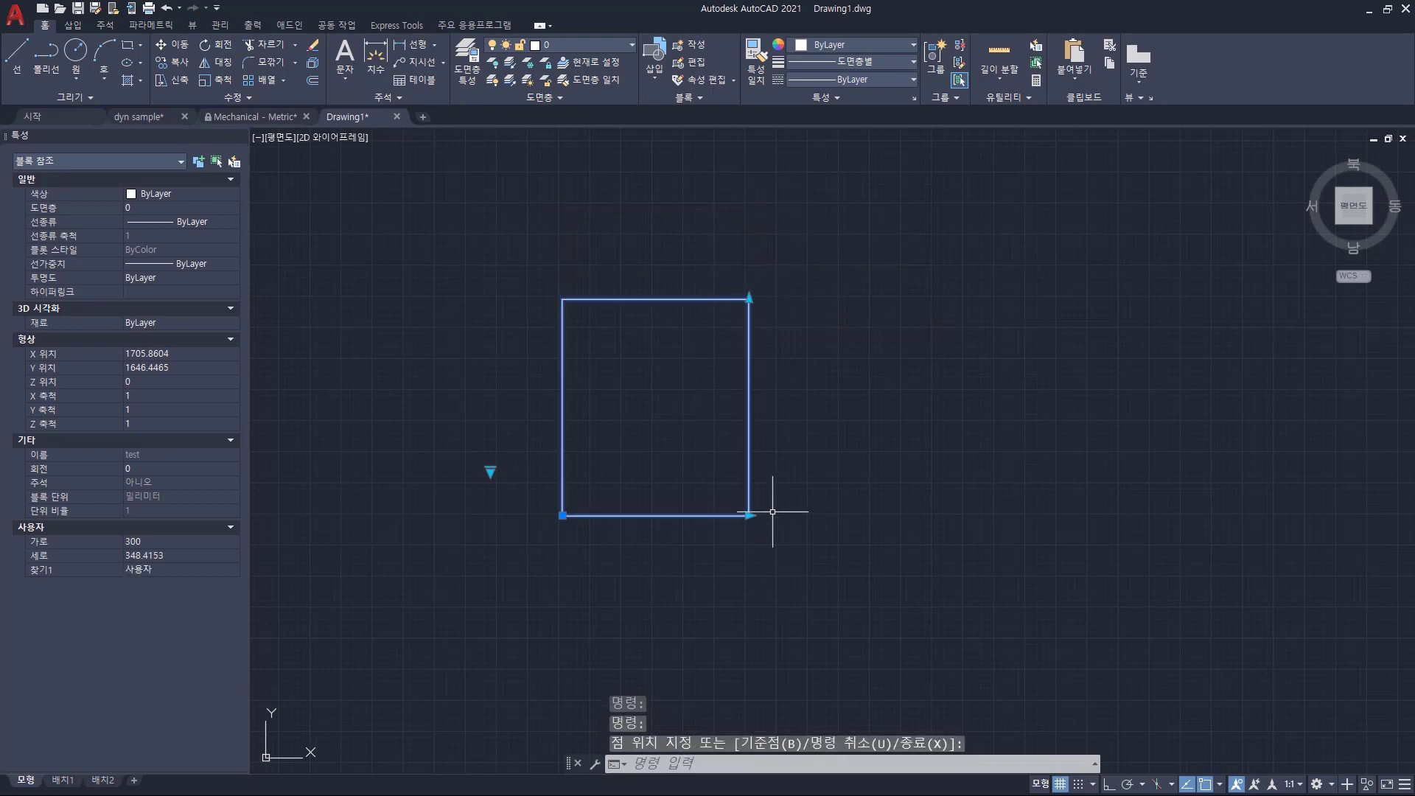
pyautogui.moveTo(750, 515); pyautogui.dragTo(868, 541)
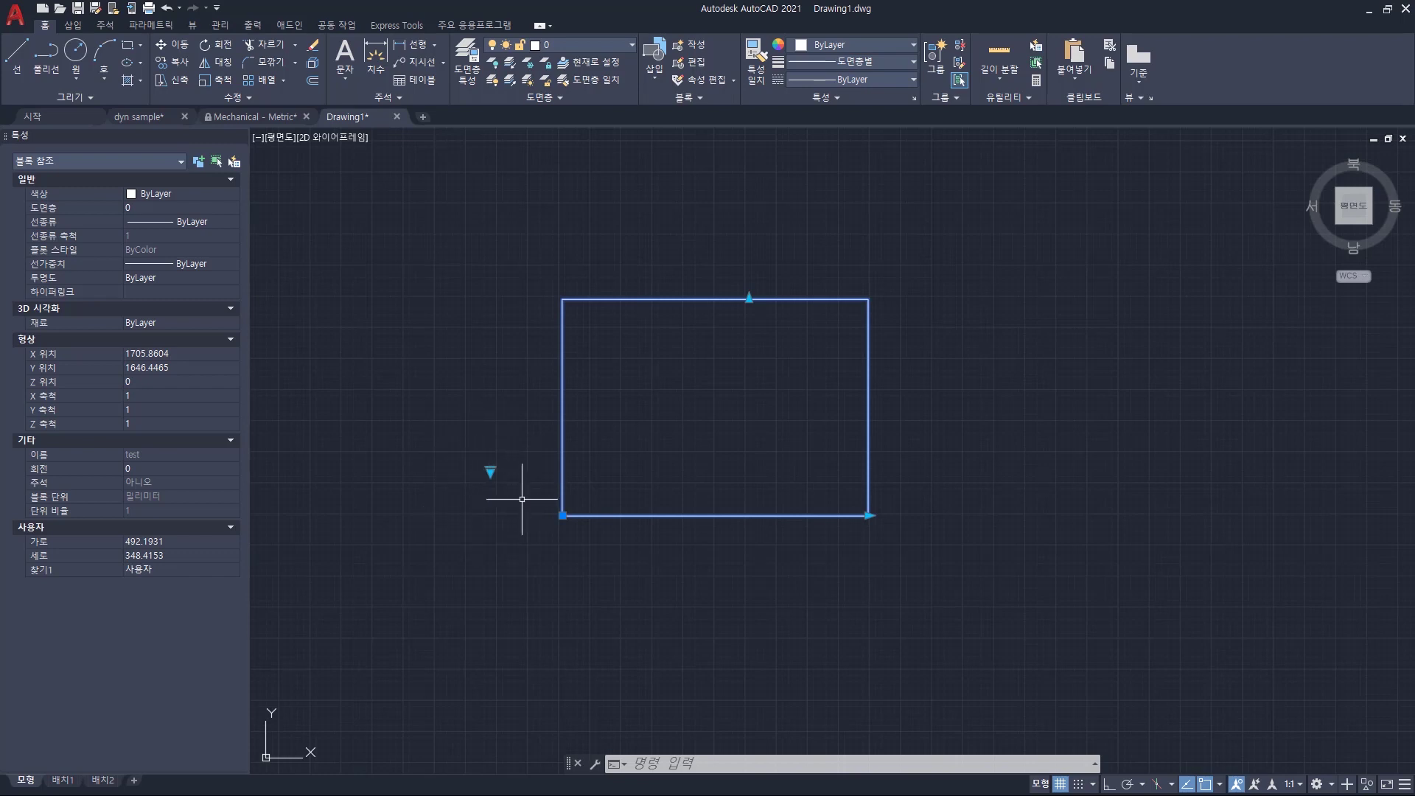
# Reopen the test block in the block editor with the BE command.
pyautogui.write('BE')
pyautogui.press('Return')
pyautogui.press('Return')
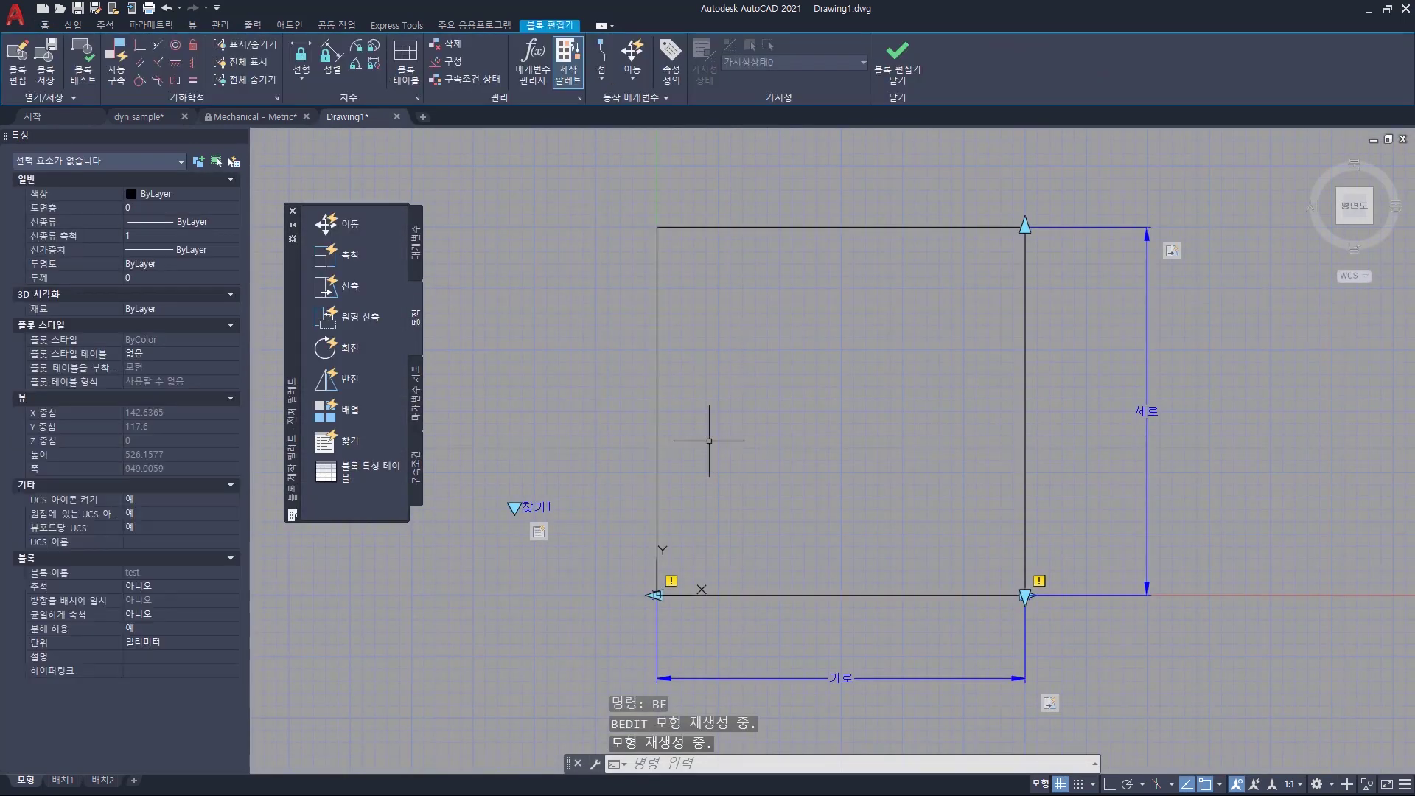
pyautogui.press('Escape')
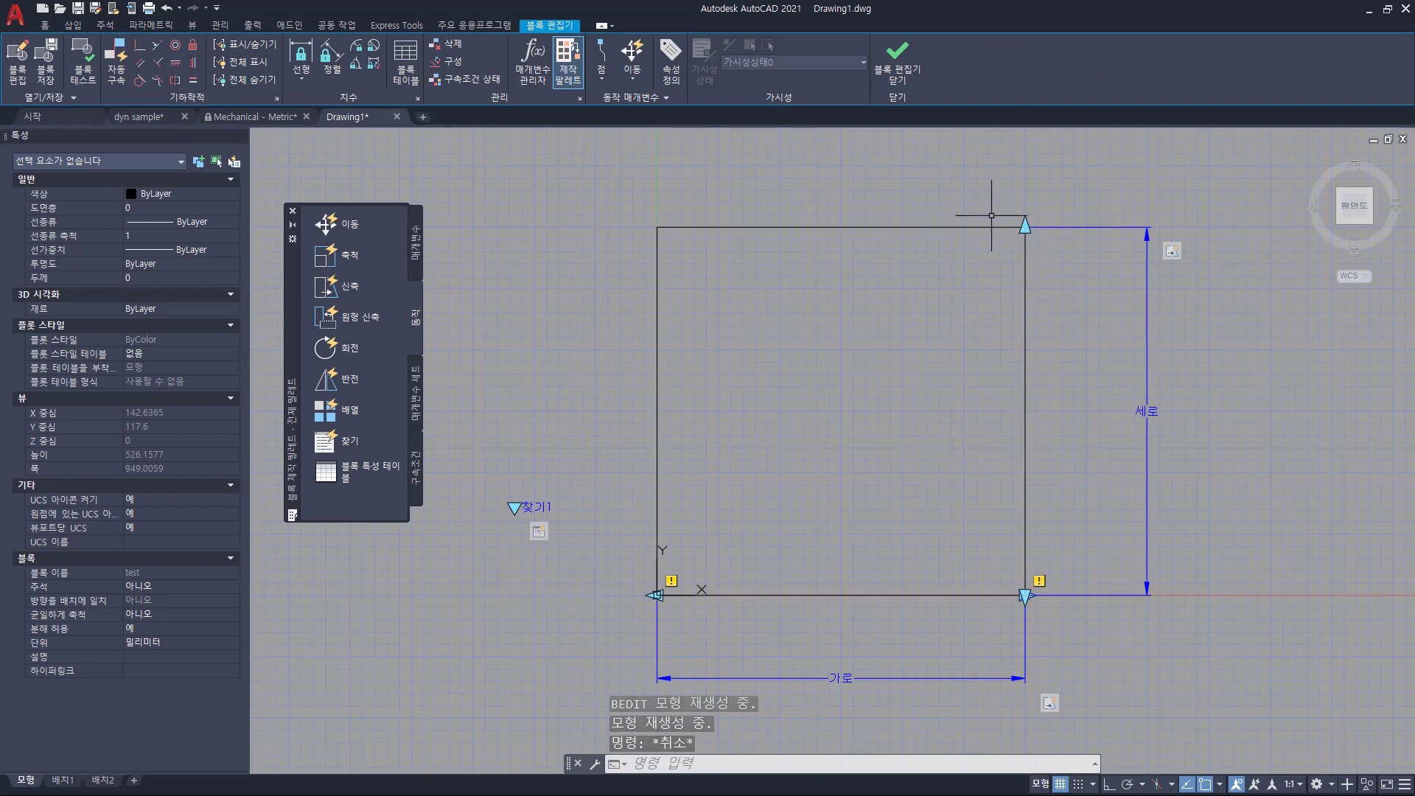
# Reduce the number of grips on the 세로 linear parameter to 1 and finally to 0.
pyautogui.click(1193, 349)
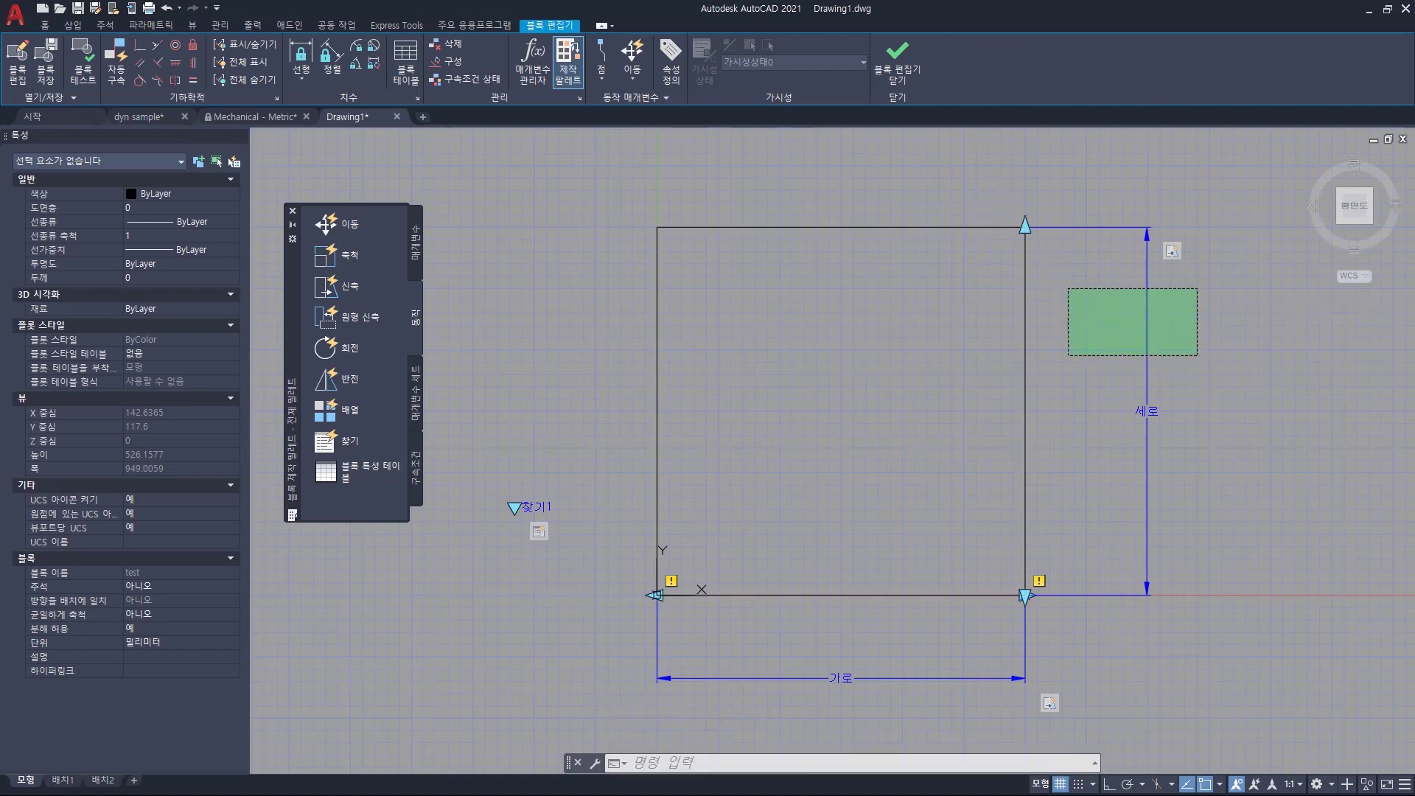
pyautogui.click(1070, 291)
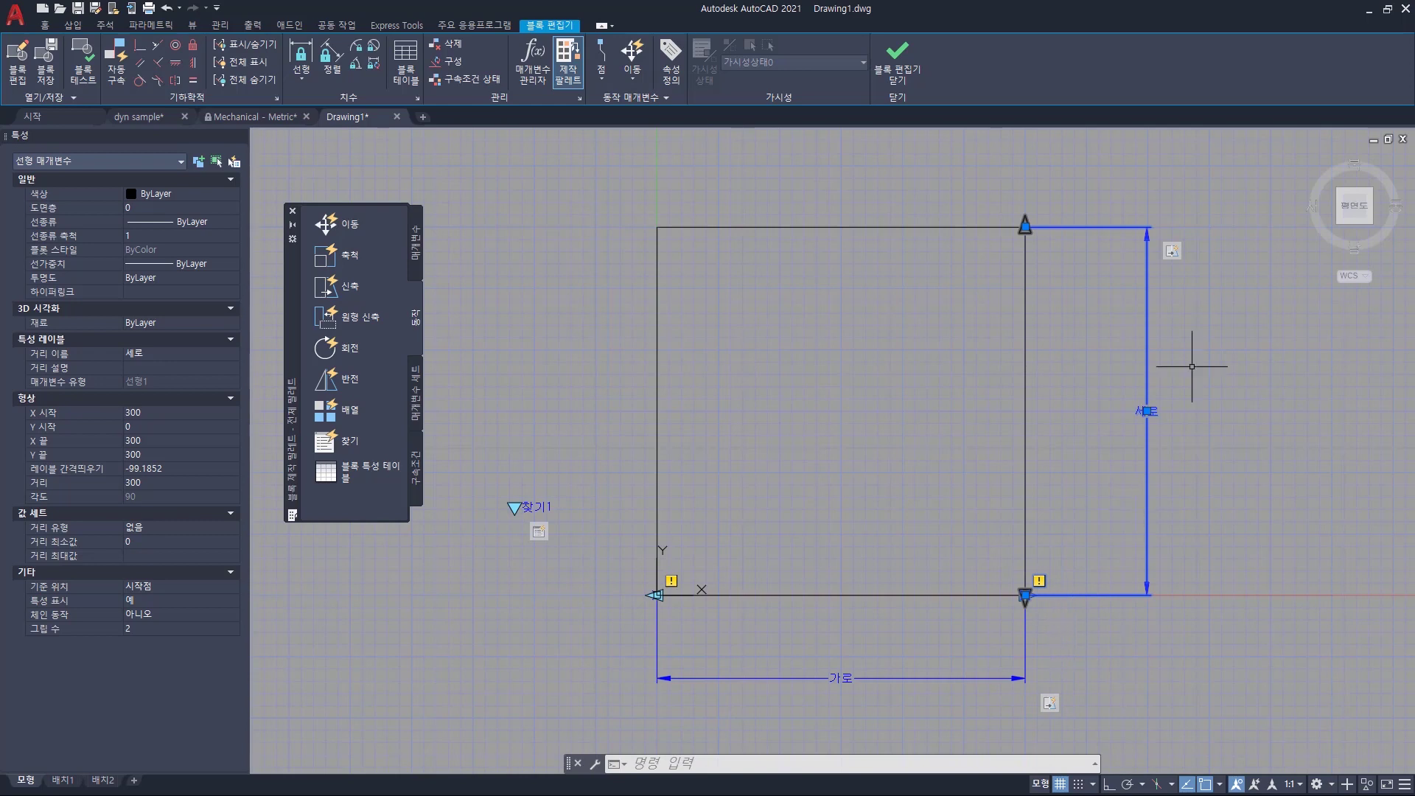
pyautogui.moveTo(1171, 255)
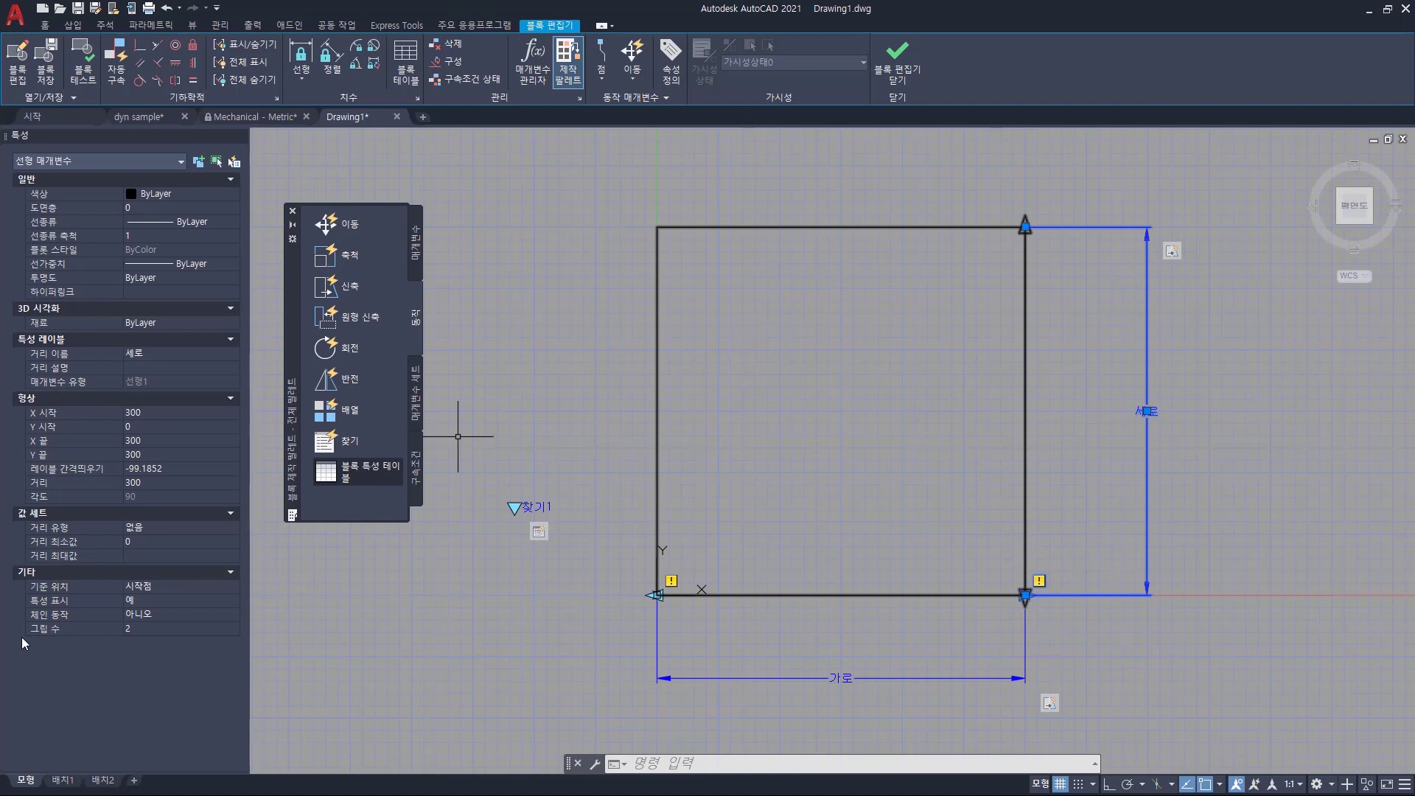
pyautogui.click(135, 629)
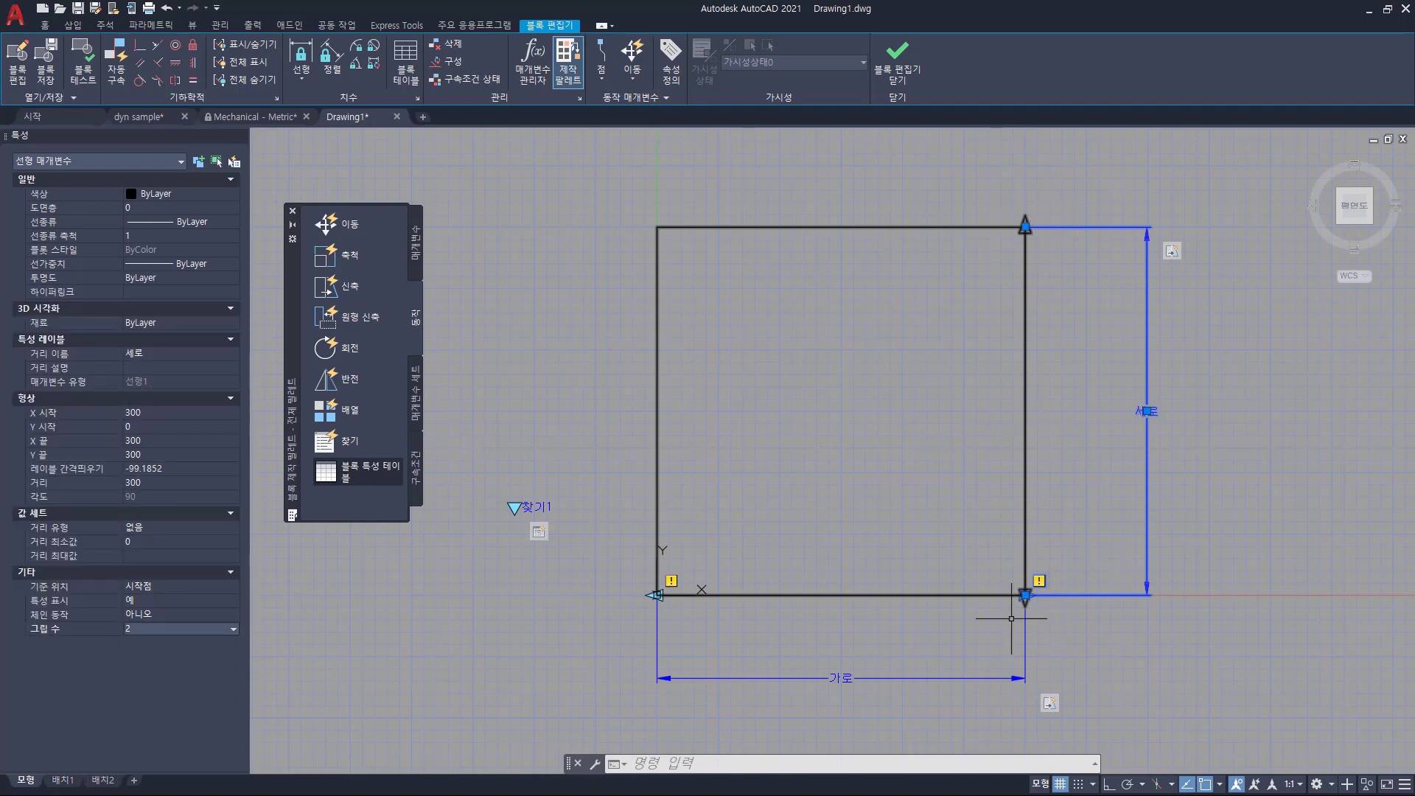
pyautogui.click(150, 626)
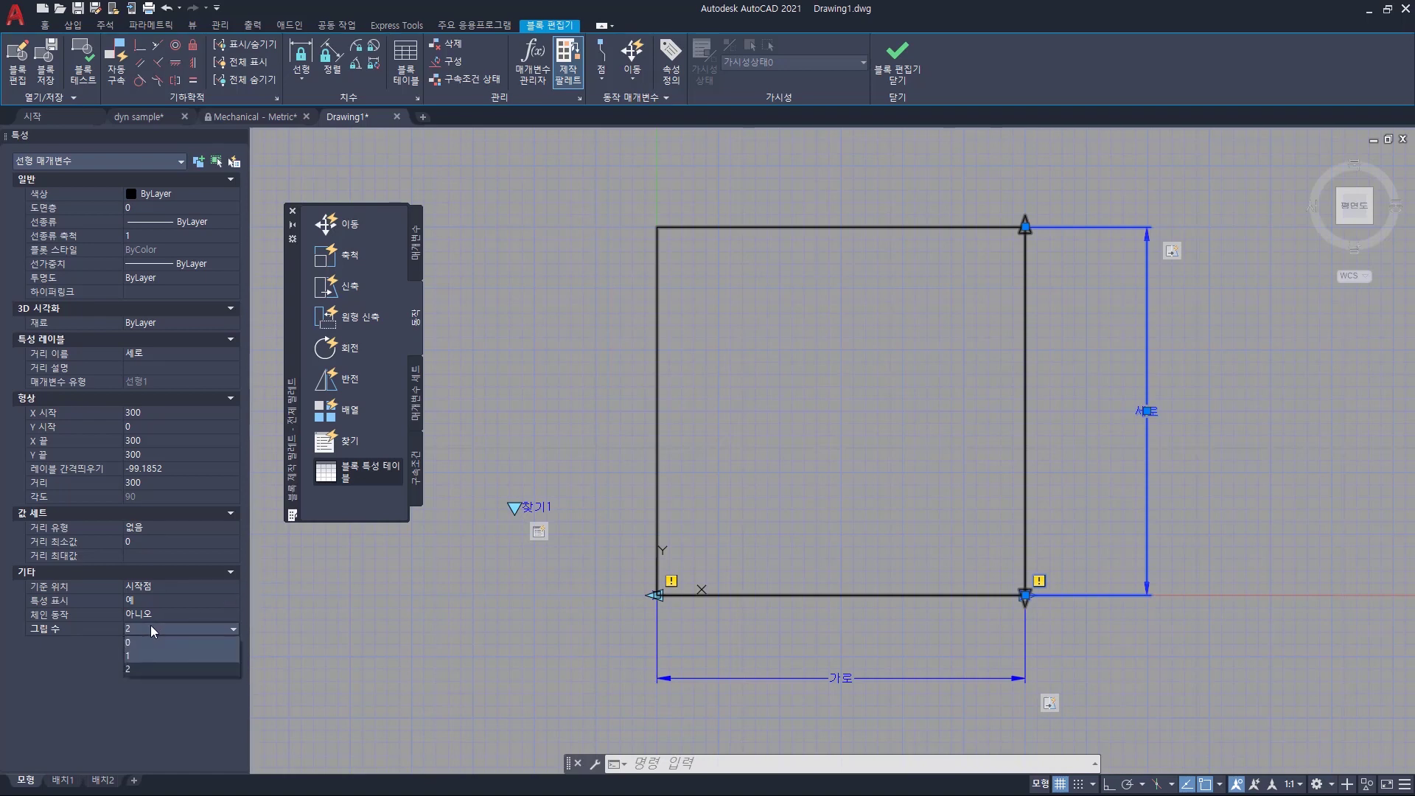
pyautogui.click(185, 654)
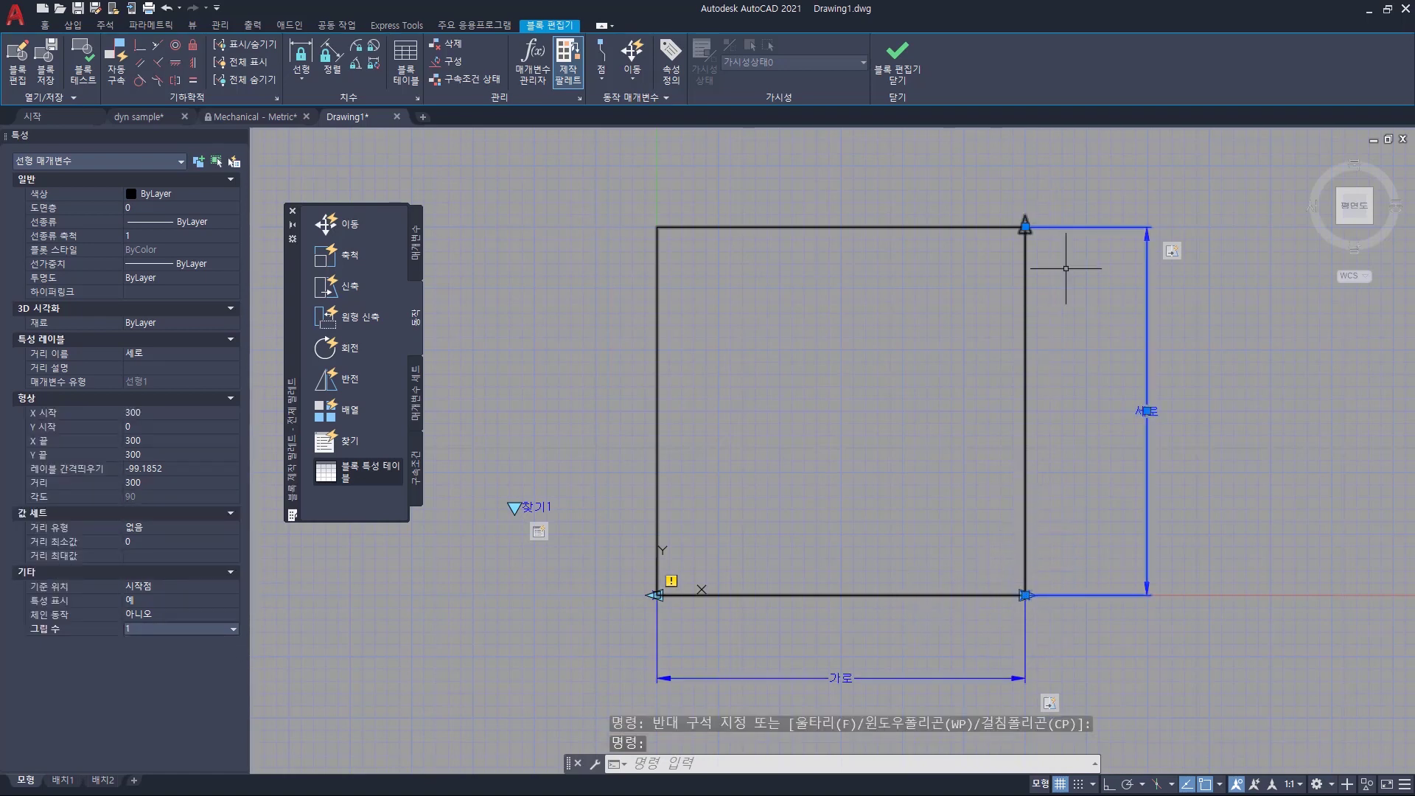
pyautogui.click(152, 626)
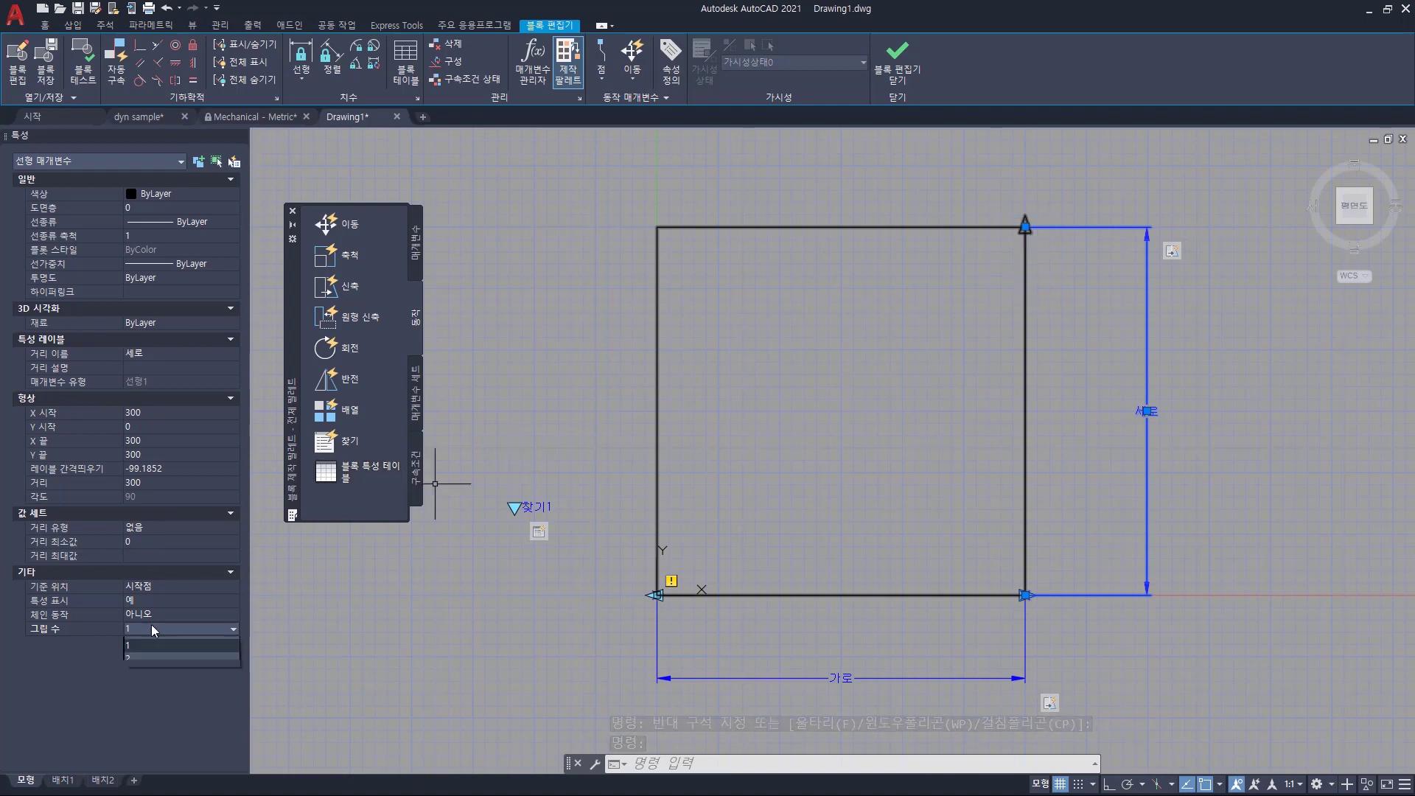
pyautogui.click(151, 642)
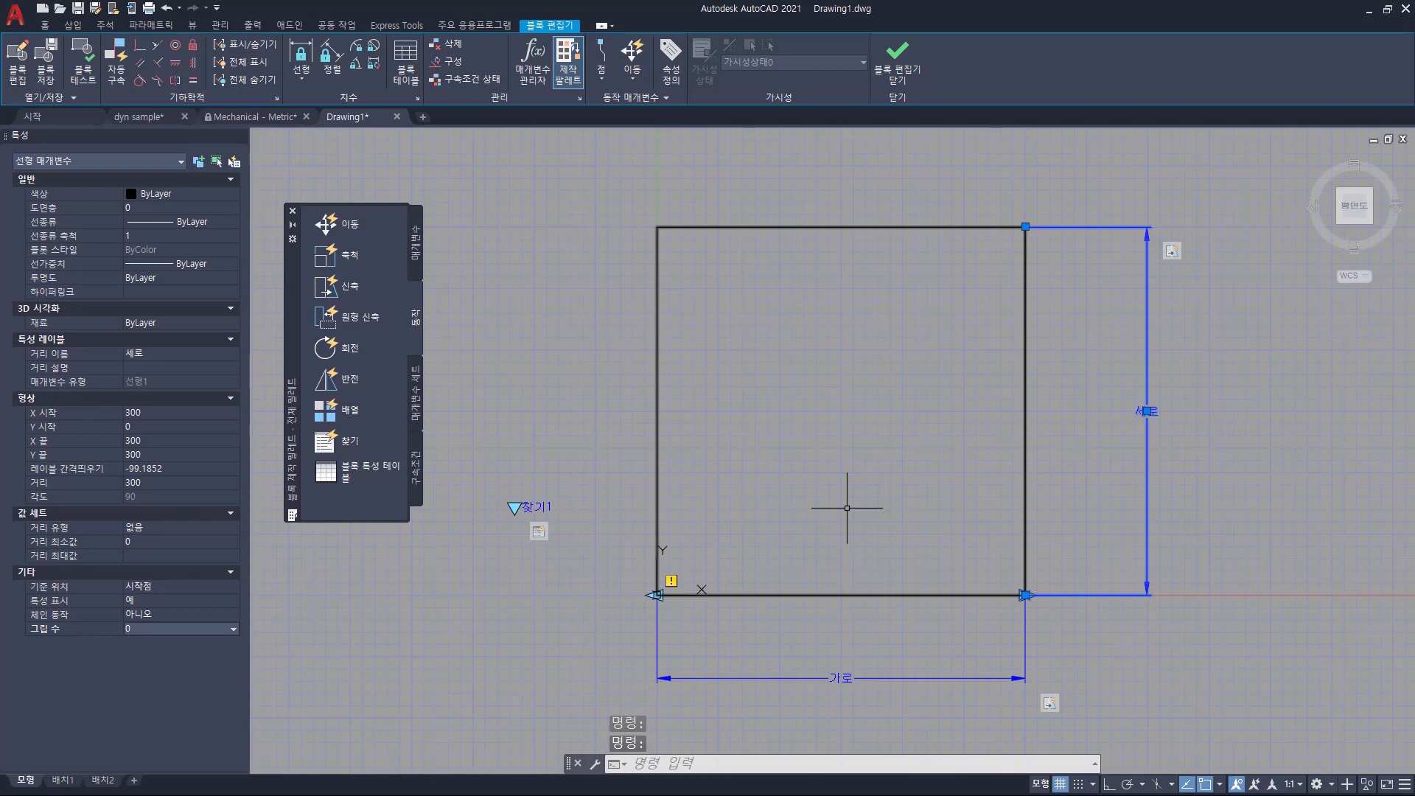
# Open the block in the test window and stretch it horizontally with its grip to about 281 wide.
pyautogui.click(83, 65)
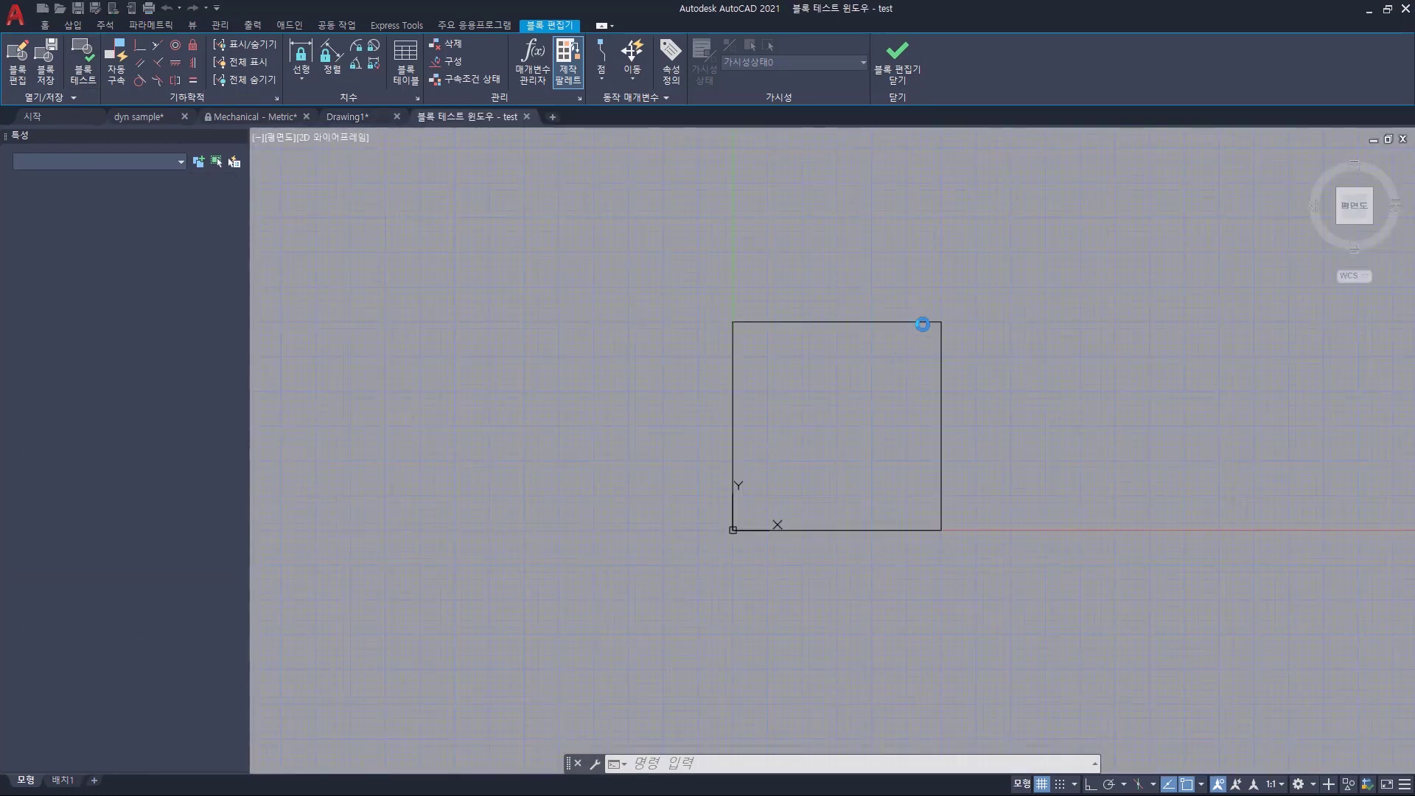
pyautogui.click(985, 263)
pyautogui.click(856, 408)
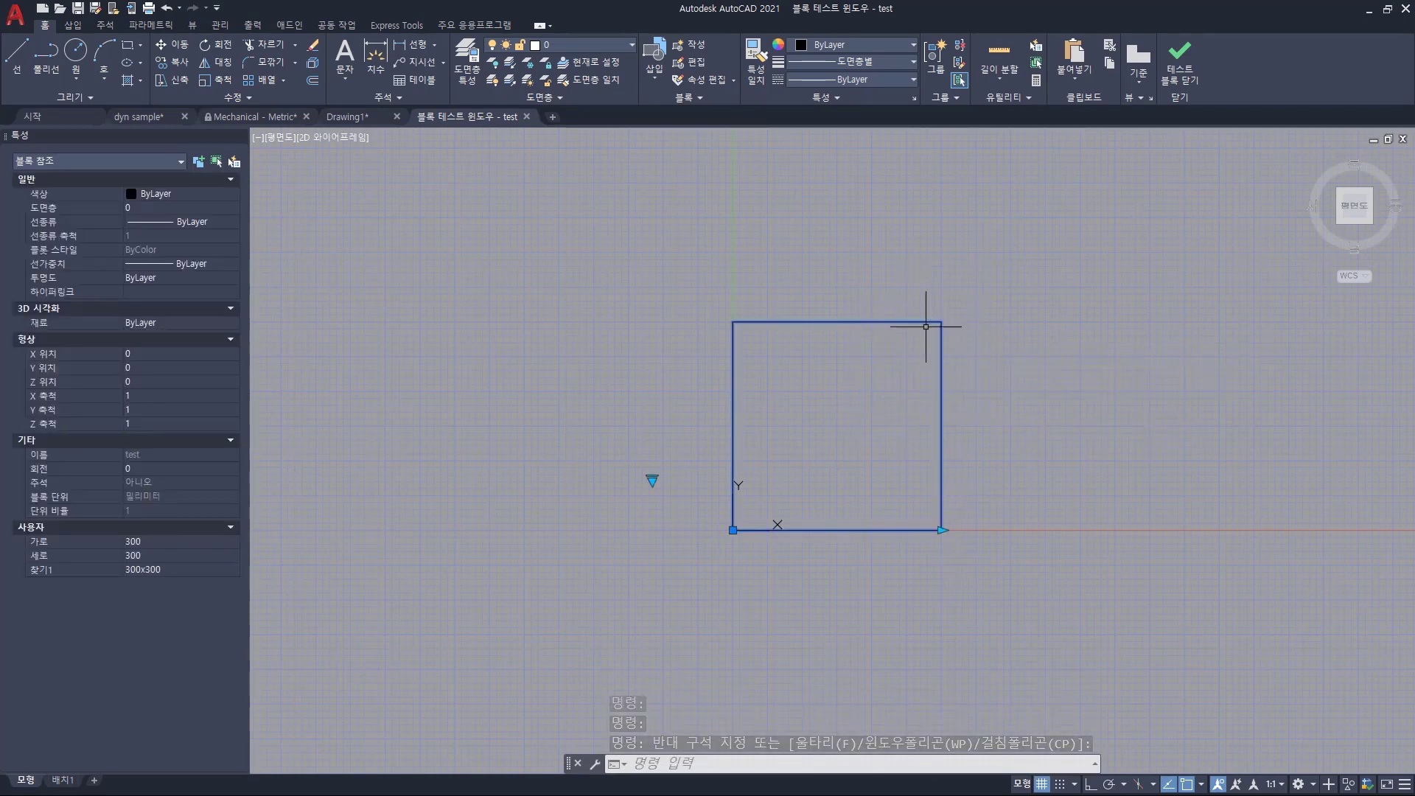
pyautogui.click(942, 530)
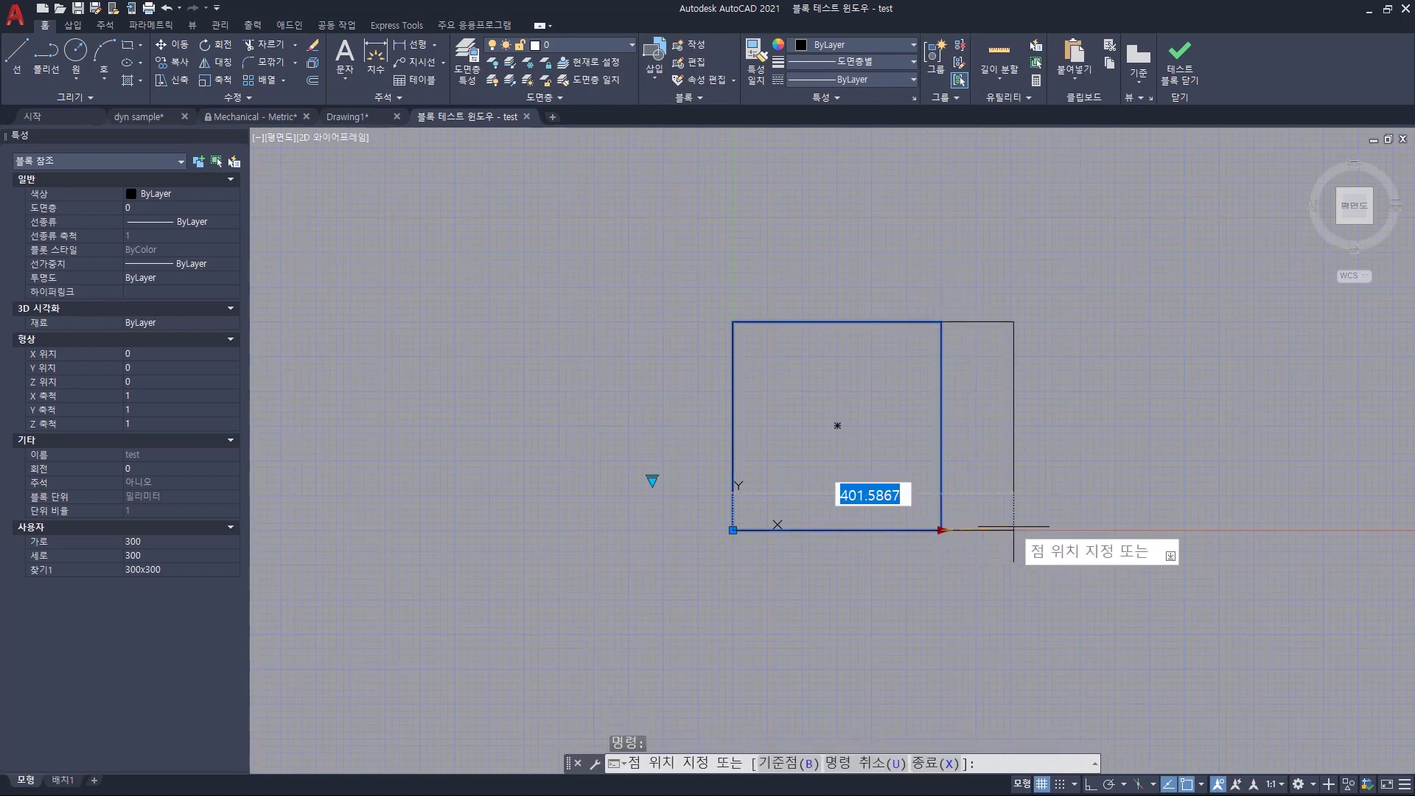
pyautogui.click(928, 548)
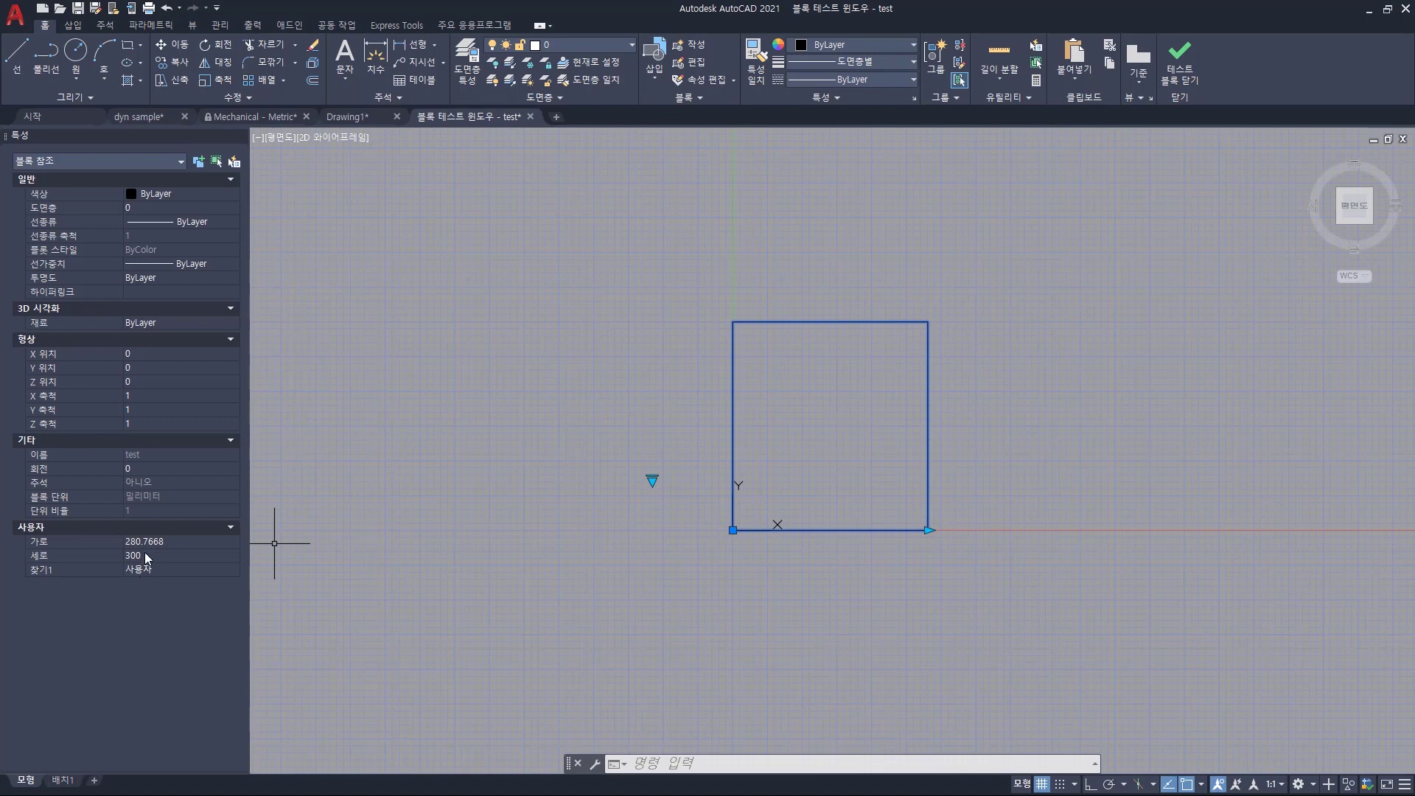
# Try 세로 values of 250 and 350 and lookup value 35 on the test block, and close the test window.
pyautogui.click(132, 556)
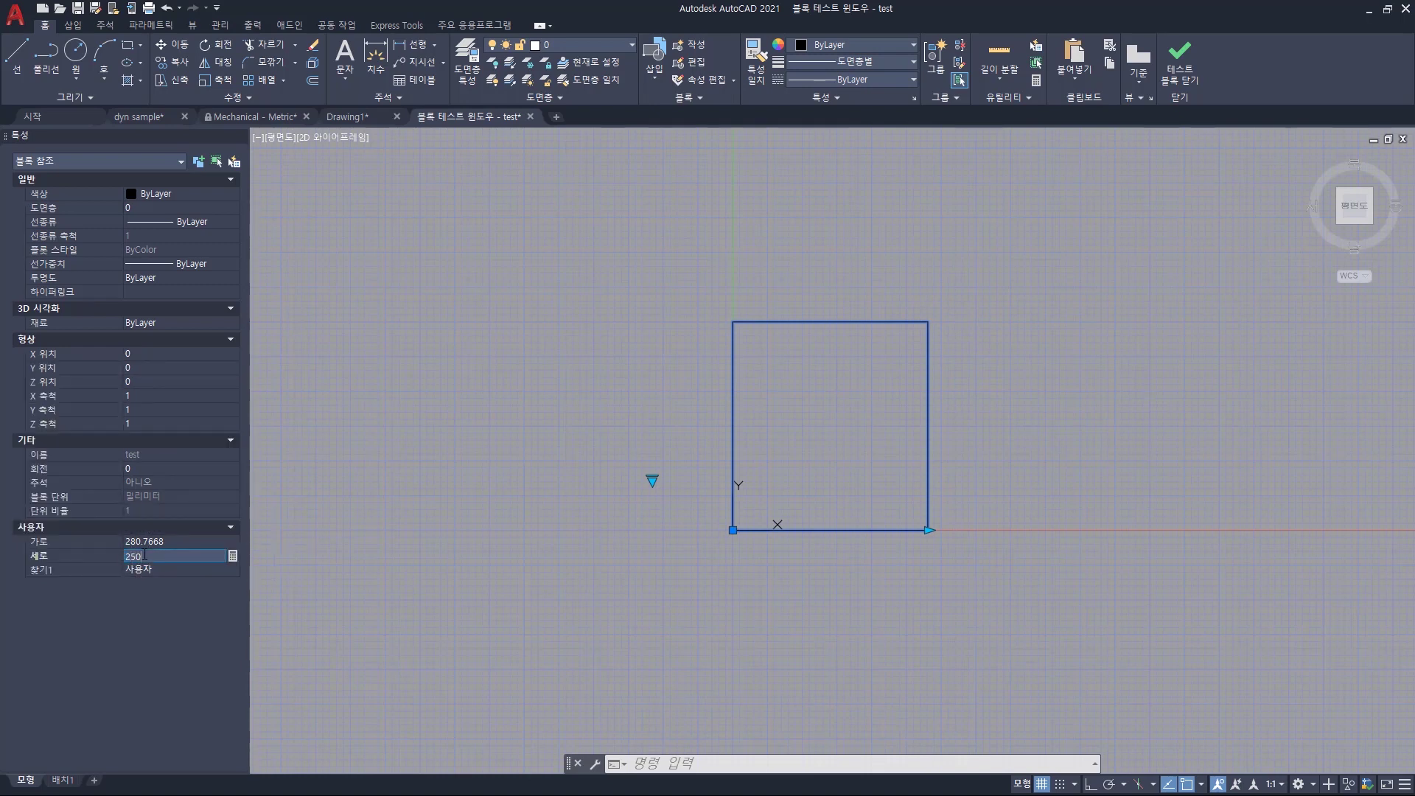
pyautogui.write('250')
pyautogui.press('Return')
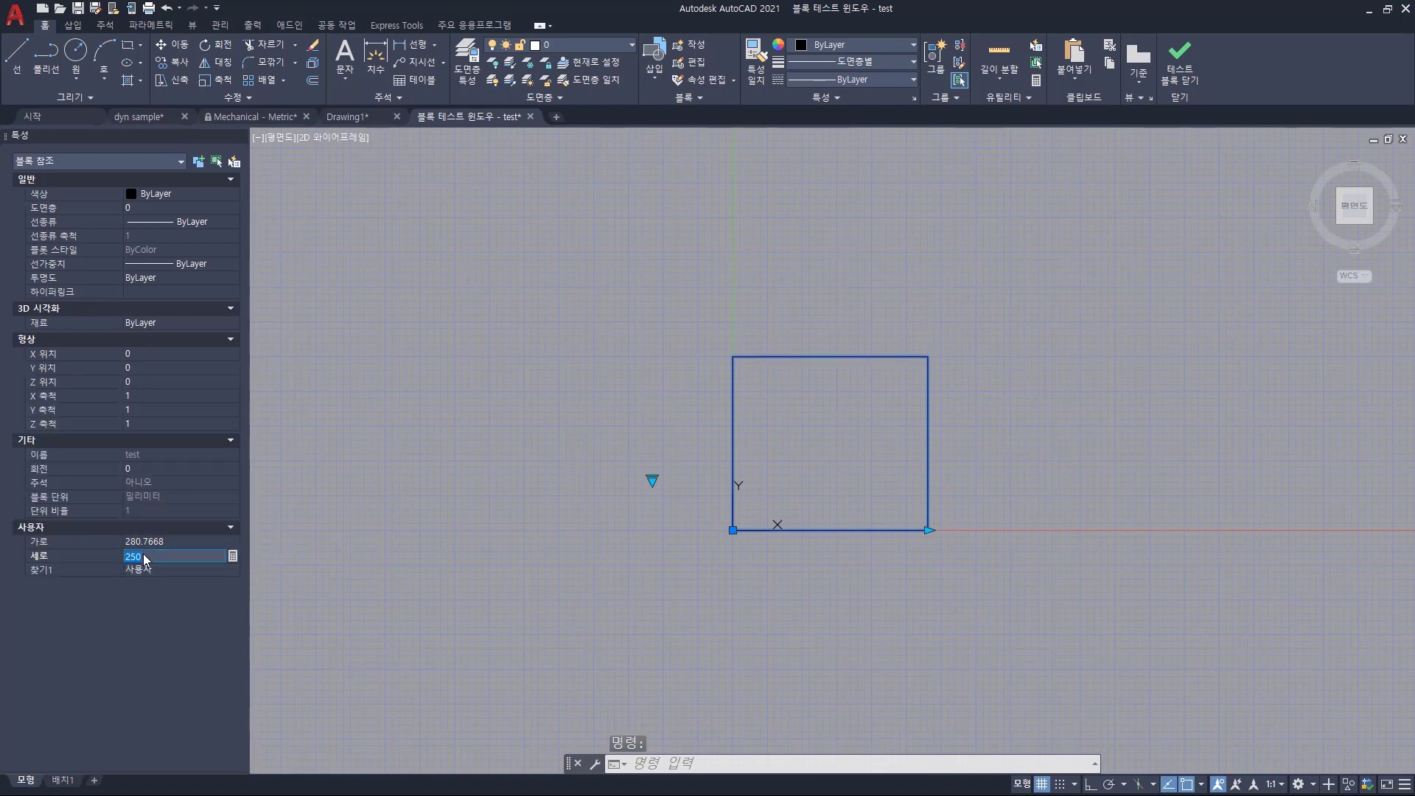
pyautogui.press('Return')
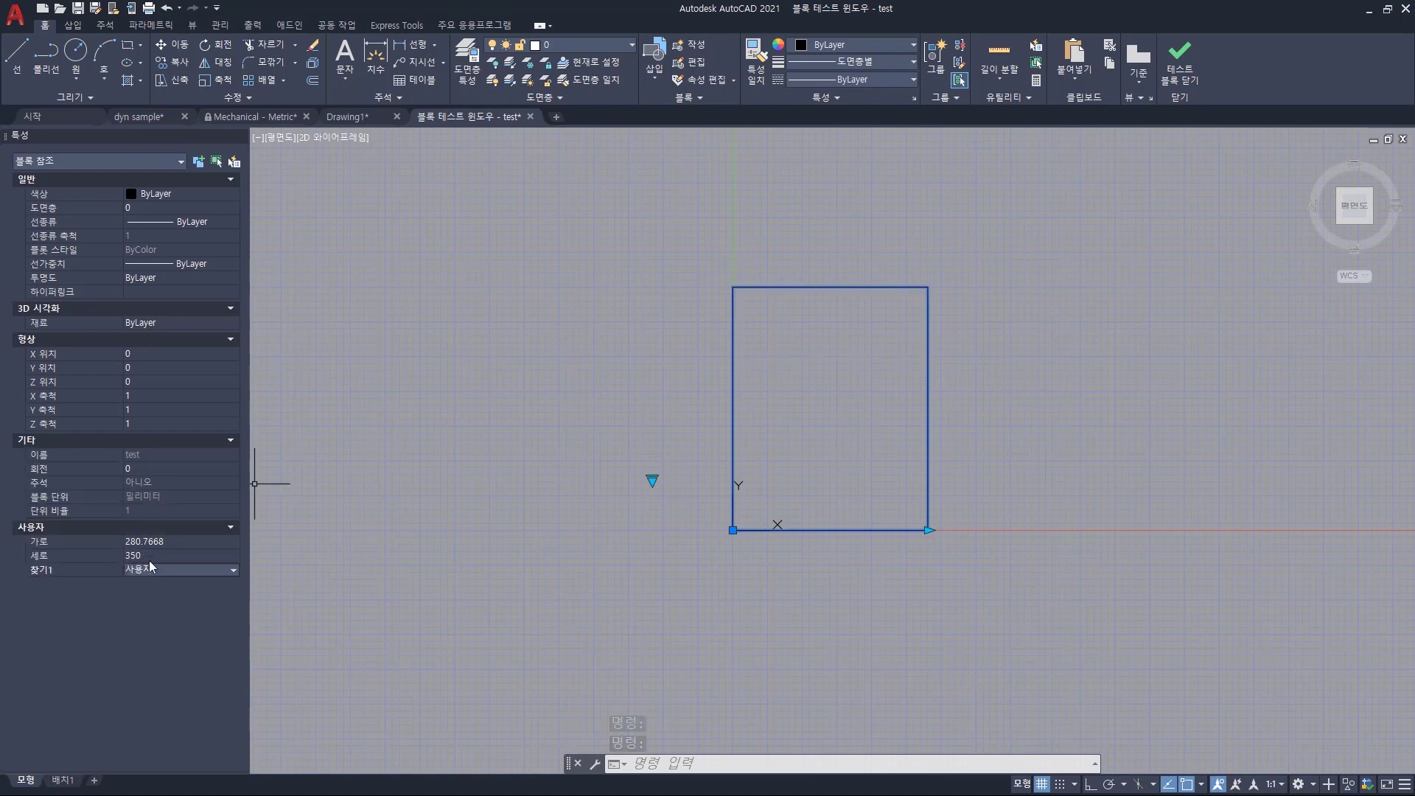
pyautogui.click(156, 568)
pyautogui.click(170, 609)
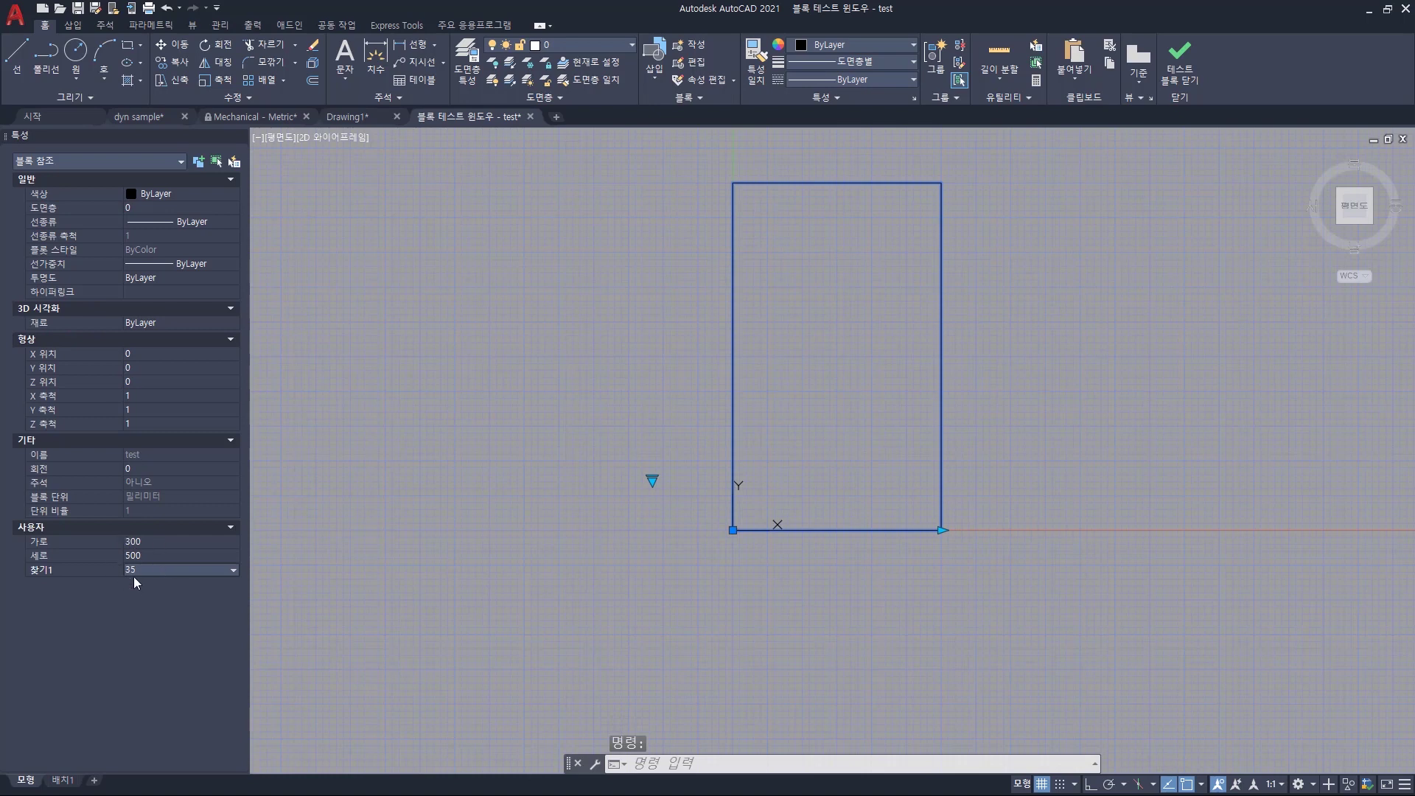
pyautogui.click(1182, 75)
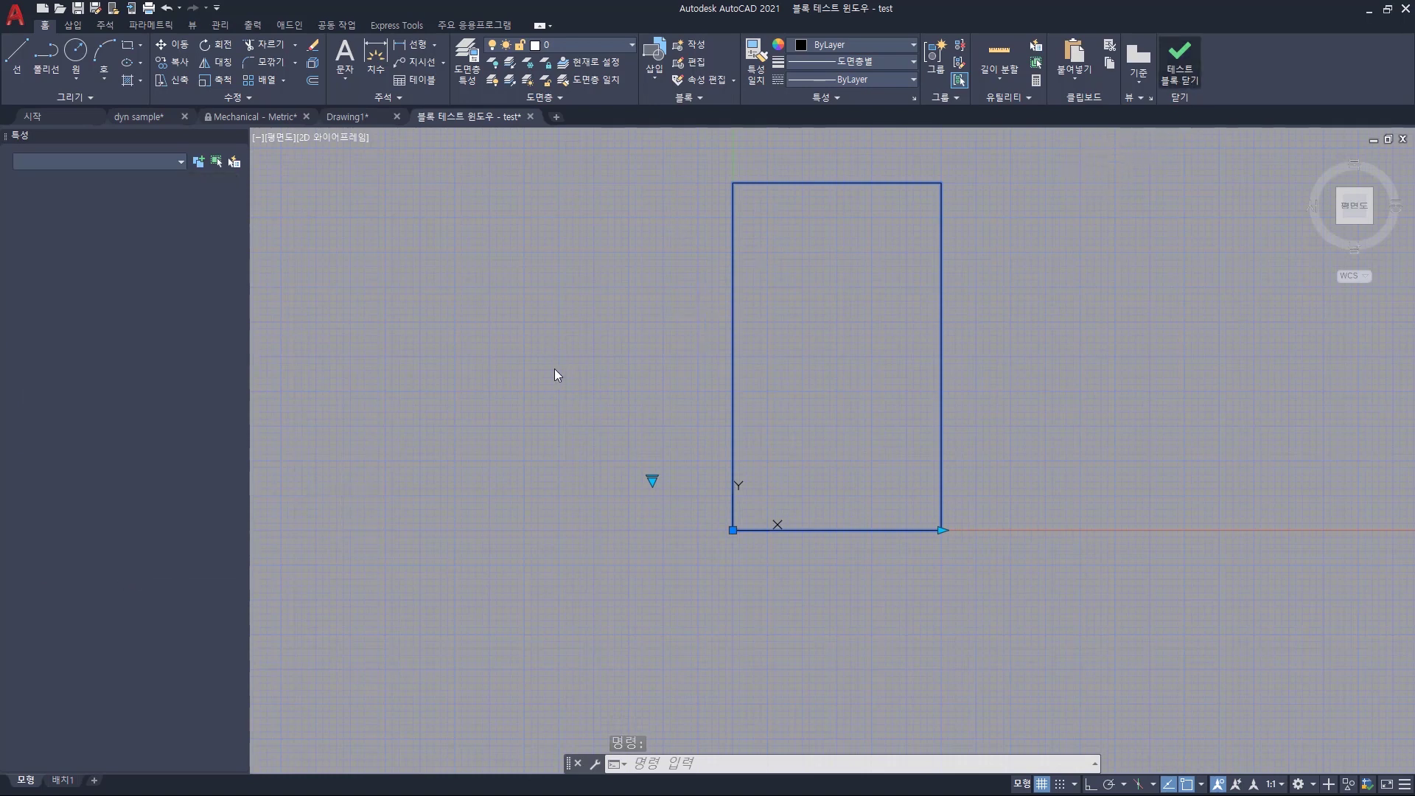
# Set the 세로 parameter's show-properties option (특성 표시) to 아니오.
pyautogui.click(1166, 361)
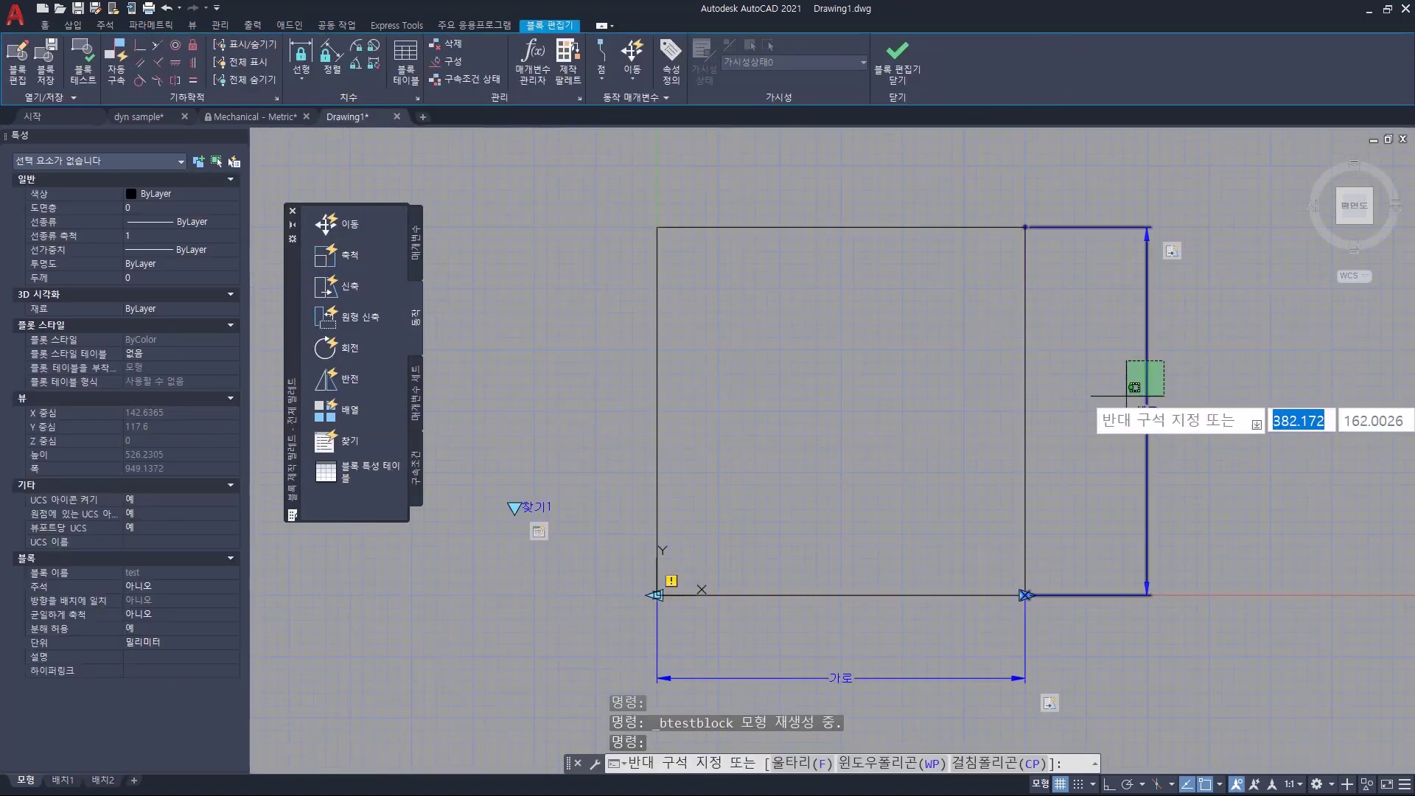
pyautogui.click(1125, 397)
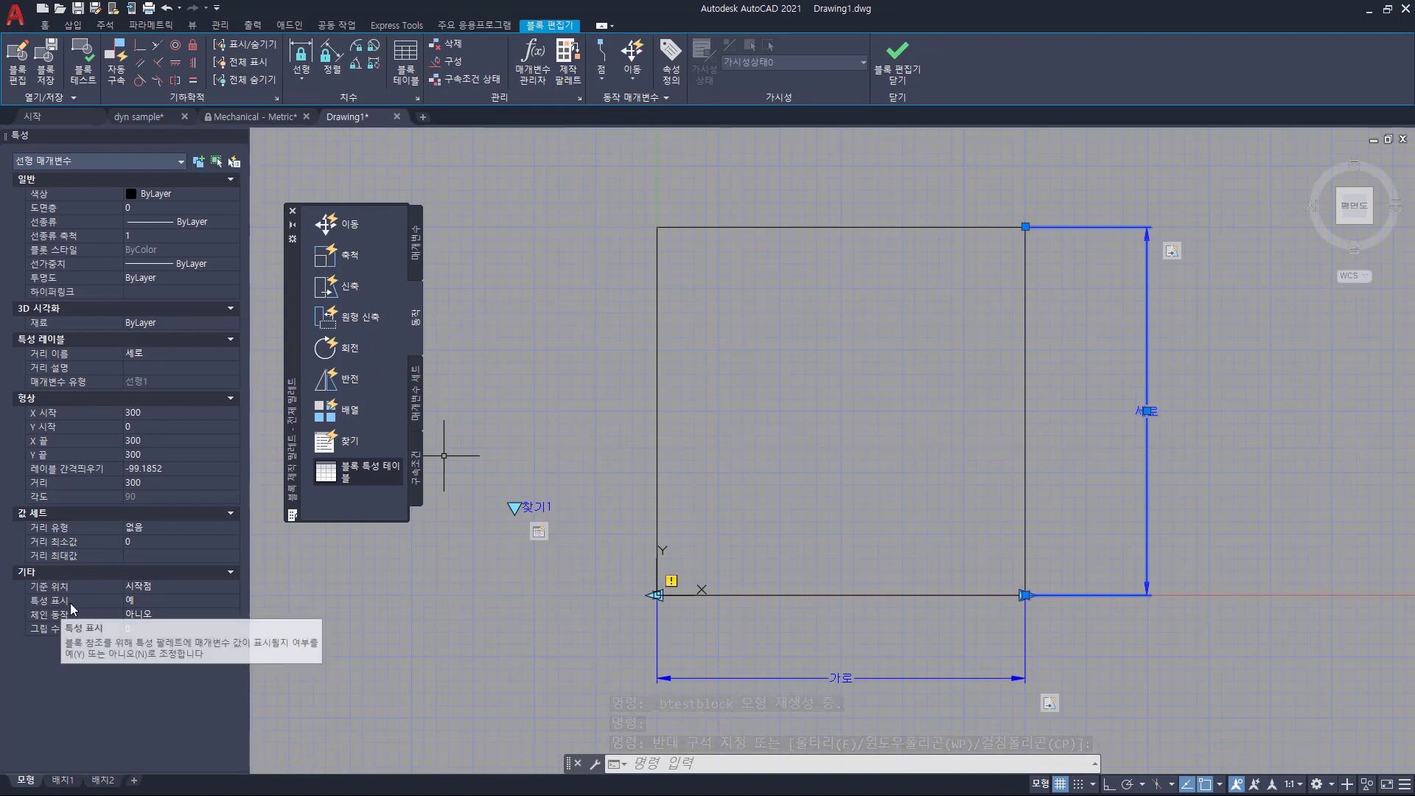
pyautogui.click(135, 601)
pyautogui.click(145, 632)
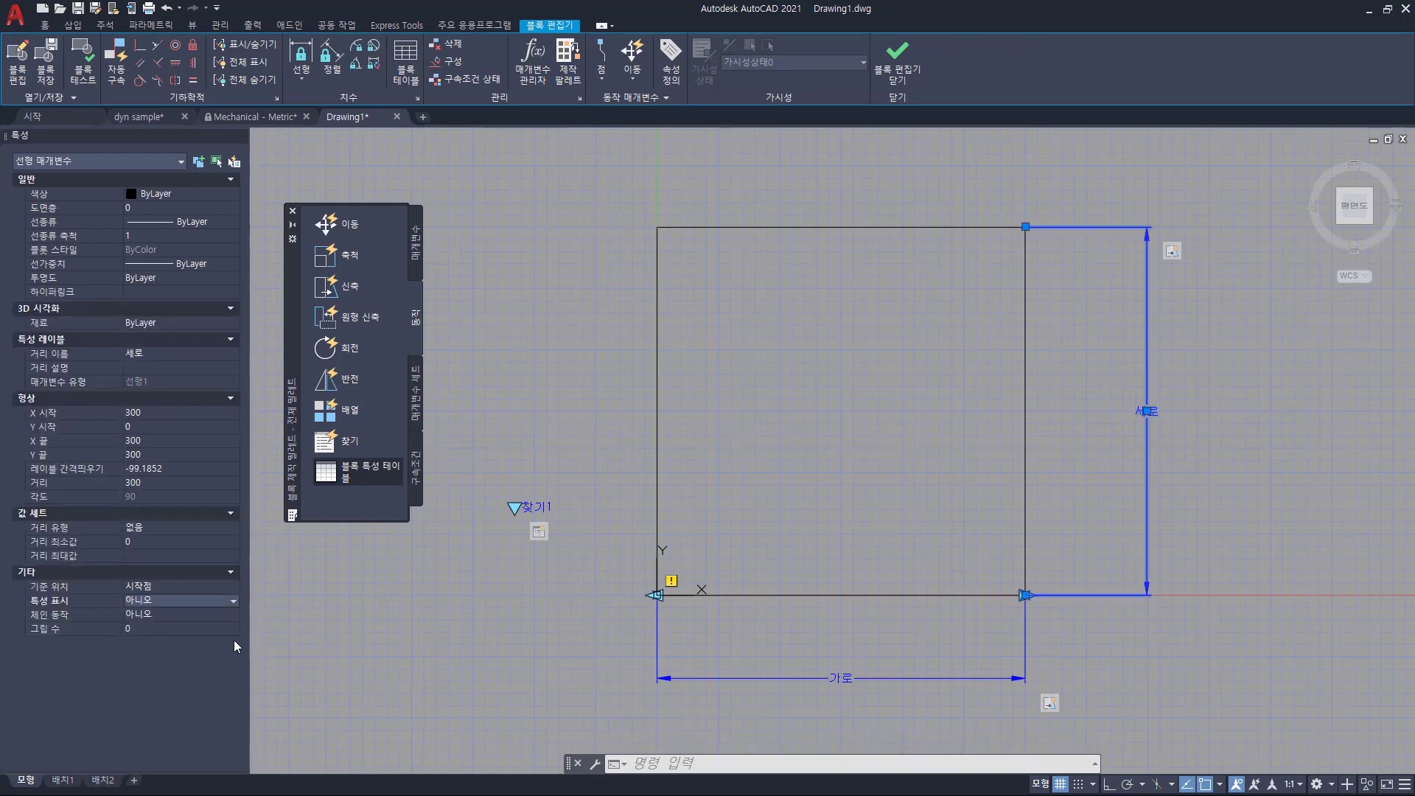
# Test the block again, check which custom properties it lists when selected, and close the test window.
pyautogui.click(81, 81)
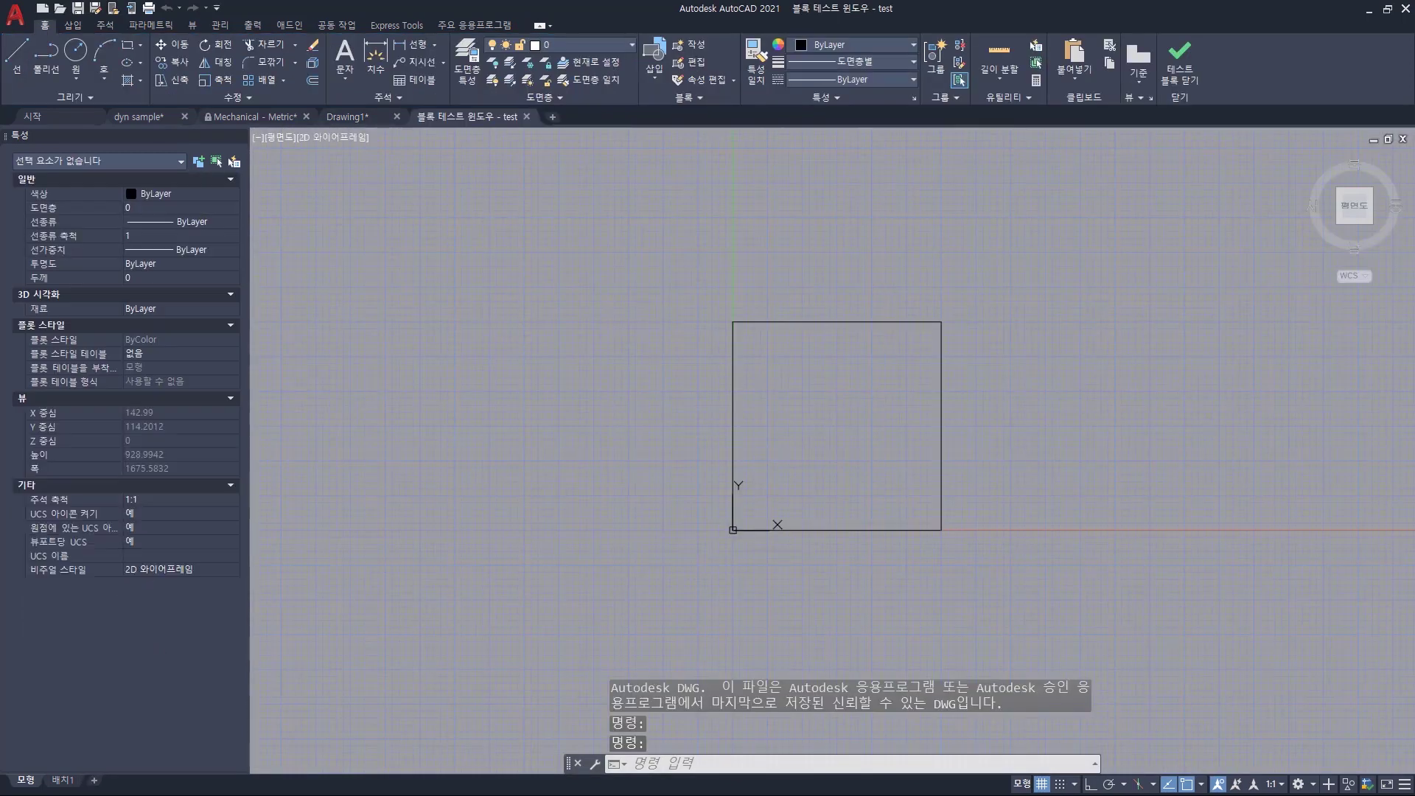
pyautogui.click(964, 291)
pyautogui.click(909, 338)
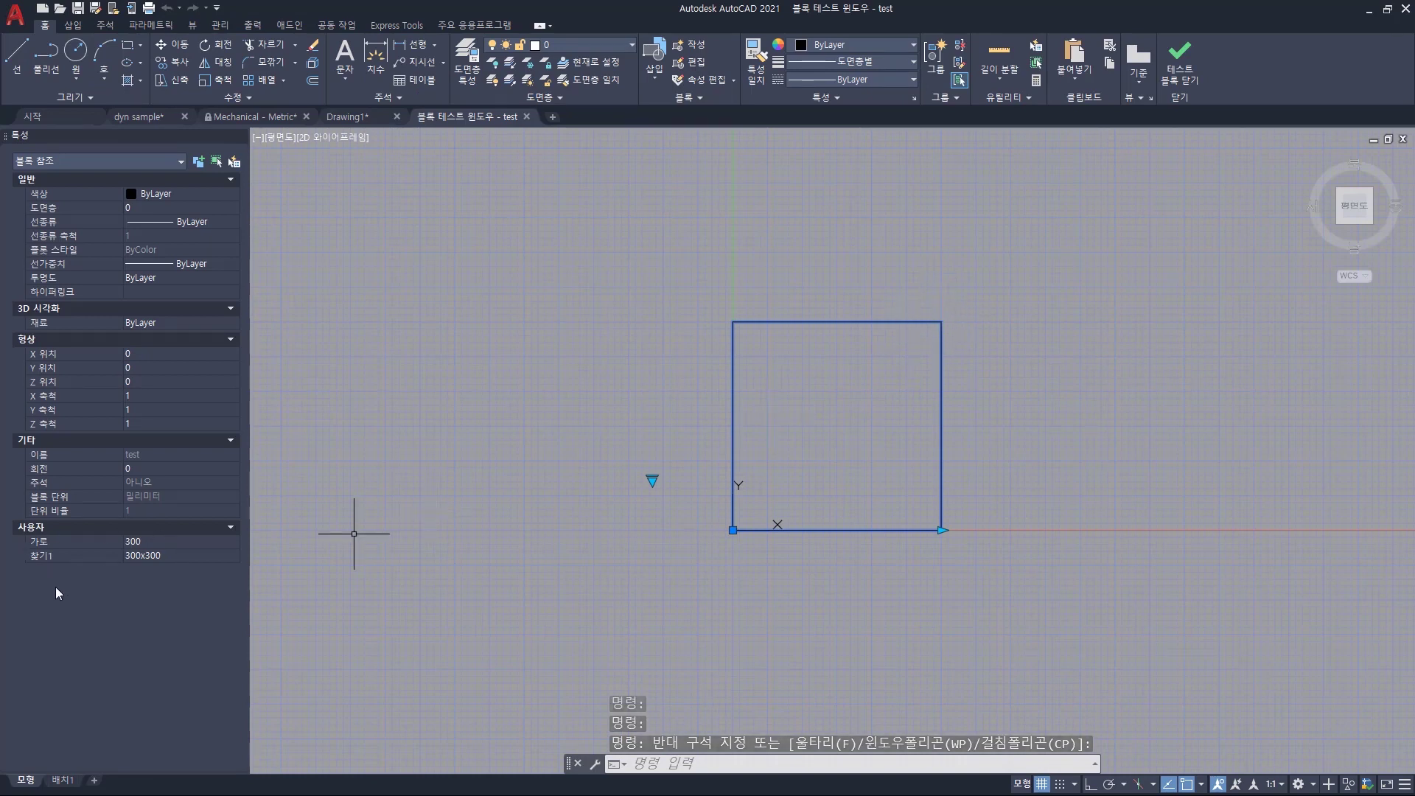
pyautogui.click(1180, 59)
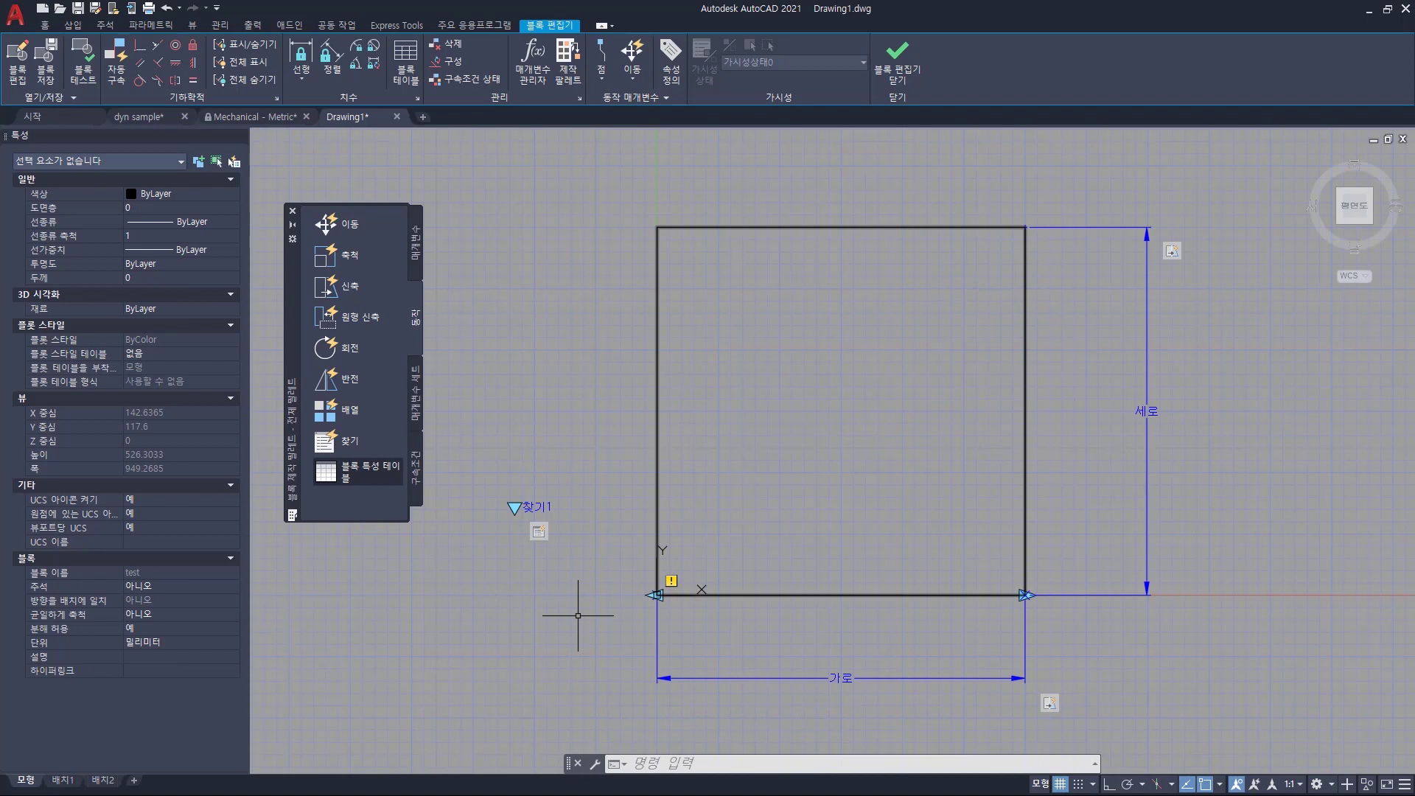
# Set the 가로 linear parameter's number of grips to 0 and its show-properties option (특성 표시) to 아니오.
pyautogui.click(869, 706)
pyautogui.click(821, 629)
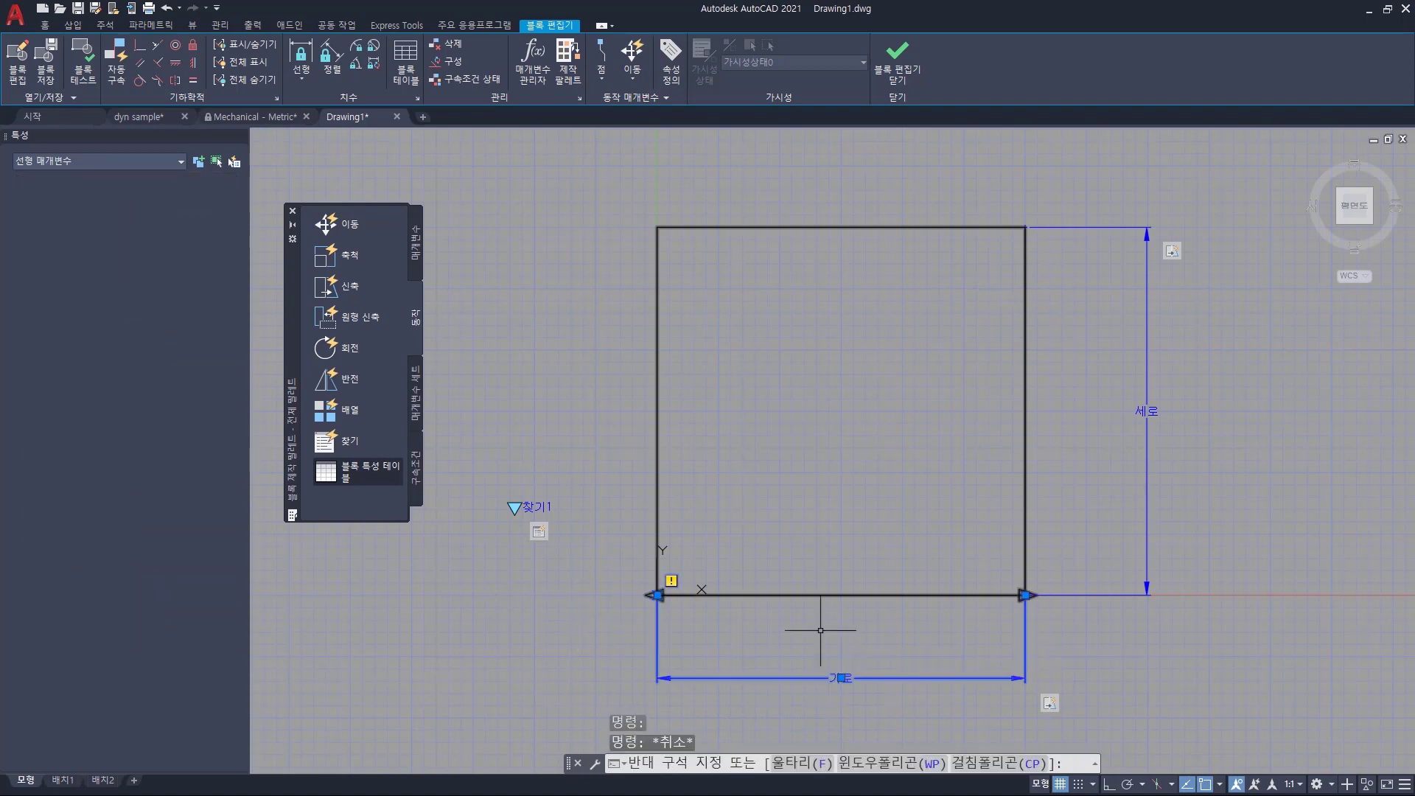
pyautogui.click(143, 628)
pyautogui.click(143, 628)
pyautogui.click(140, 642)
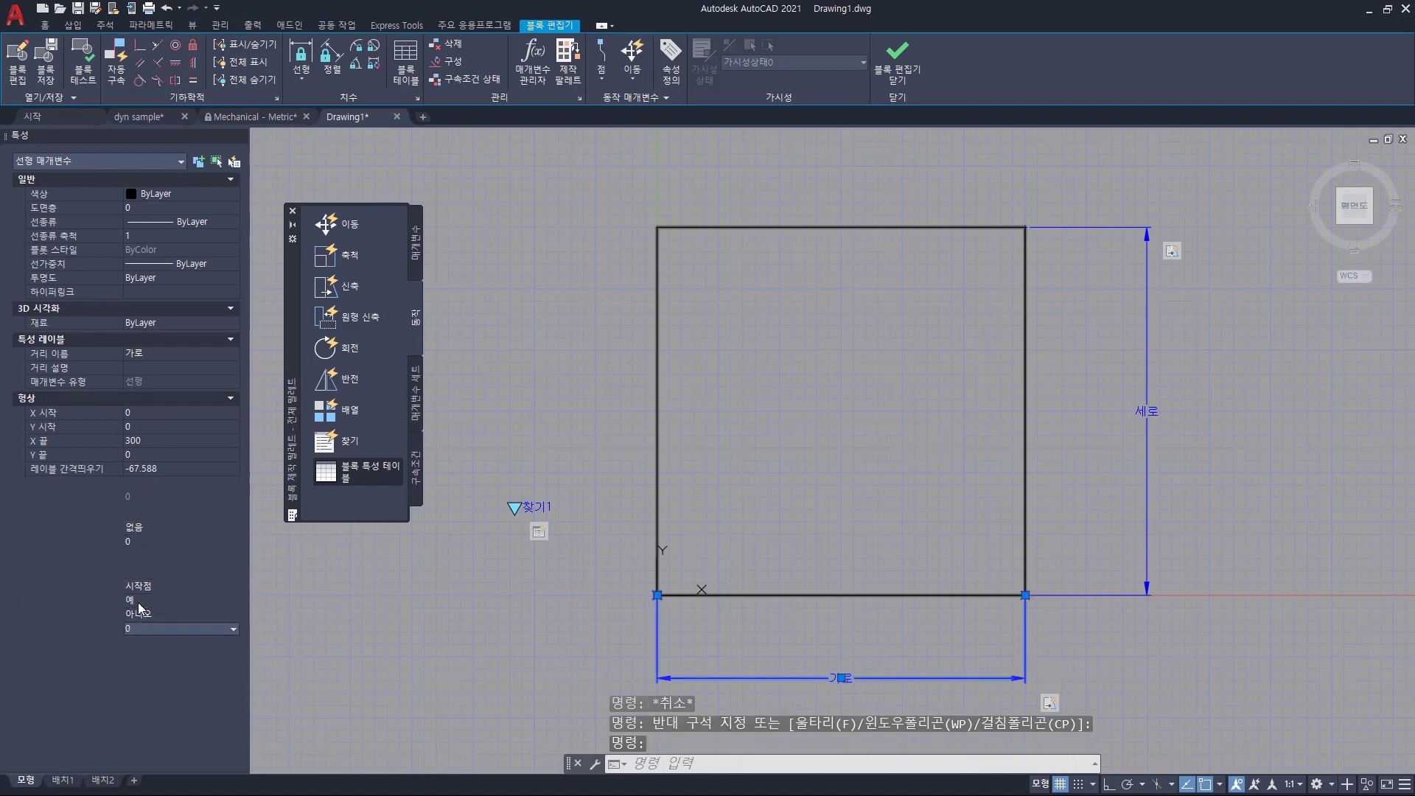
pyautogui.click(139, 595)
pyautogui.click(143, 600)
pyautogui.click(143, 627)
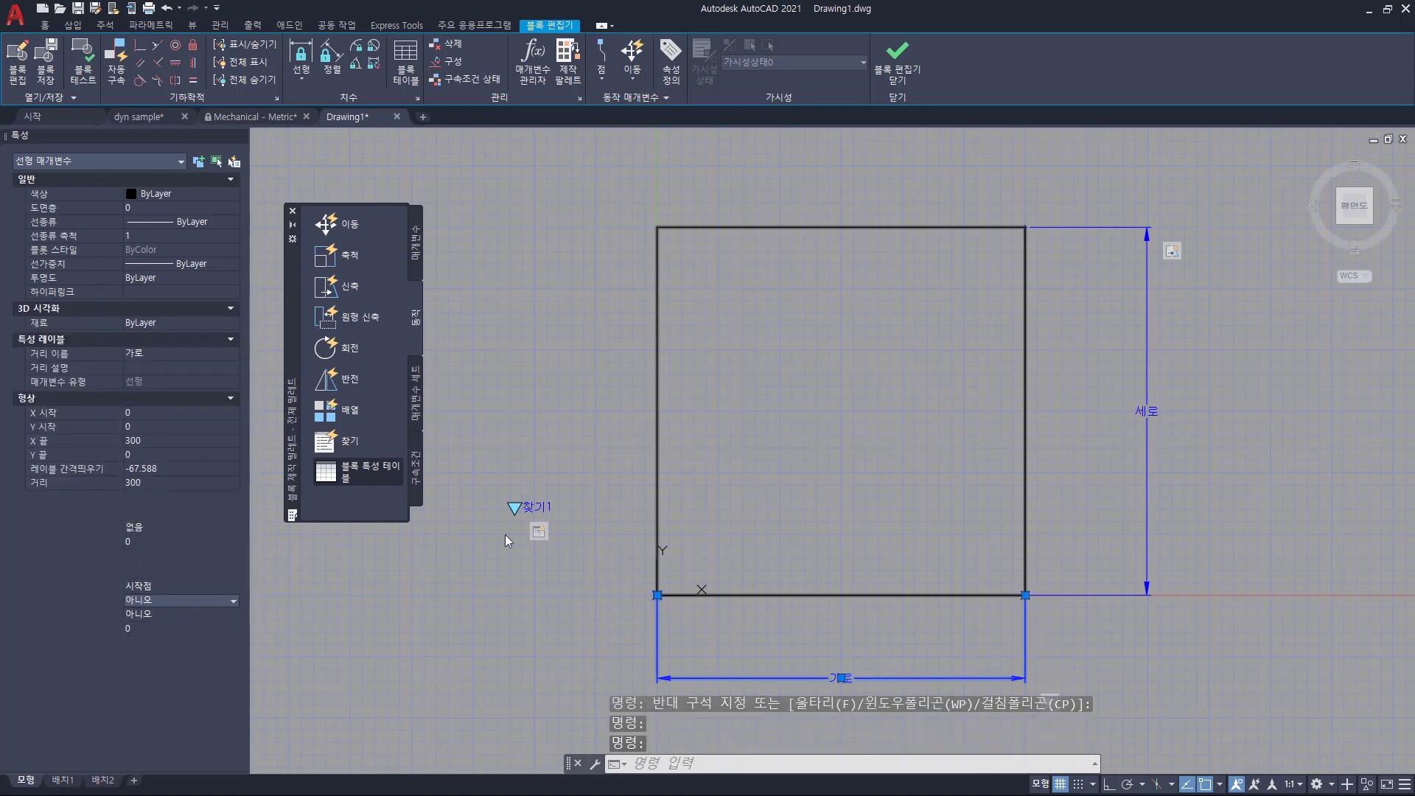
# Close the block editor saving the changes, and set the placed block's 찾기1 property to 44.
pyautogui.click(897, 57)
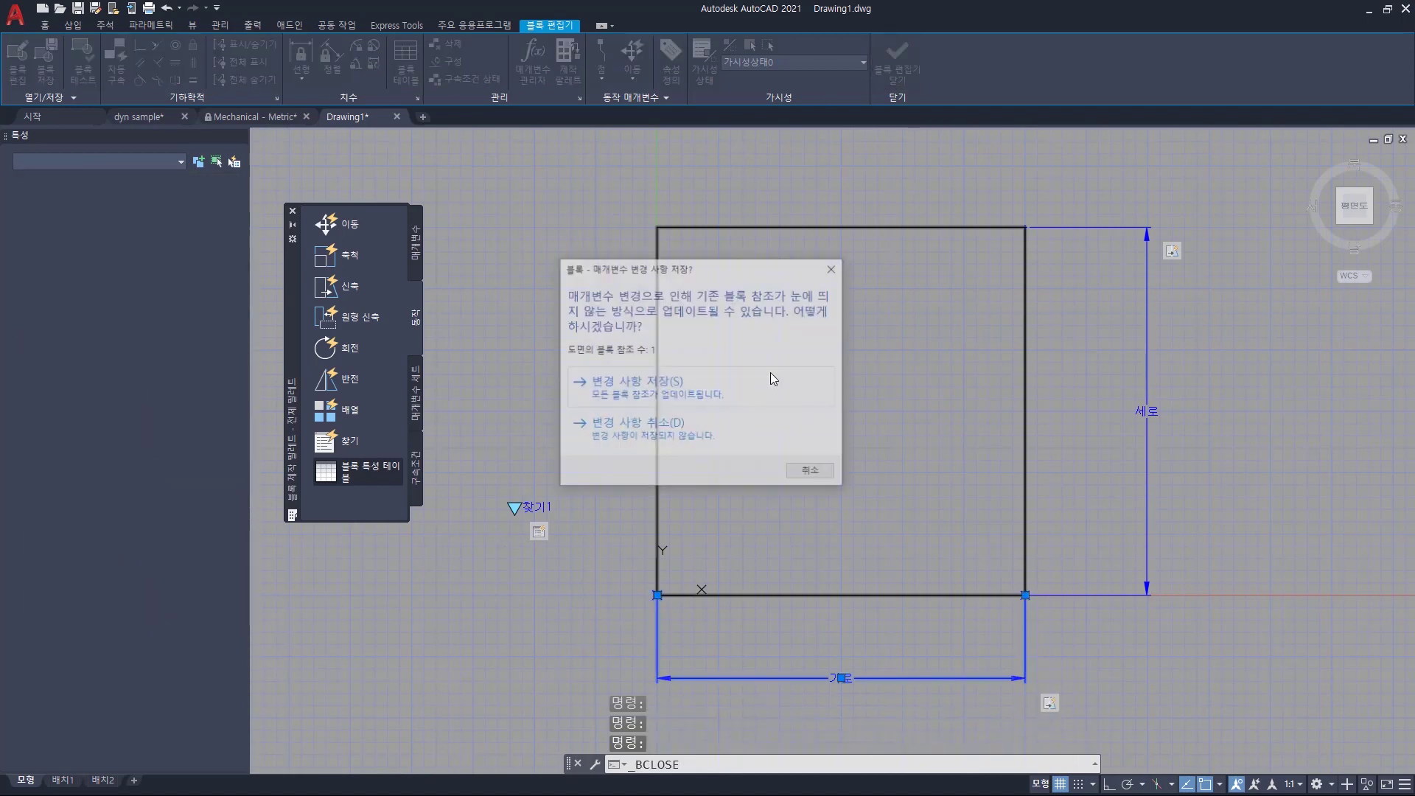
pyautogui.click(708, 383)
pyautogui.click(749, 325)
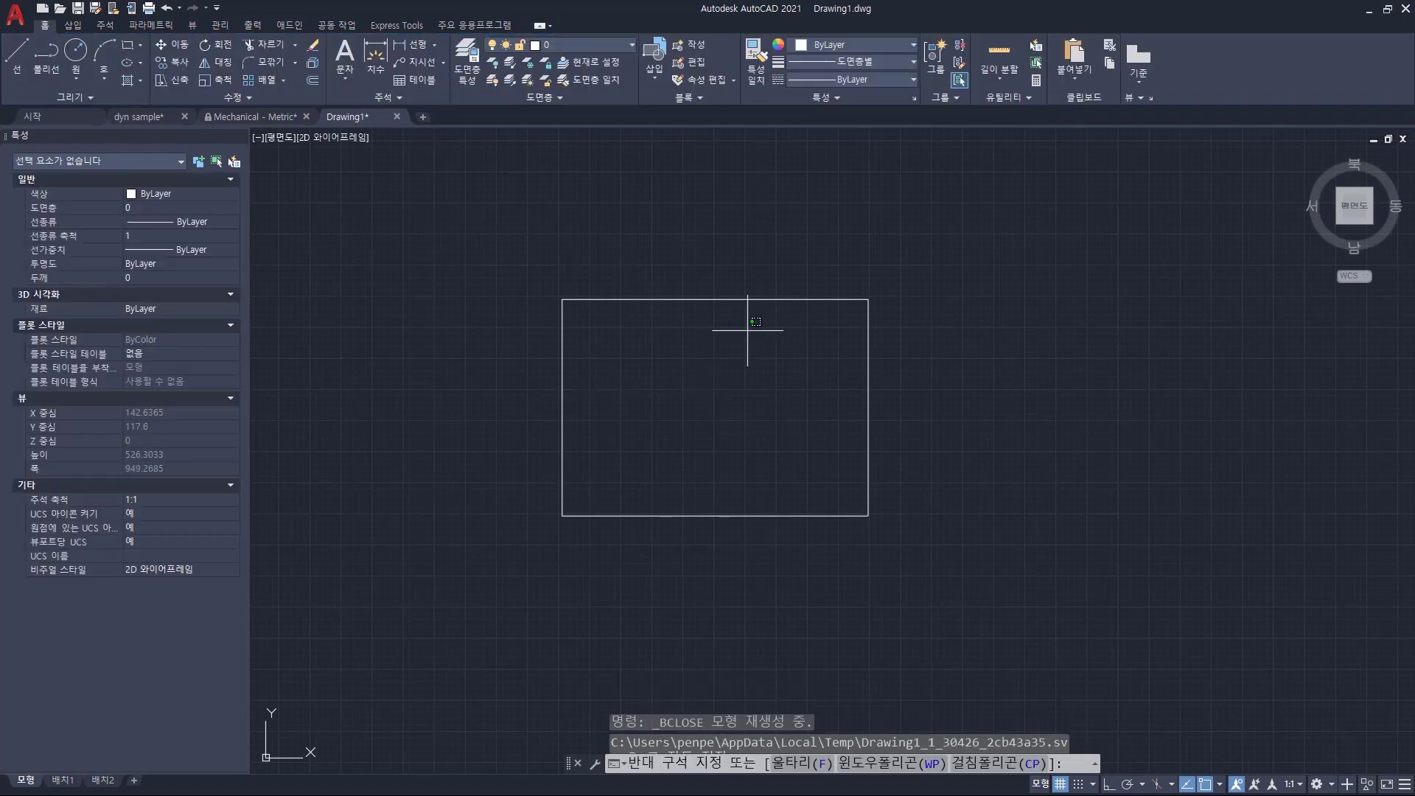
pyautogui.click(695, 277)
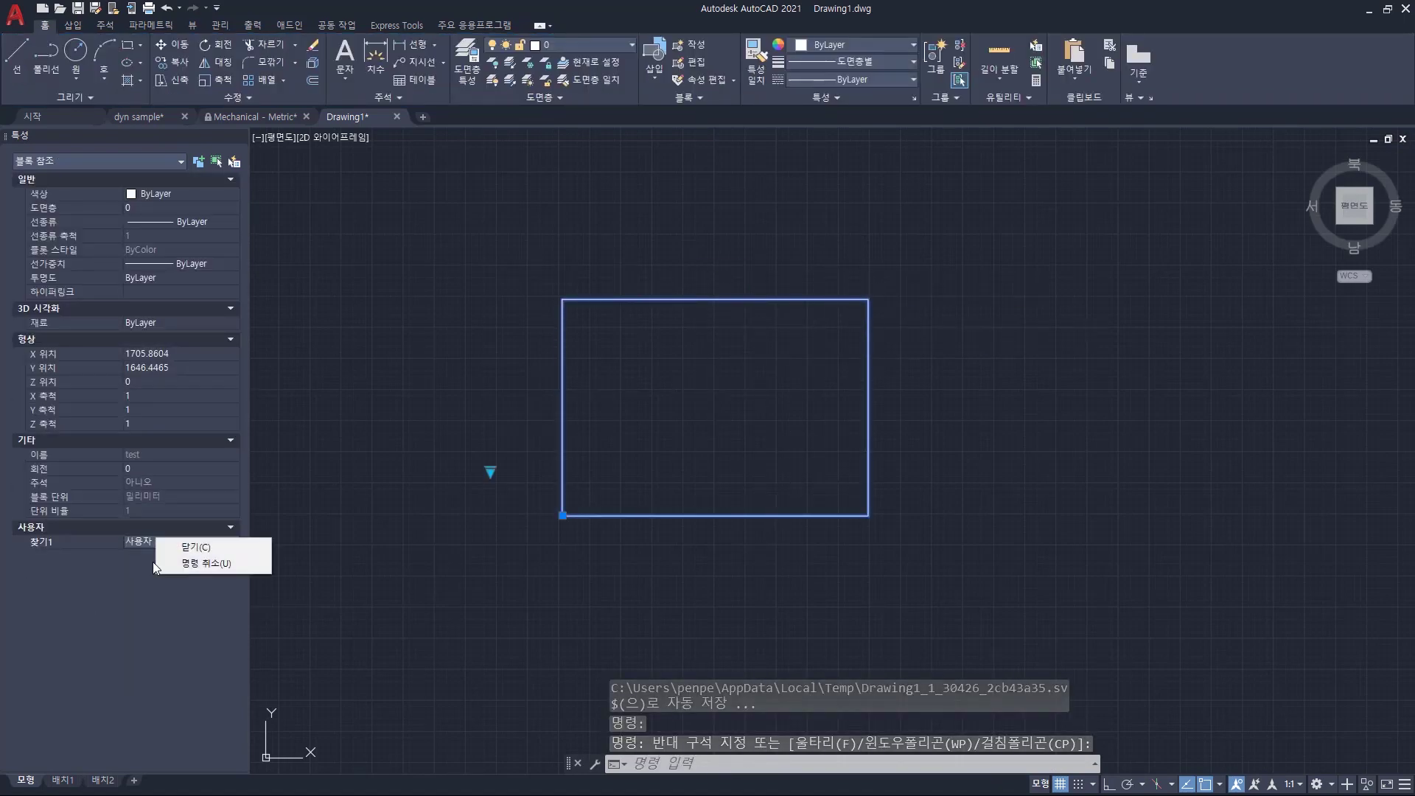
pyautogui.click(159, 542)
pyautogui.click(159, 541)
pyautogui.click(153, 610)
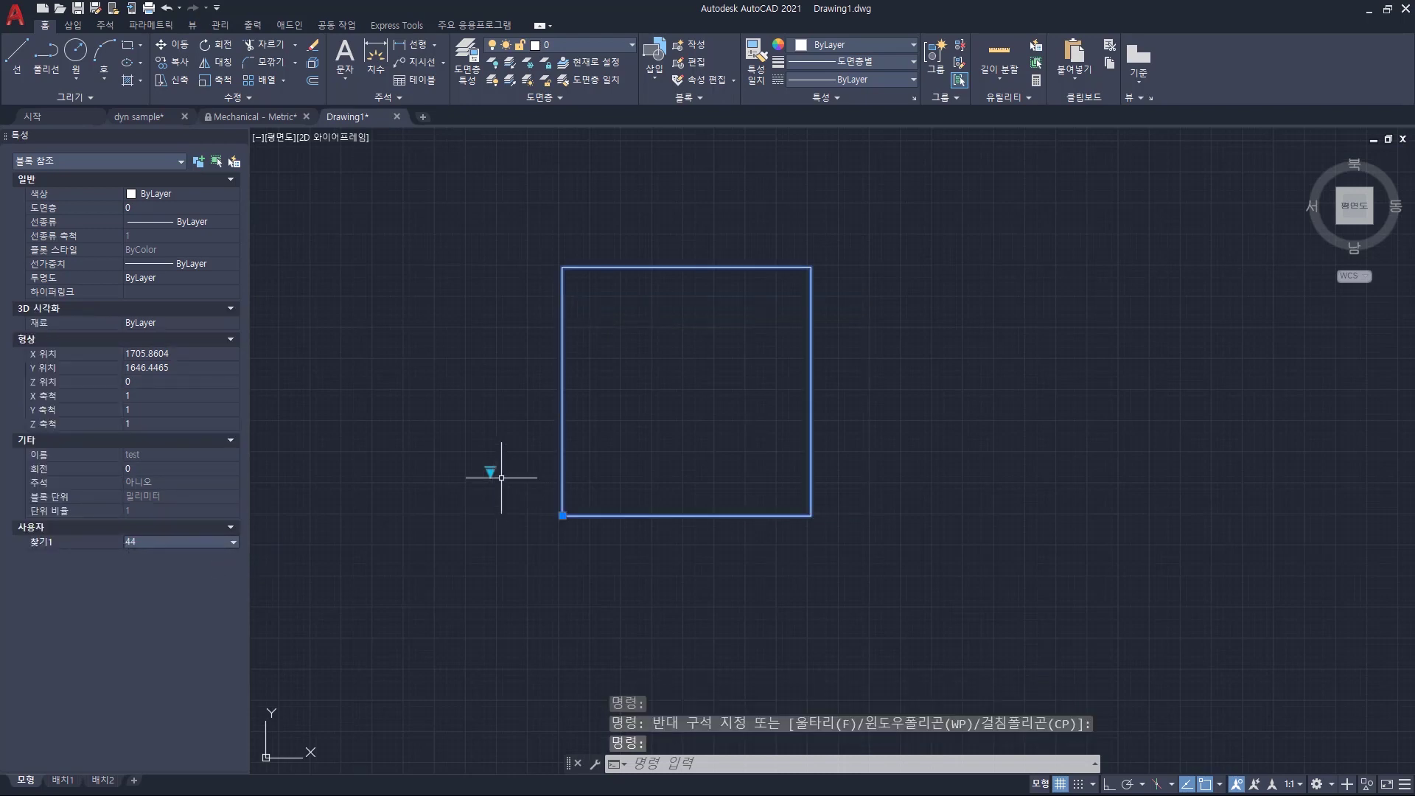
# Switch the block's size through its lookup grip to 35 and finally to 53.
pyautogui.click(491, 472)
pyautogui.click(530, 554)
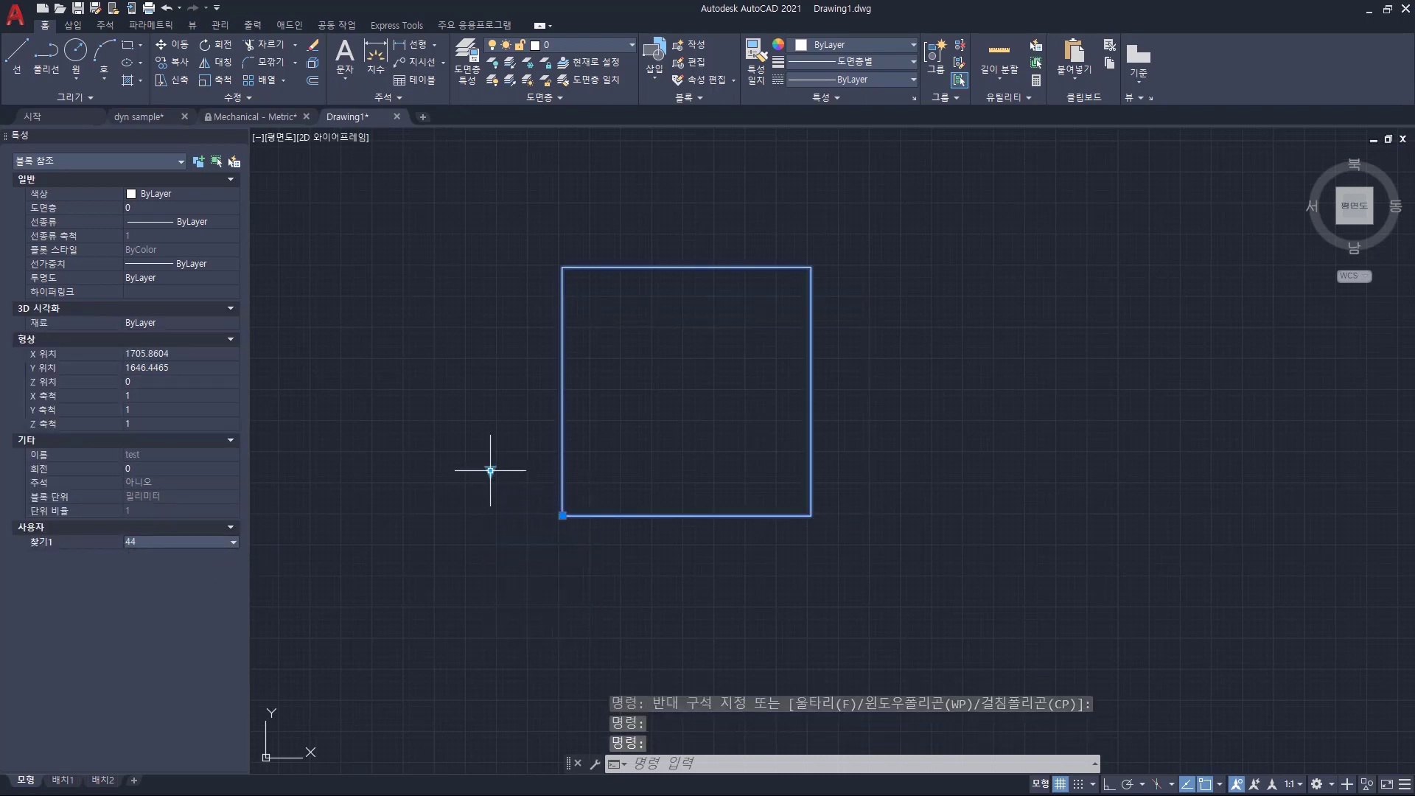
pyautogui.click(490, 472)
pyautogui.click(523, 581)
pyautogui.click(490, 472)
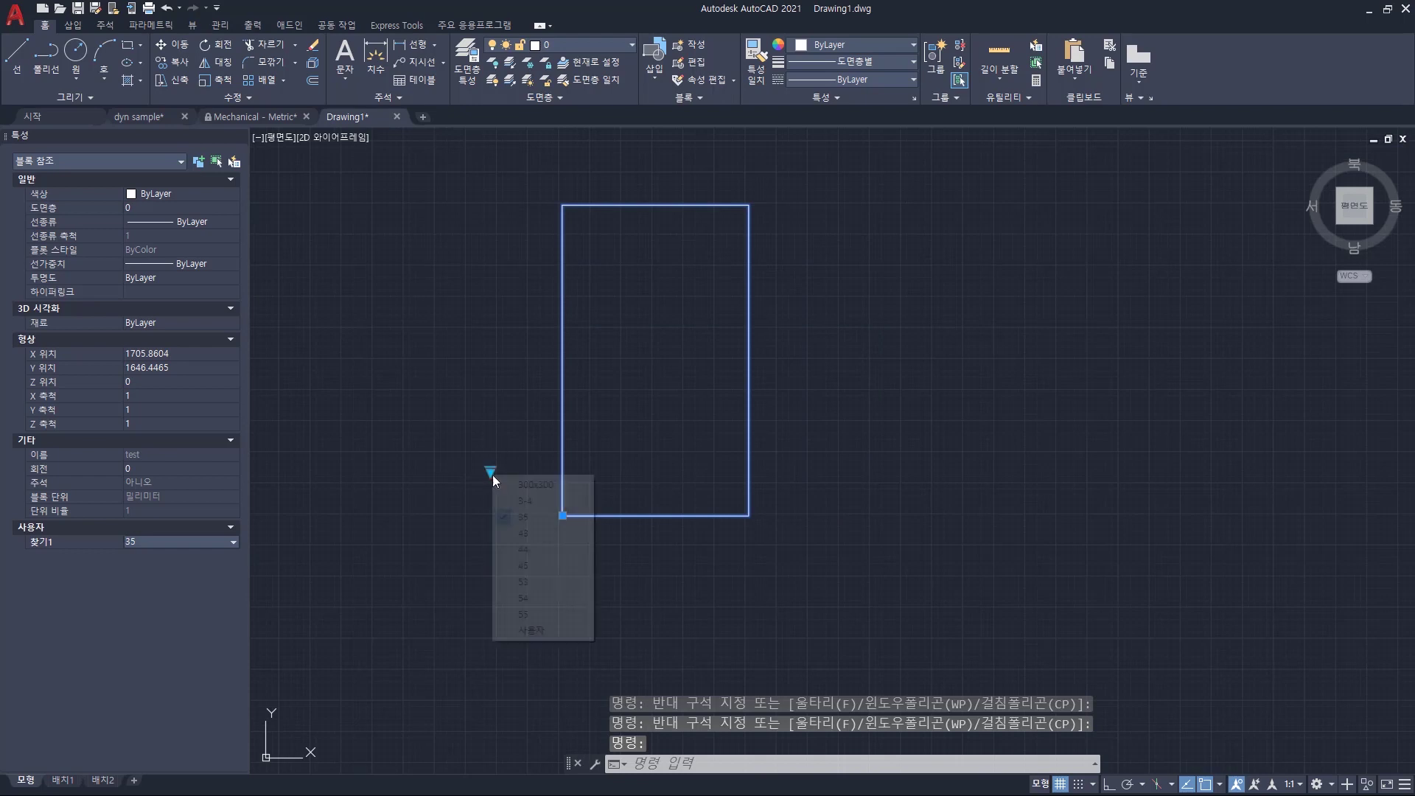
pyautogui.click(536, 583)
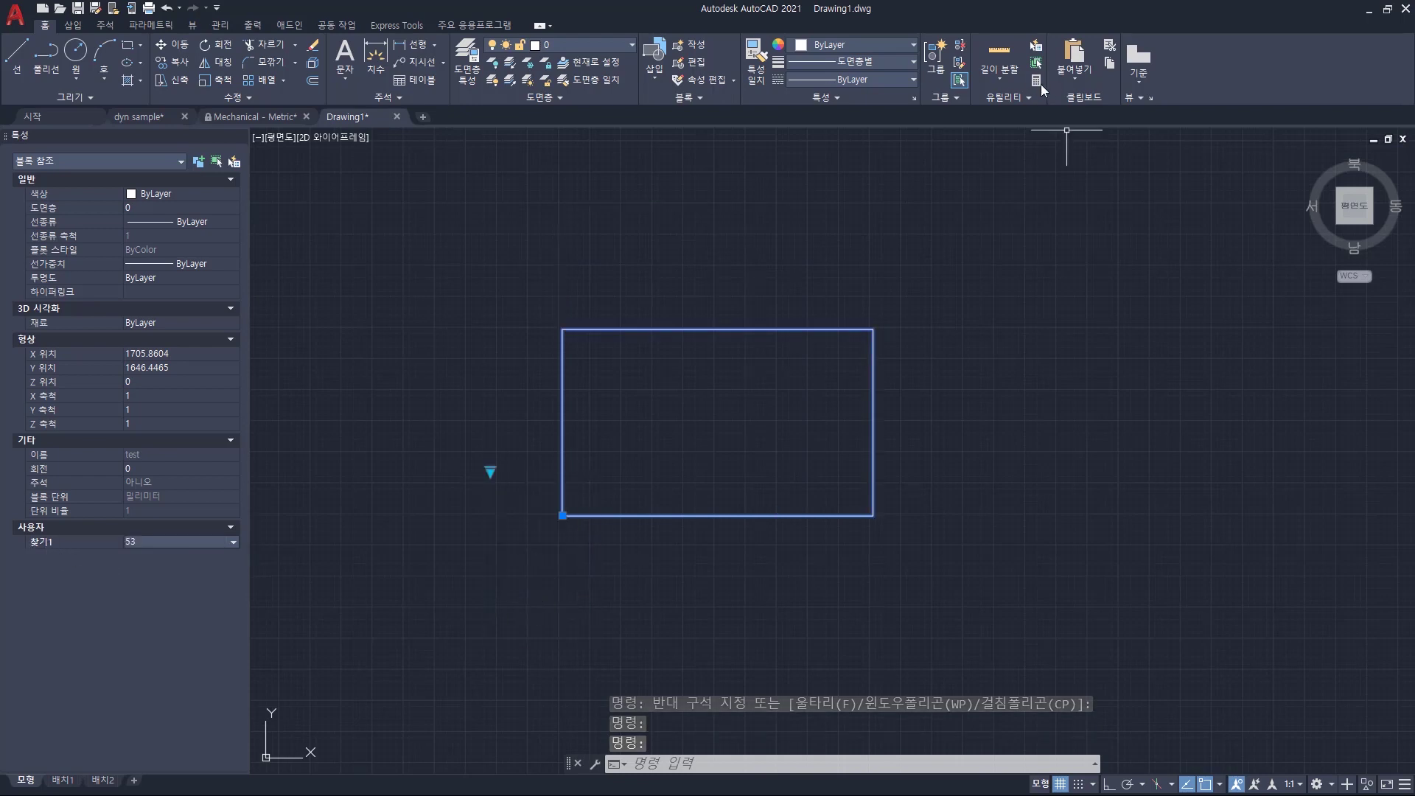
# Reopen the test block in the block editor with the BE command and select the 찾기1 lookup parameter.
pyautogui.write('be')
pyautogui.press('Return')
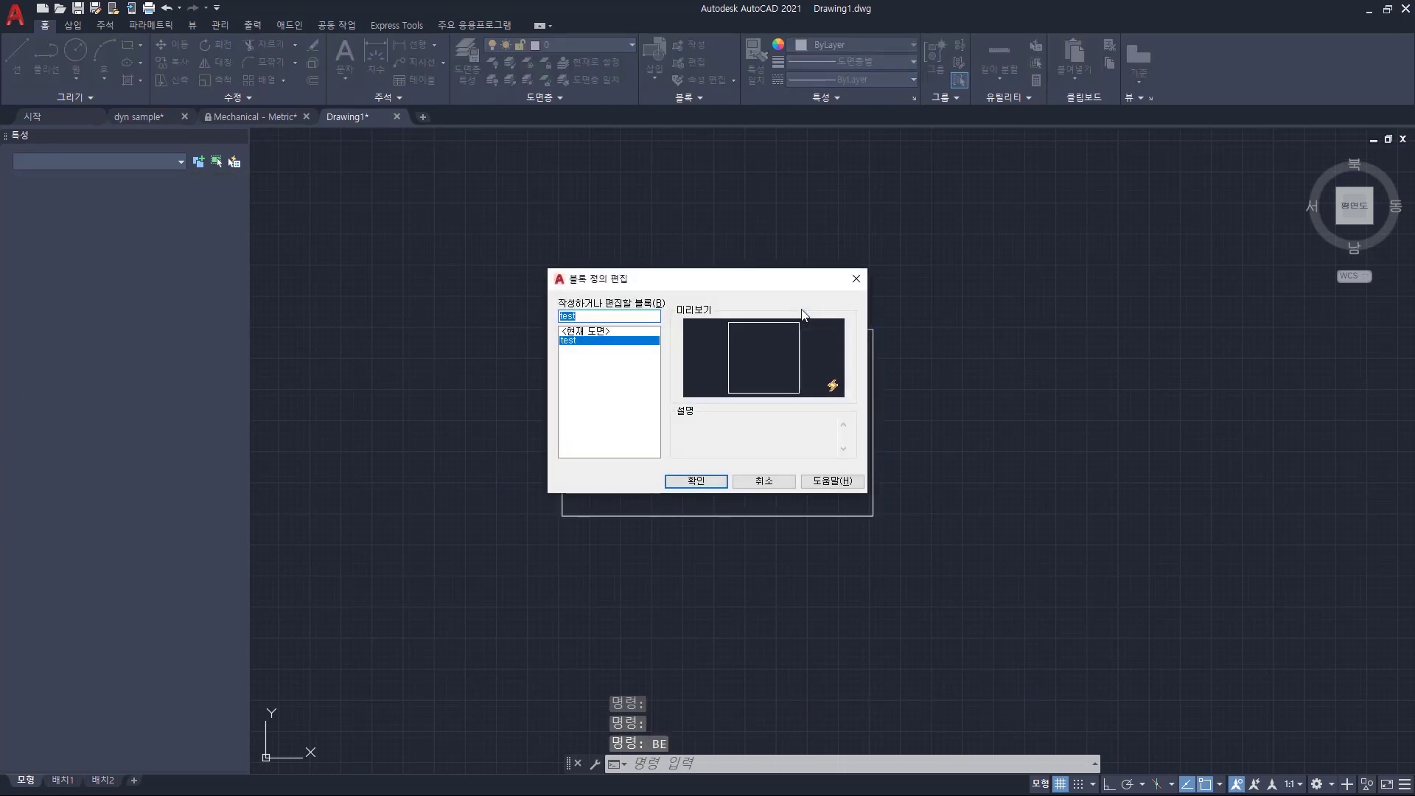
pyautogui.press('Return')
pyautogui.click(522, 503)
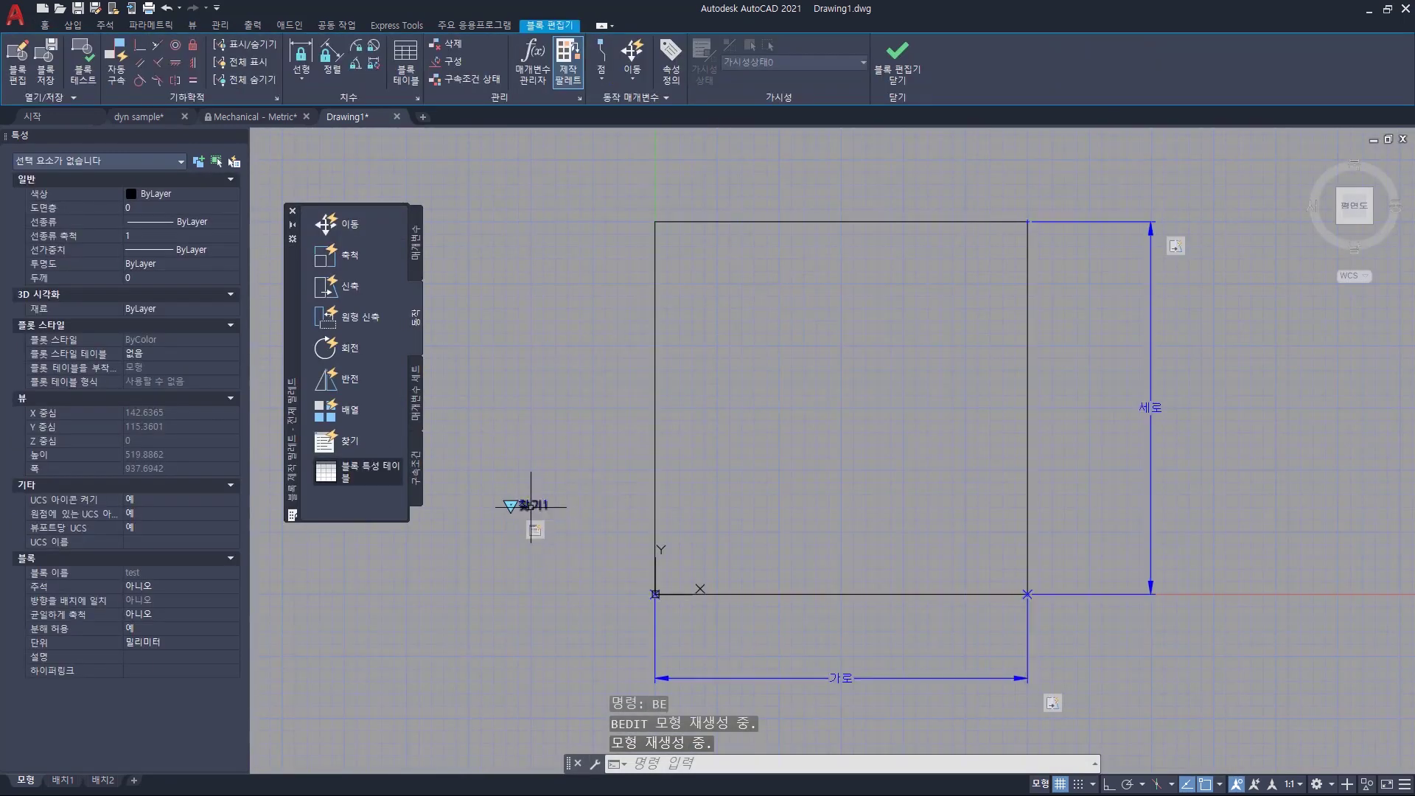
# Rename the selected lookup parameter to 규격.
pyautogui.click(160, 355)
pyautogui.write('r')
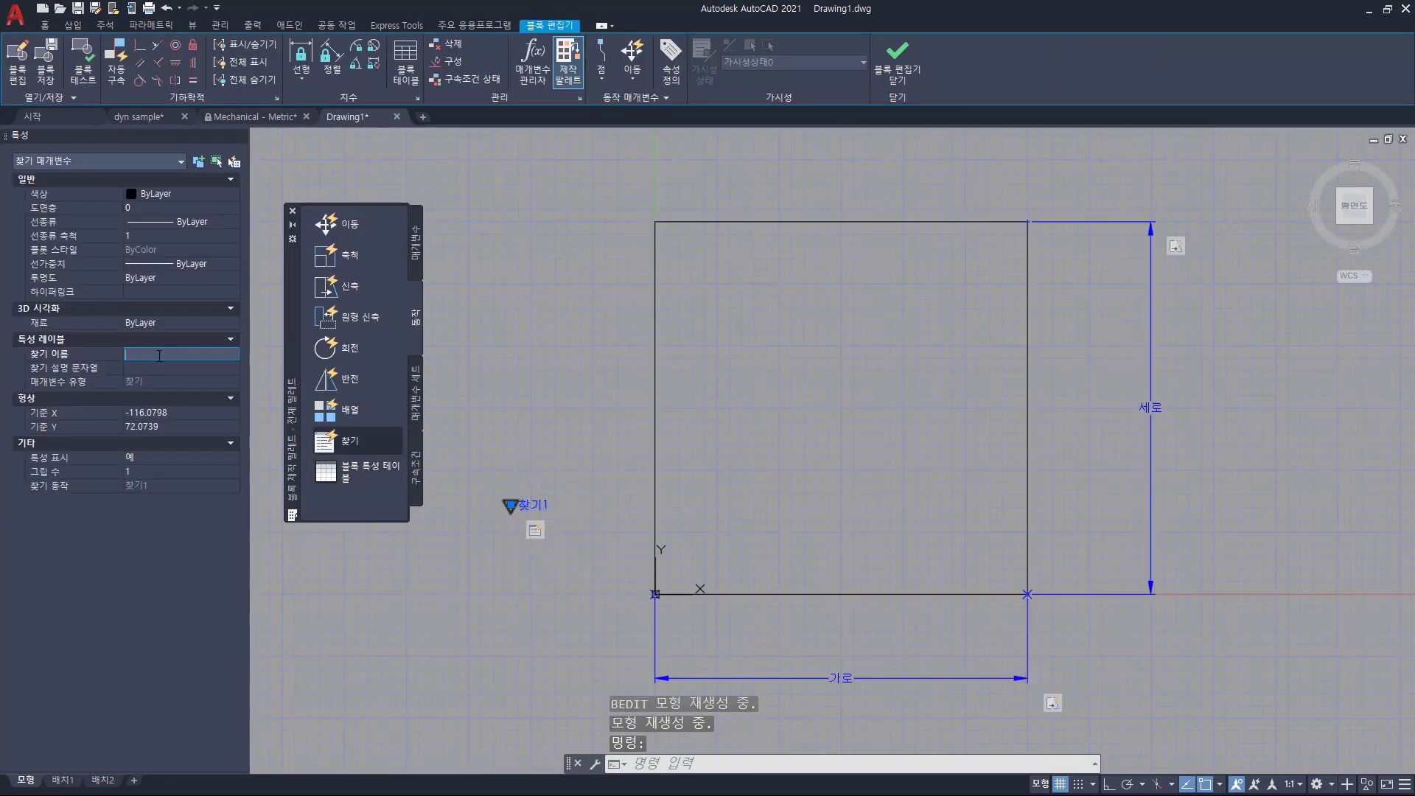
pyautogui.press('Tab')
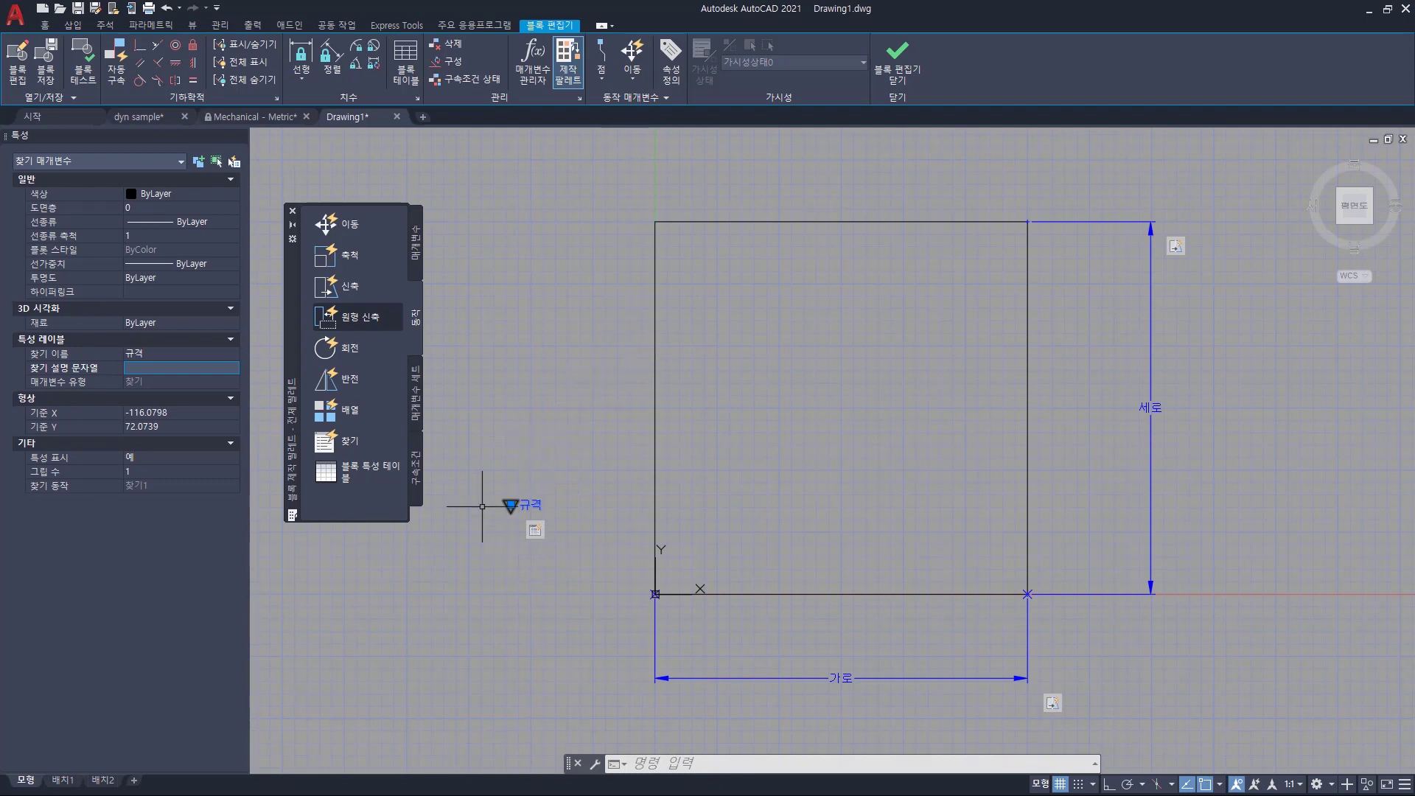
pyautogui.press('Escape')
pyautogui.press('Escape')
pyautogui.press('Escape')
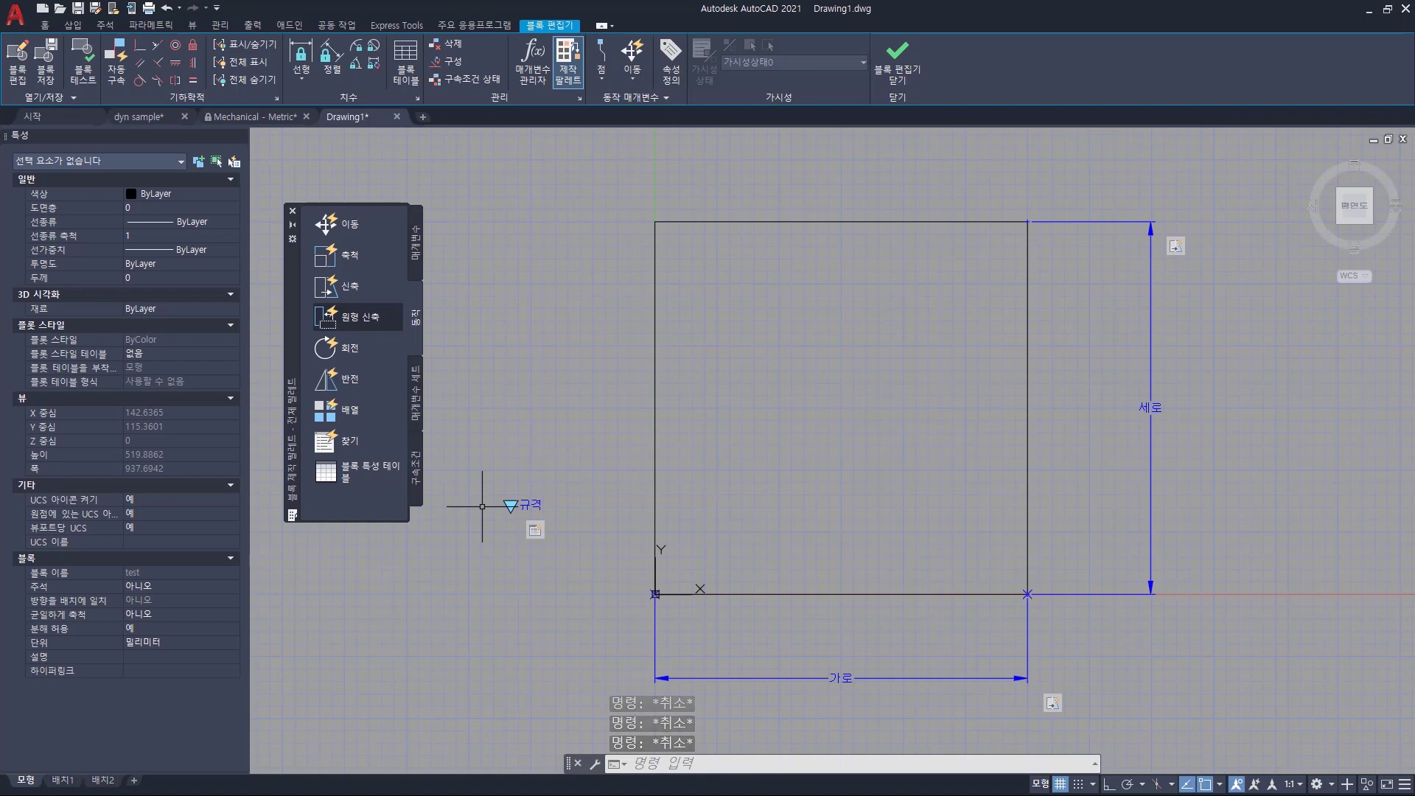
# Test the block with its 규격 property switched to 35, and close the test window.
pyautogui.click(83, 70)
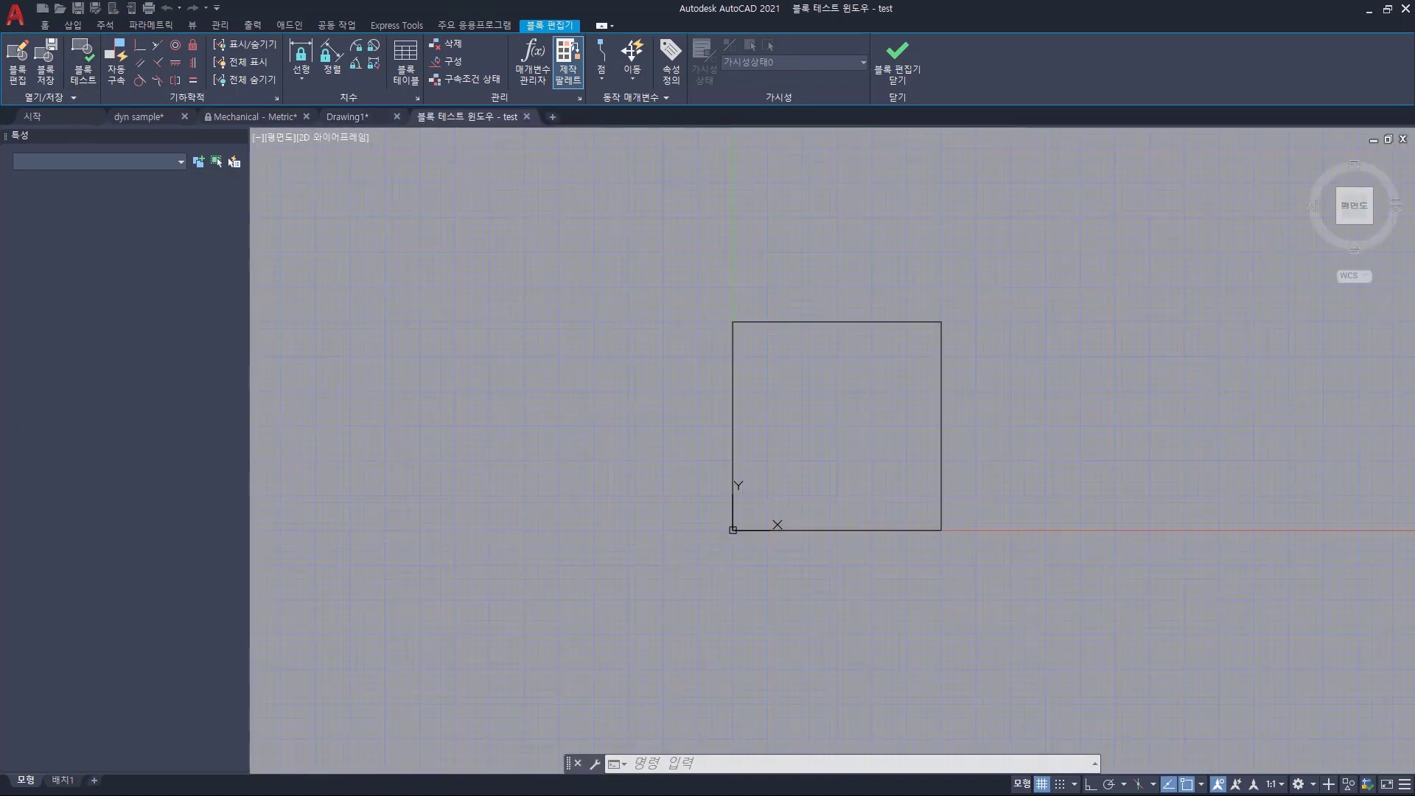
pyautogui.click(838, 279)
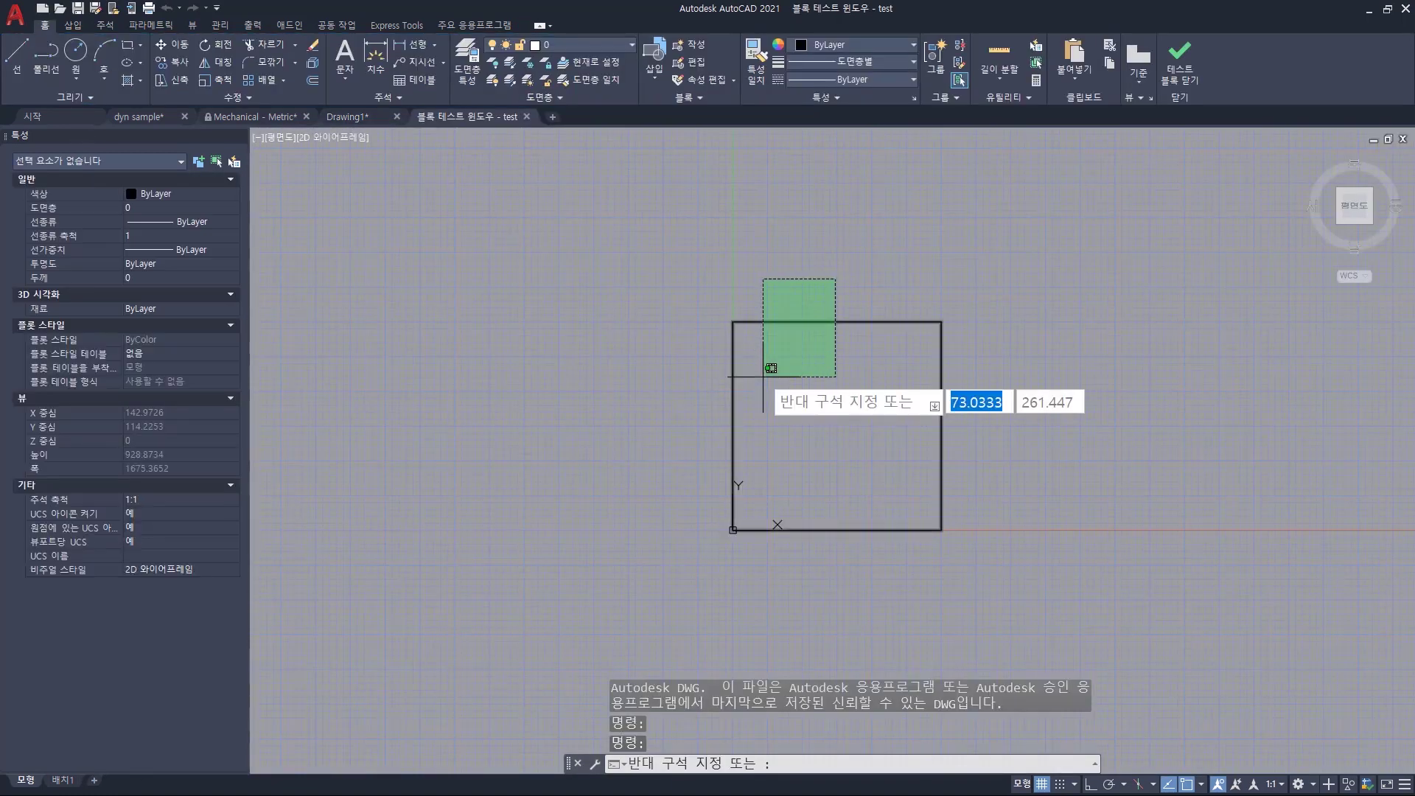
pyautogui.click(763, 376)
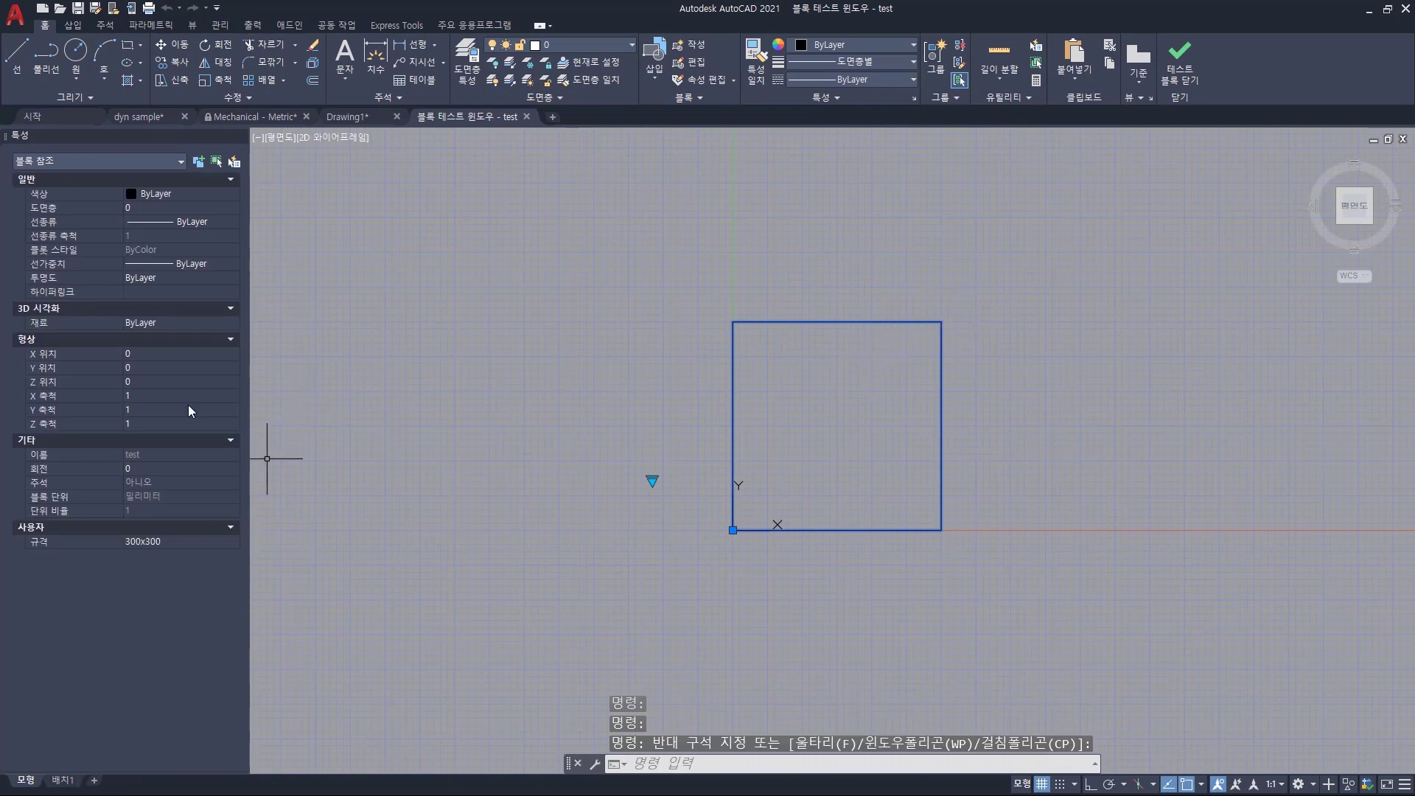
pyautogui.click(165, 542)
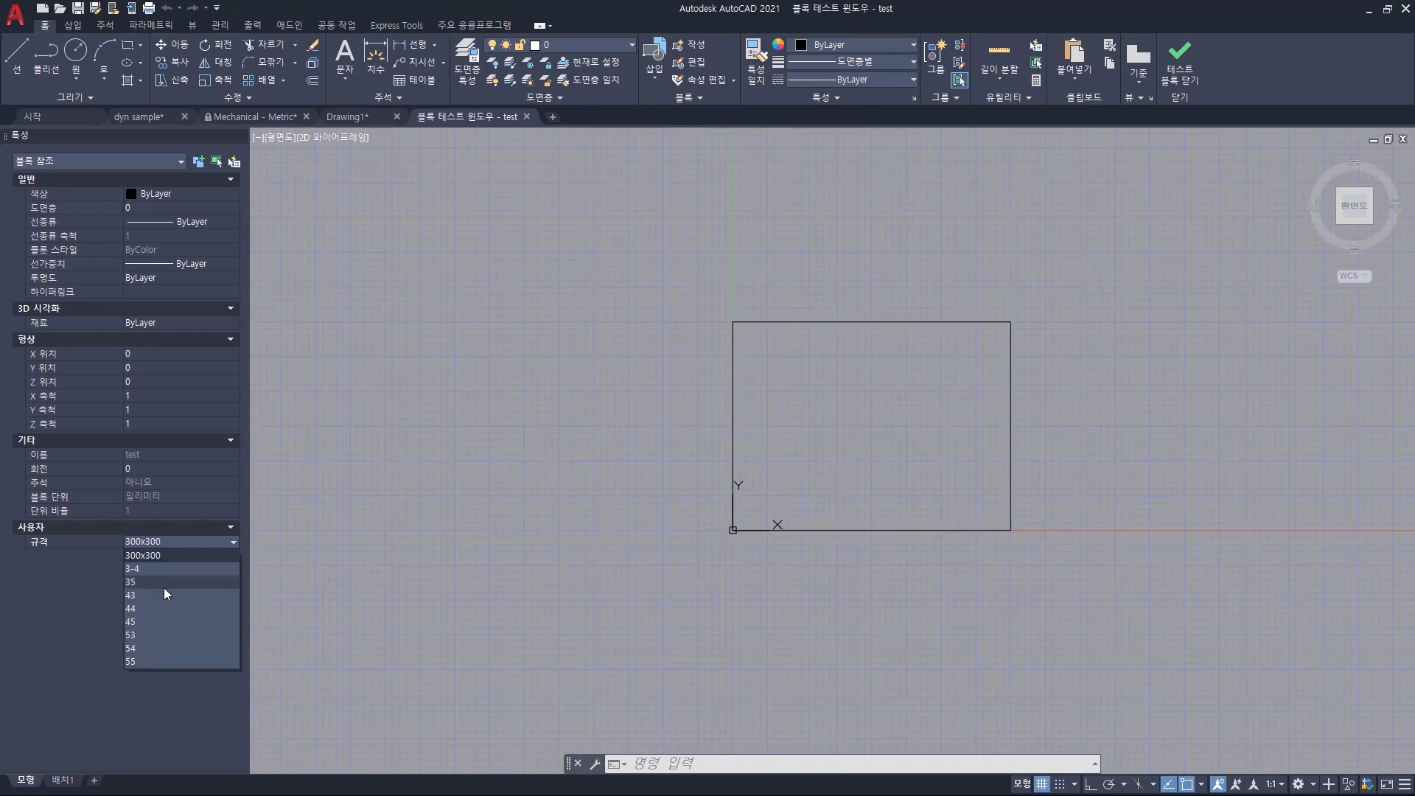
pyautogui.click(165, 583)
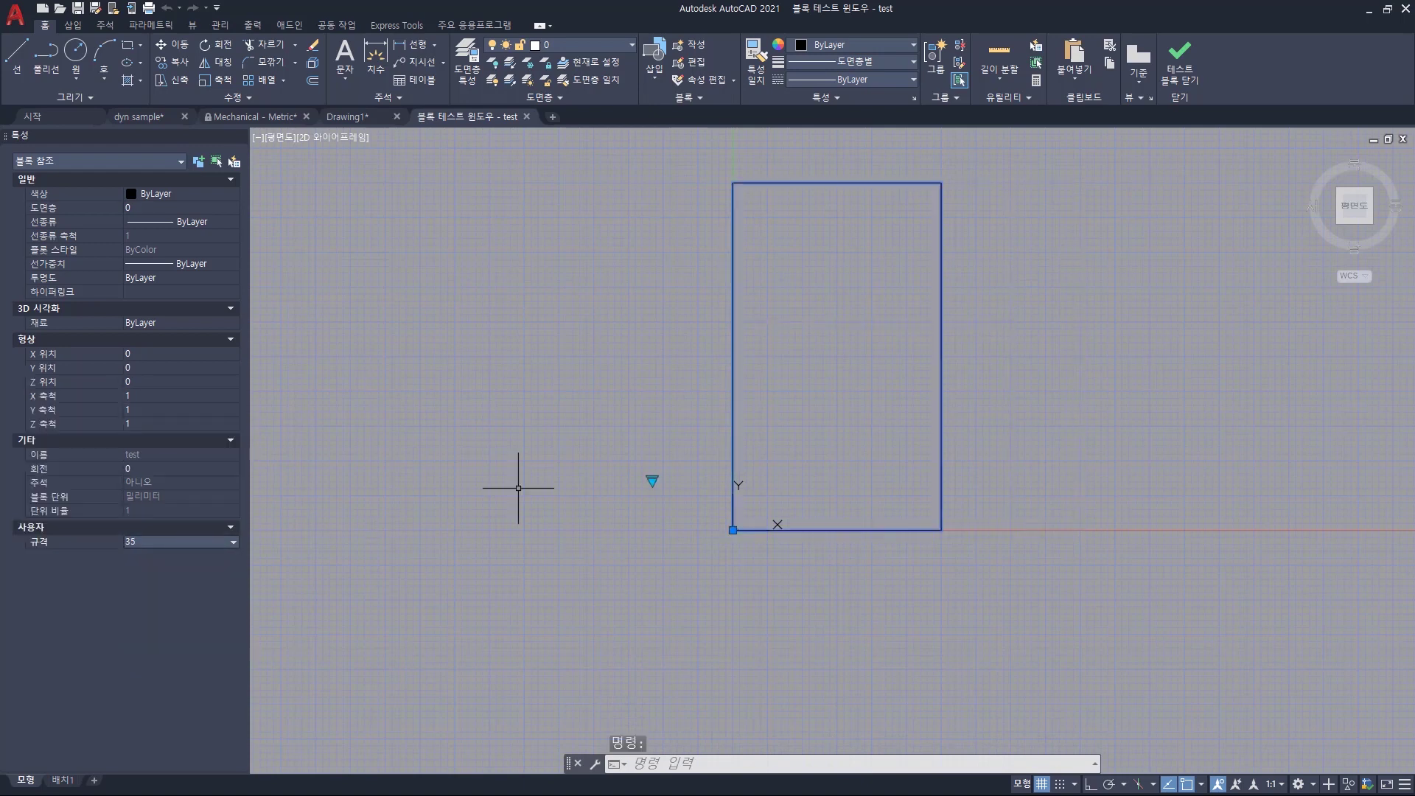
pyautogui.click(1183, 64)
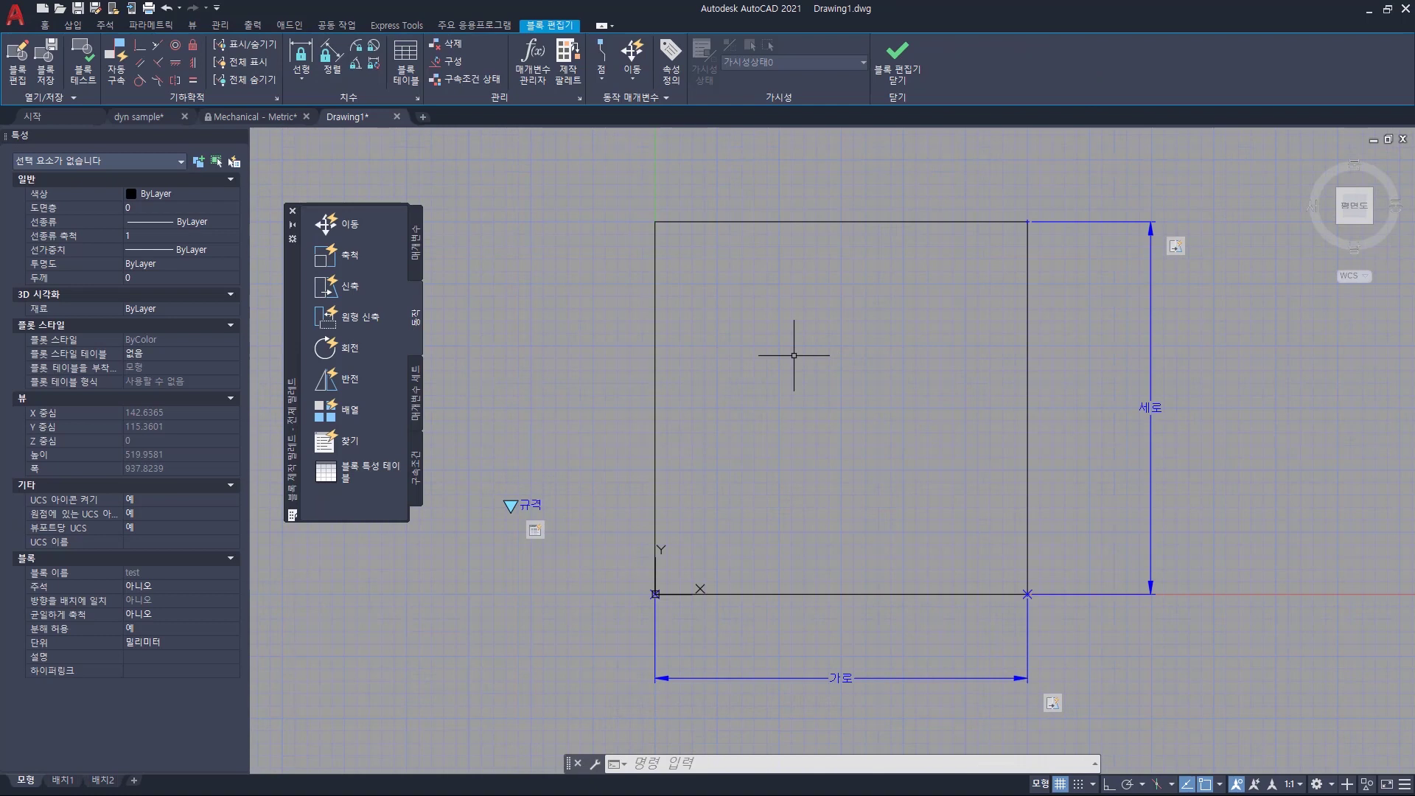
# Draw a circle of radius 150 centred on the square's lower-left corner.
pyautogui.write('c')
pyautogui.press('Return')
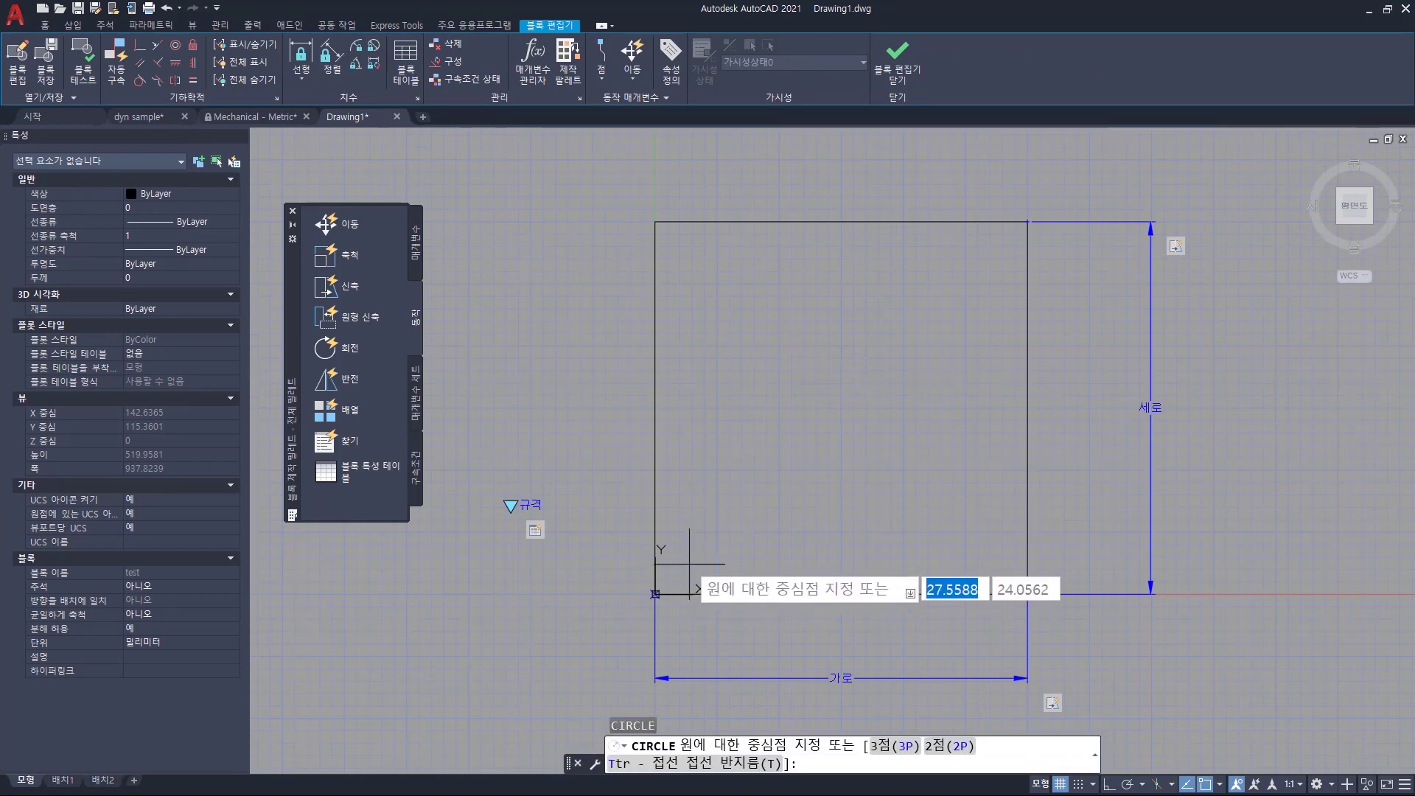
pyautogui.click(654, 594)
pyautogui.click(769, 445)
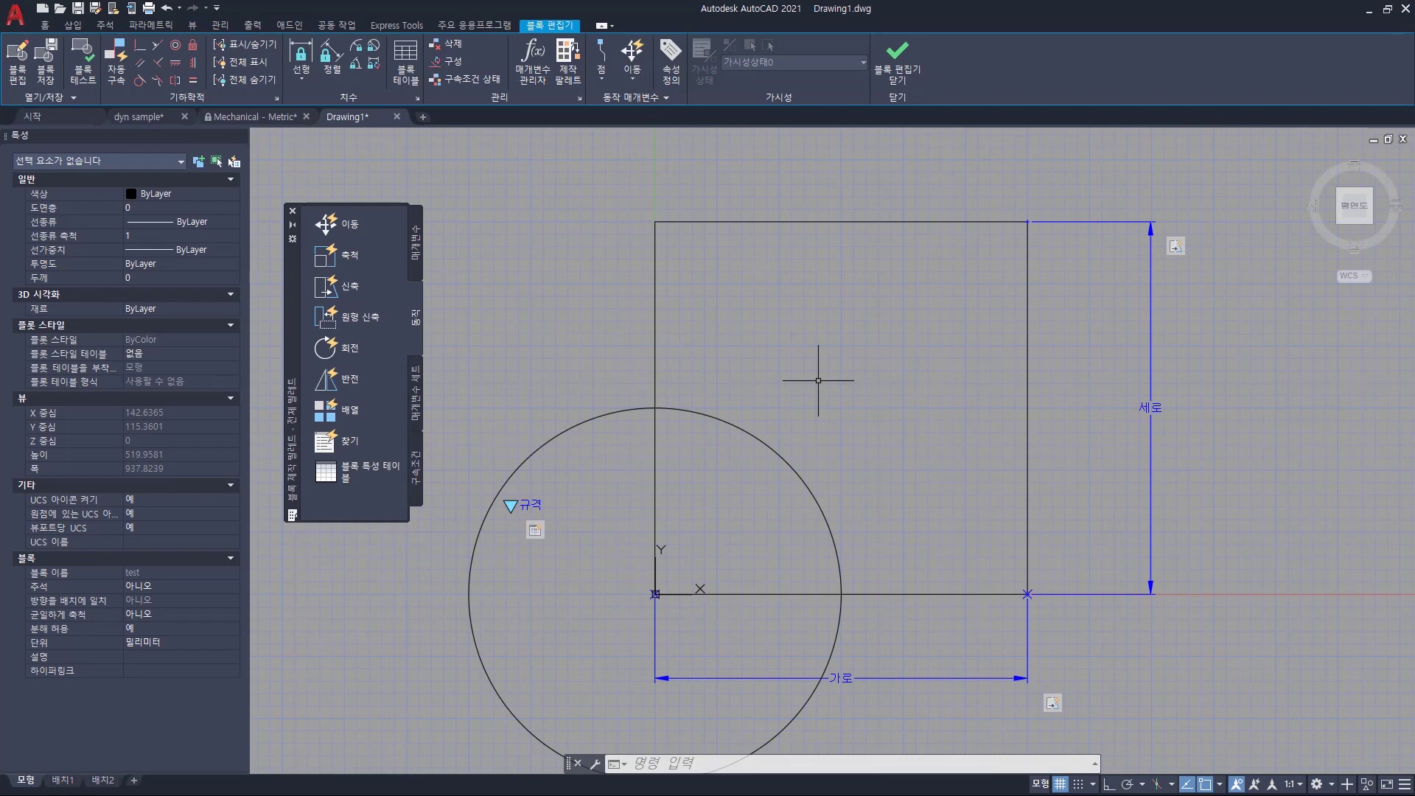
pyautogui.click(818, 380)
pyautogui.click(766, 472)
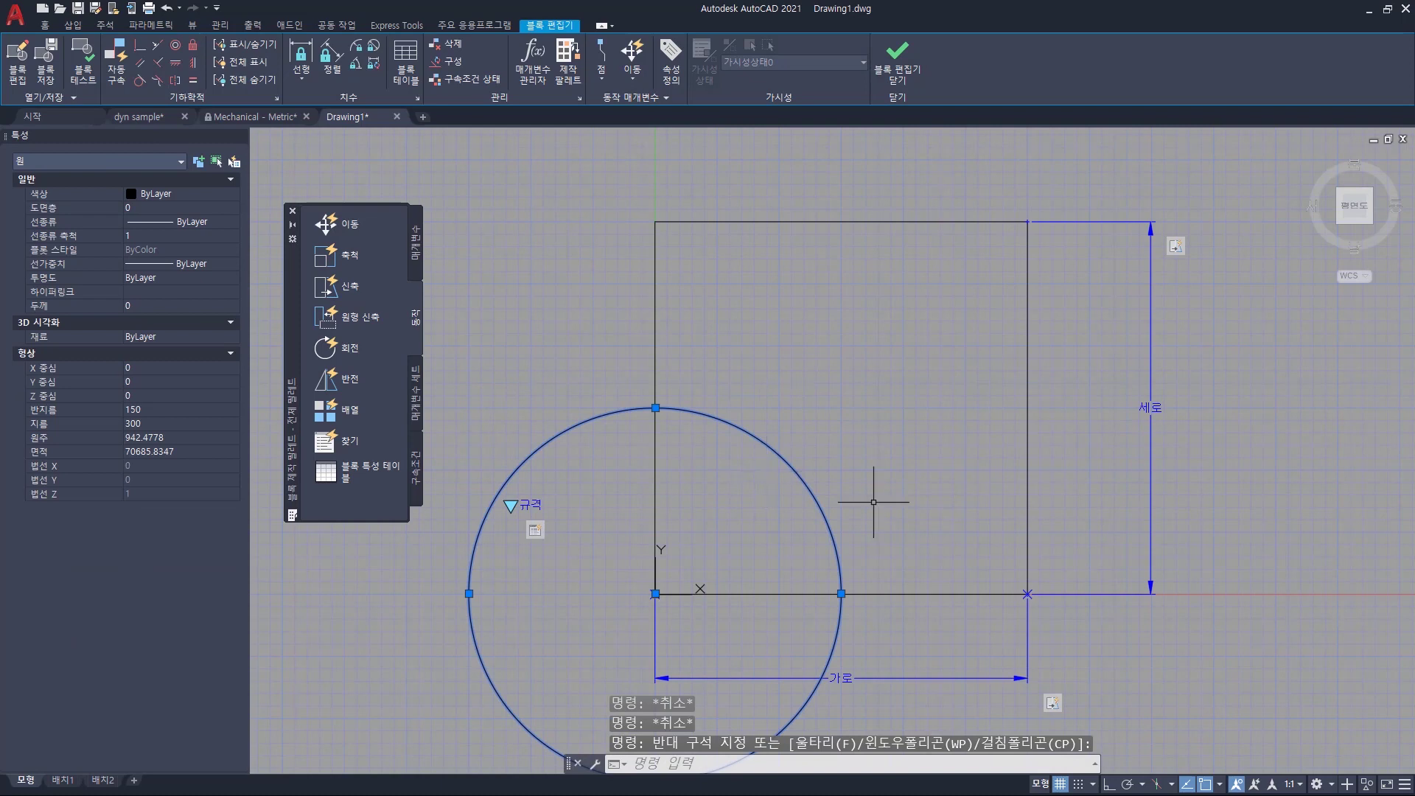
pyautogui.press('Escape')
# Add a linear parameter from the circle's centre to its top quadrant, with the label beside the circle's left edge.
pyautogui.click(417, 250)
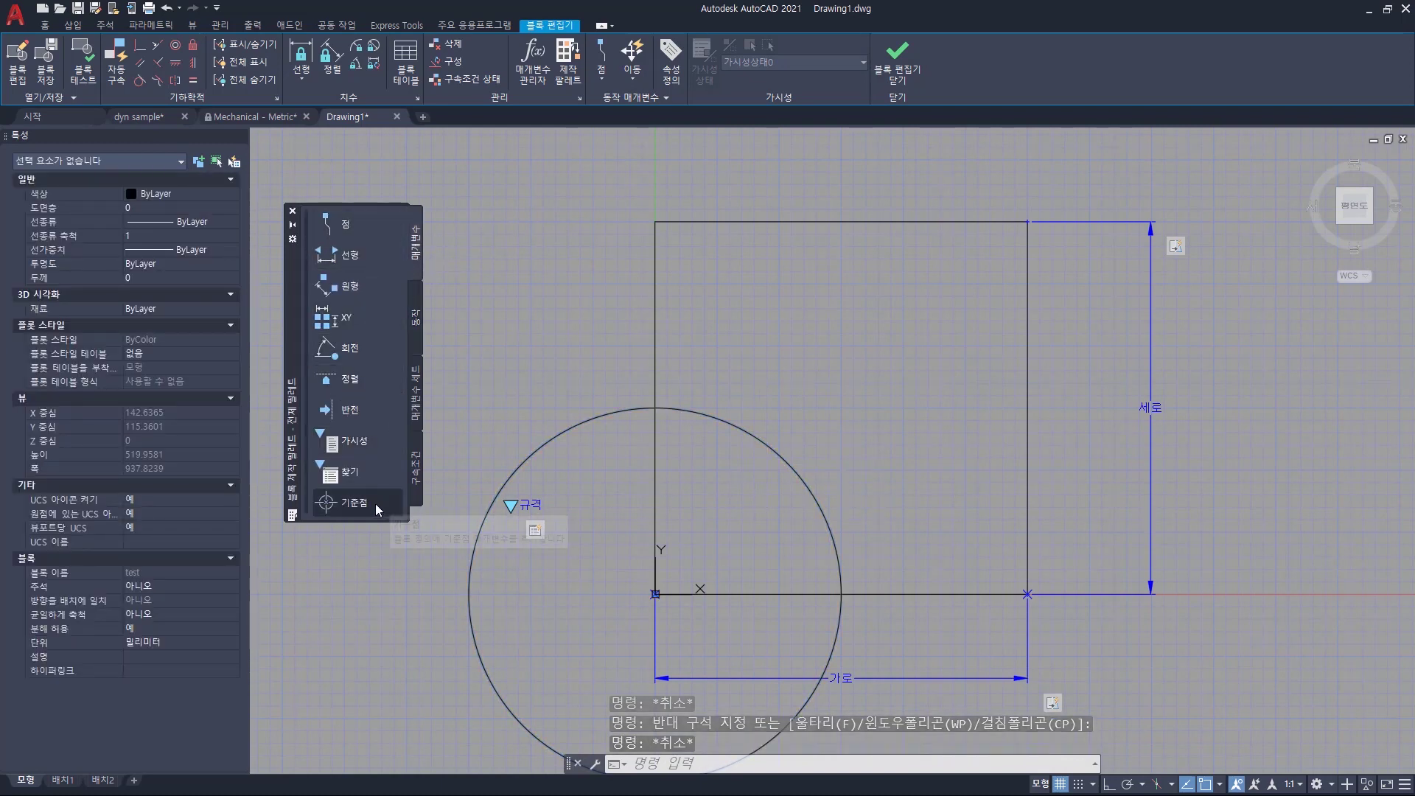
pyautogui.click(361, 258)
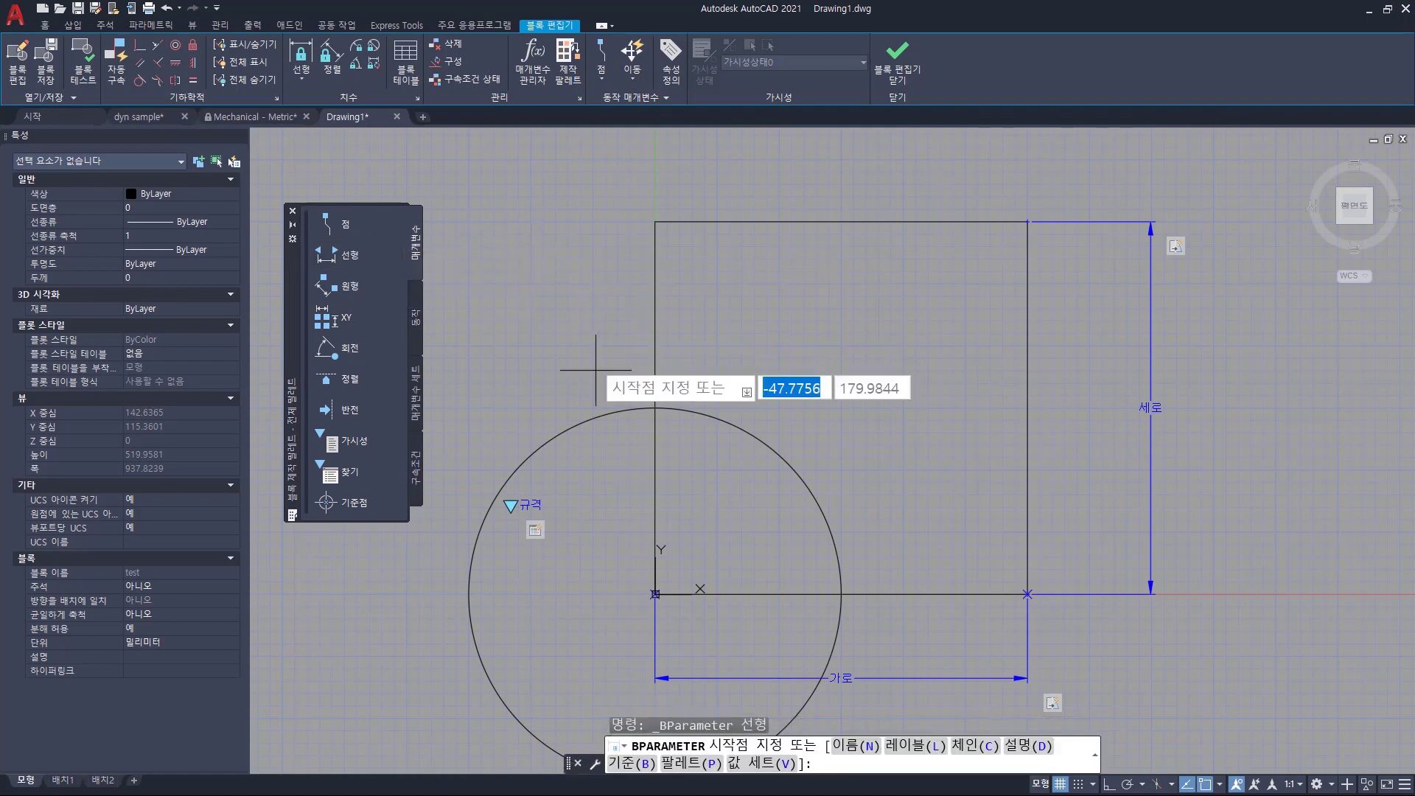
pyautogui.click(654, 594)
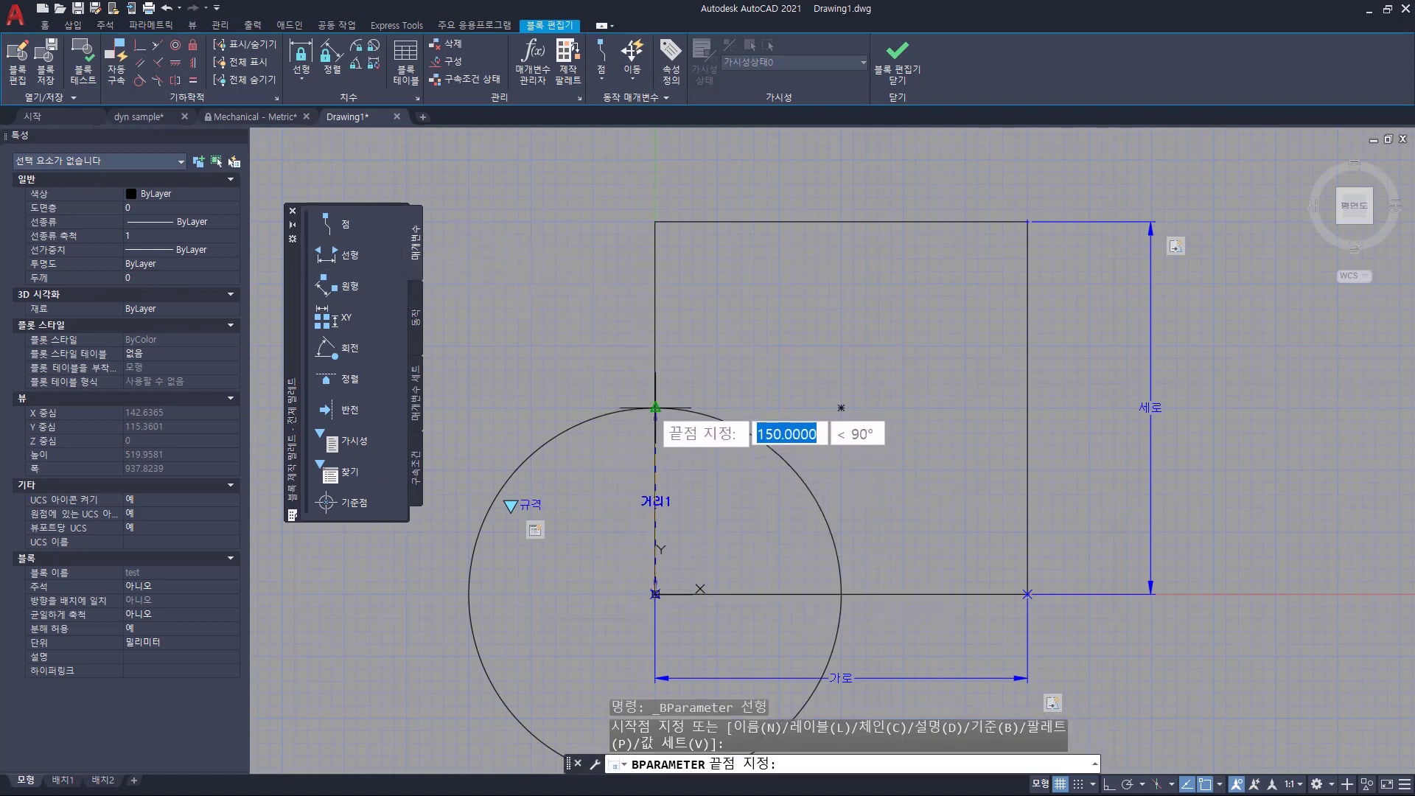
pyautogui.click(655, 408)
pyautogui.click(460, 416)
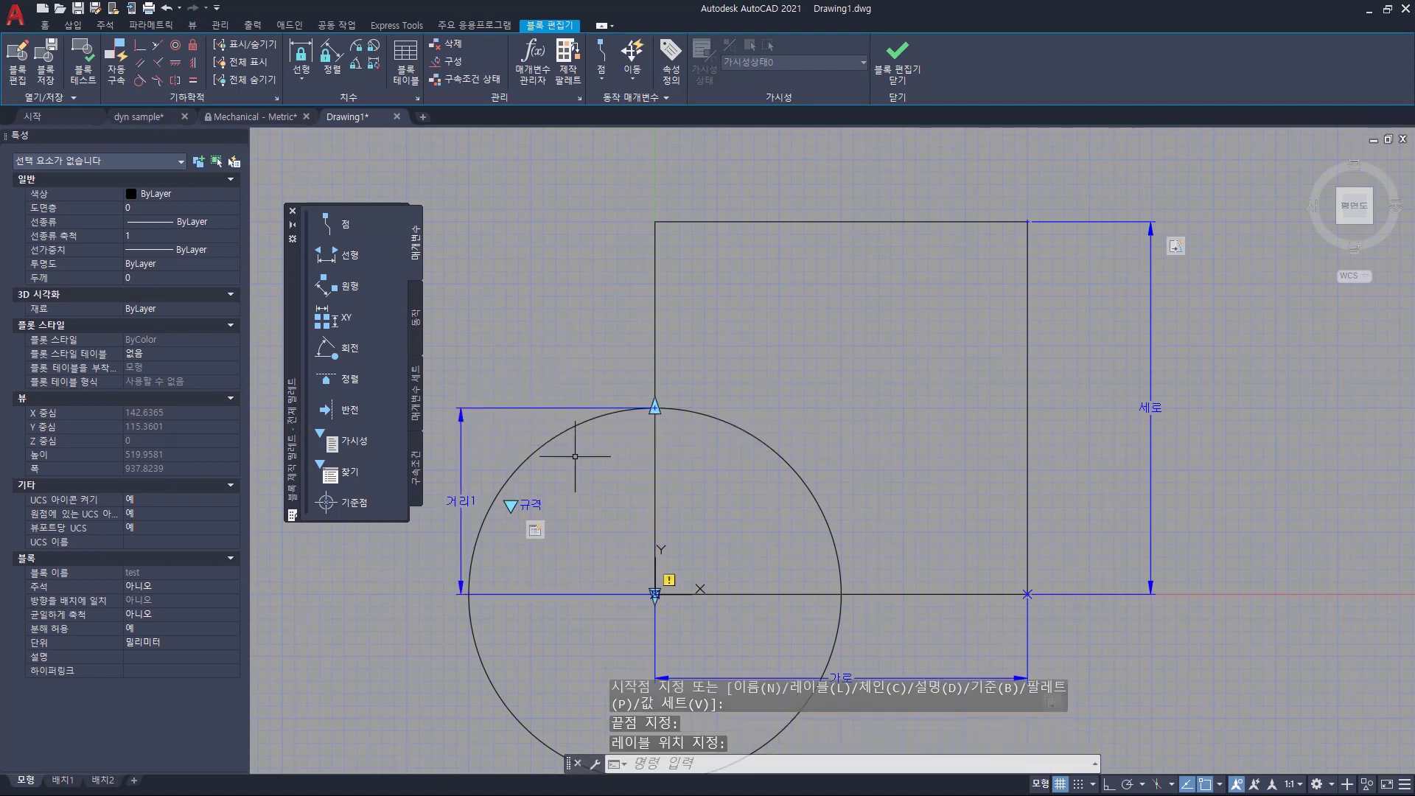
# Rename the circle's linear parameter to 반지름.
pyautogui.click(473, 434)
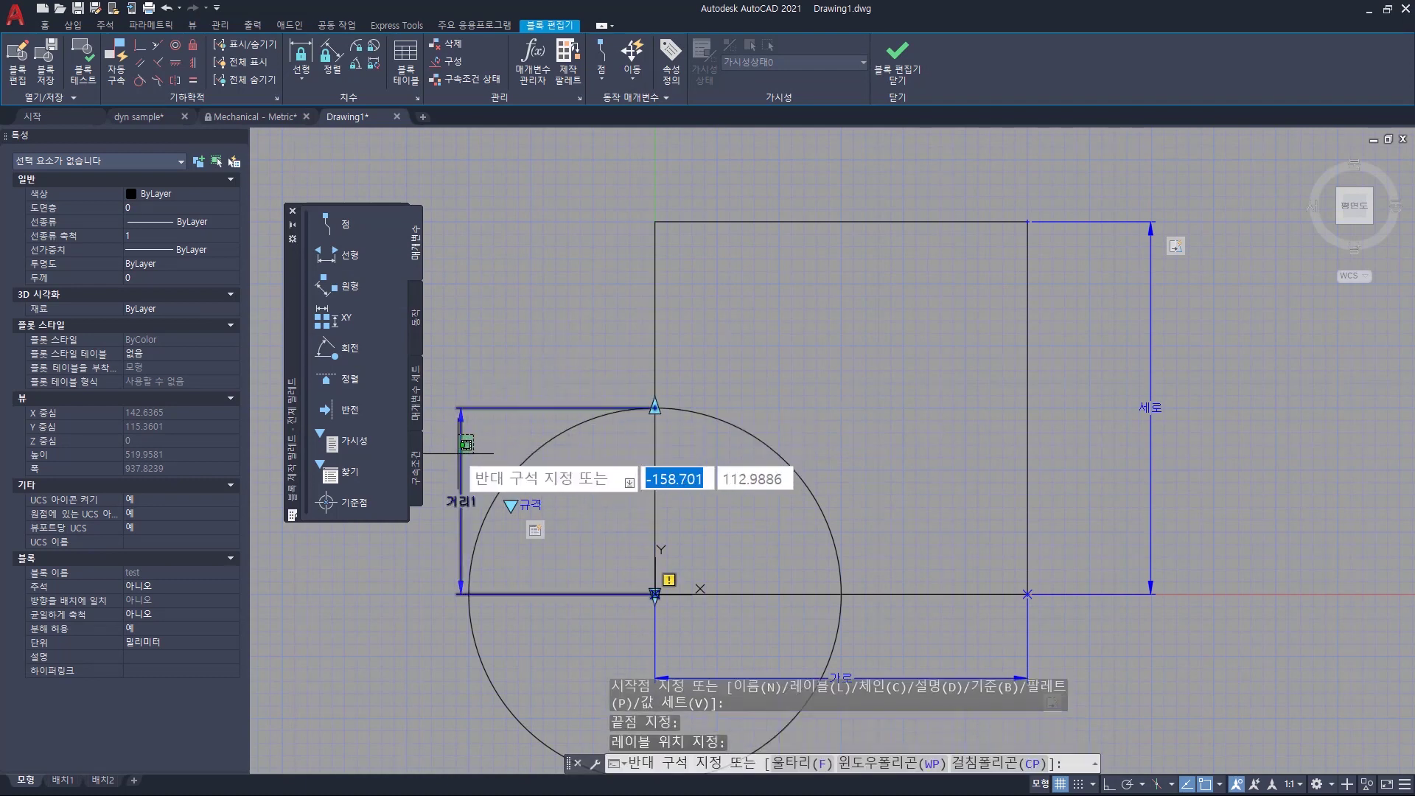
pyautogui.click(456, 465)
pyautogui.click(181, 355)
pyautogui.write('q')
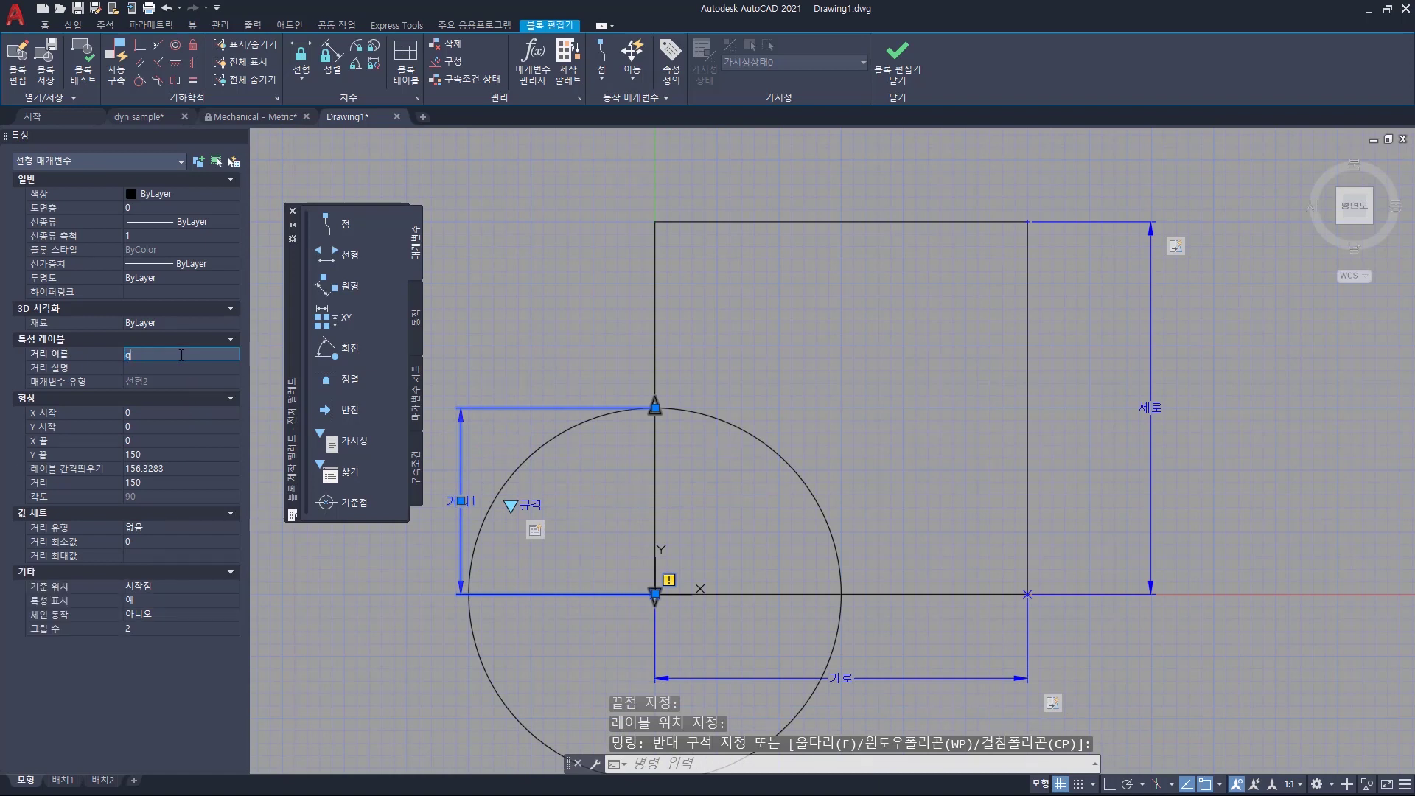
pyautogui.press('Return')
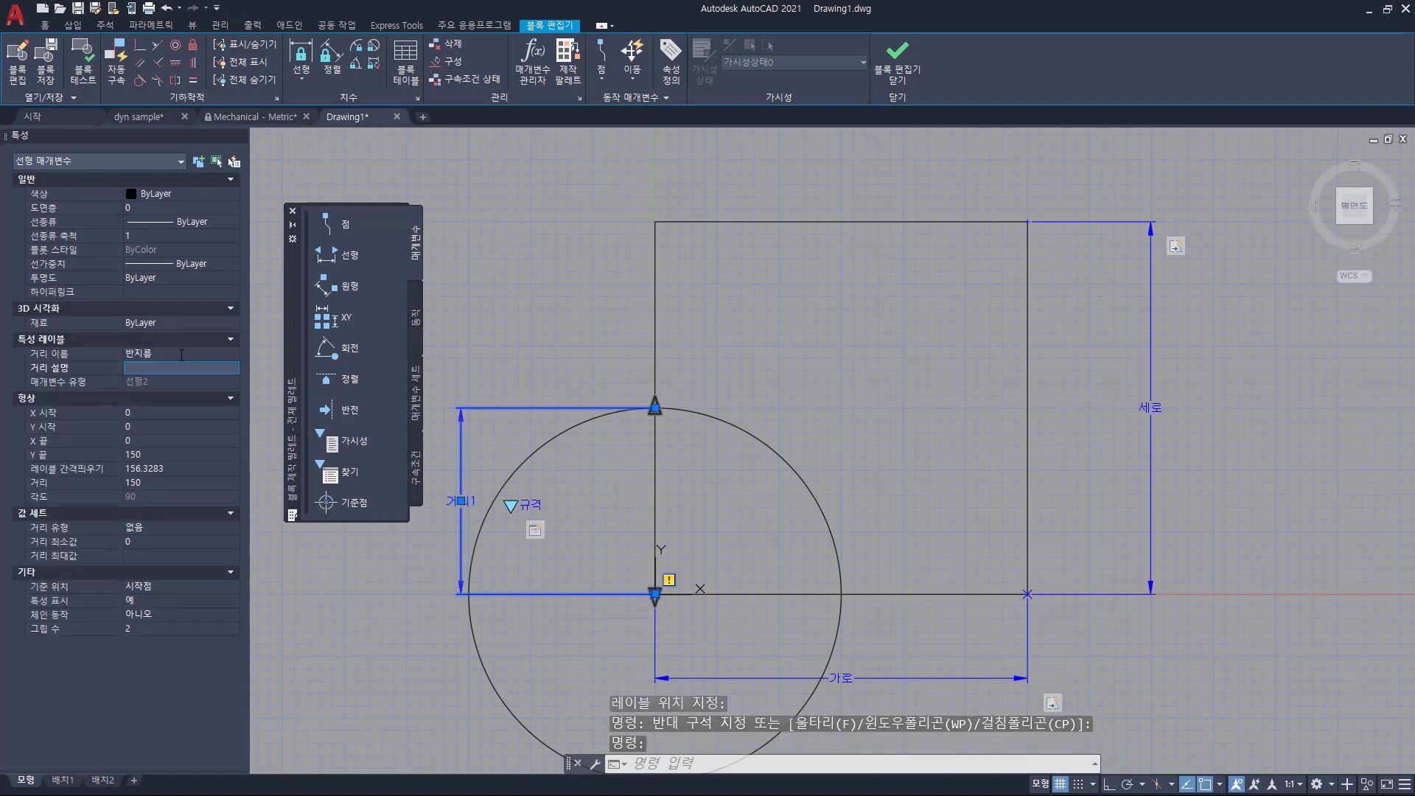
pyautogui.press('Escape')
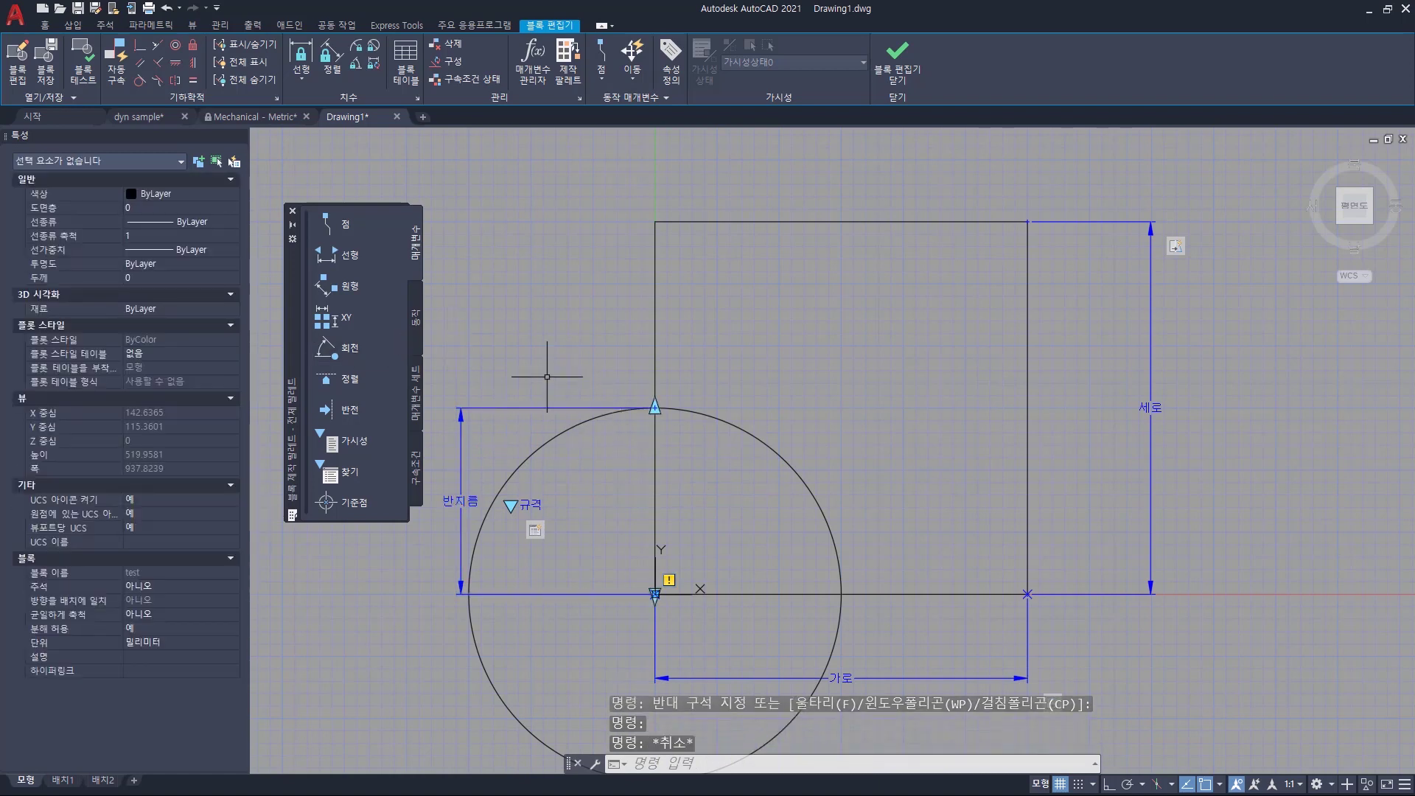
pyautogui.click(415, 317)
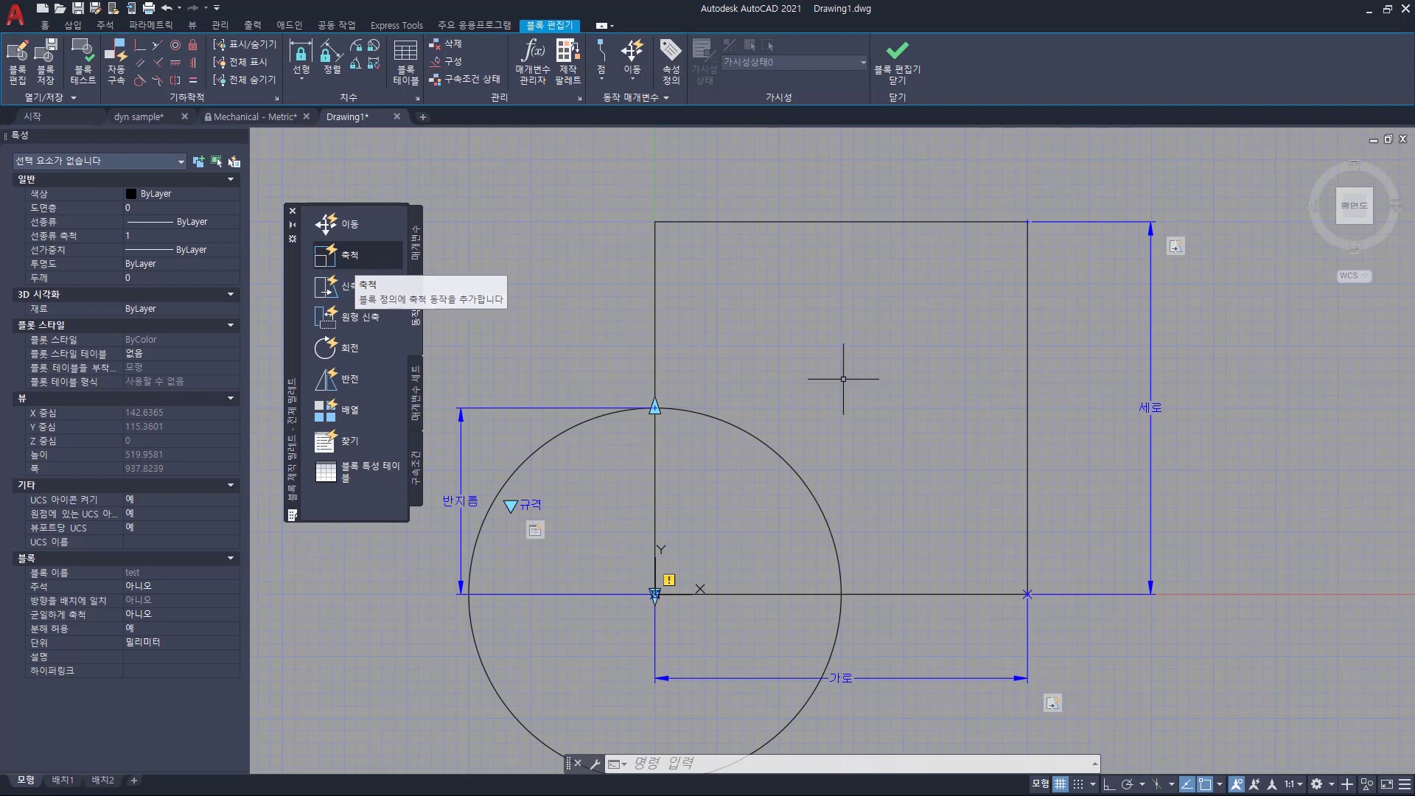
pyautogui.write('sc')
pyautogui.press('Return')
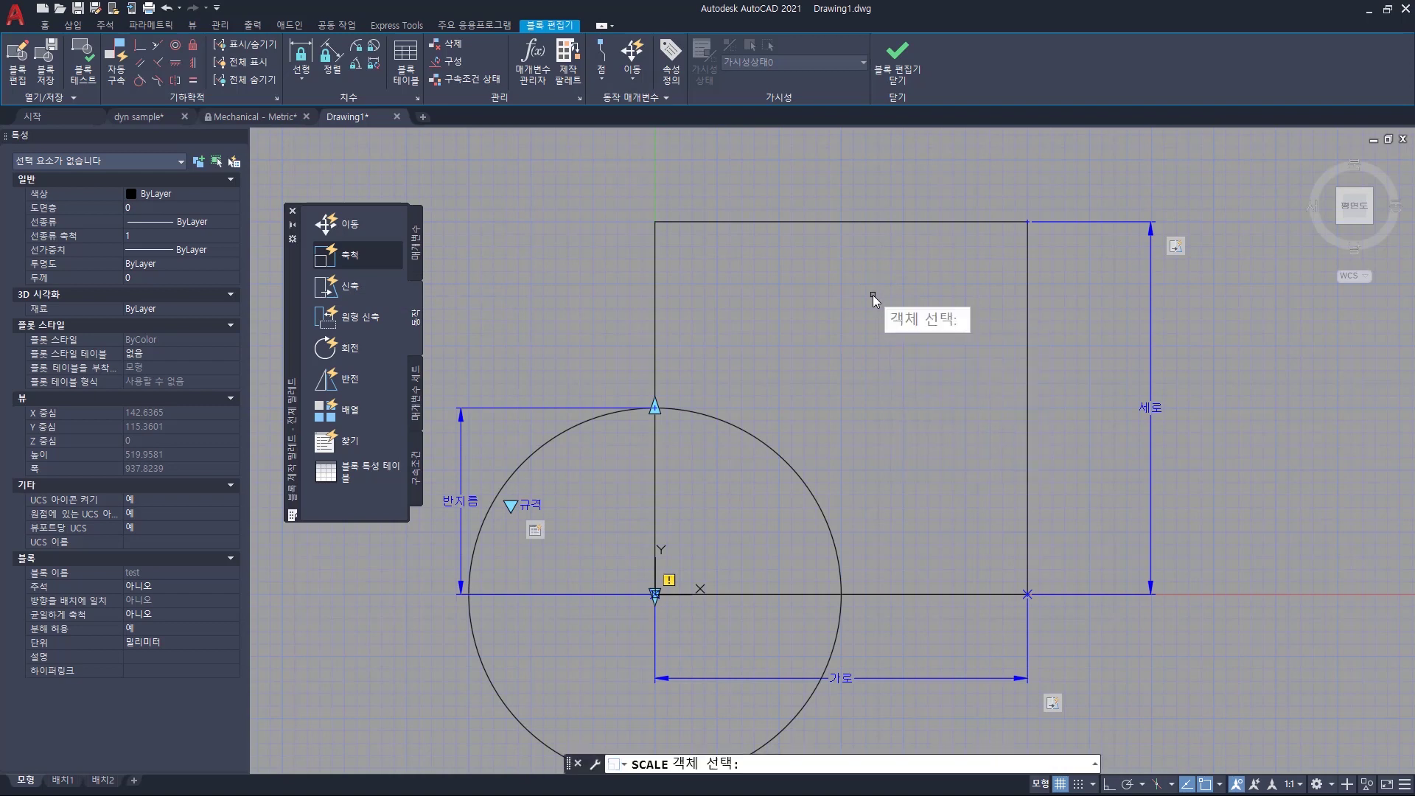
pyautogui.click(781, 455)
pyautogui.press('Return')
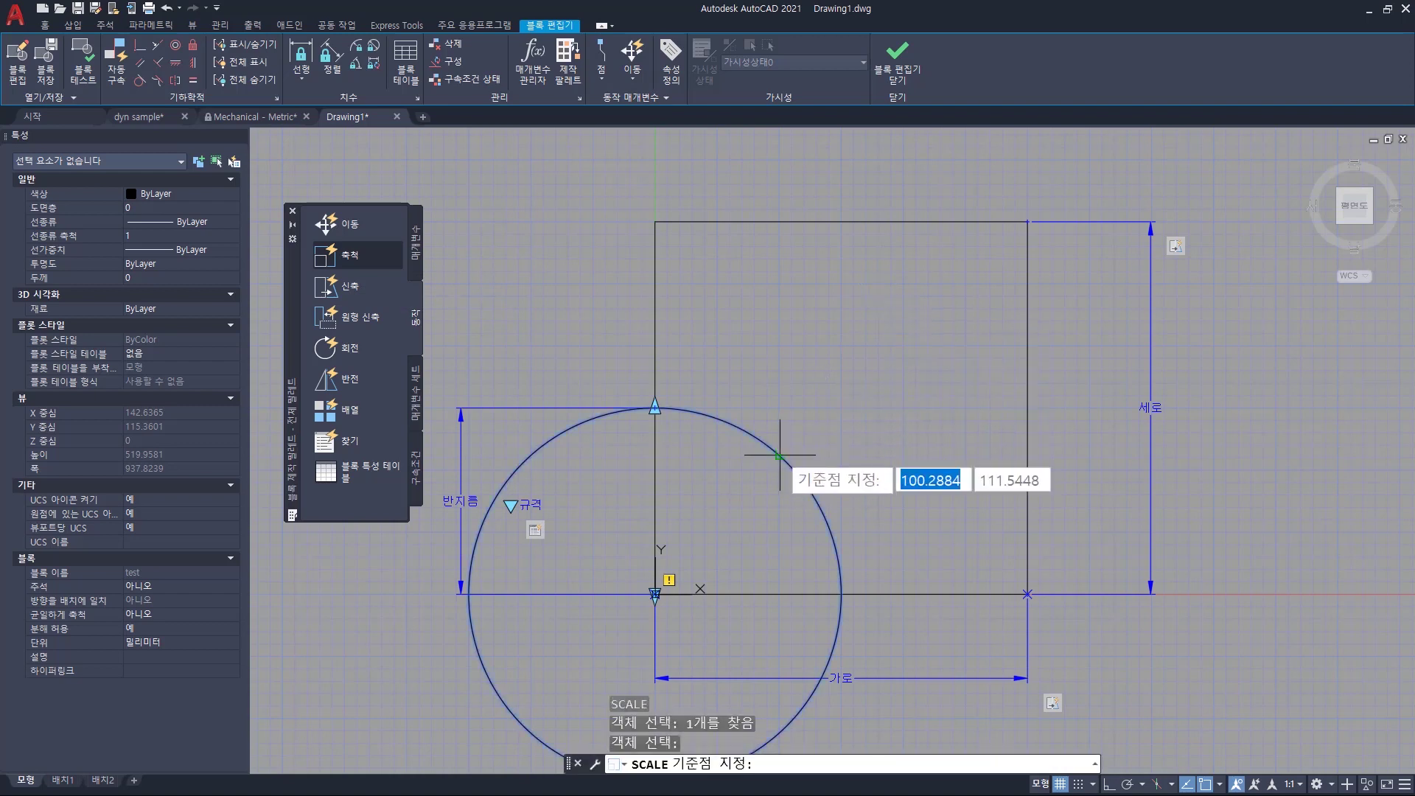
pyautogui.click(716, 498)
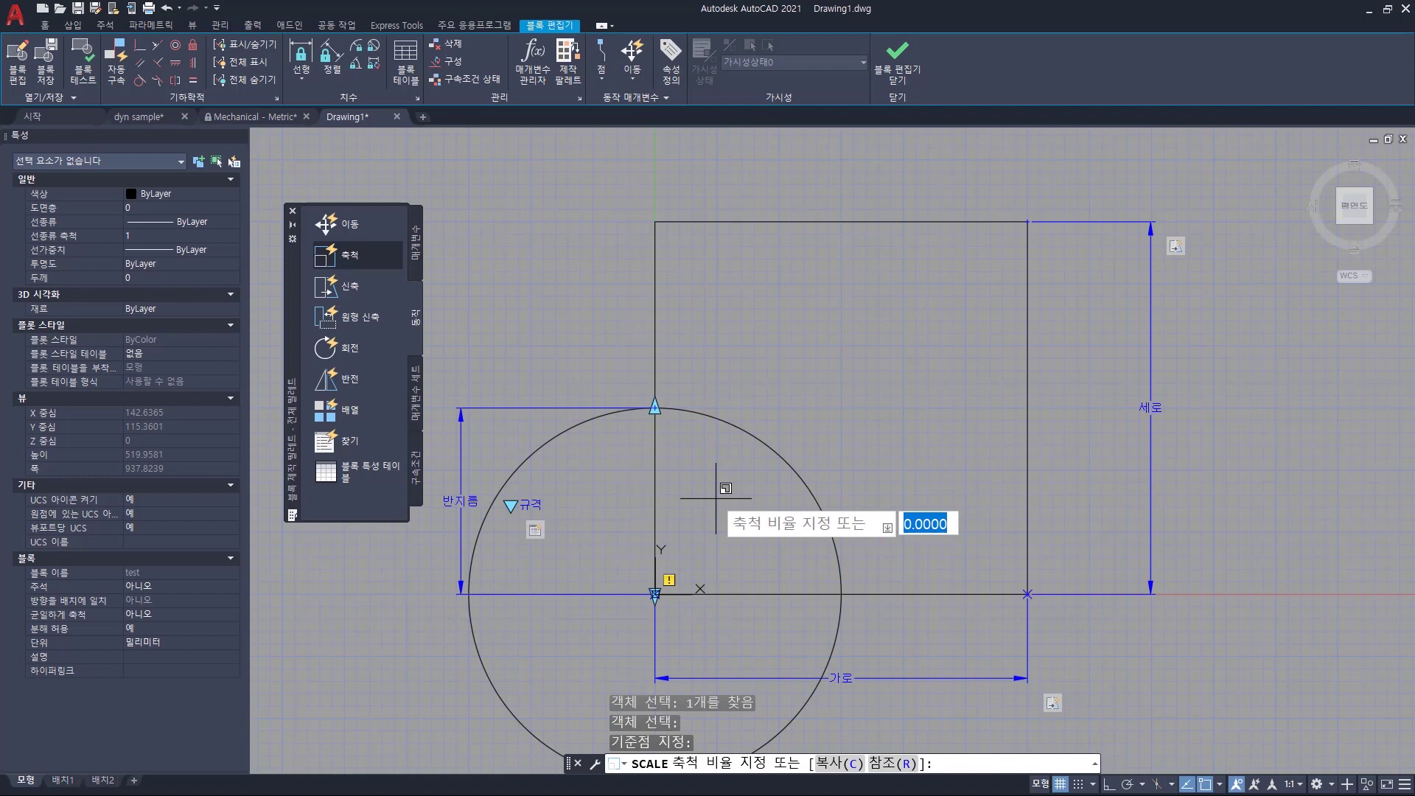
pyautogui.press('Escape')
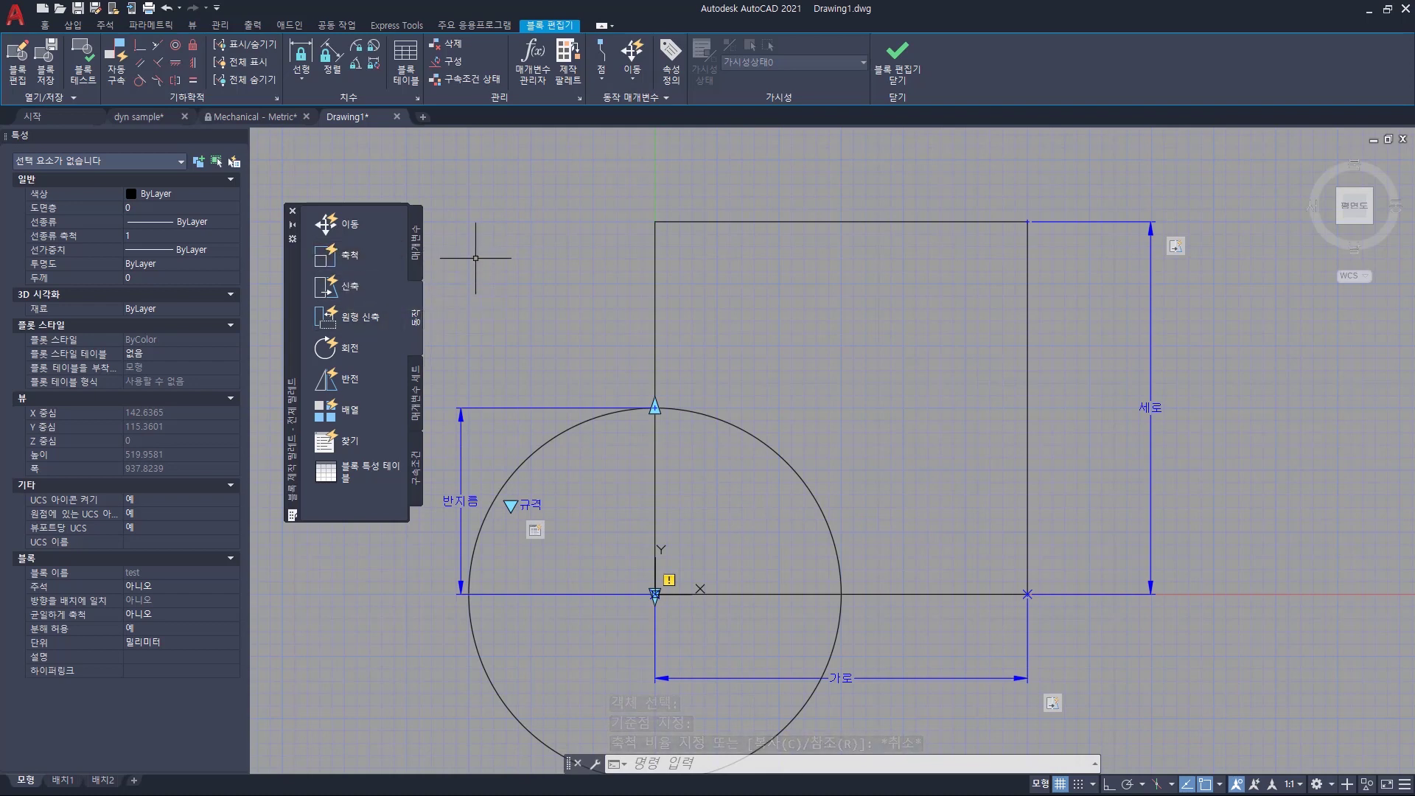
# Add a scale action (축척) to the 반지름 parameter with the circle as its object.
pyautogui.click(360, 256)
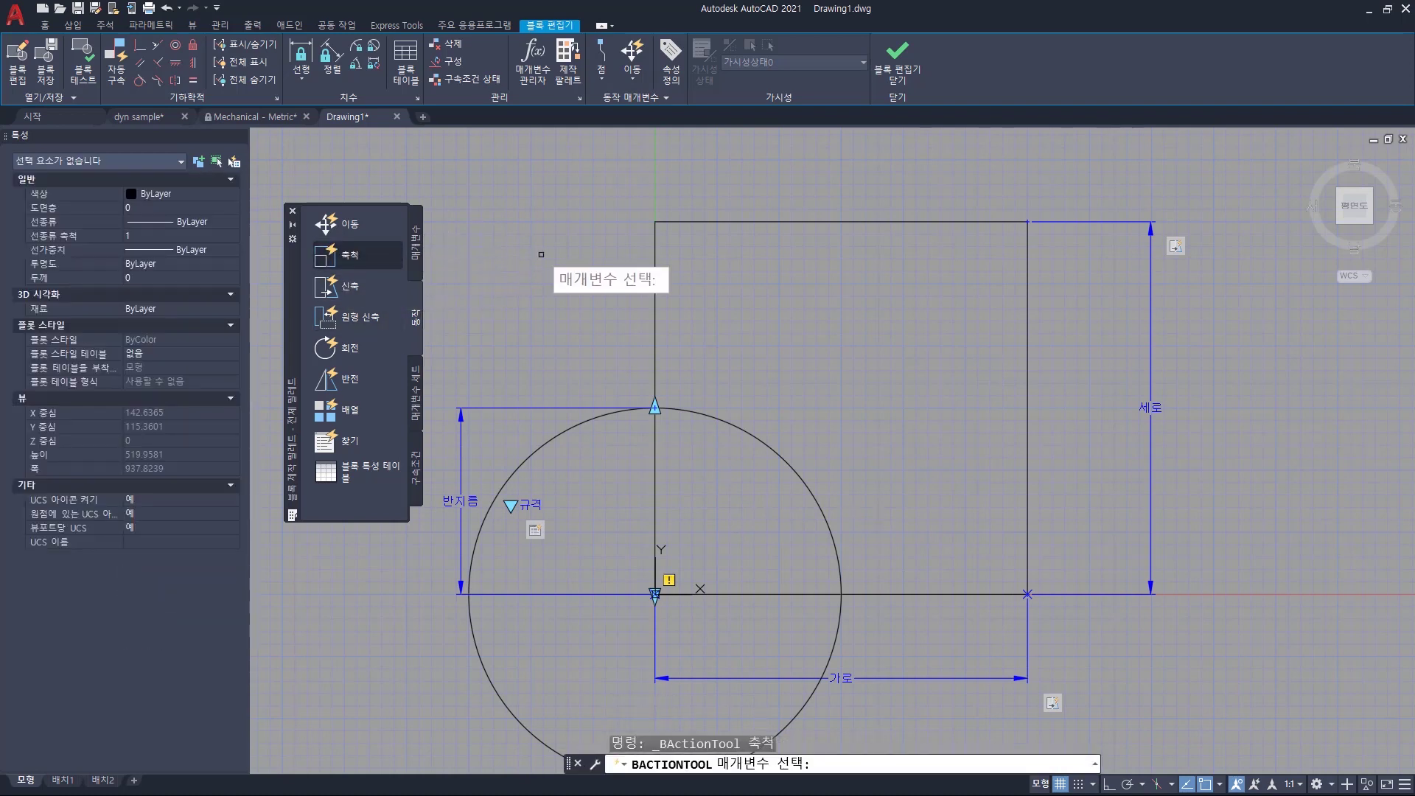
pyautogui.click(460, 457)
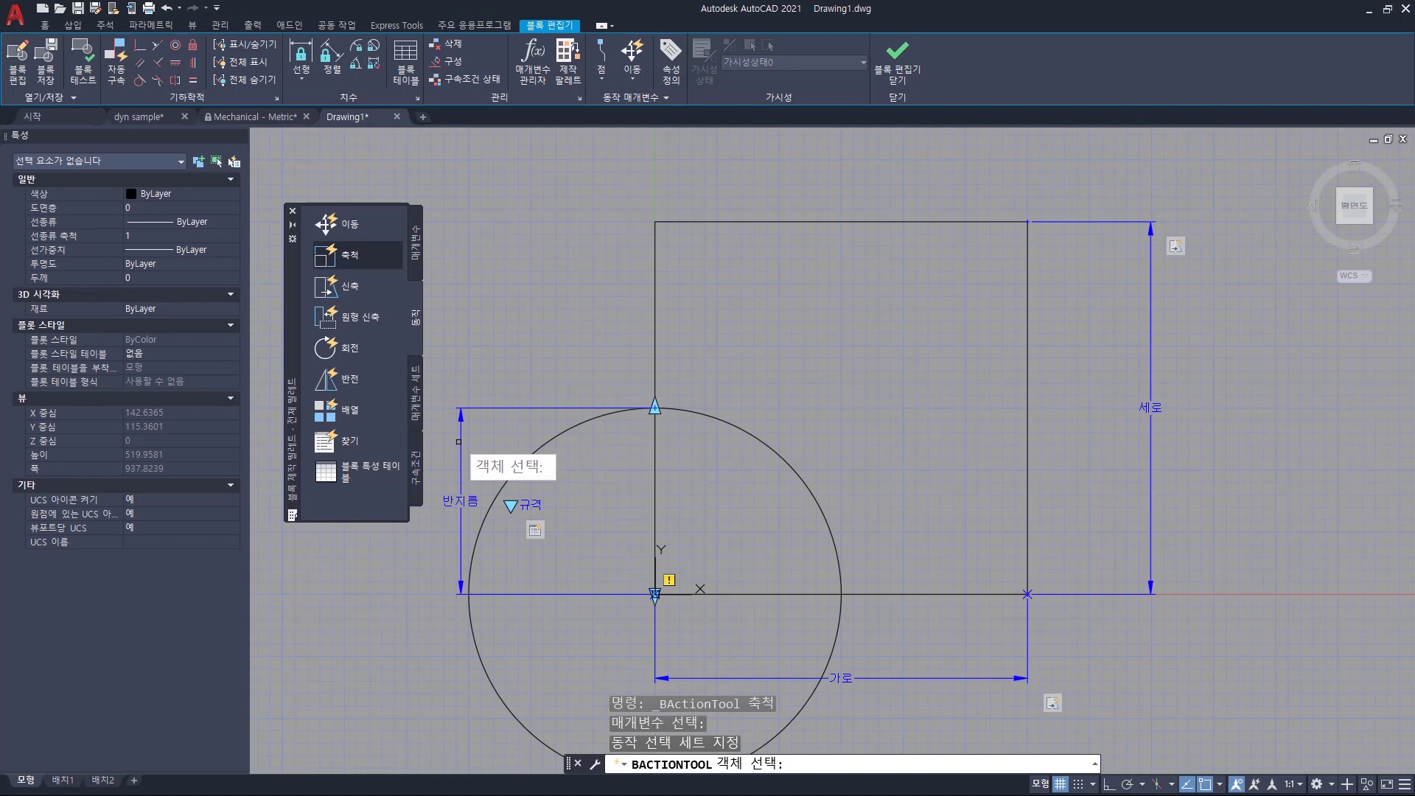
pyautogui.click(539, 442)
pyautogui.press('Return')
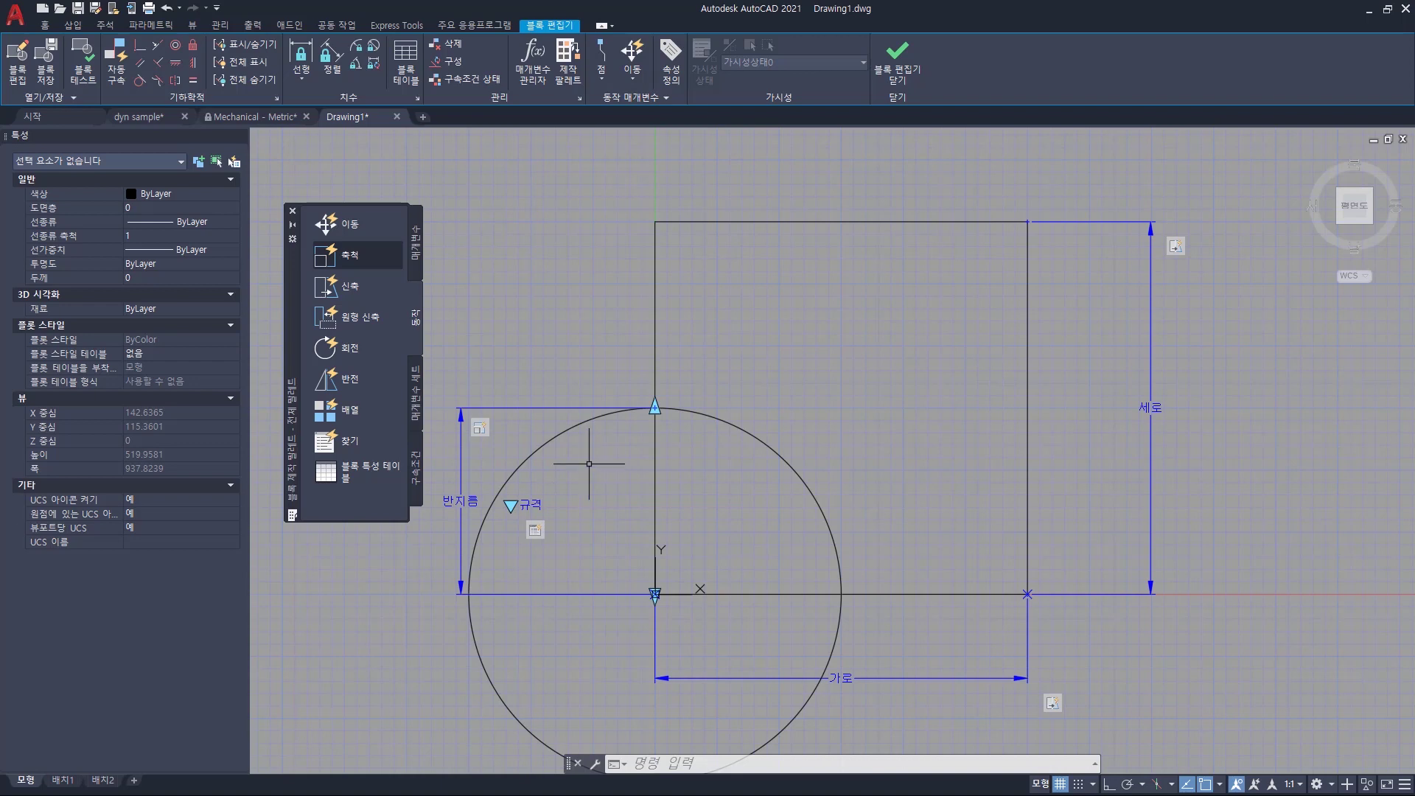
# Set the 반지름 parameter's number of grips to 0 and its show-properties option (특성 표시) to 아니오.
pyautogui.click(520, 413)
pyautogui.click(510, 390)
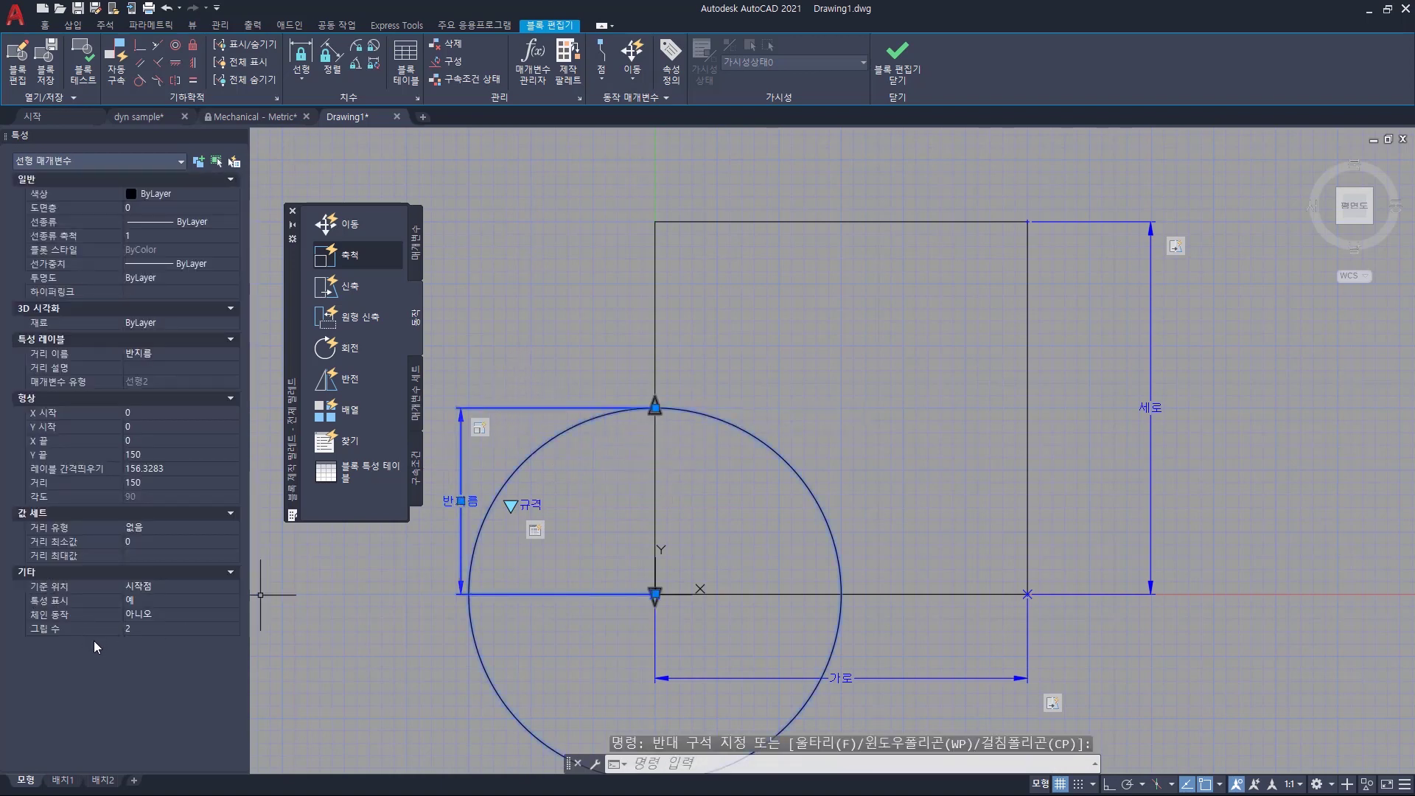
pyautogui.click(141, 629)
pyautogui.click(141, 629)
pyautogui.click(141, 641)
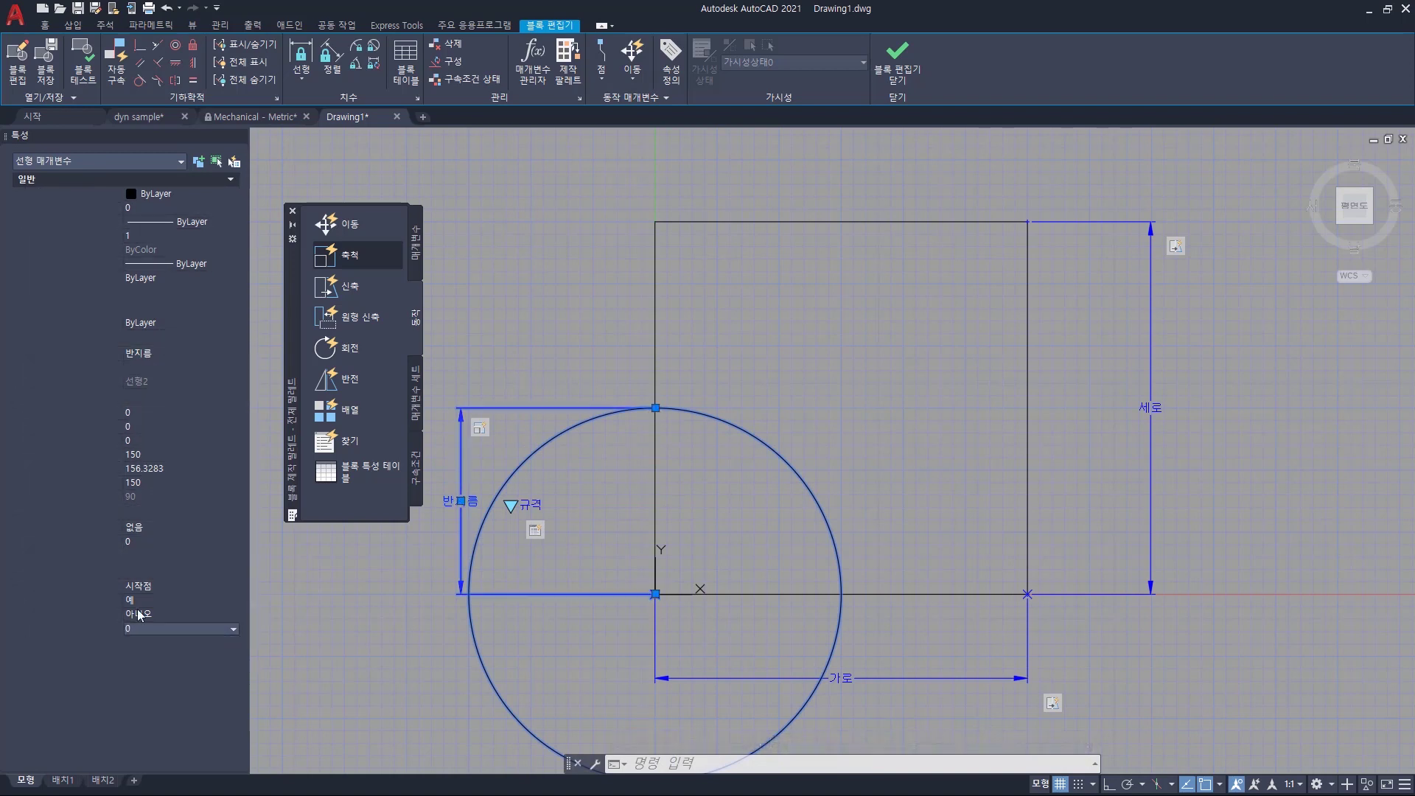
pyautogui.click(139, 600)
pyautogui.click(140, 627)
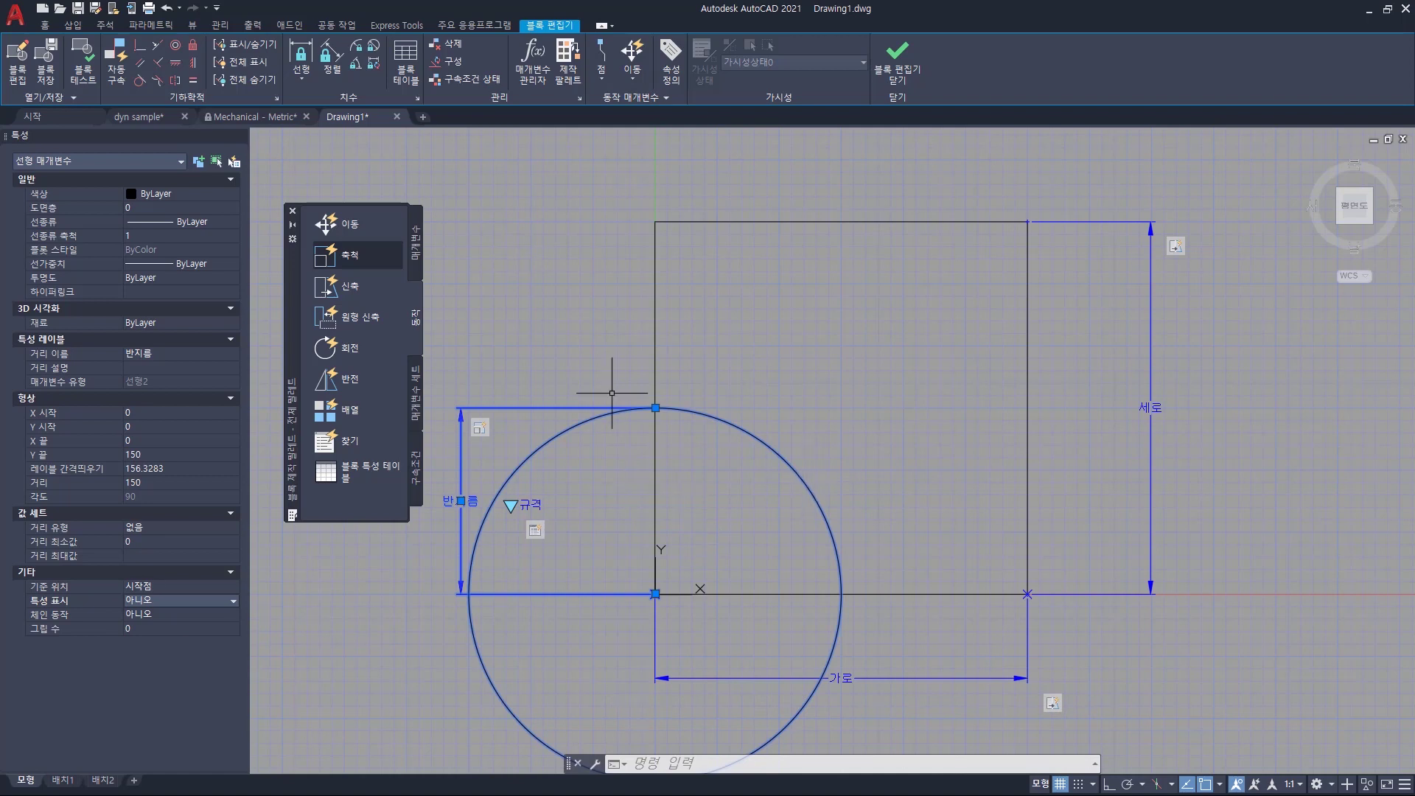
pyautogui.press('Escape')
pyautogui.press('Escape')
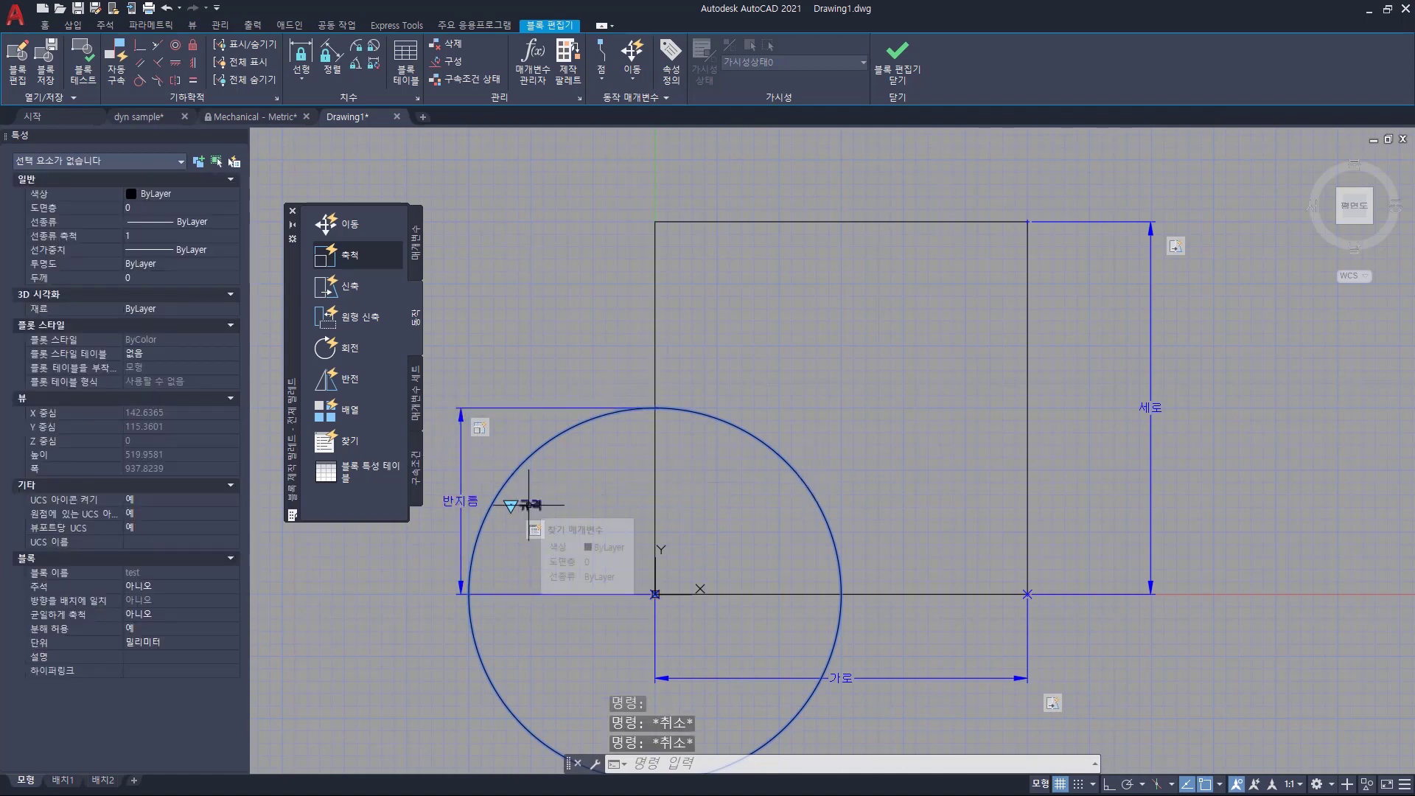
pyautogui.press('Escape')
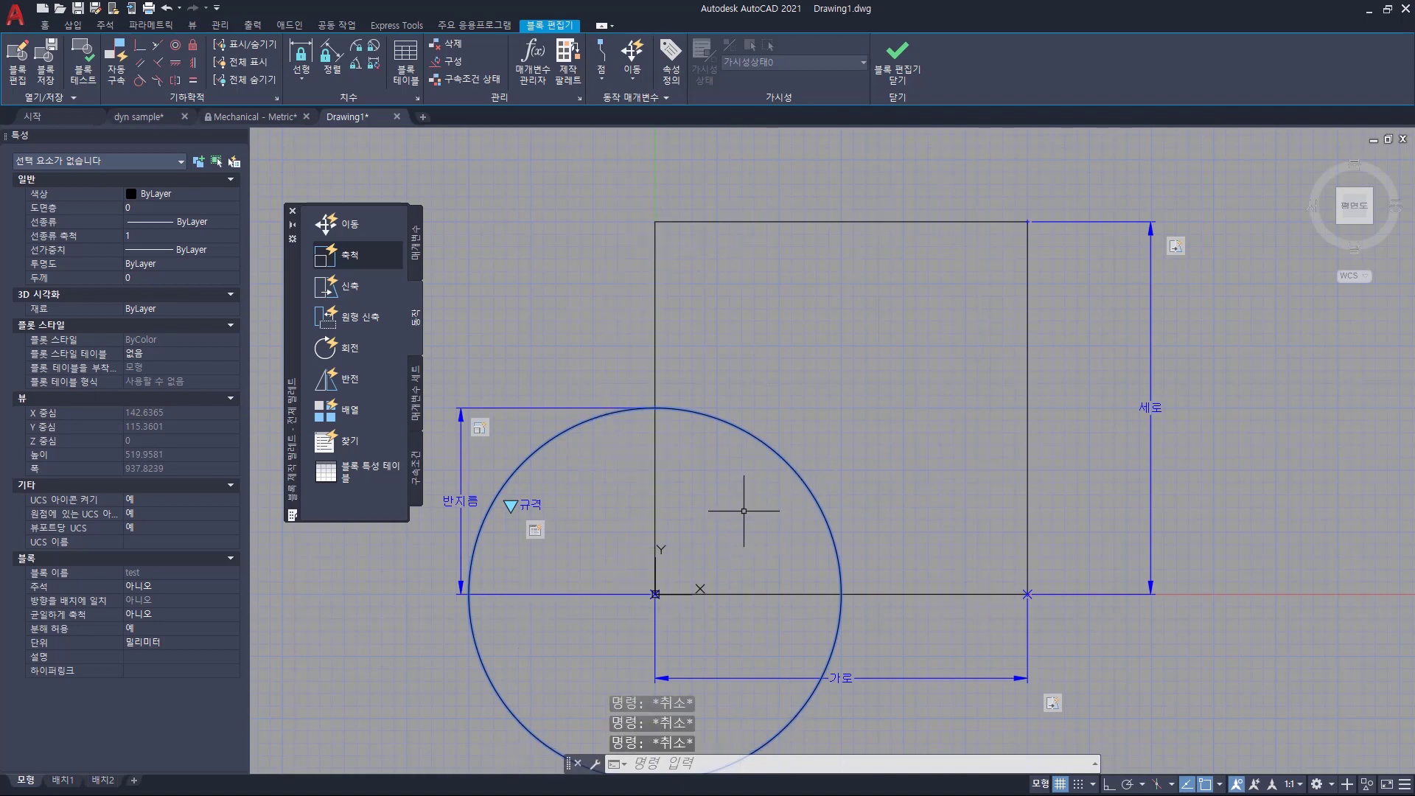
# Add a visibility parameter (가시성) above and to the left of the circle.
pyautogui.click(417, 243)
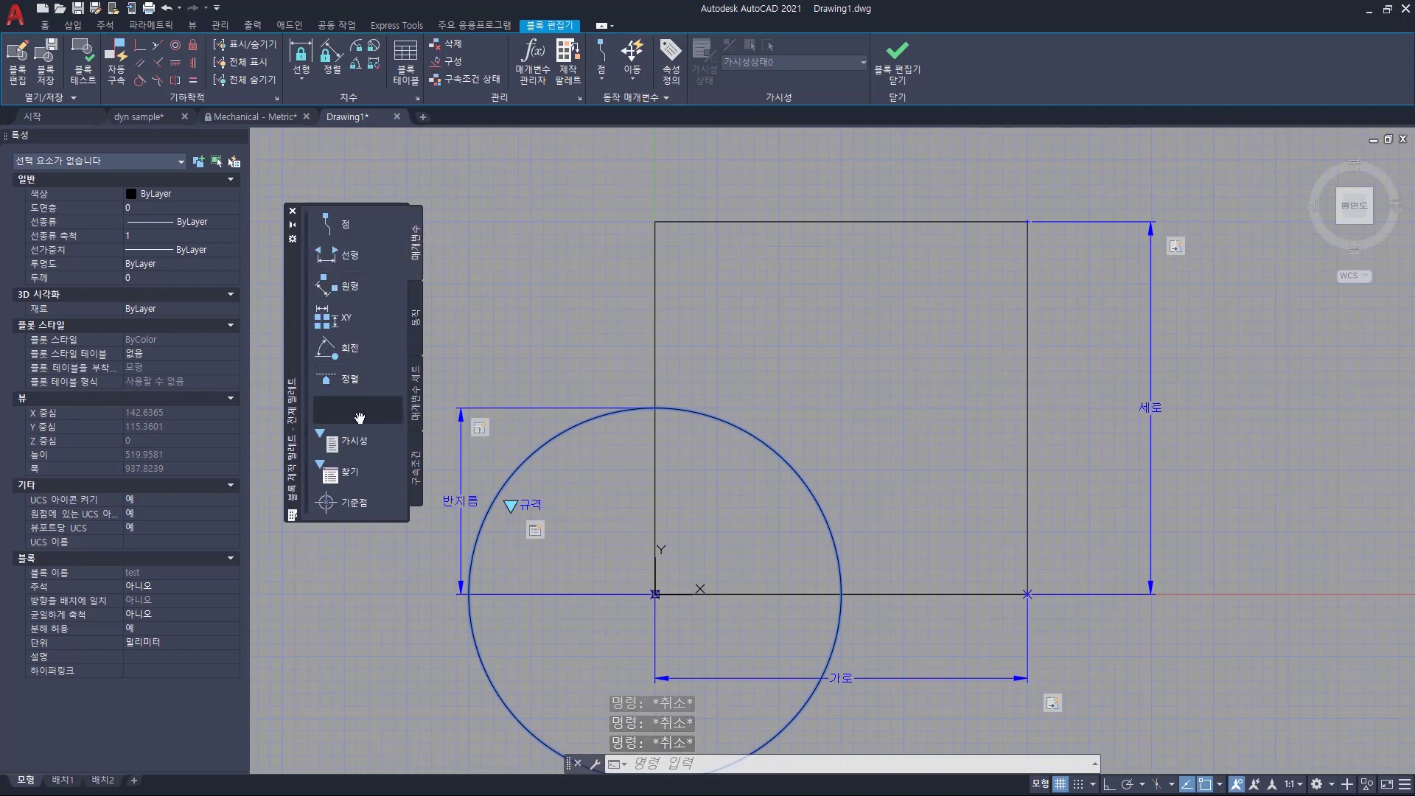
pyautogui.click(355, 442)
pyautogui.click(510, 272)
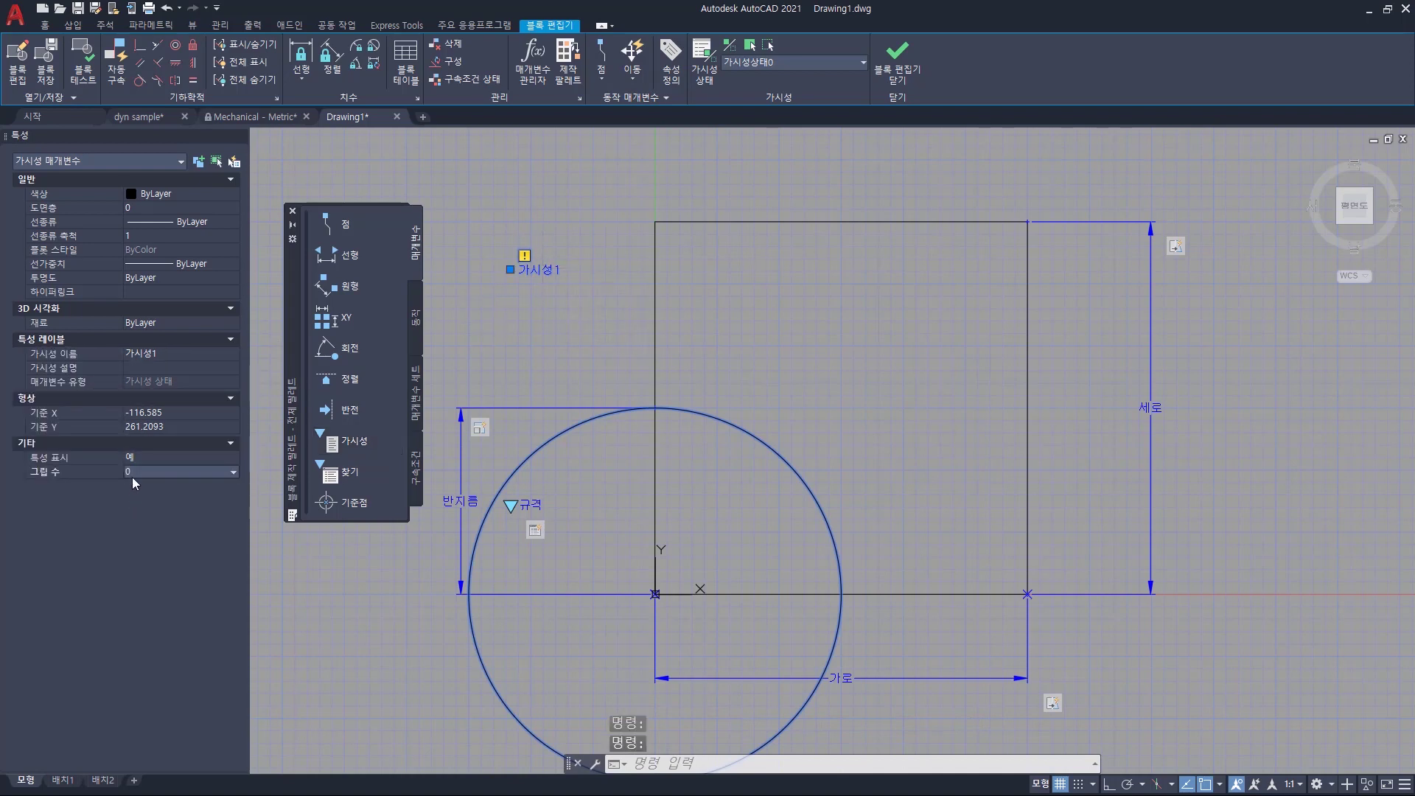
# Set the 가시성1 parameter's show-properties option (특성 표시) to 아니오.
pyautogui.click(138, 458)
pyautogui.click(138, 457)
pyautogui.click(140, 485)
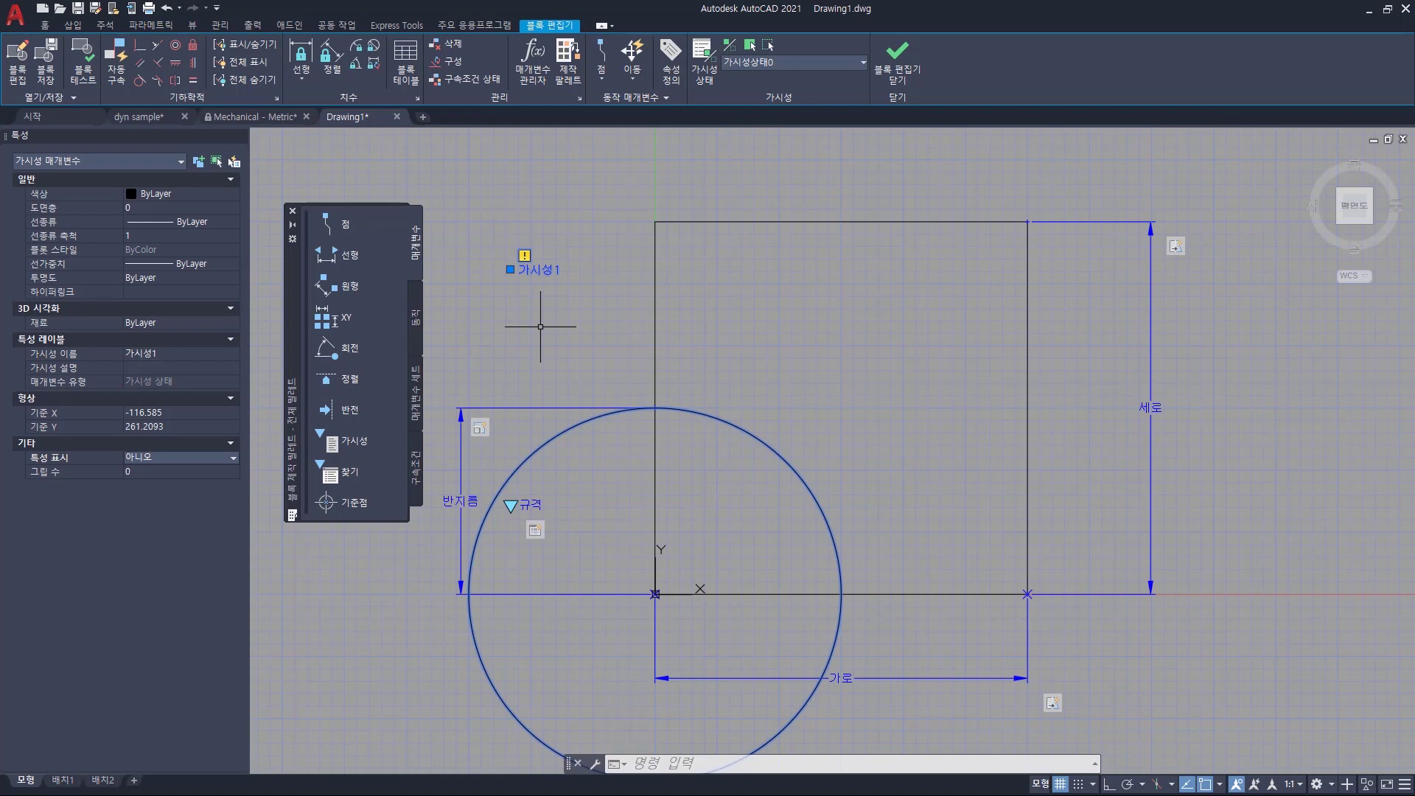
pyautogui.press('Escape')
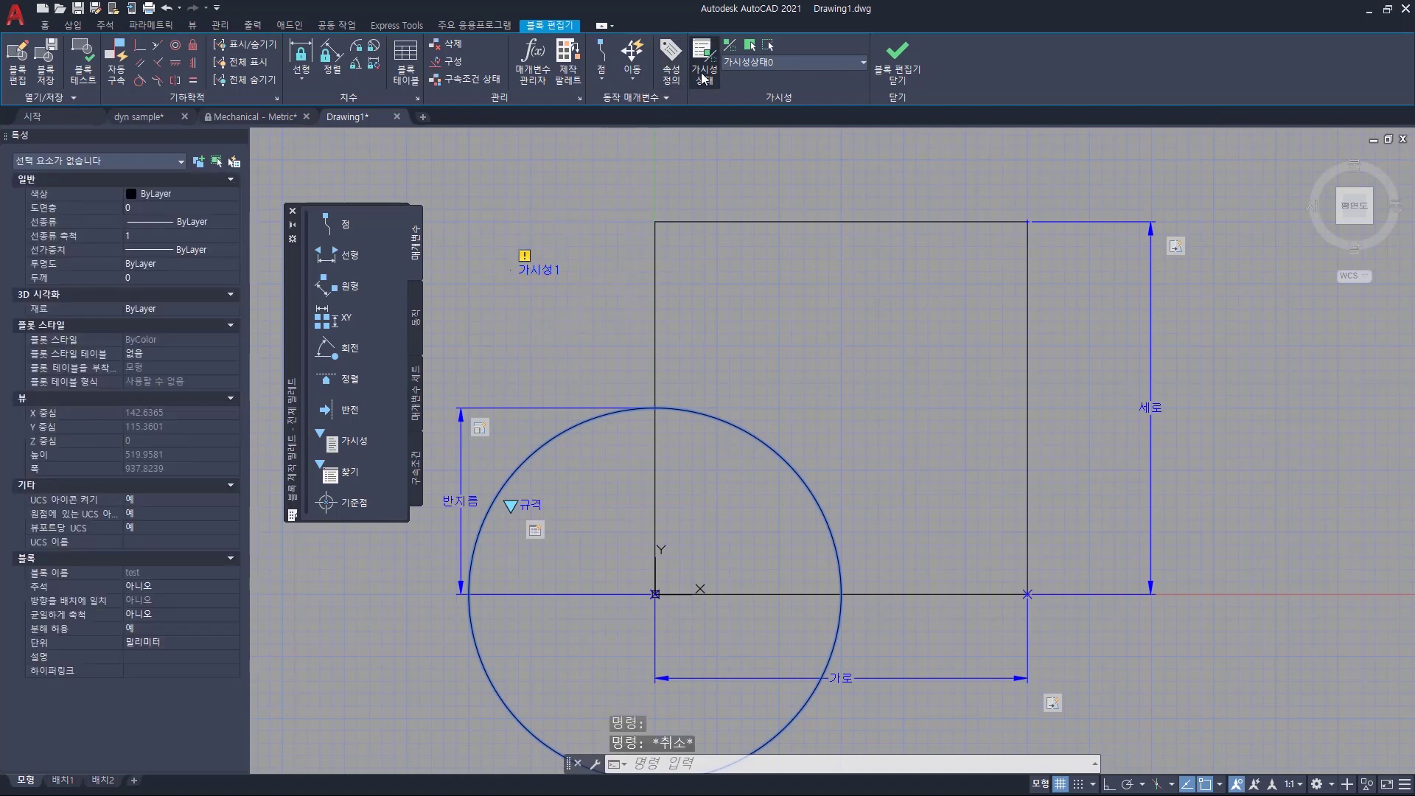
# Create a visibility state named rect and rename the existing state 가시성상태0 to cir.
pyautogui.click(704, 73)
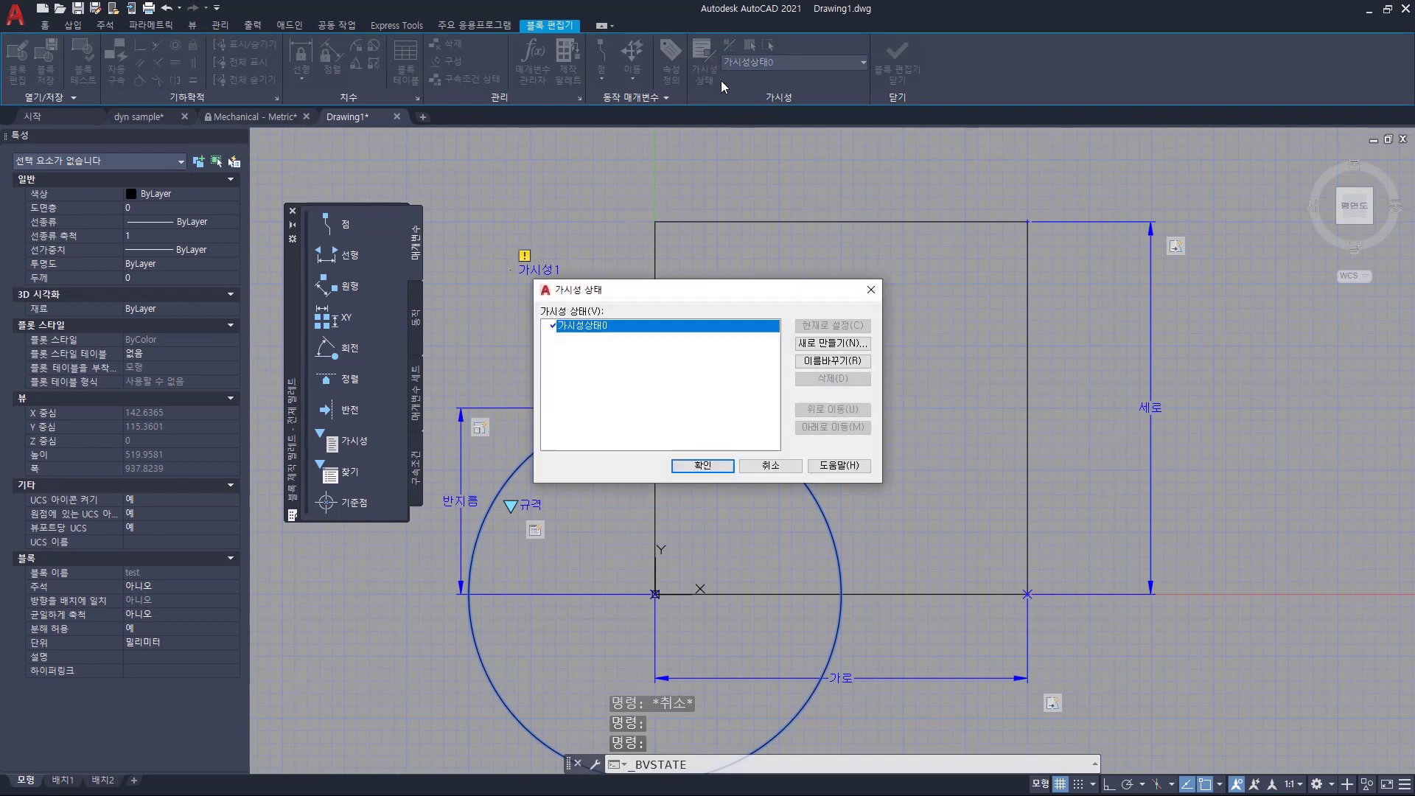
pyautogui.click(821, 345)
pyautogui.write('rec')
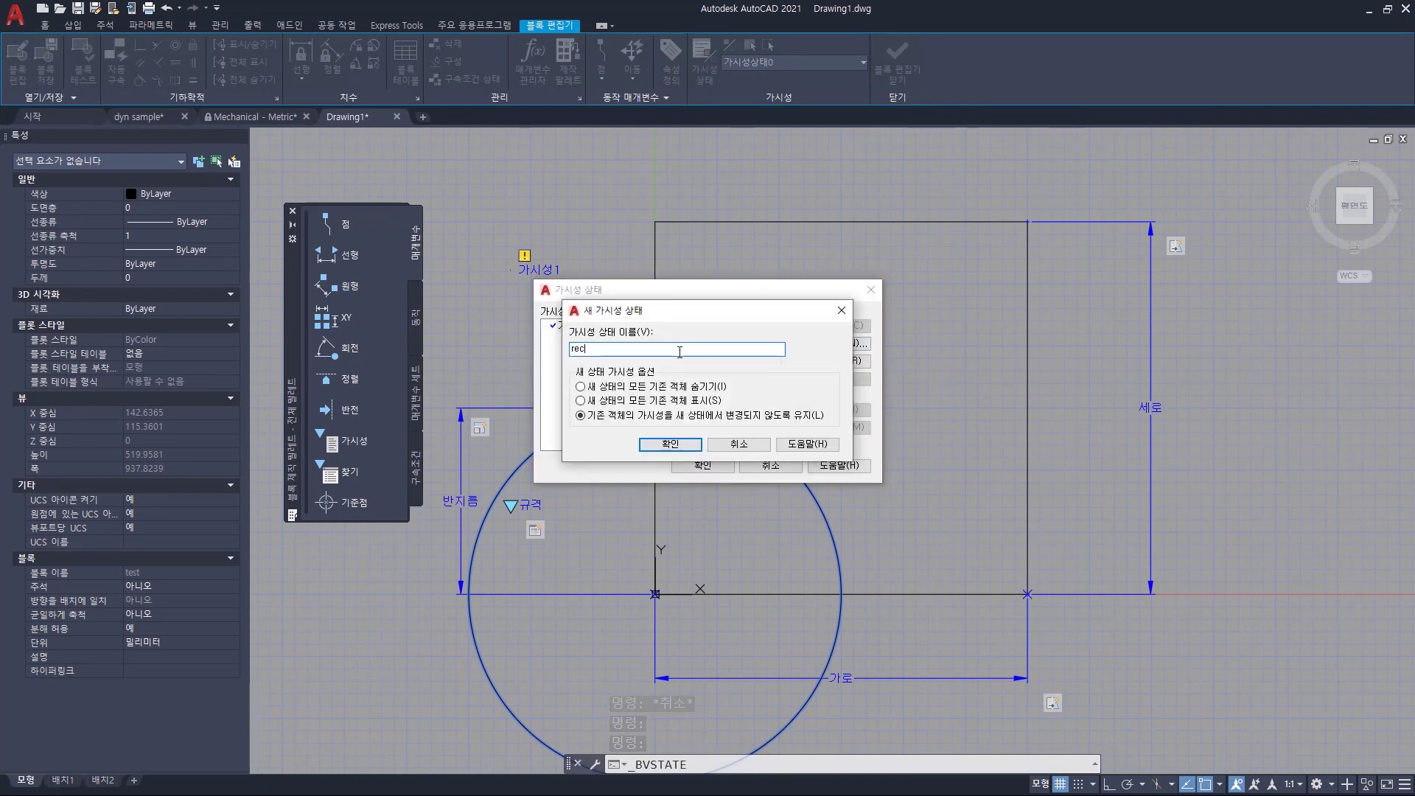
pyautogui.write('t')
pyautogui.press('Return')
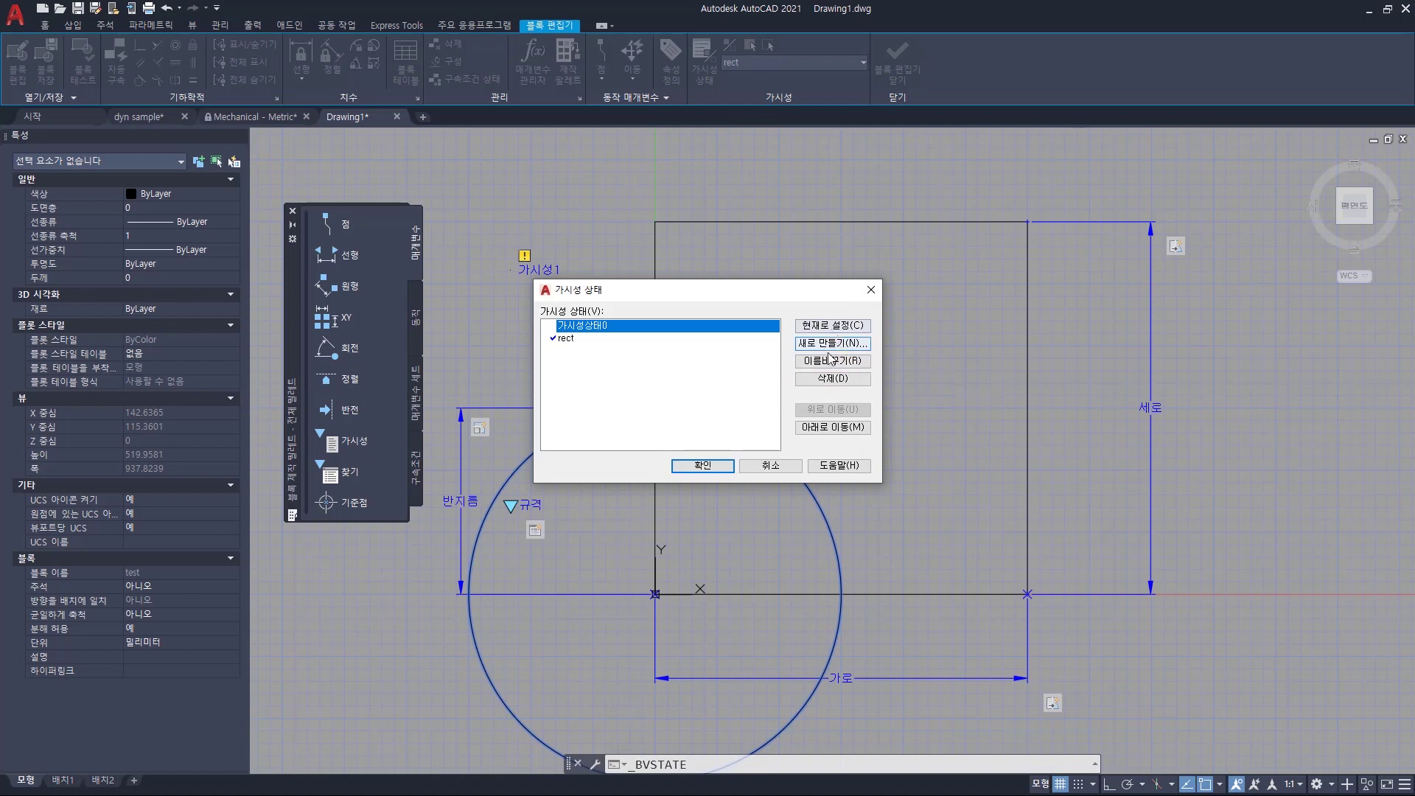
pyautogui.click(831, 361)
pyautogui.write('cir')
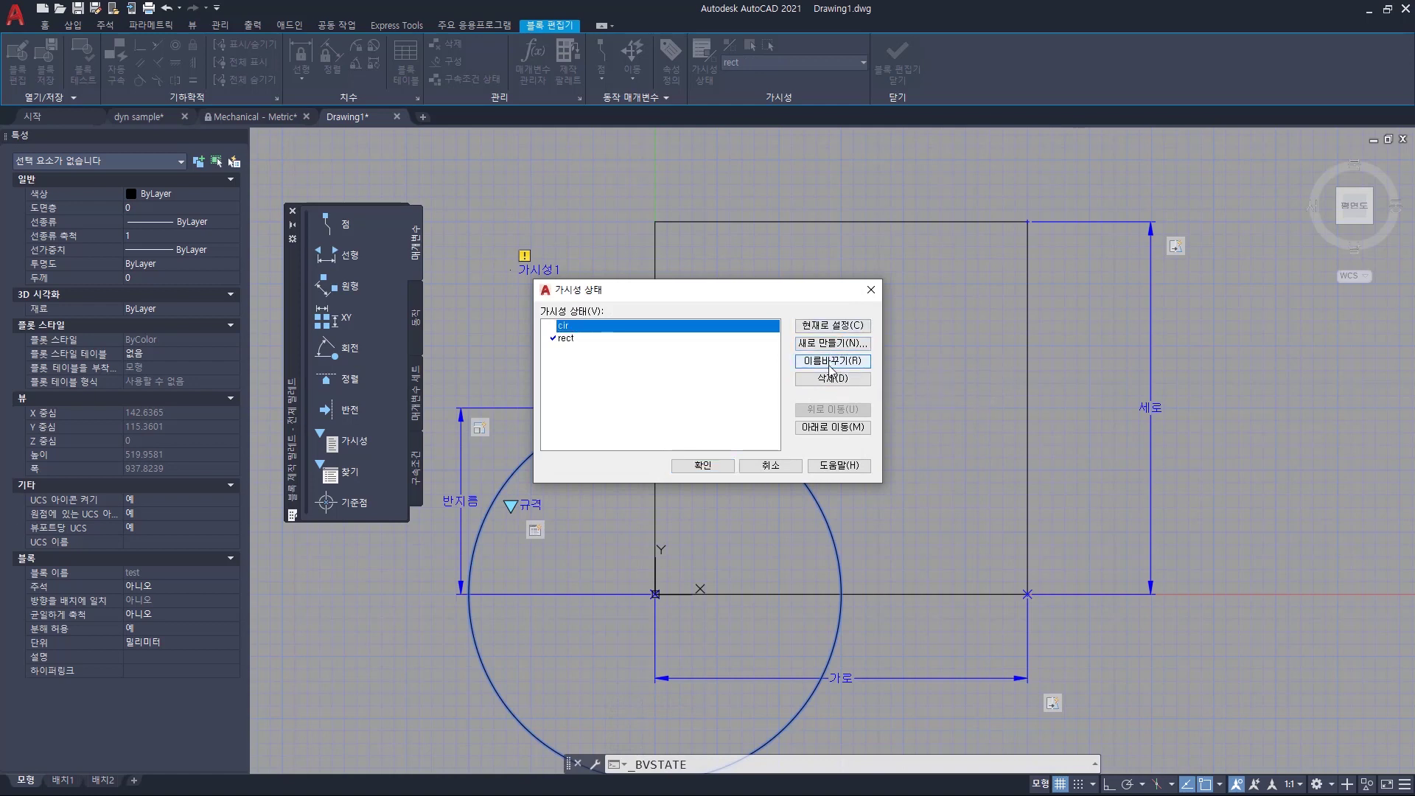
pyautogui.click(702, 466)
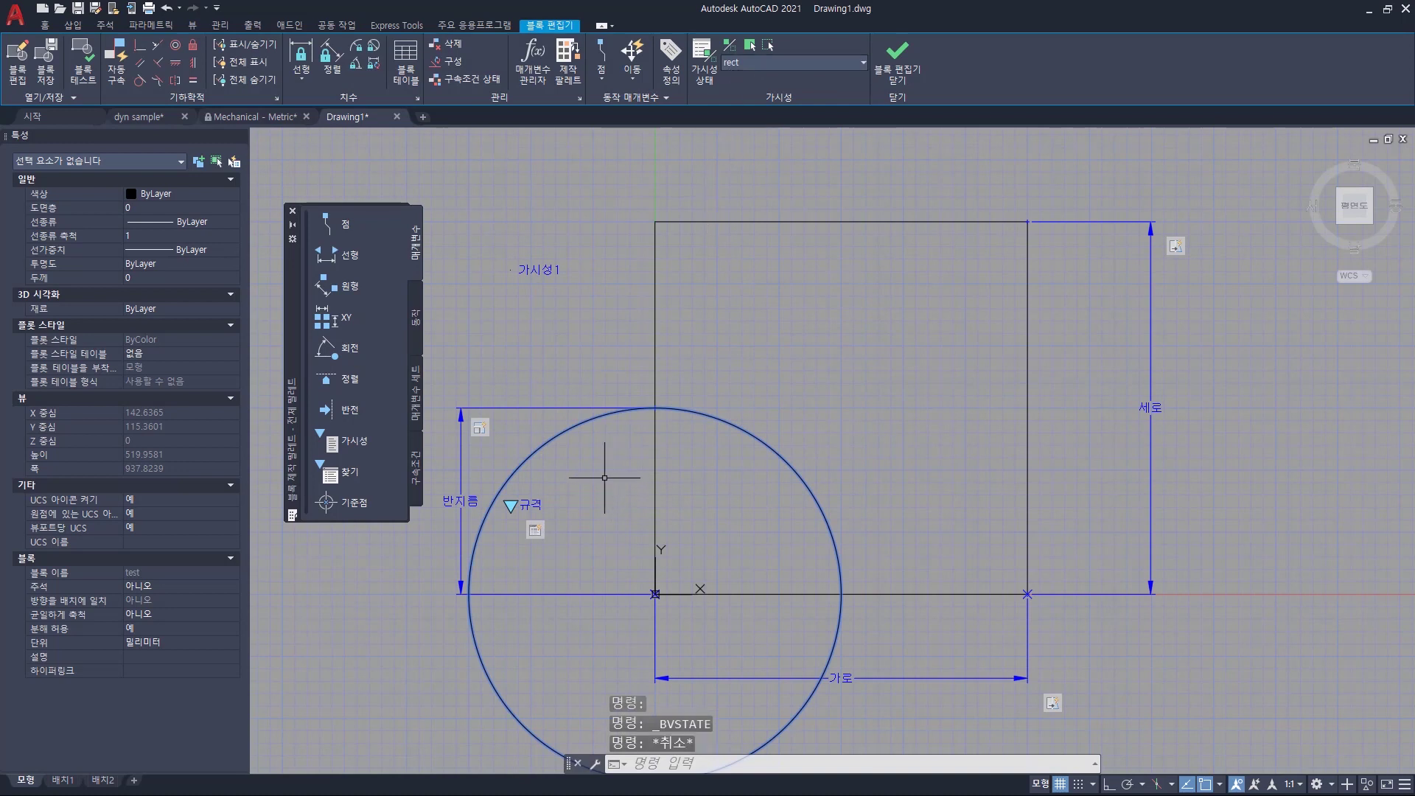
# Hide the circle and its 반지름 parameter in the rect visibility state.
pyautogui.click(768, 45)
pyautogui.click(614, 464)
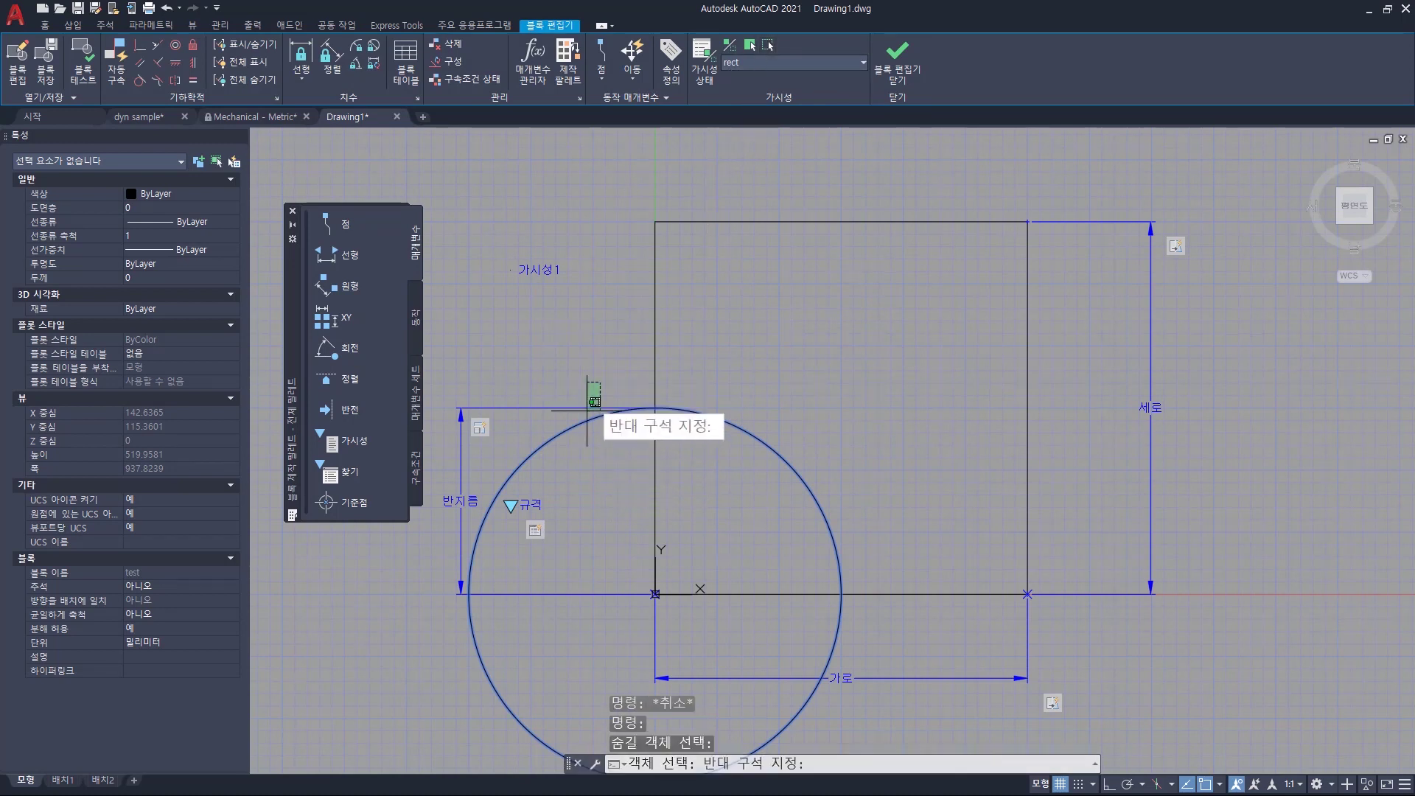
pyautogui.click(458, 402)
pyautogui.press('Return')
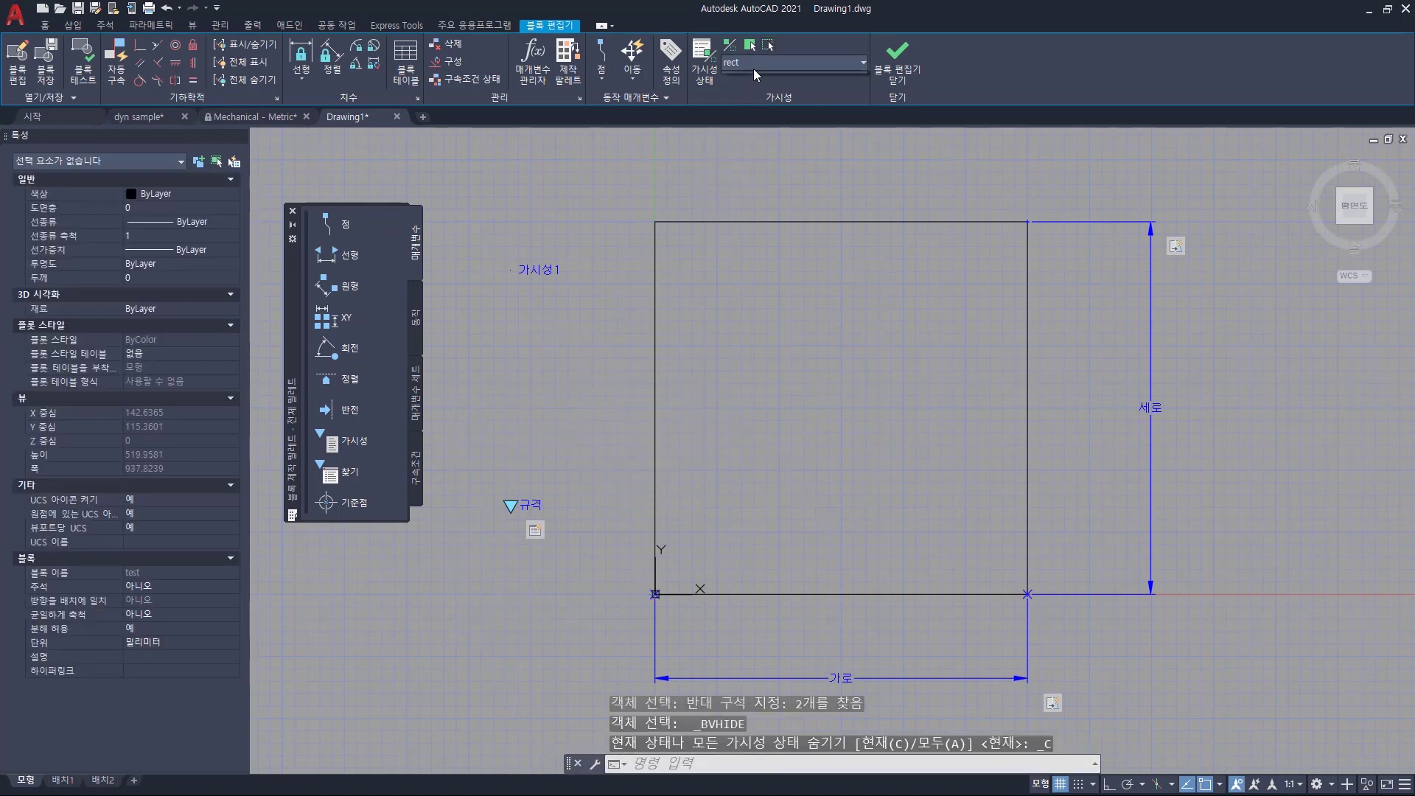
# Make the cir visibility state current and hide the rectangle with its 가로 and 세로 parameters in it.
pyautogui.click(754, 63)
pyautogui.click(746, 79)
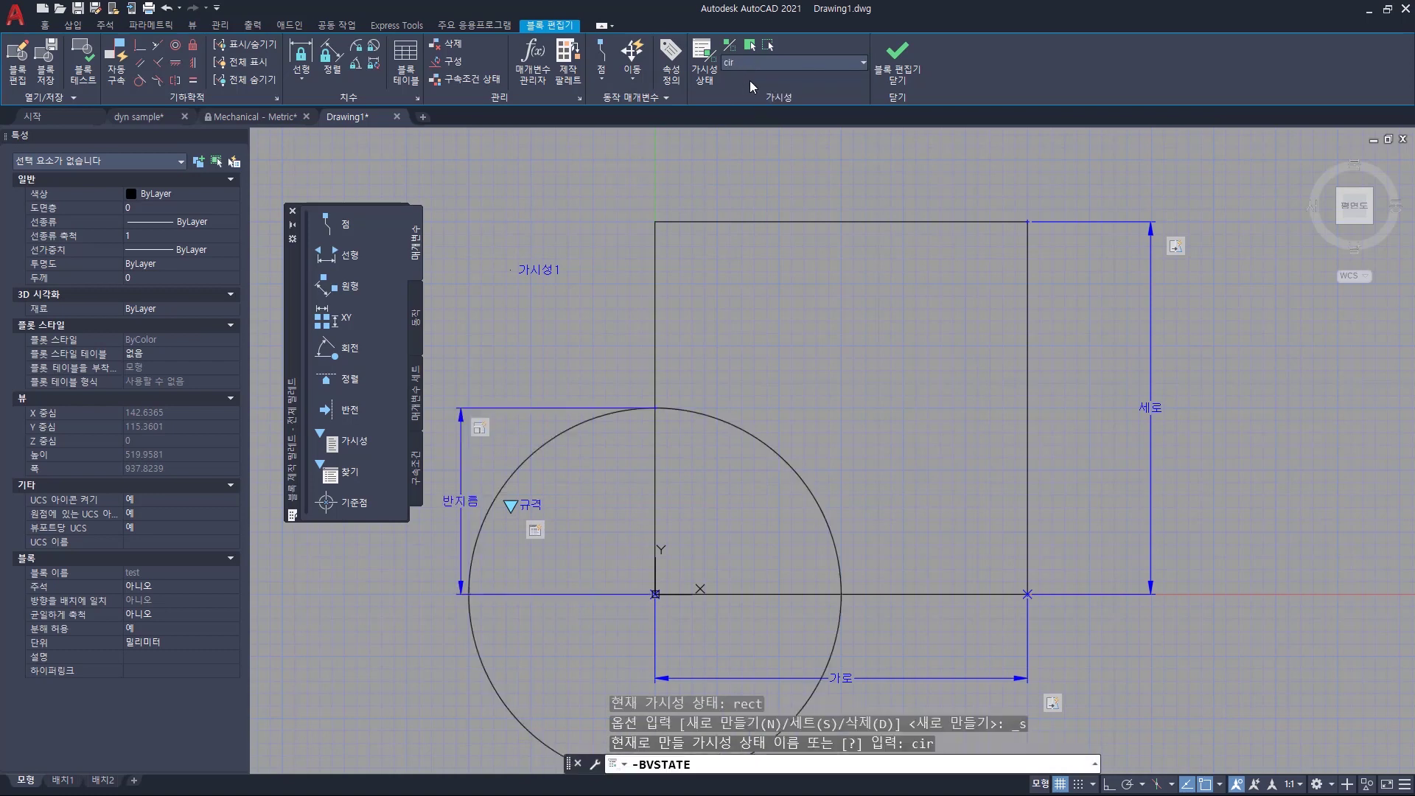
pyautogui.click(768, 45)
pyautogui.click(1067, 175)
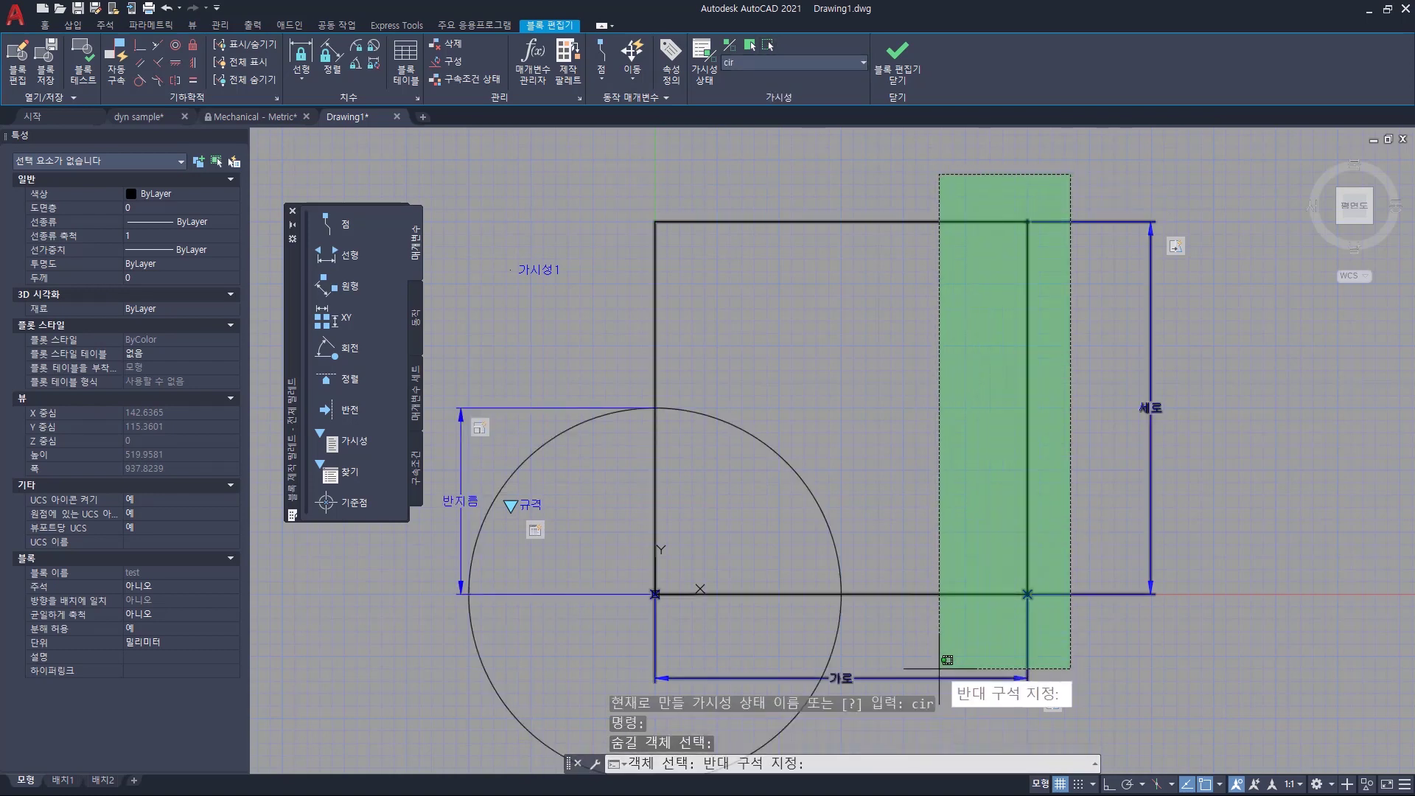
pyautogui.click(939, 595)
pyautogui.press('Return')
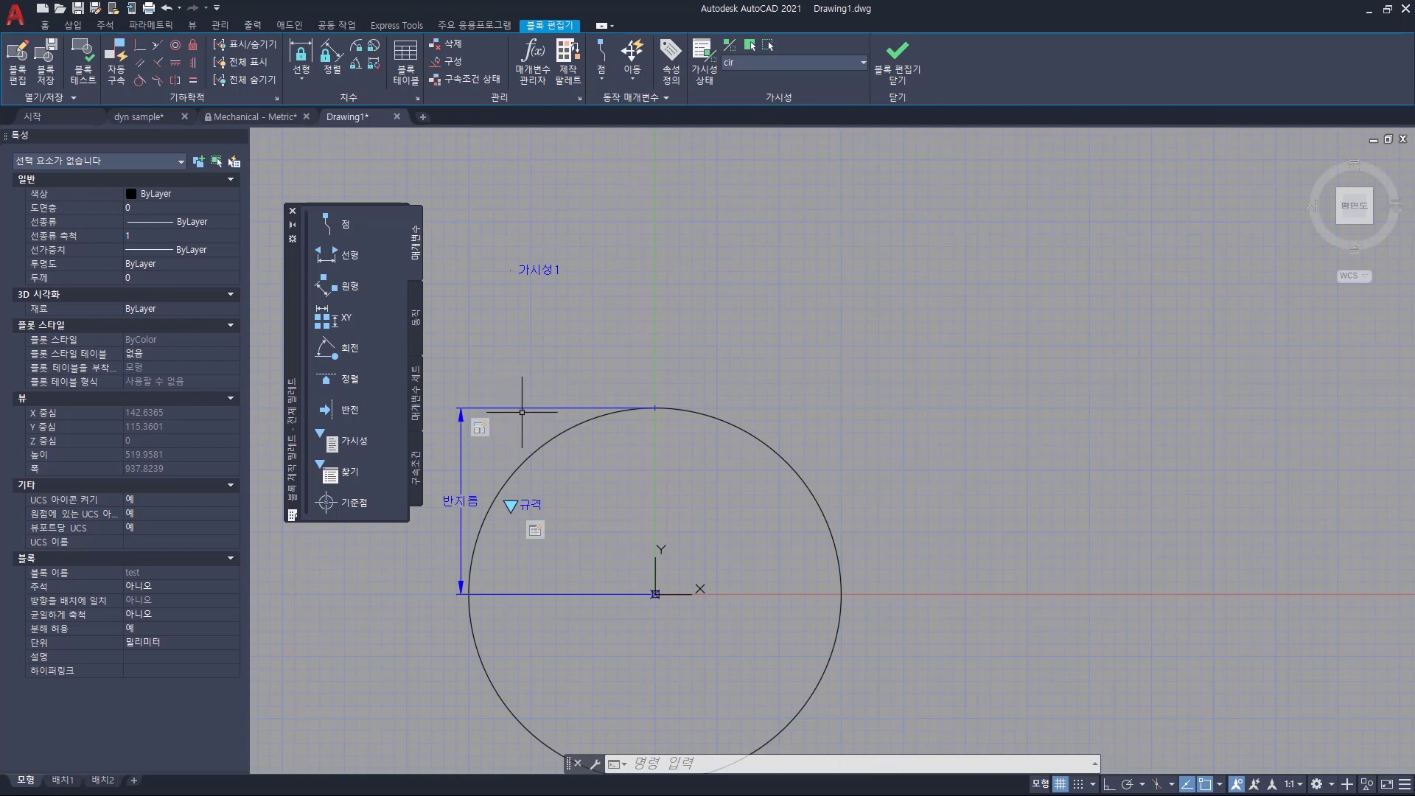
# Open the 규격 lookup table (특성 찾기 테이블) and add 반지름 and 가시성1 as input properties.
pyautogui.click(536, 532)
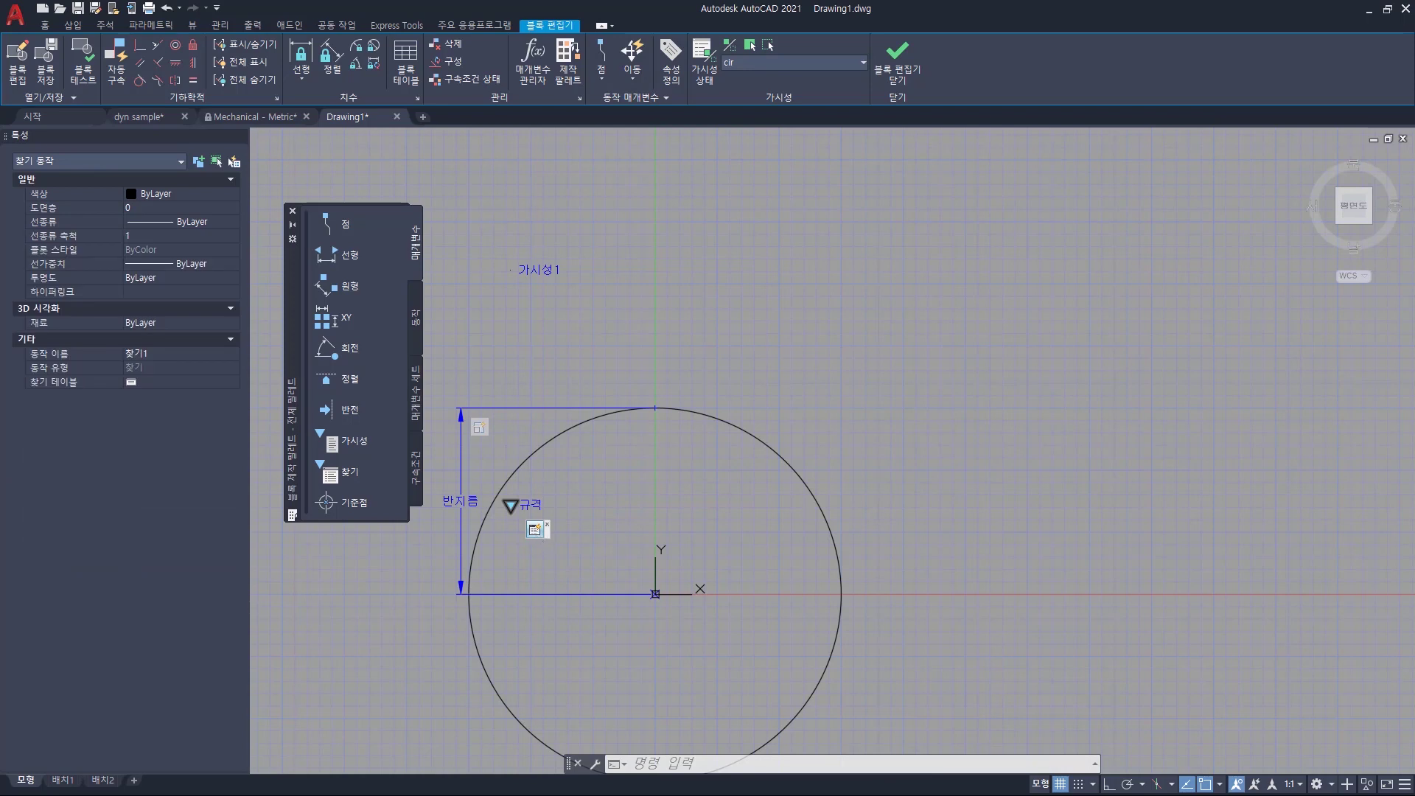
pyautogui.click(130, 382)
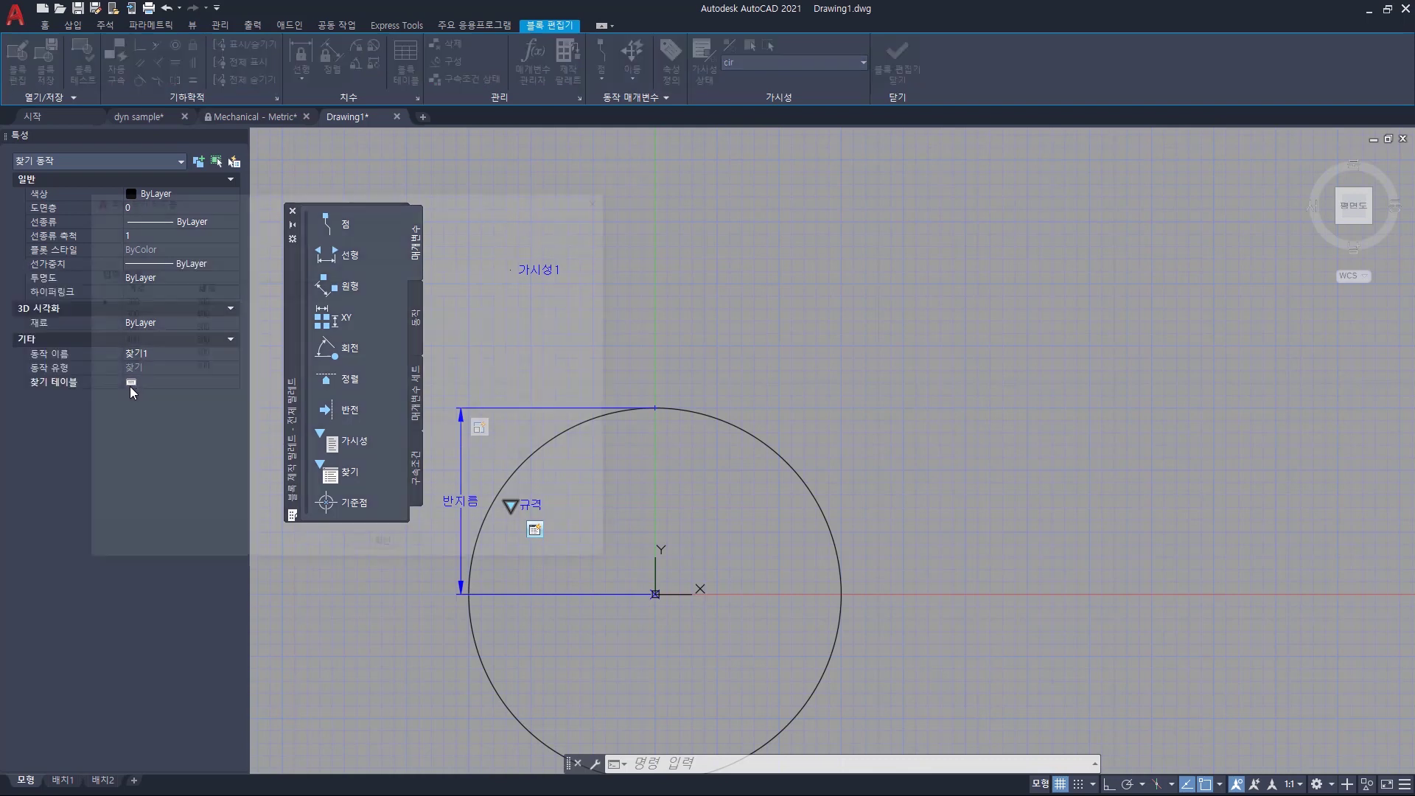
pyautogui.rightClick(536, 534)
pyautogui.click(600, 583)
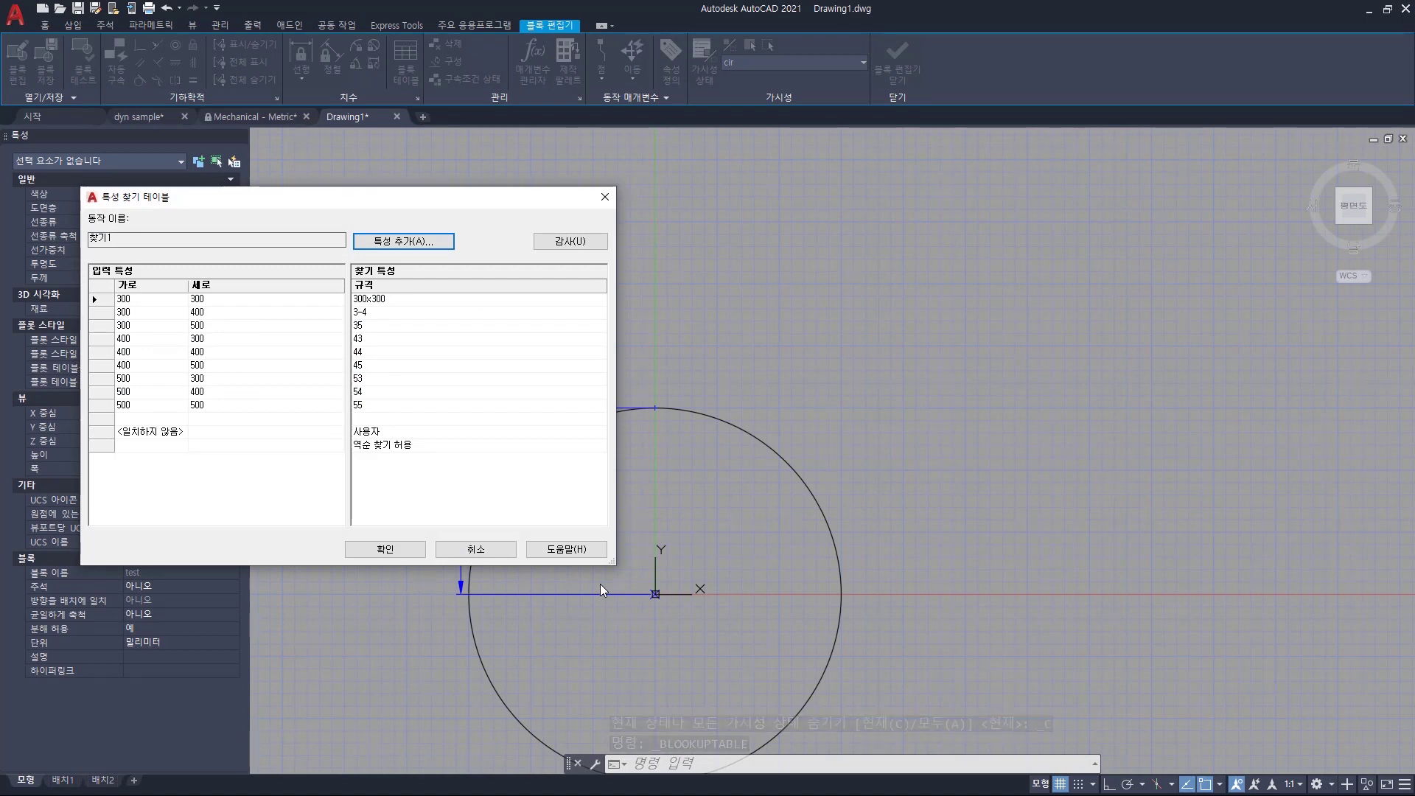
pyautogui.moveTo(490, 197); pyautogui.dragTo(588, 259)
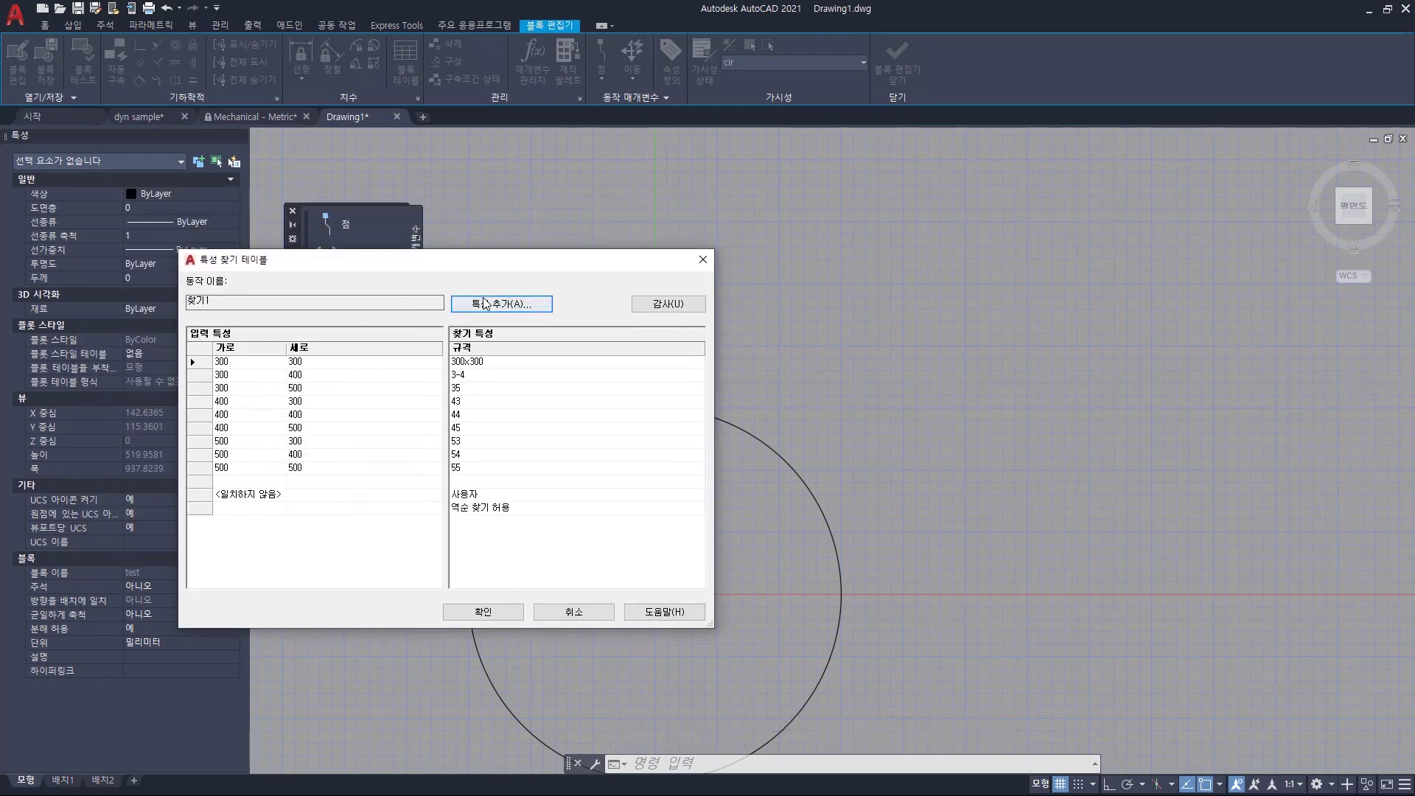
pyautogui.click(501, 304)
pyautogui.moveTo(376, 472); pyautogui.dragTo(318, 273)
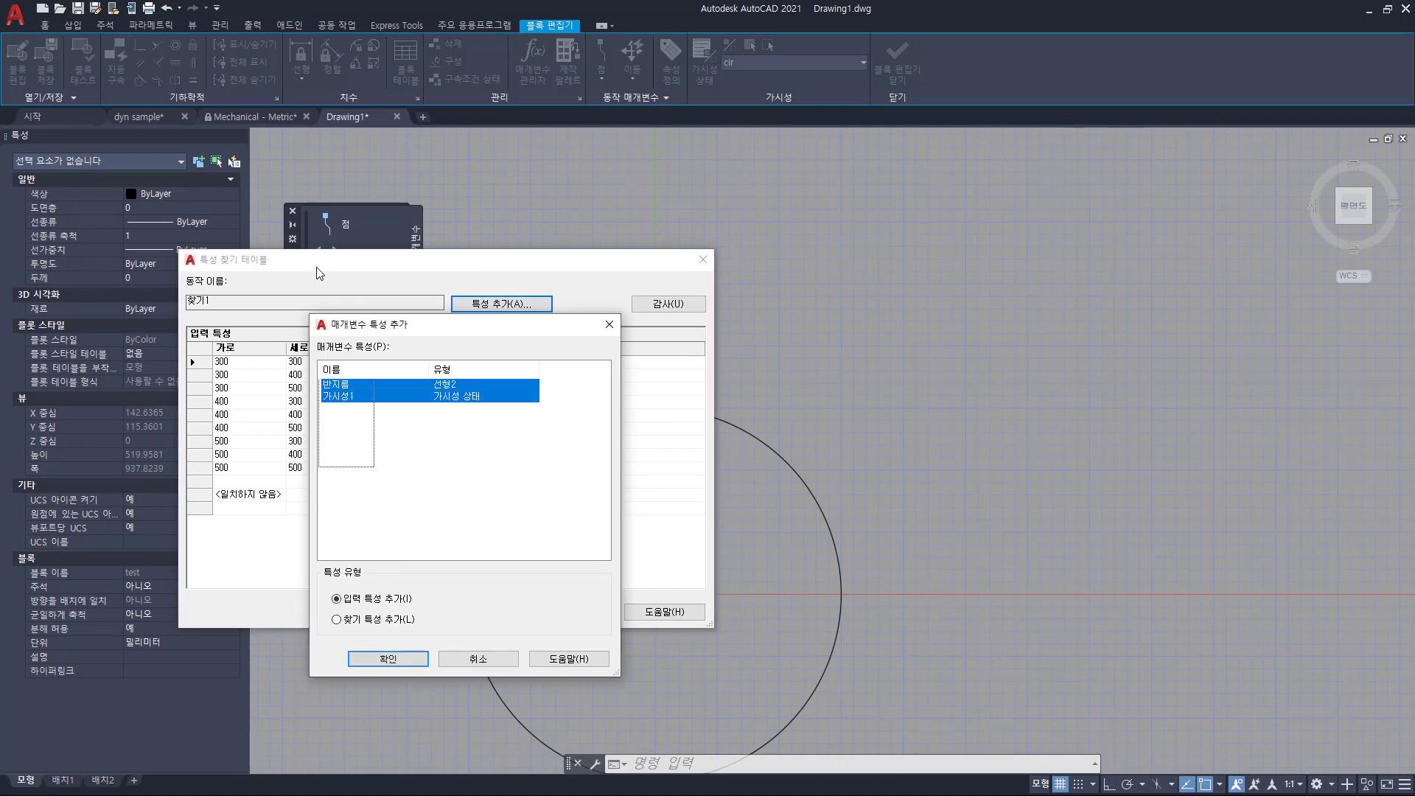
pyautogui.click(376, 657)
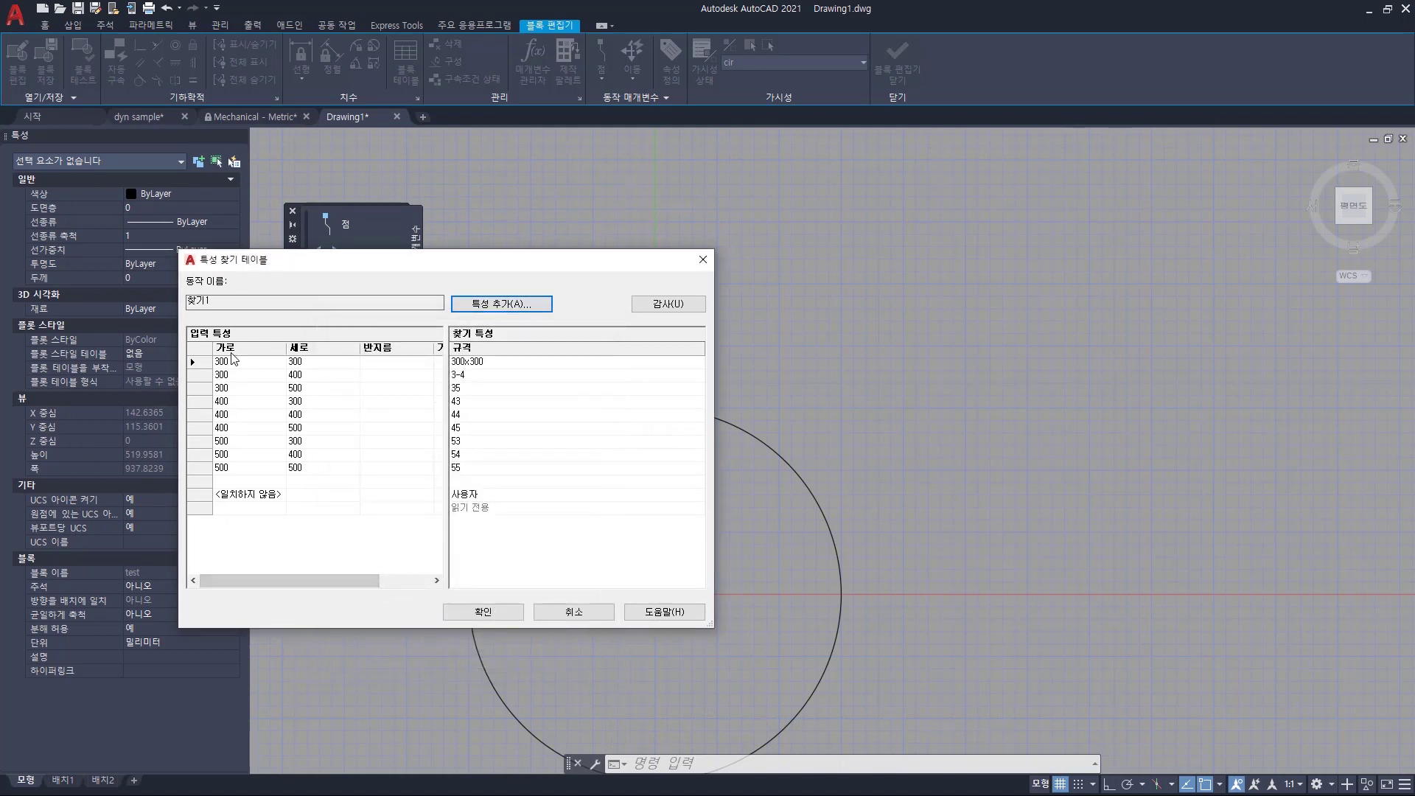
# Fit the input property columns of the lookup table to their headings.
pyautogui.rightClick(340, 347)
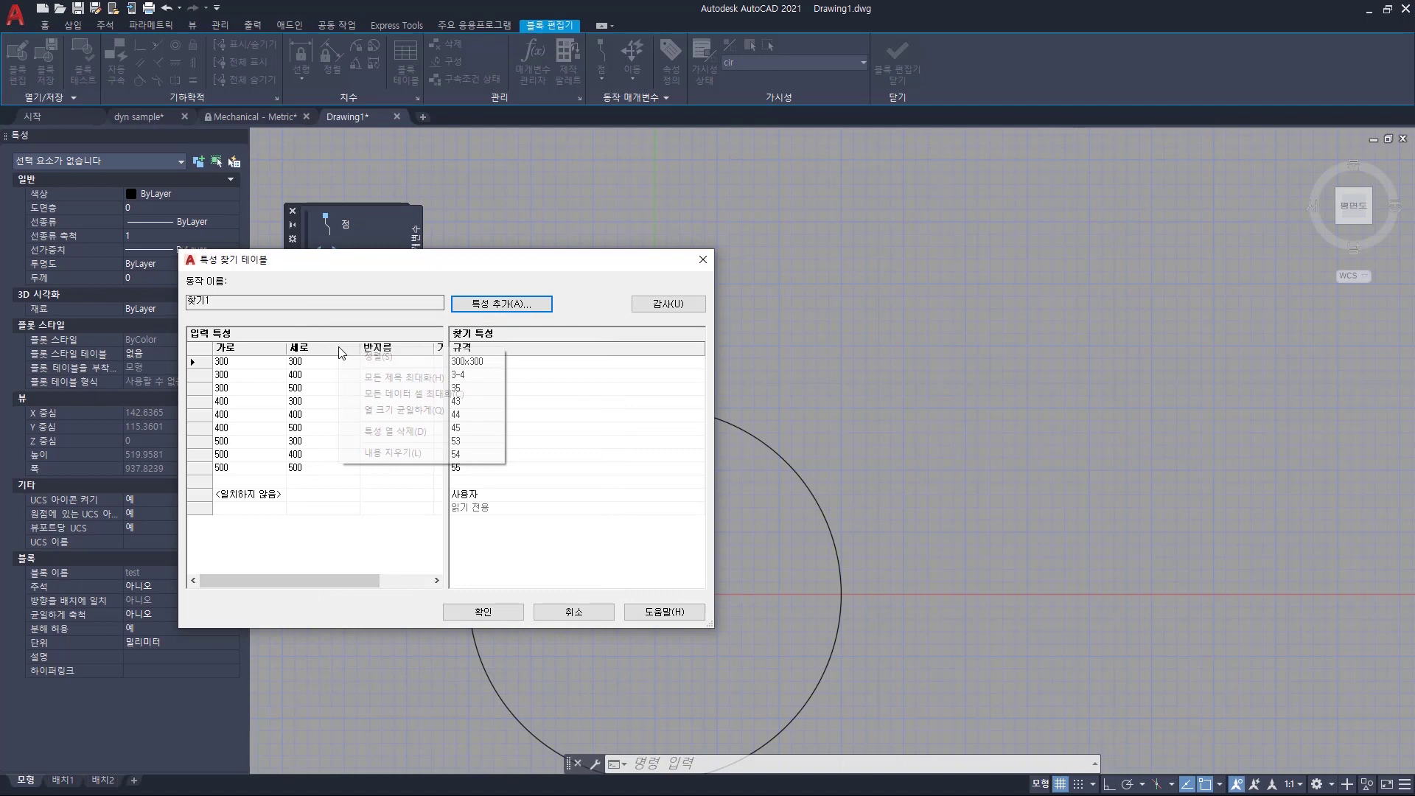
pyautogui.click(379, 378)
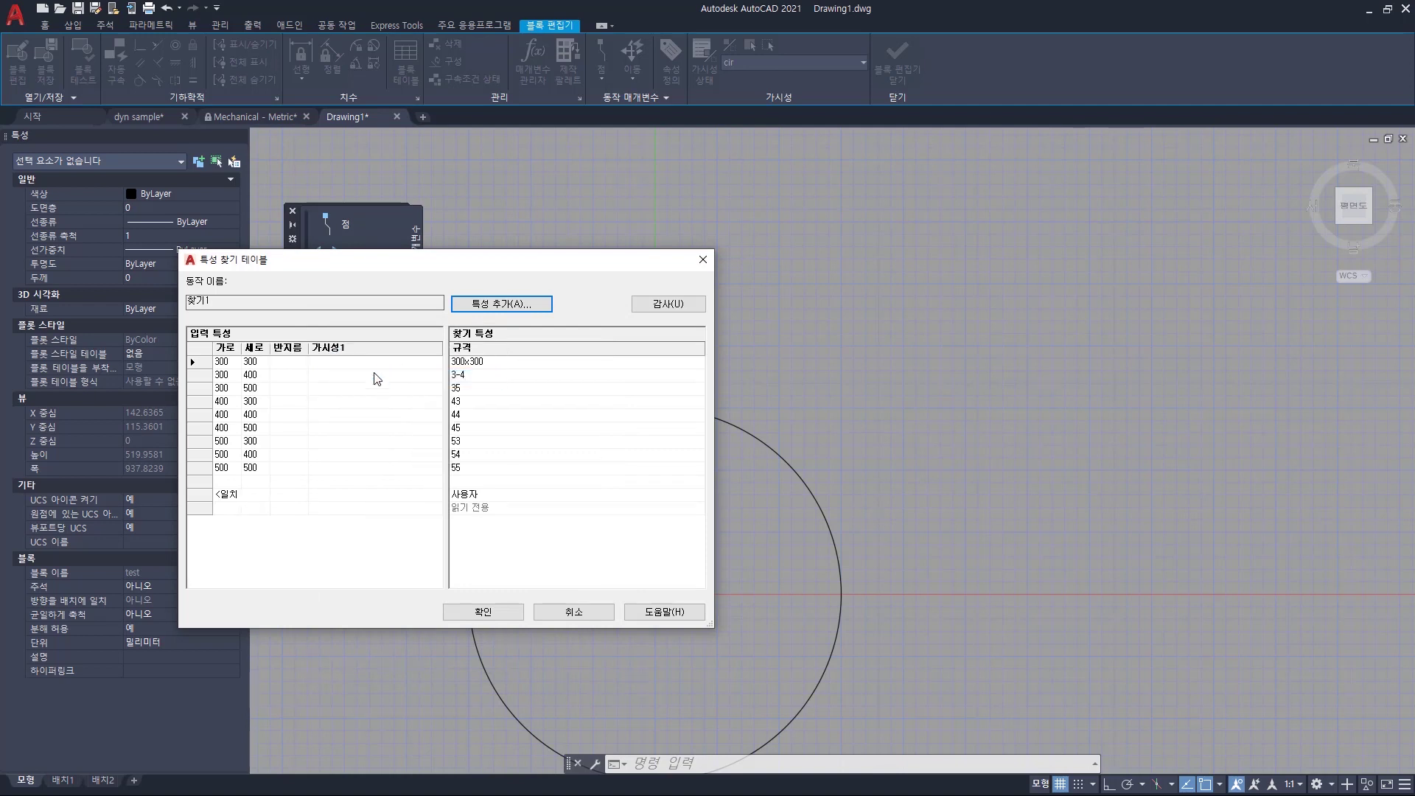
pyautogui.rightClick(346, 346)
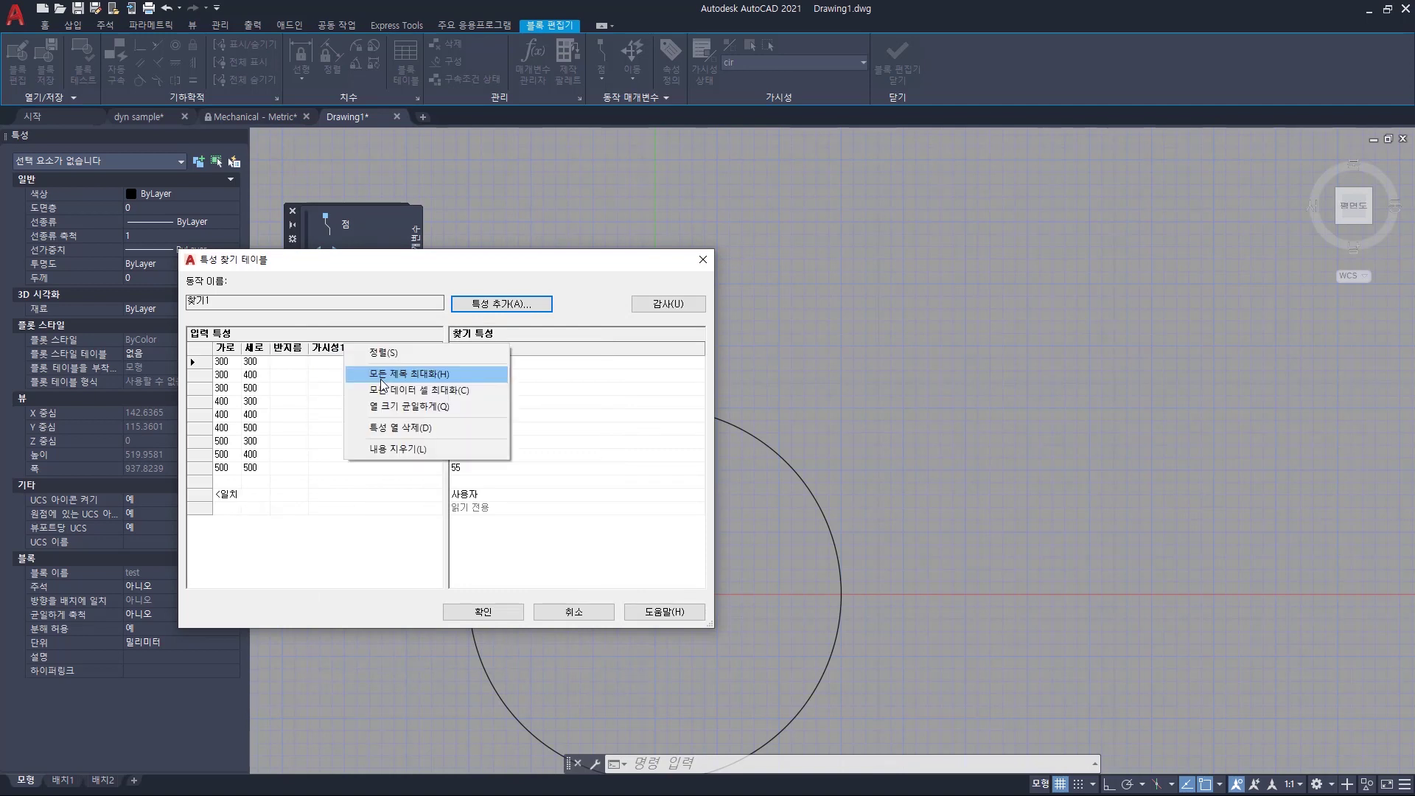
pyautogui.click(380, 379)
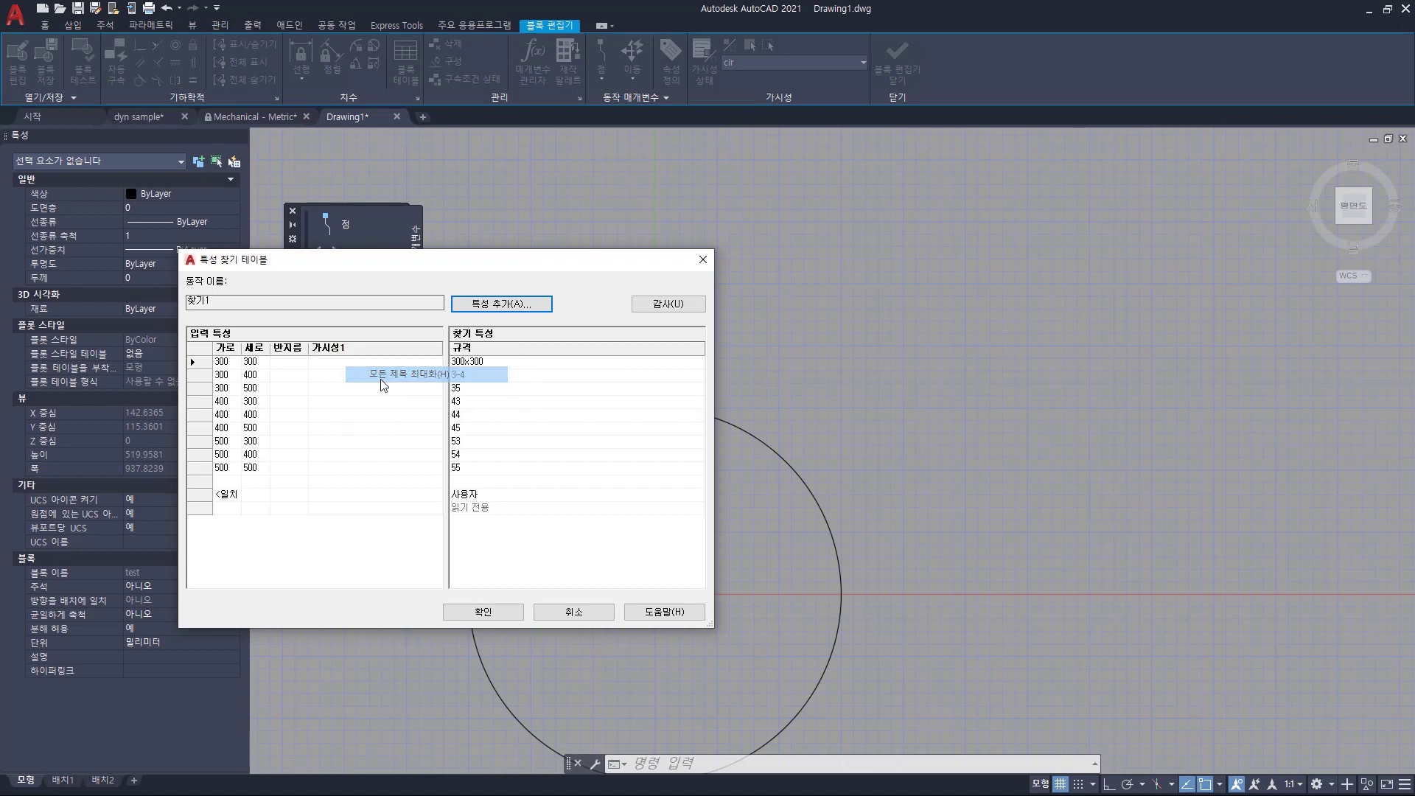
pyautogui.click(370, 565)
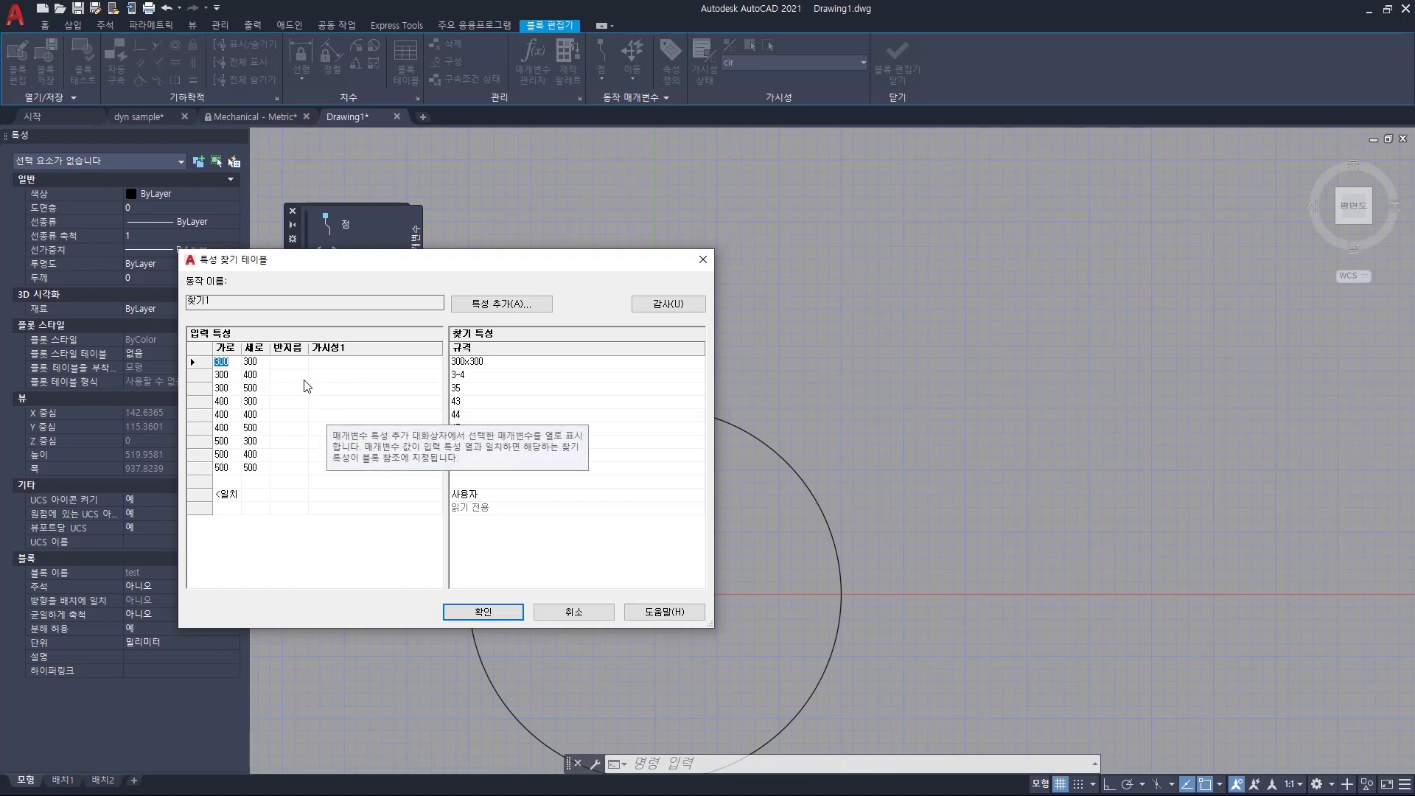
# Add three rows to the lookup table with 반지름 values 150, 300 and 450.
pyautogui.click(295, 483)
pyautogui.write('150')
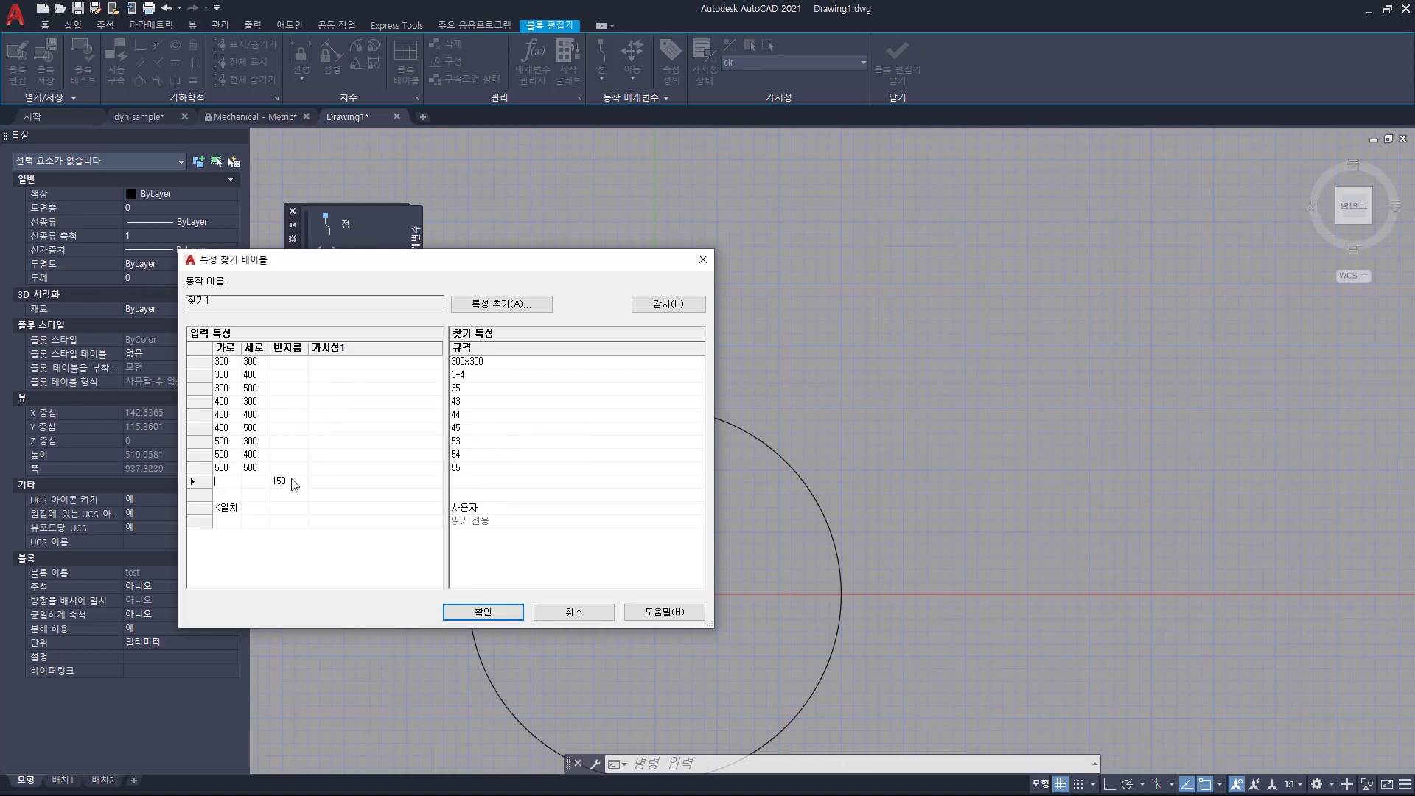
pyautogui.click(292, 495)
pyautogui.write('300')
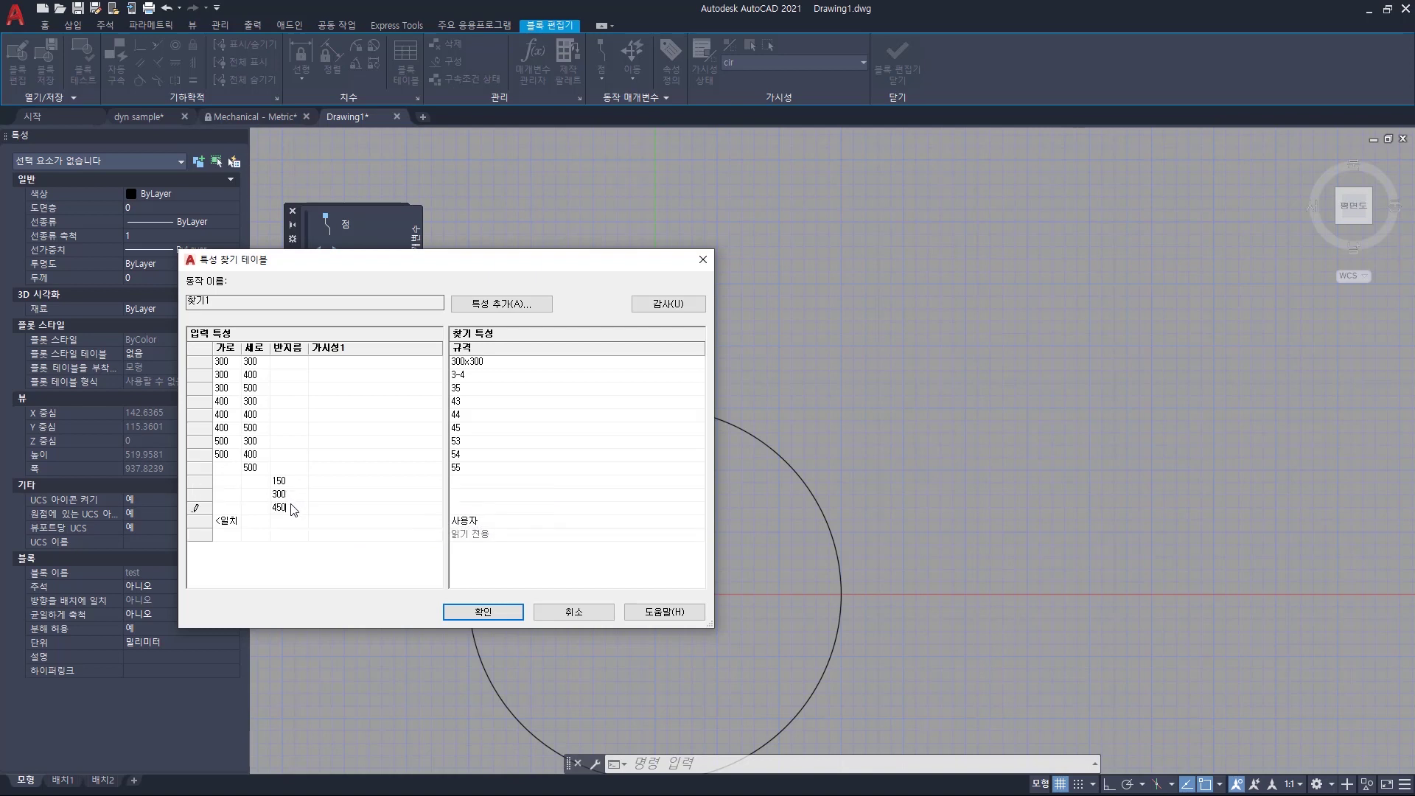
pyautogui.press('Return')
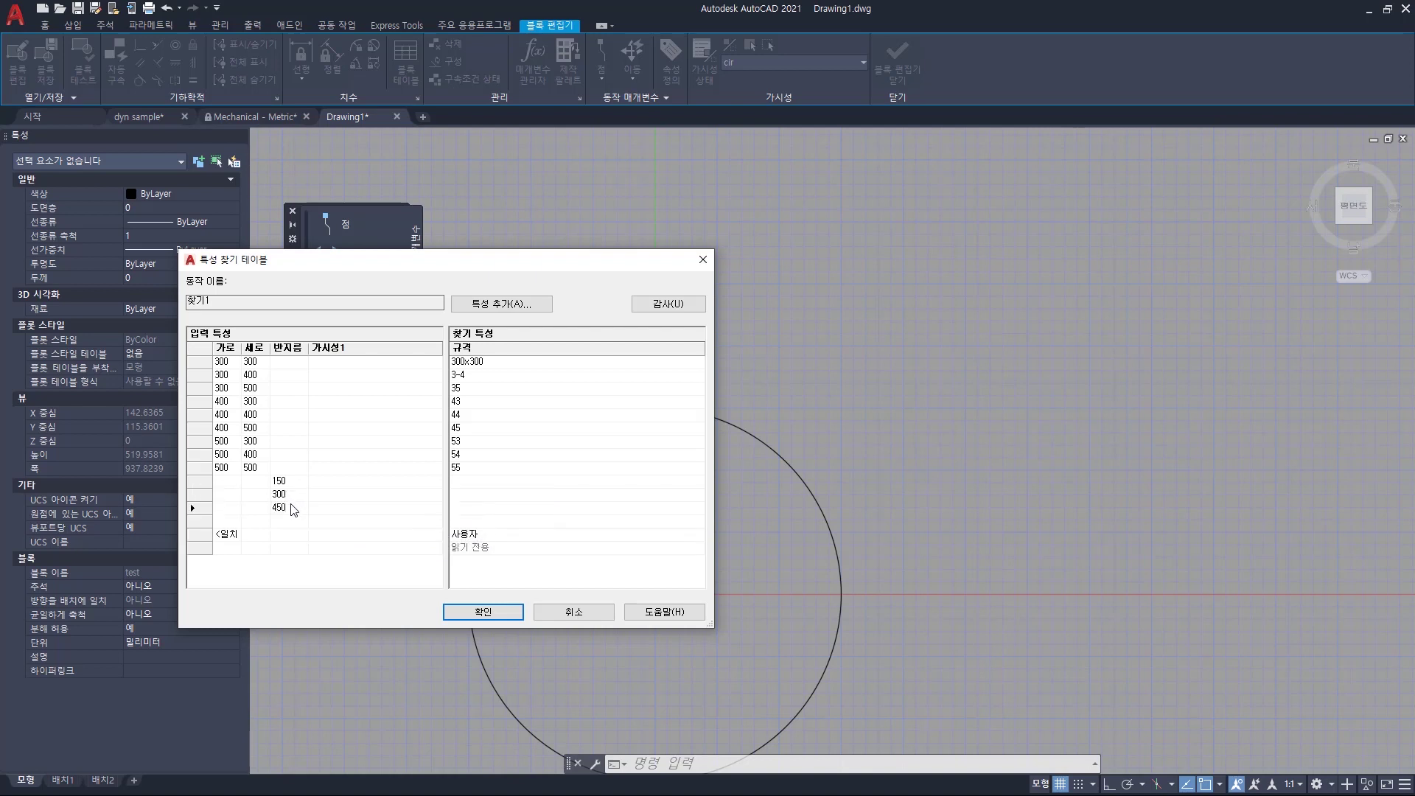
# Set 가시성1 to rect in all nine 가로/세로 size rows of the lookup table.
pyautogui.click(328, 366)
pyautogui.click(334, 367)
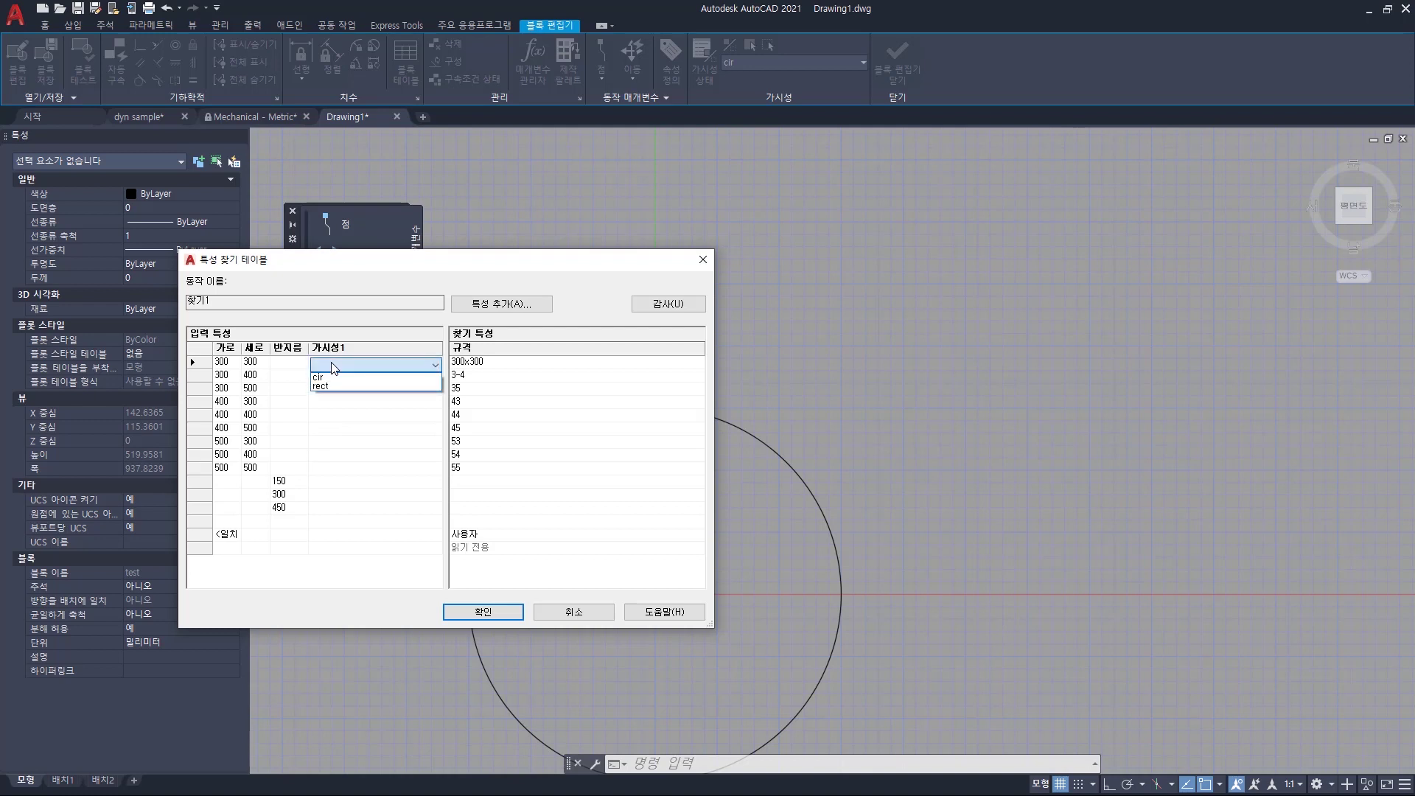
pyautogui.click(321, 387)
pyautogui.click(330, 377)
pyautogui.scroll(-2, 331, 379)
pyautogui.click(340, 392)
pyautogui.scroll(-2, 340, 392)
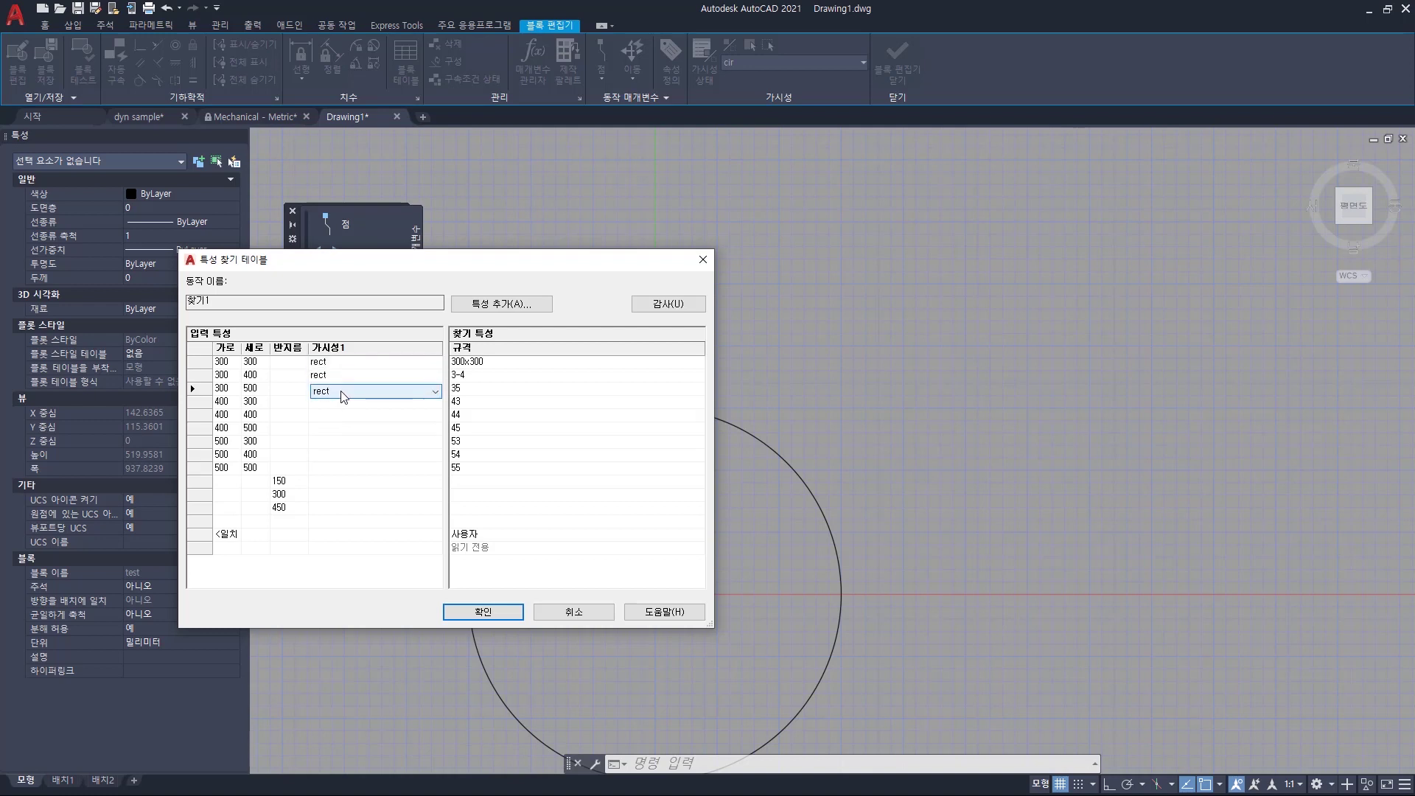
pyautogui.click(352, 396)
pyautogui.scroll(-2, 352, 396)
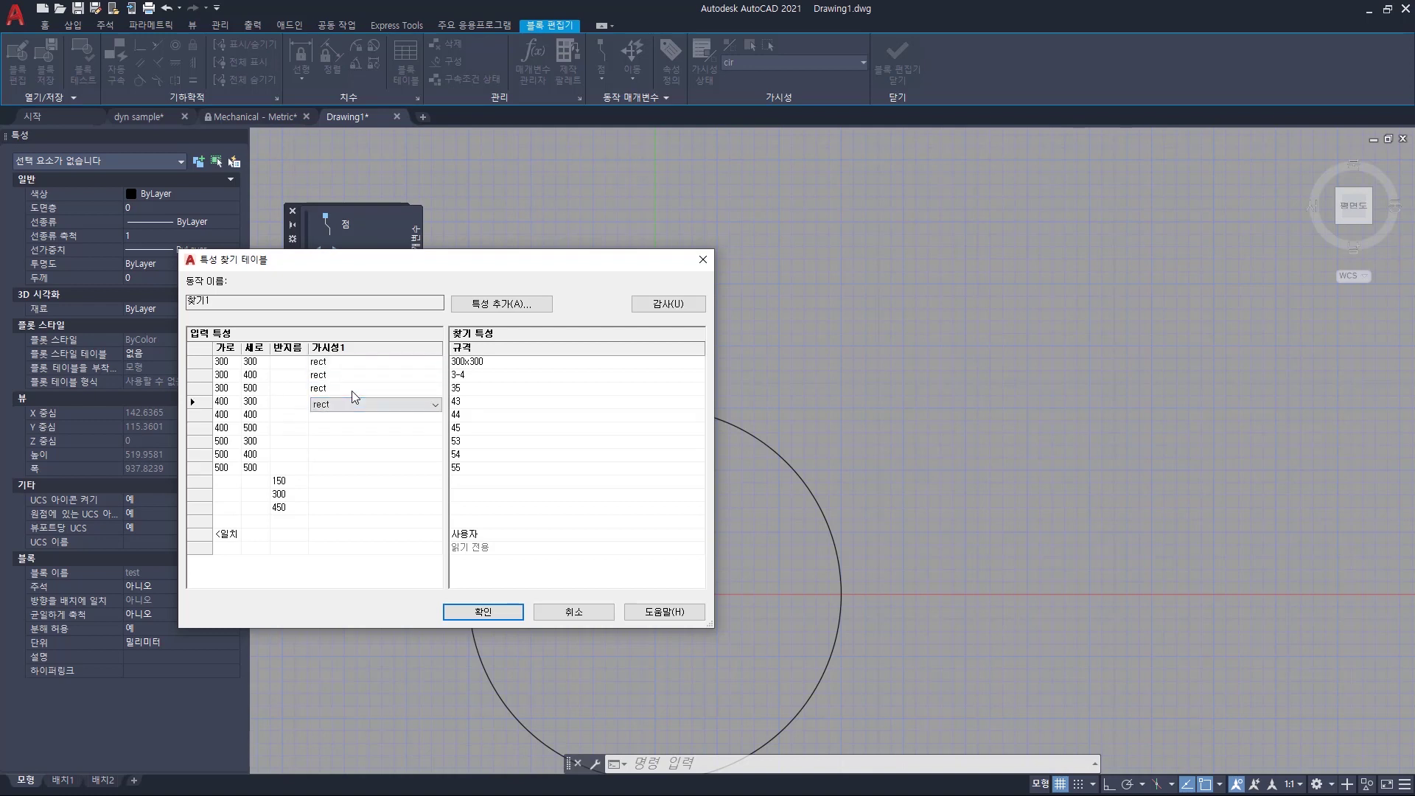
pyautogui.press('Return')
pyautogui.press('r')
pyautogui.press('Return')
pyautogui.press('r')
pyautogui.press('Return')
pyautogui.press('r')
pyautogui.press('Return')
pyautogui.press('r')
pyautogui.press('Return')
pyautogui.press('r')
pyautogui.press('Return')
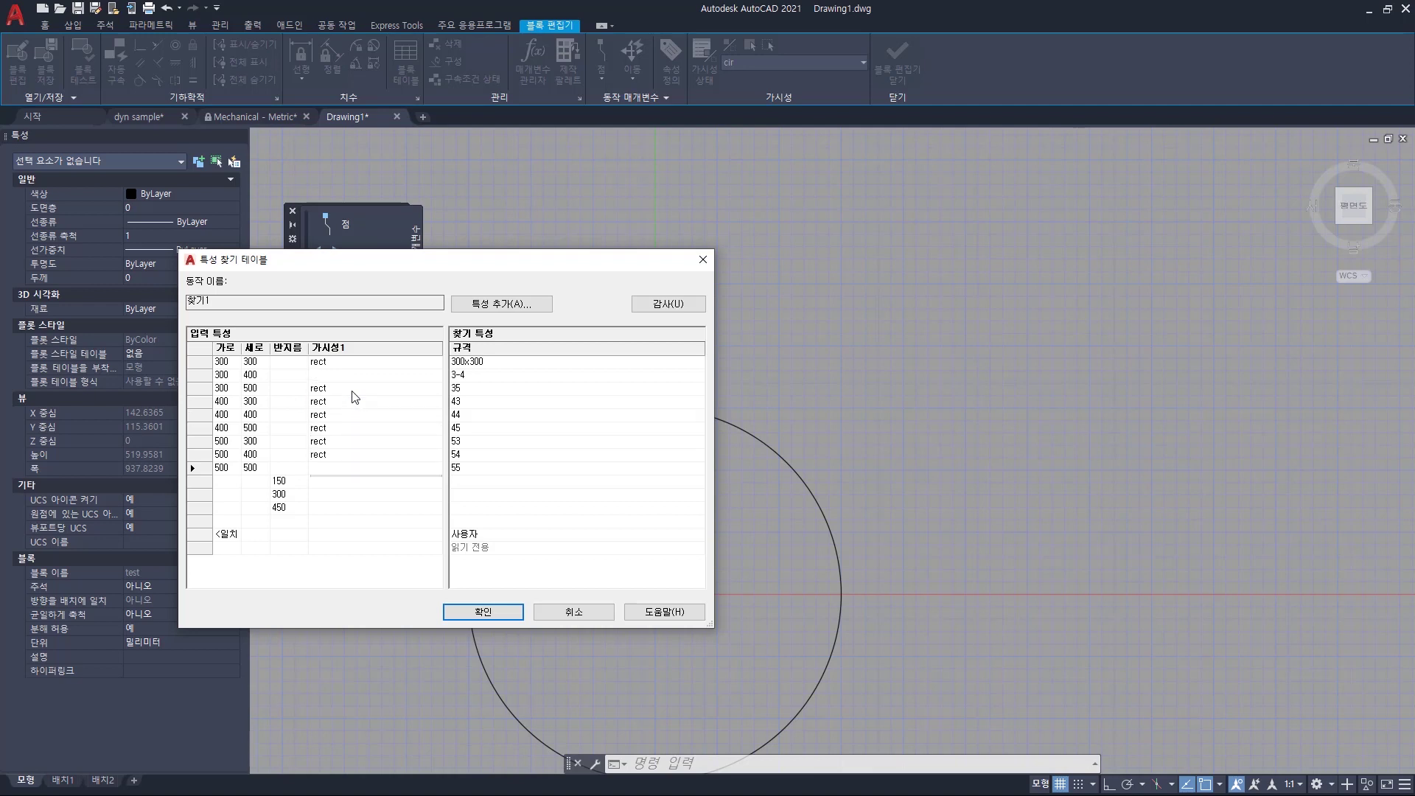
# Set 가시성1 to cir in the three rows with 반지름 150, 300 and 450.
pyautogui.press('c')
pyautogui.press('Return')
pyautogui.press('c')
pyautogui.press('Return')
pyautogui.press('c')
# Fill the 반지름 column of the rect rows with 0.
pyautogui.click(284, 403)
pyautogui.write('0')
pyautogui.press('Down')
pyautogui.write('0')
pyautogui.press('Down')
pyautogui.write('0')
pyautogui.press('Down')
pyautogui.write('0')
pyautogui.press('Down')
# Set 반지름 to 100, 1000 and 10000 in the 300×400, 300×500 and 400×300 rows.
pyautogui.click(291, 376)
pyautogui.write('100')
pyautogui.press('Down')
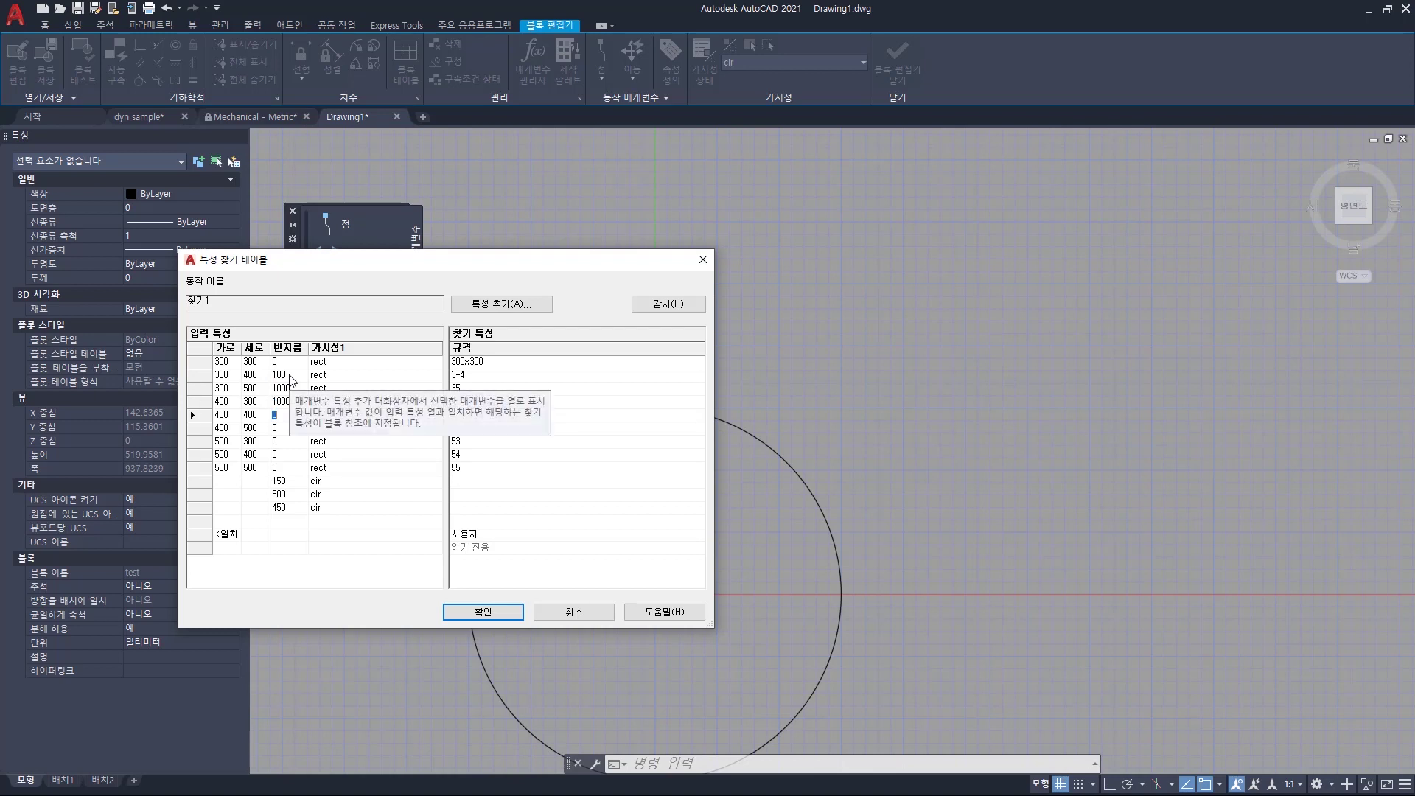
# Set 가로 to 0 in the three cir rows, fill in their 세로 values starting with 1, and apply the lookup table.
pyautogui.click(234, 482)
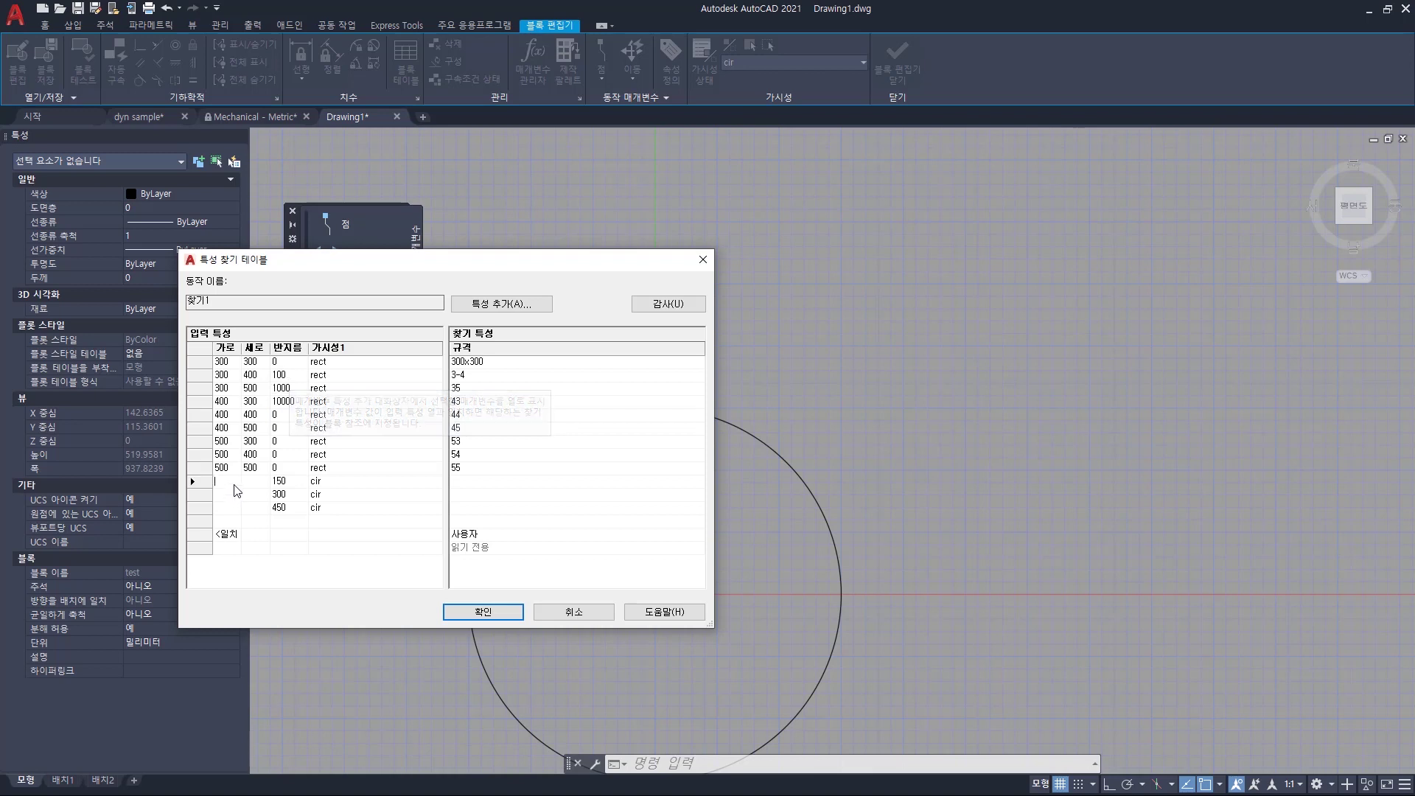
pyautogui.write('0')
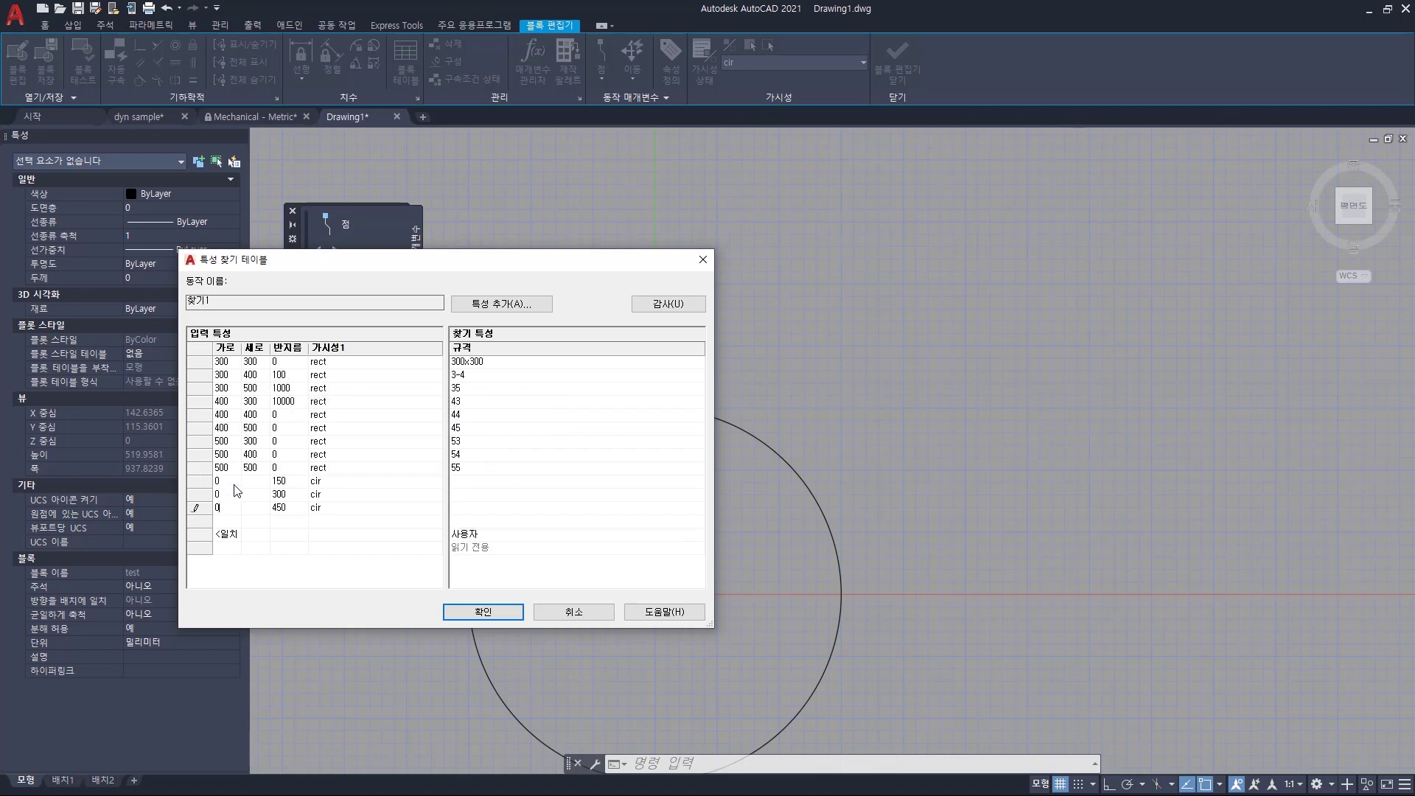
pyautogui.click(251, 481)
pyautogui.write('1')
pyautogui.click(251, 507)
pyautogui.click(483, 612)
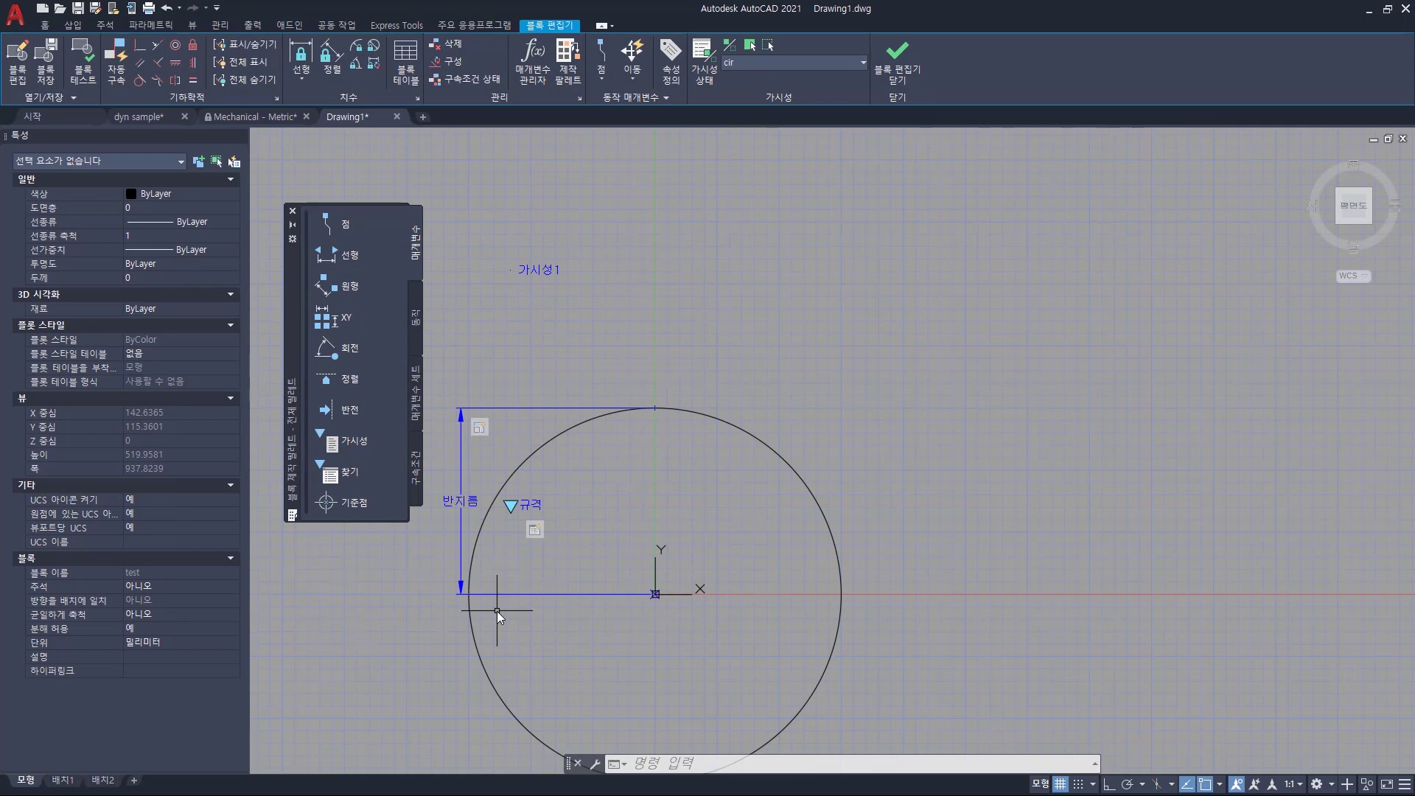
# Open the edited block in the block test window.
pyautogui.click(92, 68)
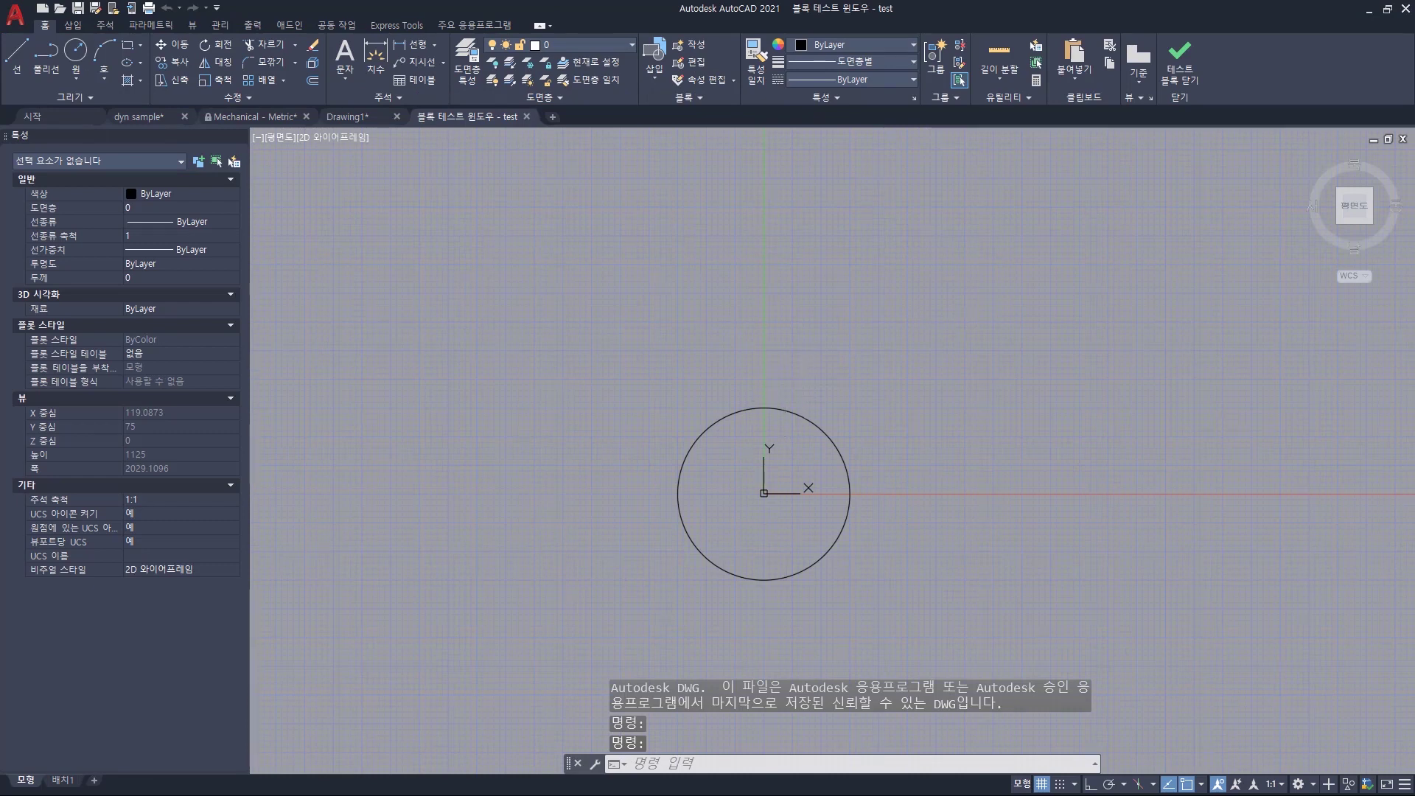
# Select the test block in the test window and set its 규격 property to 45.
pyautogui.click(784, 398)
pyautogui.click(764, 447)
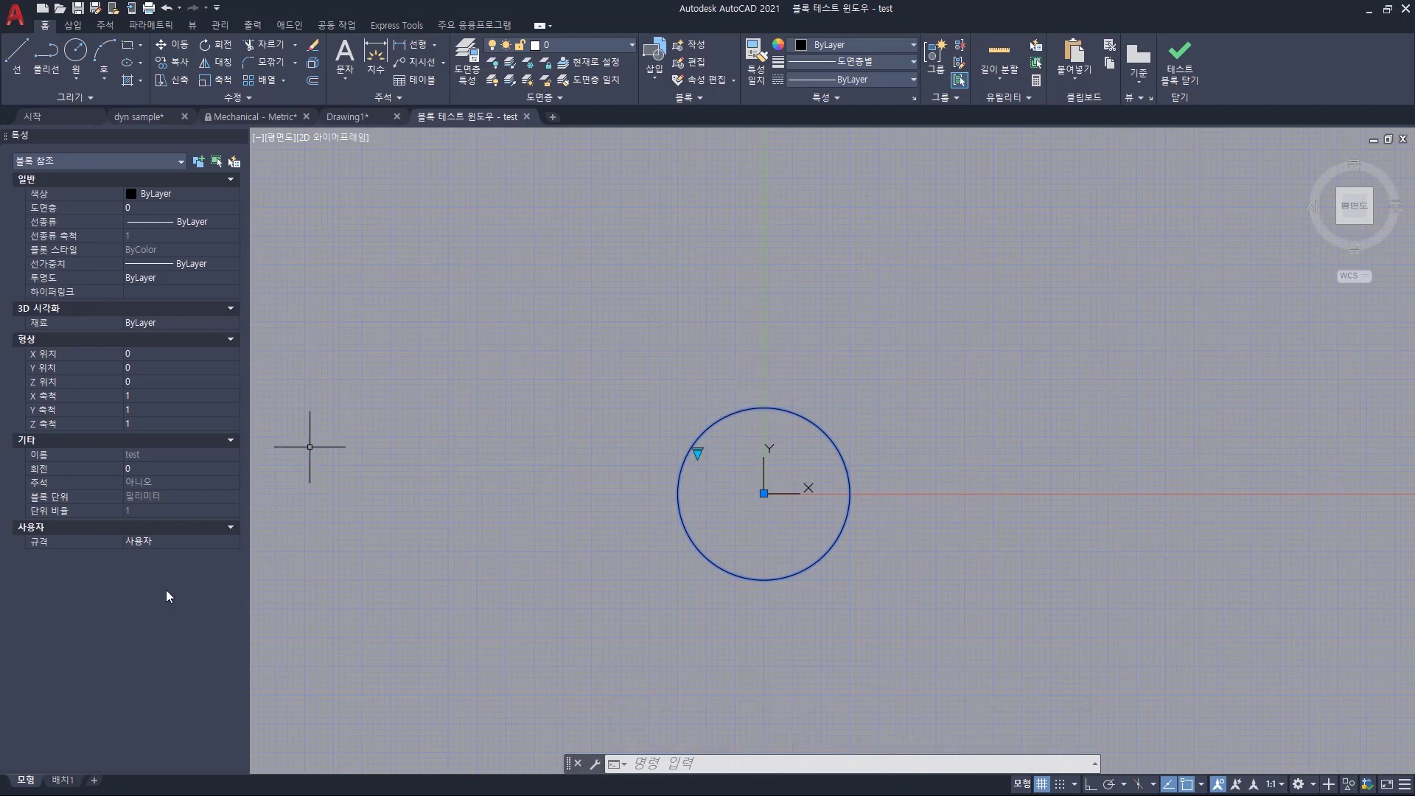
pyautogui.click(140, 541)
pyautogui.click(140, 541)
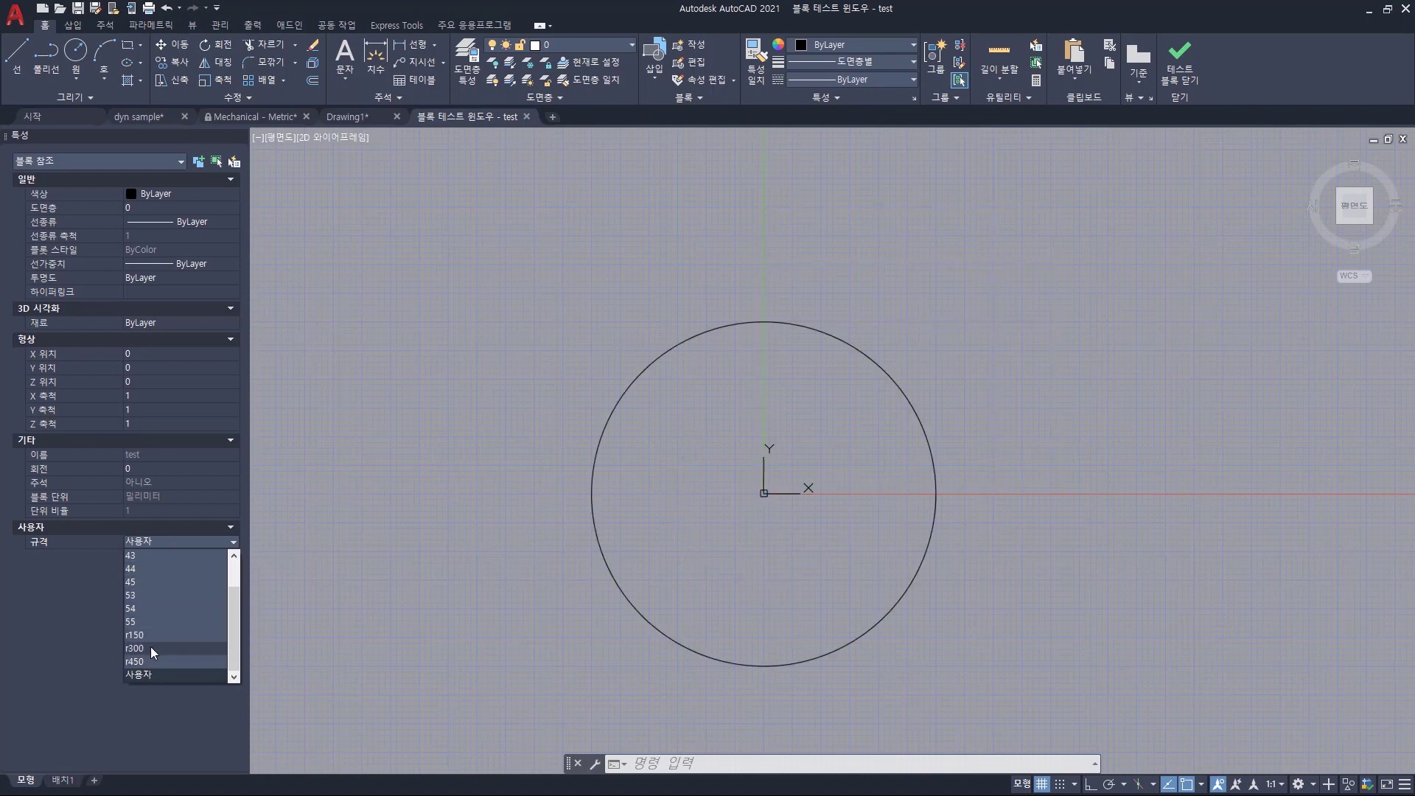
pyautogui.click(160, 581)
# Switch the block's 규격 through its lookup grip to 3-4 and to r300.
pyautogui.click(698, 452)
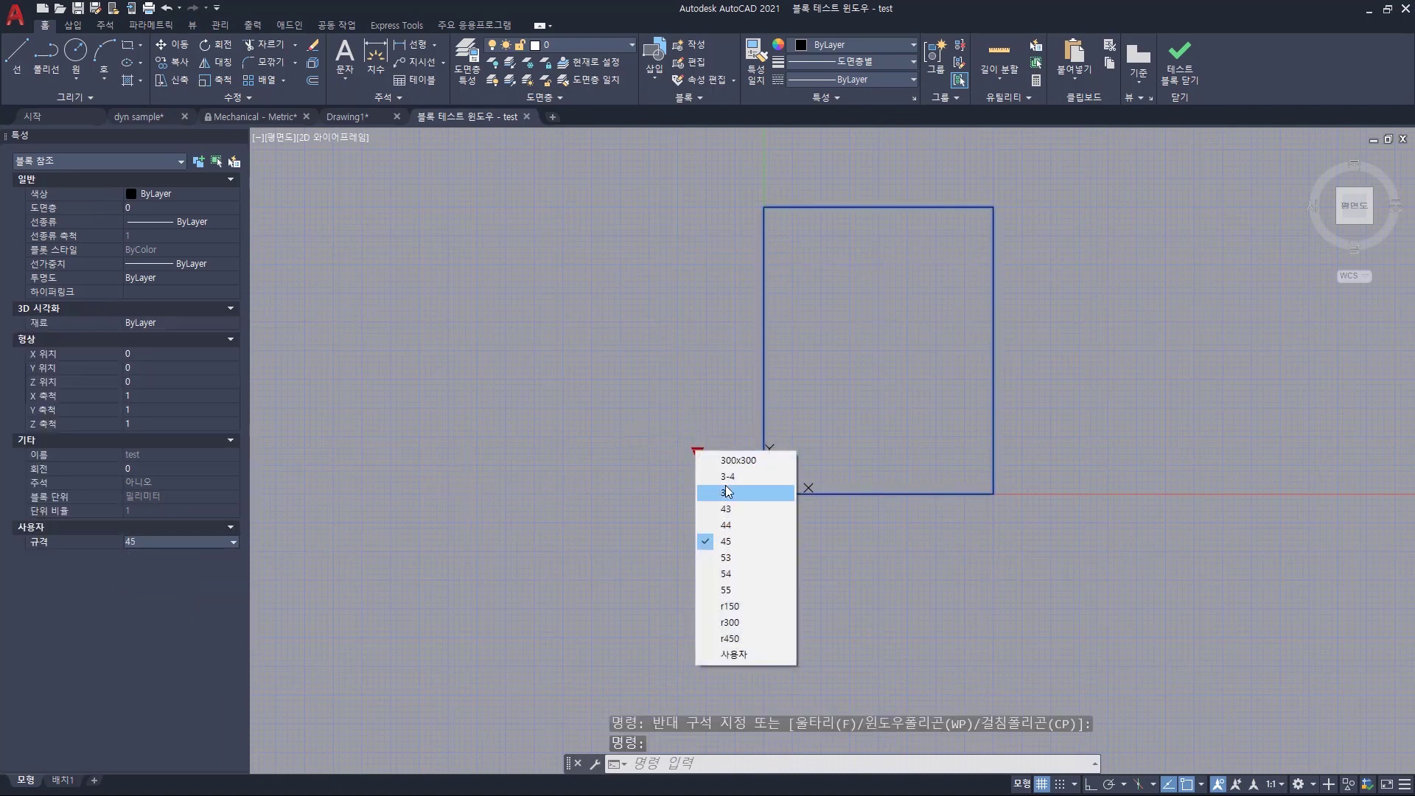
pyautogui.click(729, 479)
pyautogui.click(697, 451)
pyautogui.click(730, 625)
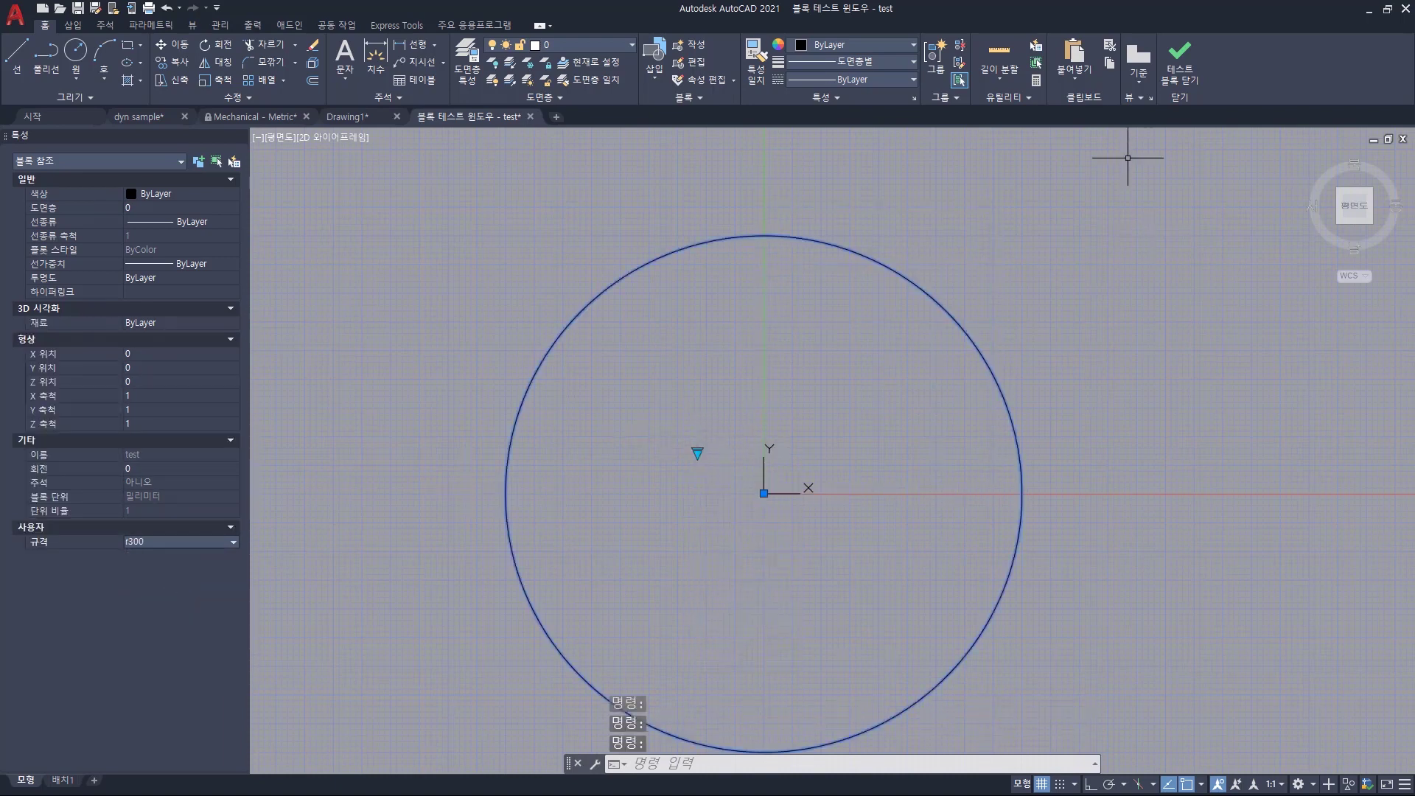
# Close the test window and the block editor, saving the parameter changes to the block.
pyautogui.click(1179, 59)
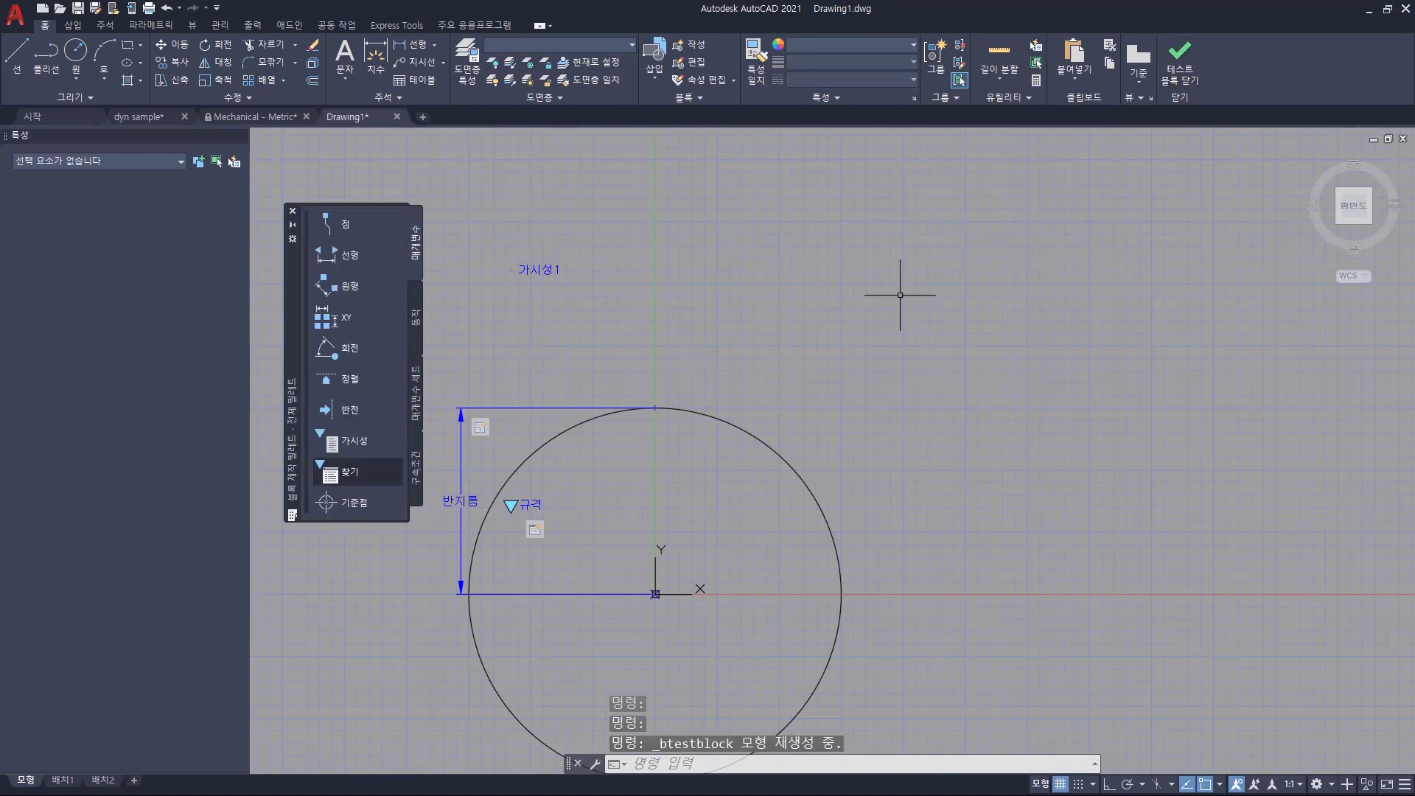
pyautogui.click(900, 79)
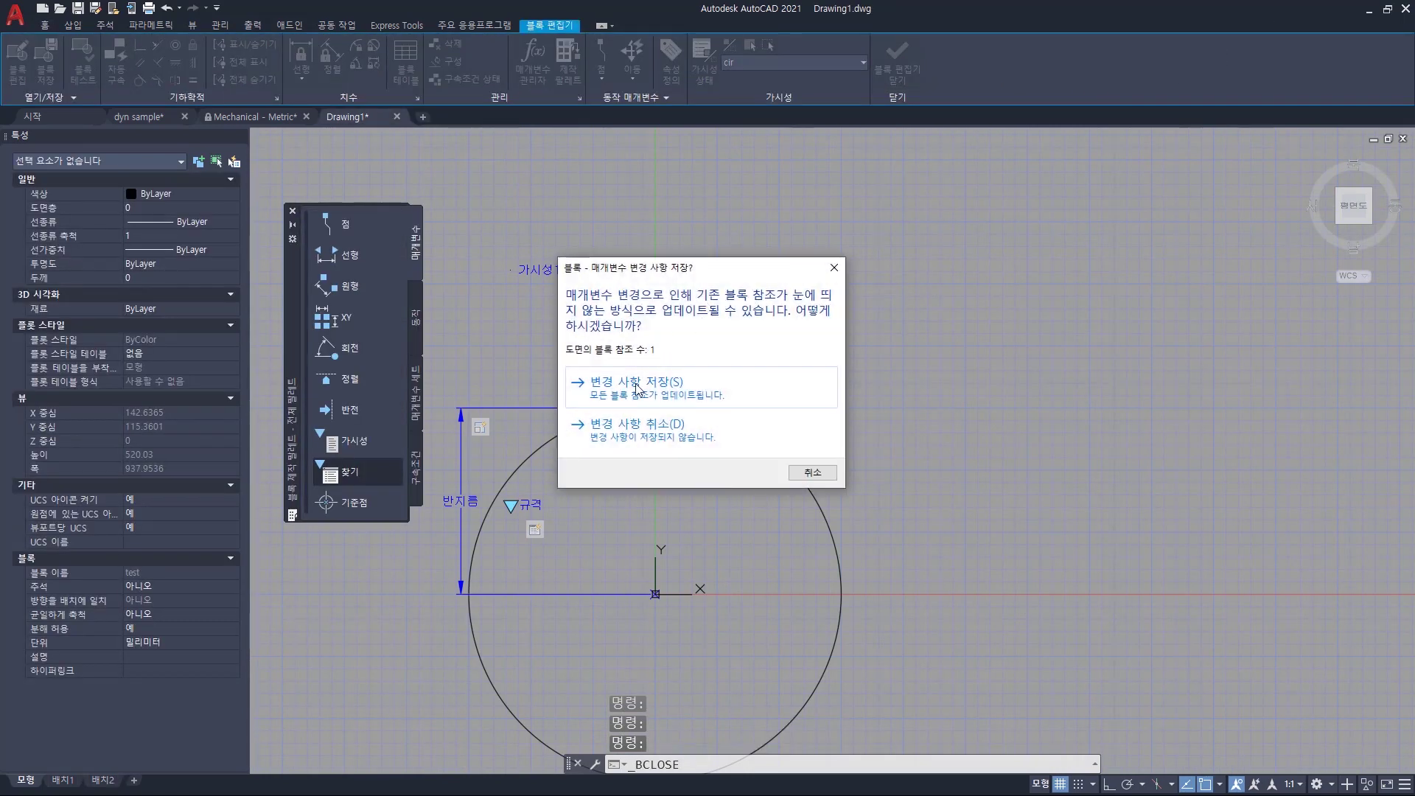
pyautogui.click(635, 383)
pyautogui.press('Escape')
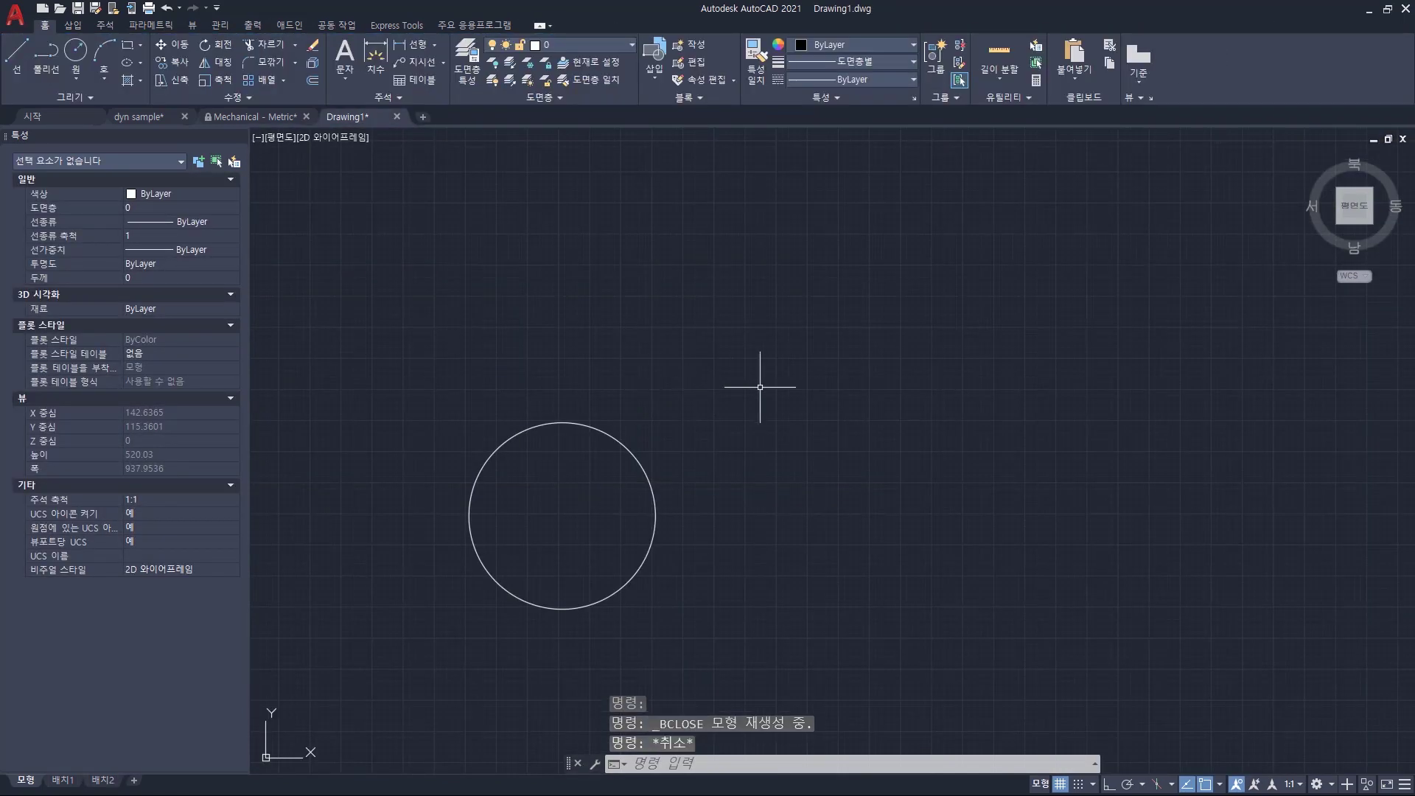
# Insert two instances of the test block, one above and one level with the existing circle in the drawing.
pyautogui.write('ll')
pyautogui.press('Return')
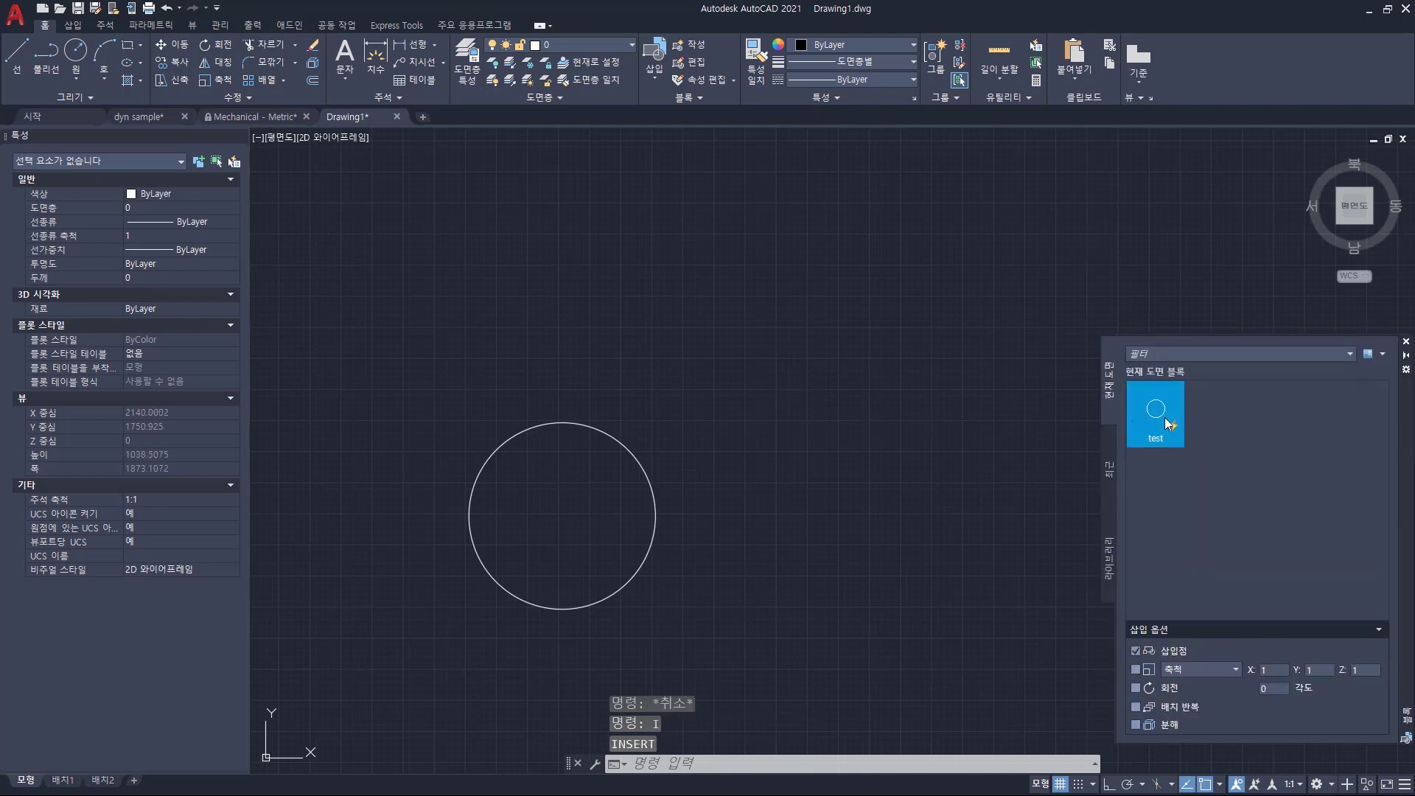
pyautogui.click(1156, 413)
pyautogui.click(764, 304)
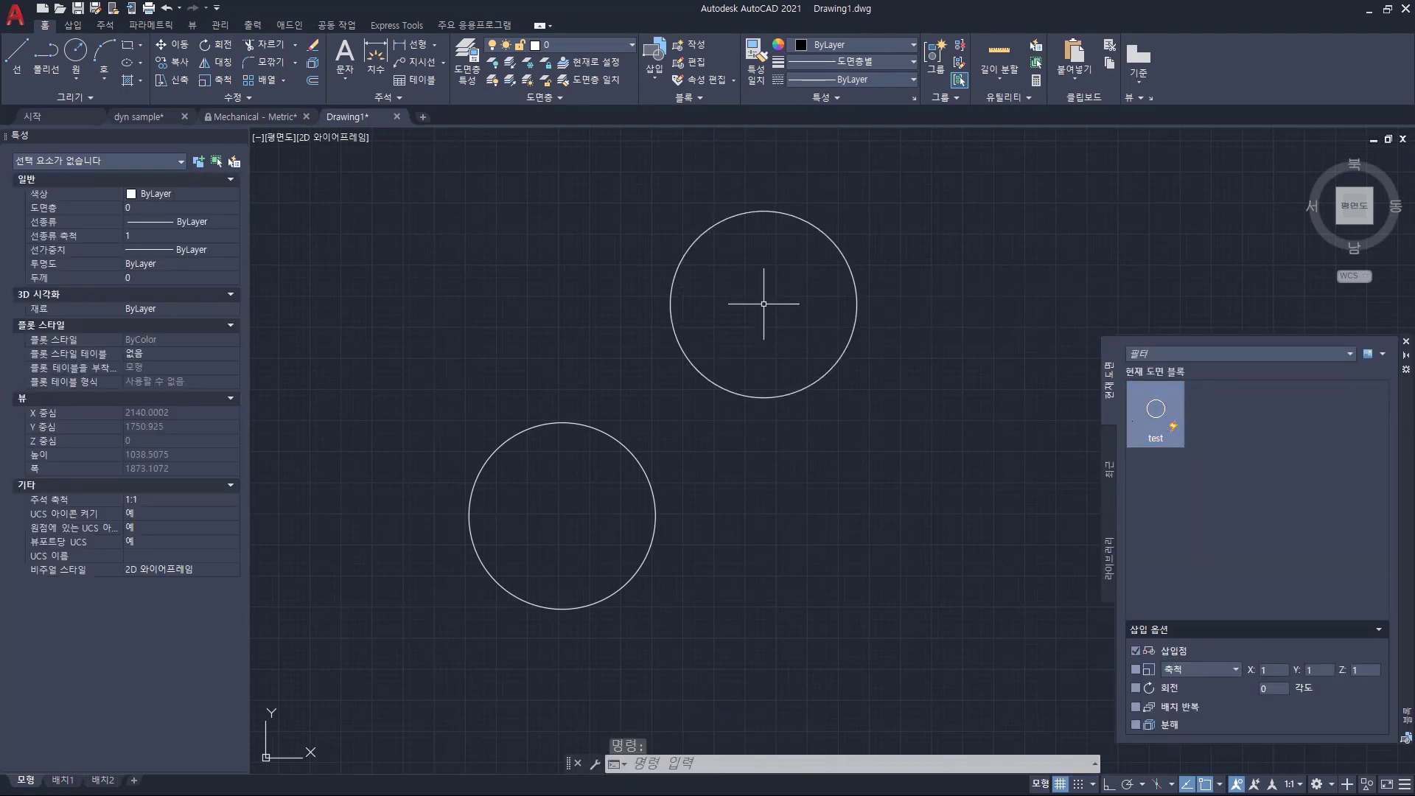
pyautogui.click(1155, 433)
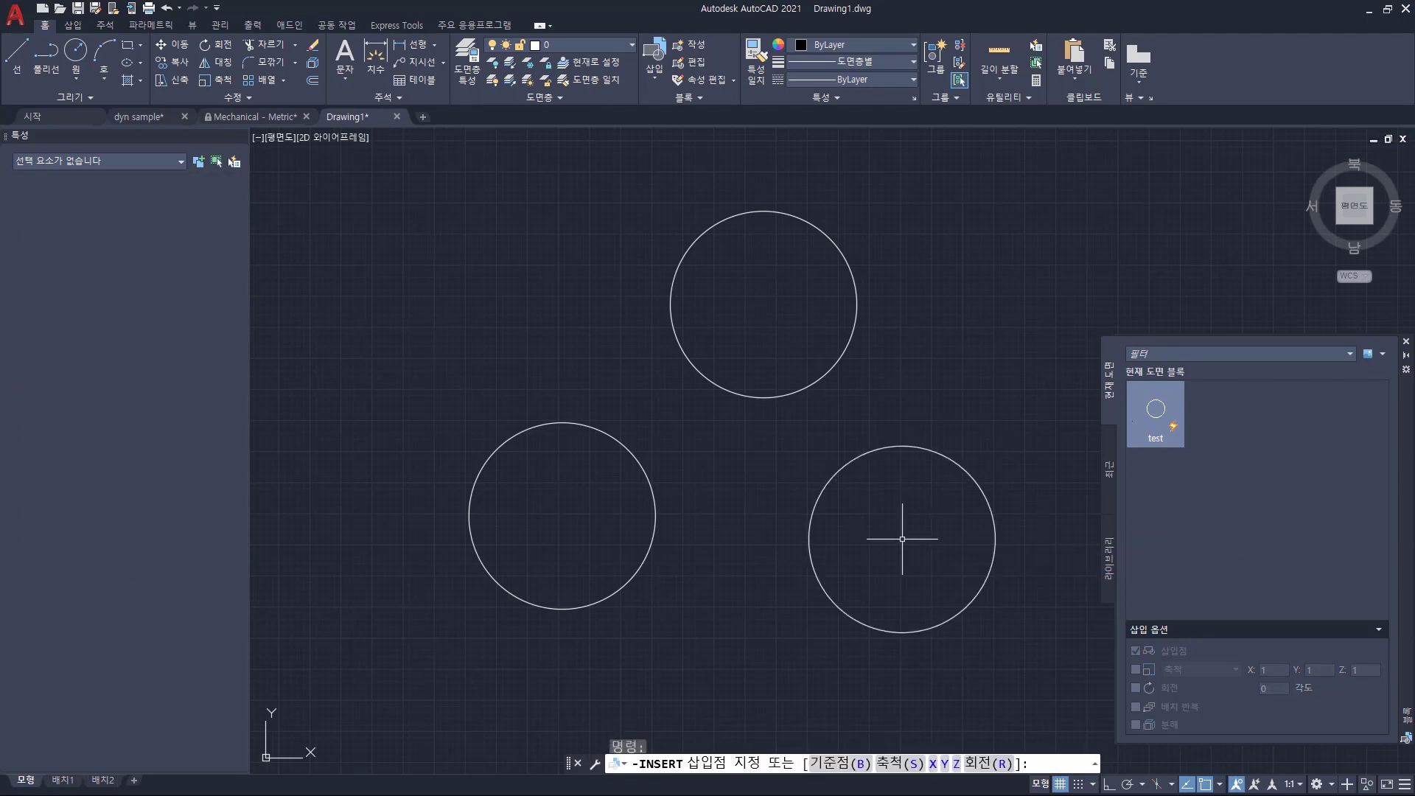
pyautogui.click(902, 539)
# Select the upper inserted block and examine the 규격 options on its lookup grip.
pyautogui.click(881, 253)
pyautogui.click(843, 292)
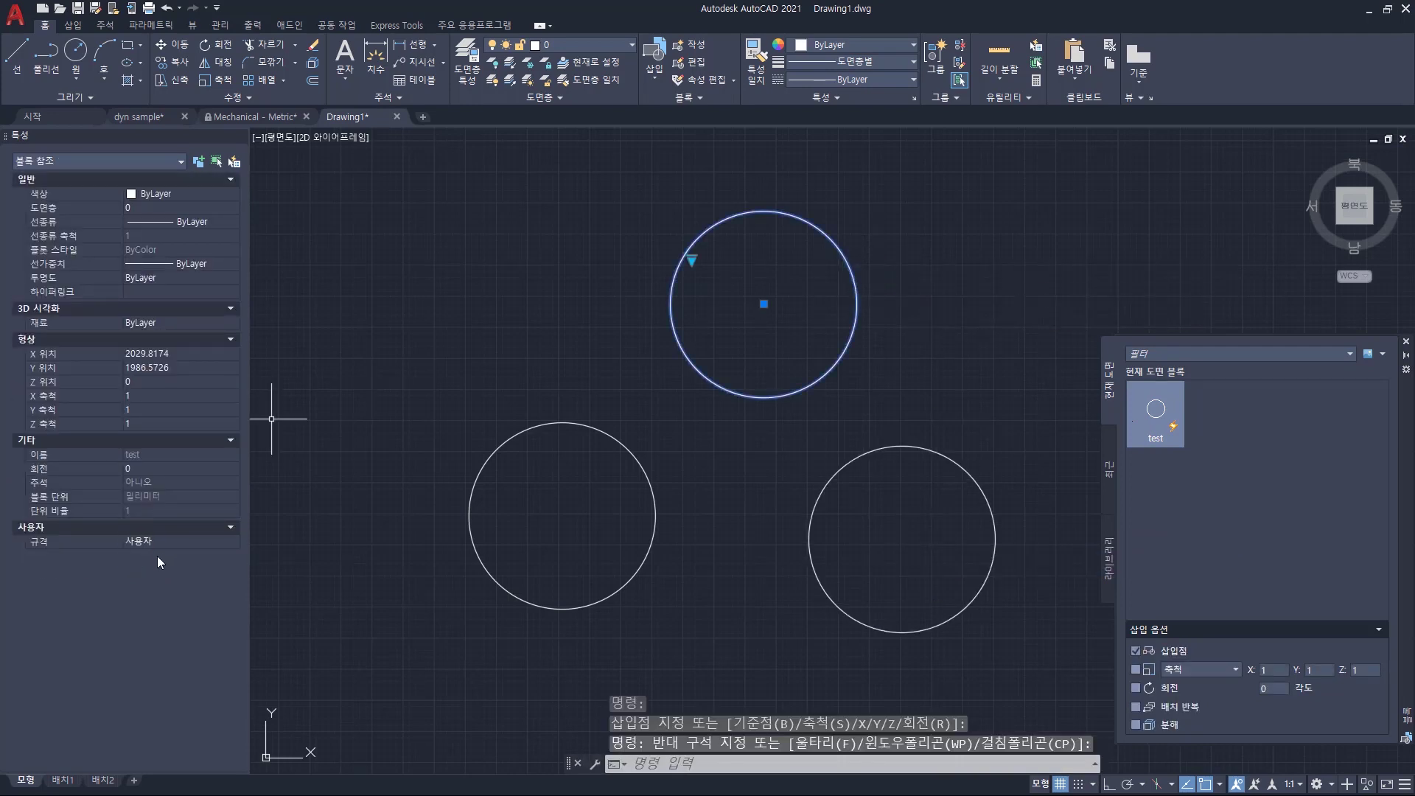
pyautogui.click(692, 261)
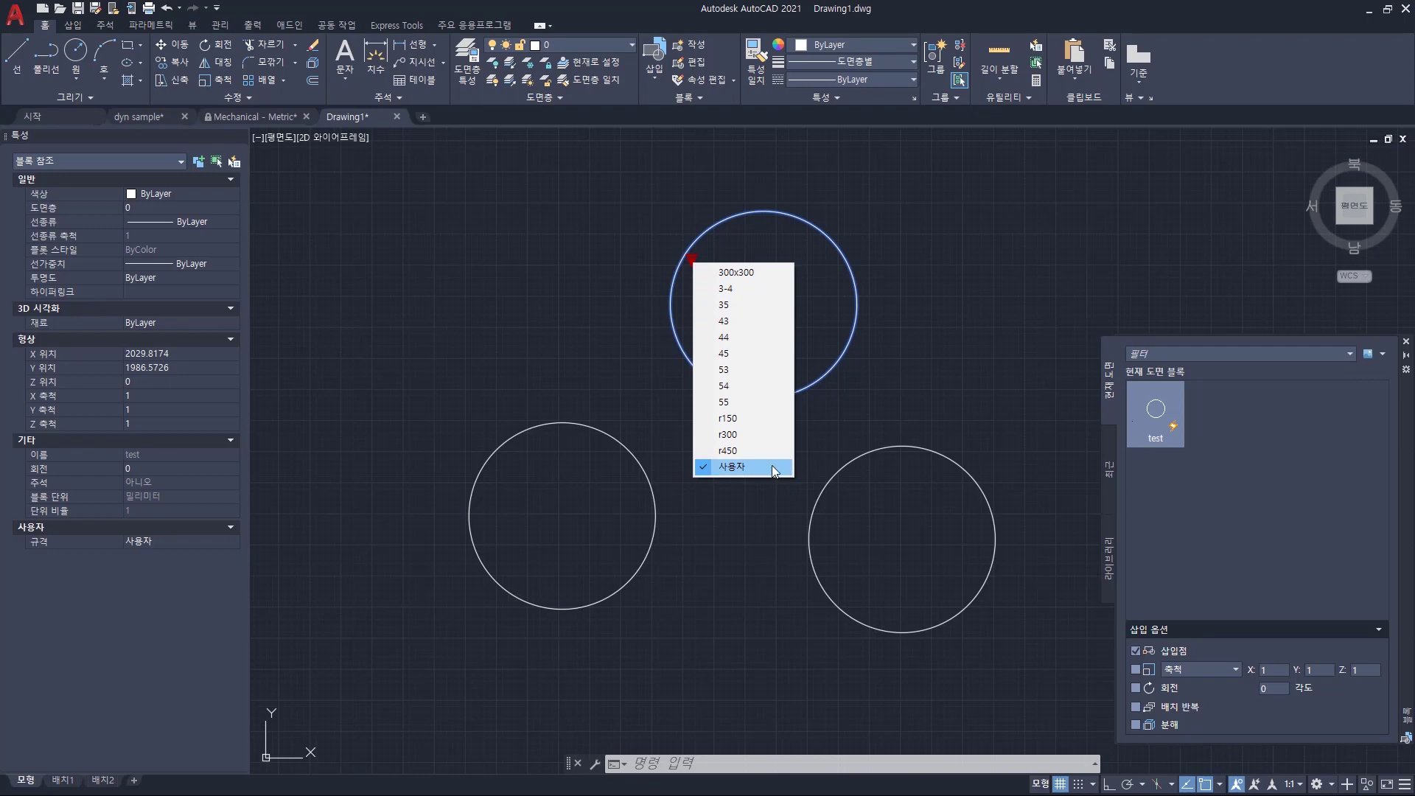
pyautogui.press('Escape')
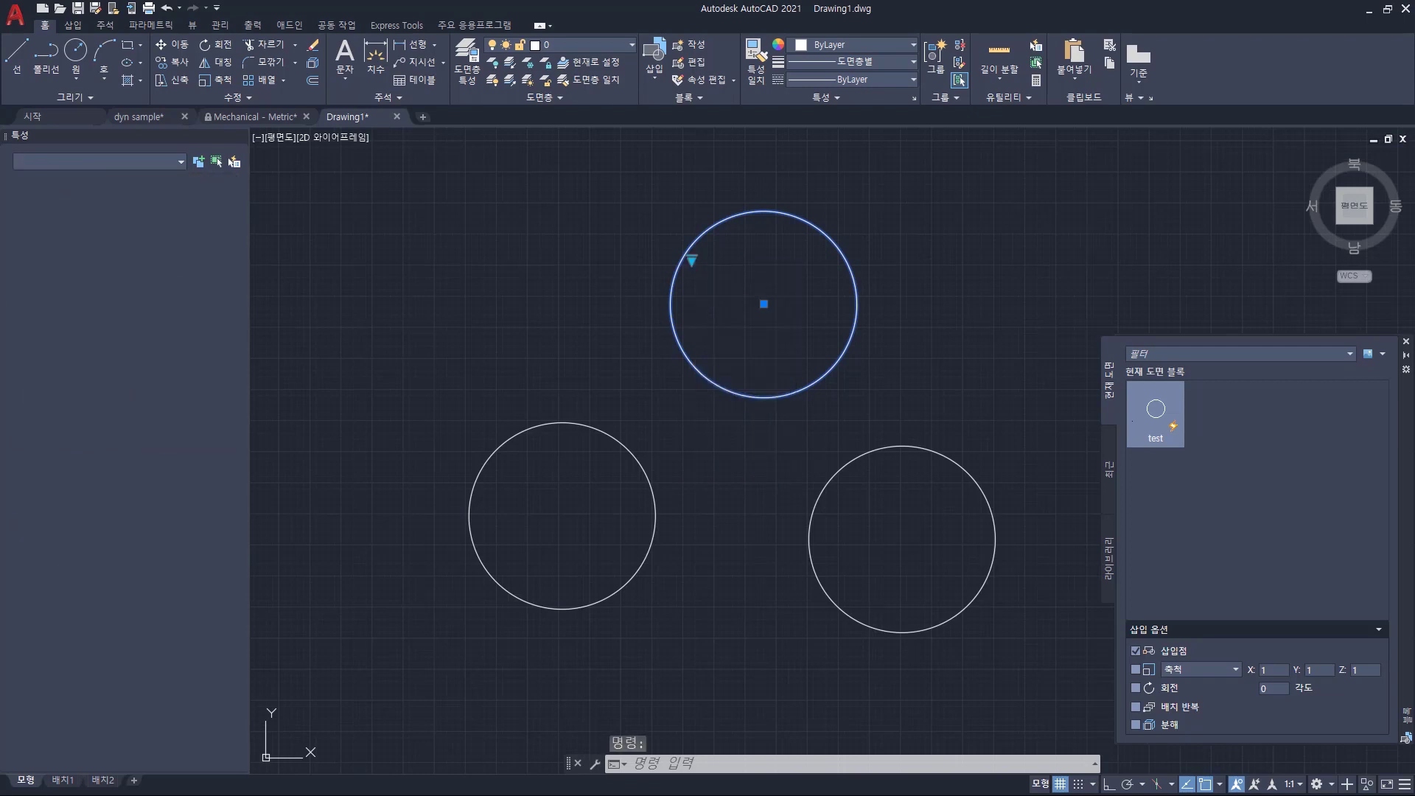
pyautogui.press('Escape')
# Open the test block in the block editor and display the objects hidden in the cir state as dimmed.
pyautogui.click(743, 221)
pyautogui.click(710, 196)
pyautogui.write('be')
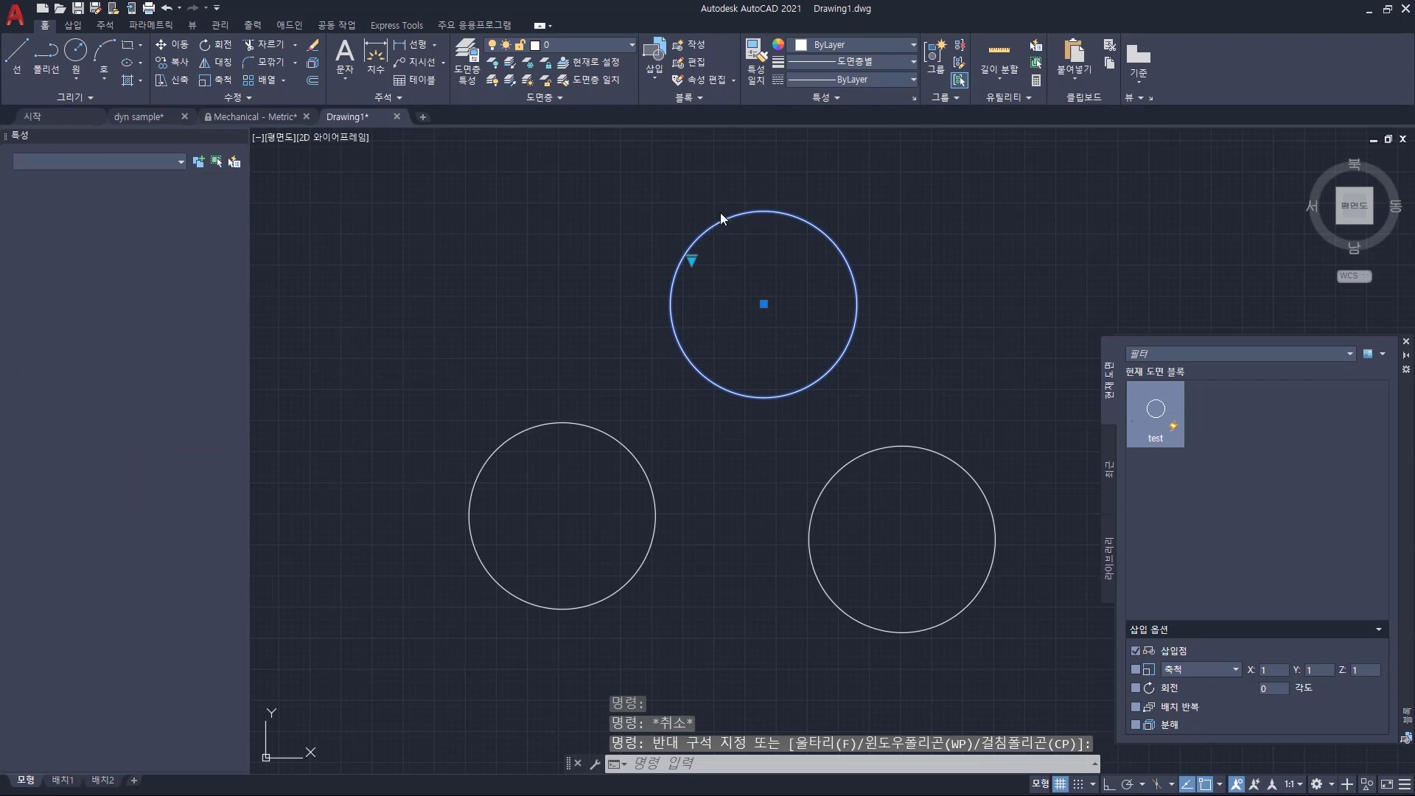
pyautogui.press('Return')
pyautogui.click(704, 481)
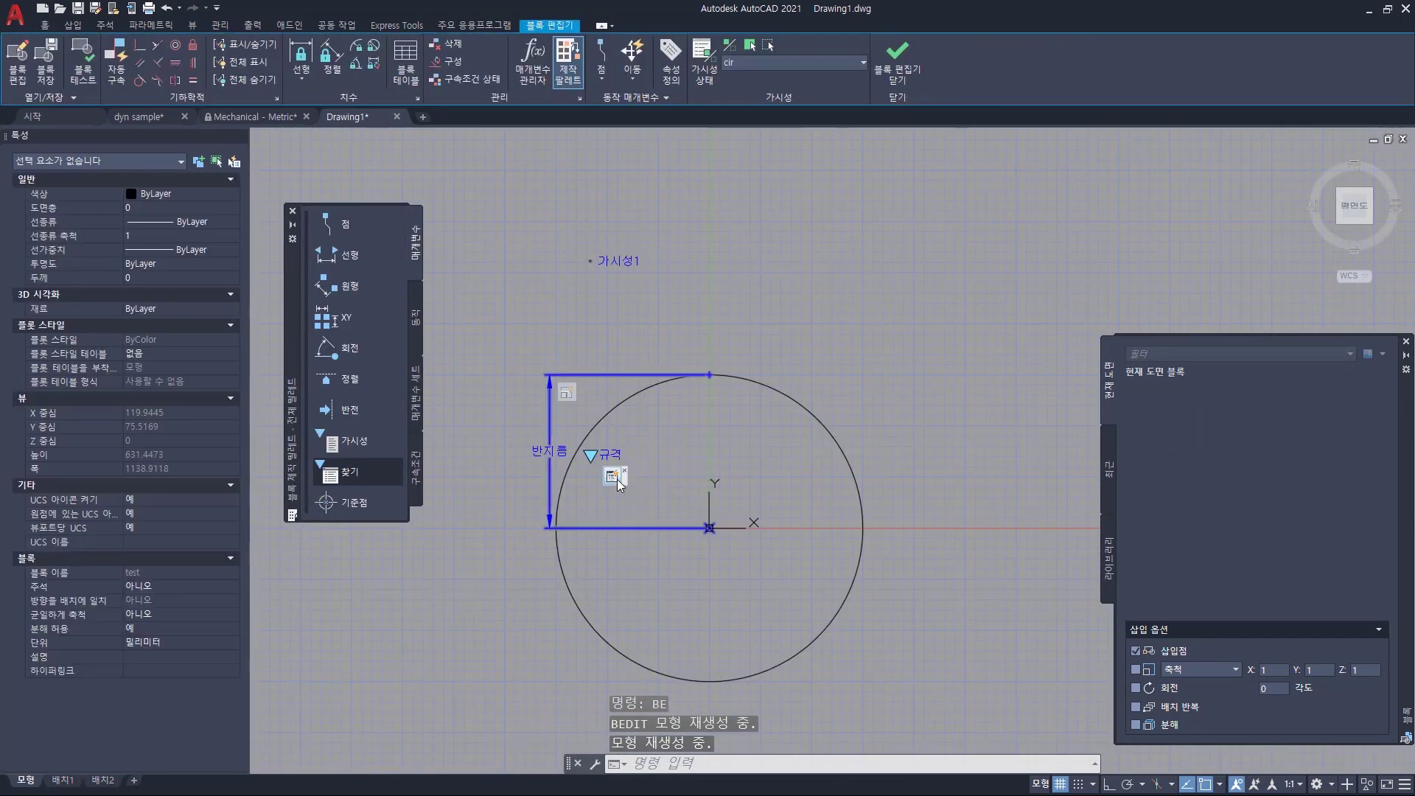
pyautogui.press('Escape')
pyautogui.press('Escape')
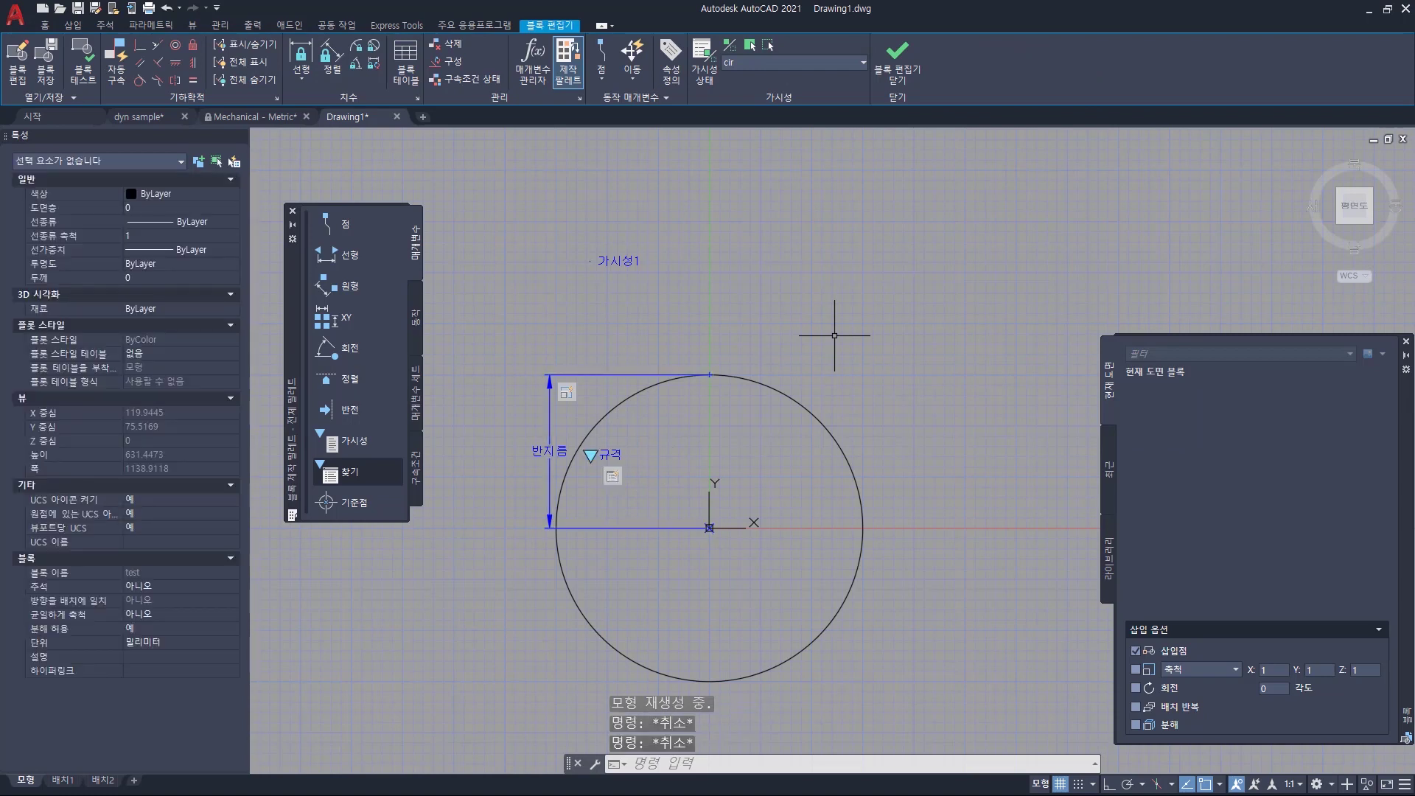
pyautogui.click(748, 46)
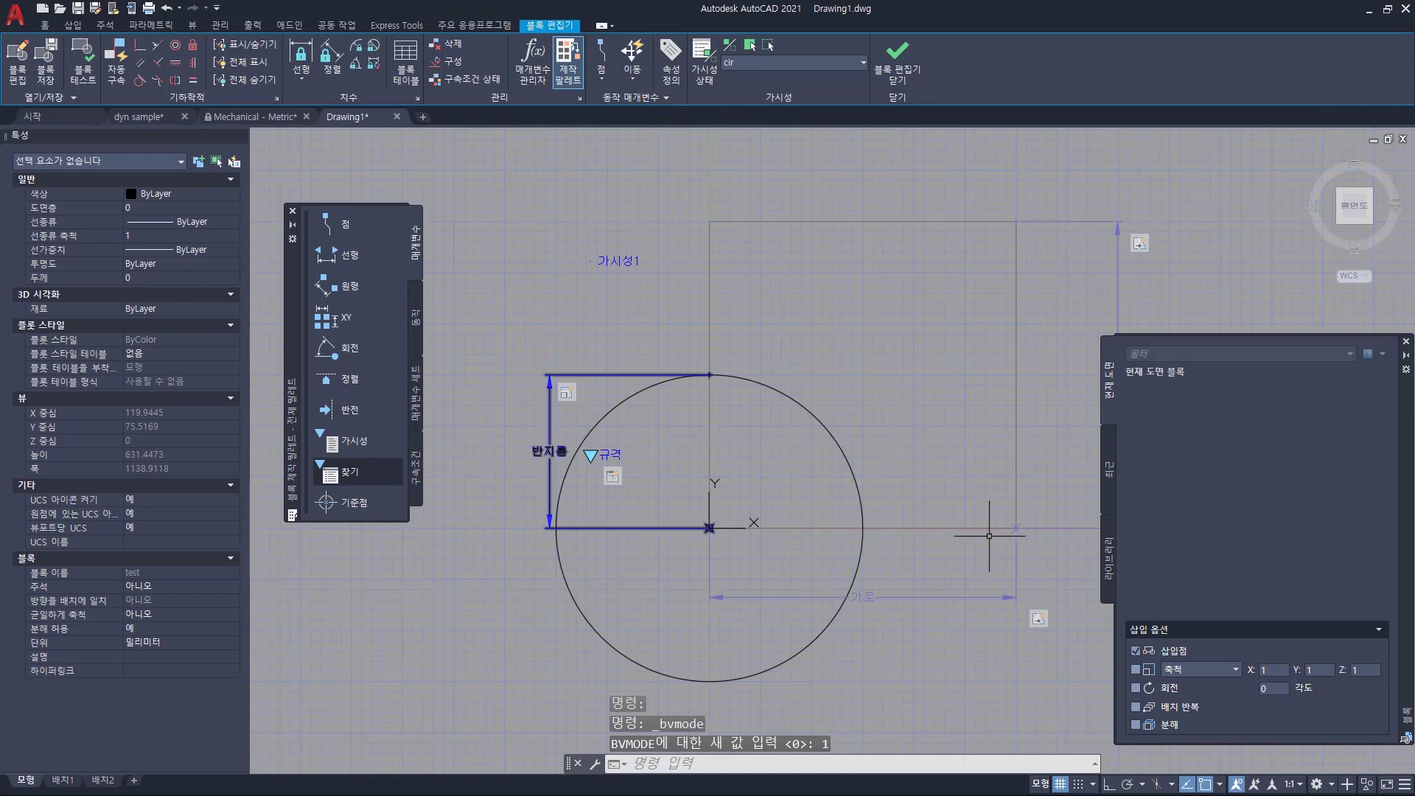
# Open the 규격 lookup table and check the 가시성1, 반지름 and 세로 values of the cir rows.
pyautogui.click(612, 476)
pyautogui.rightClick(614, 477)
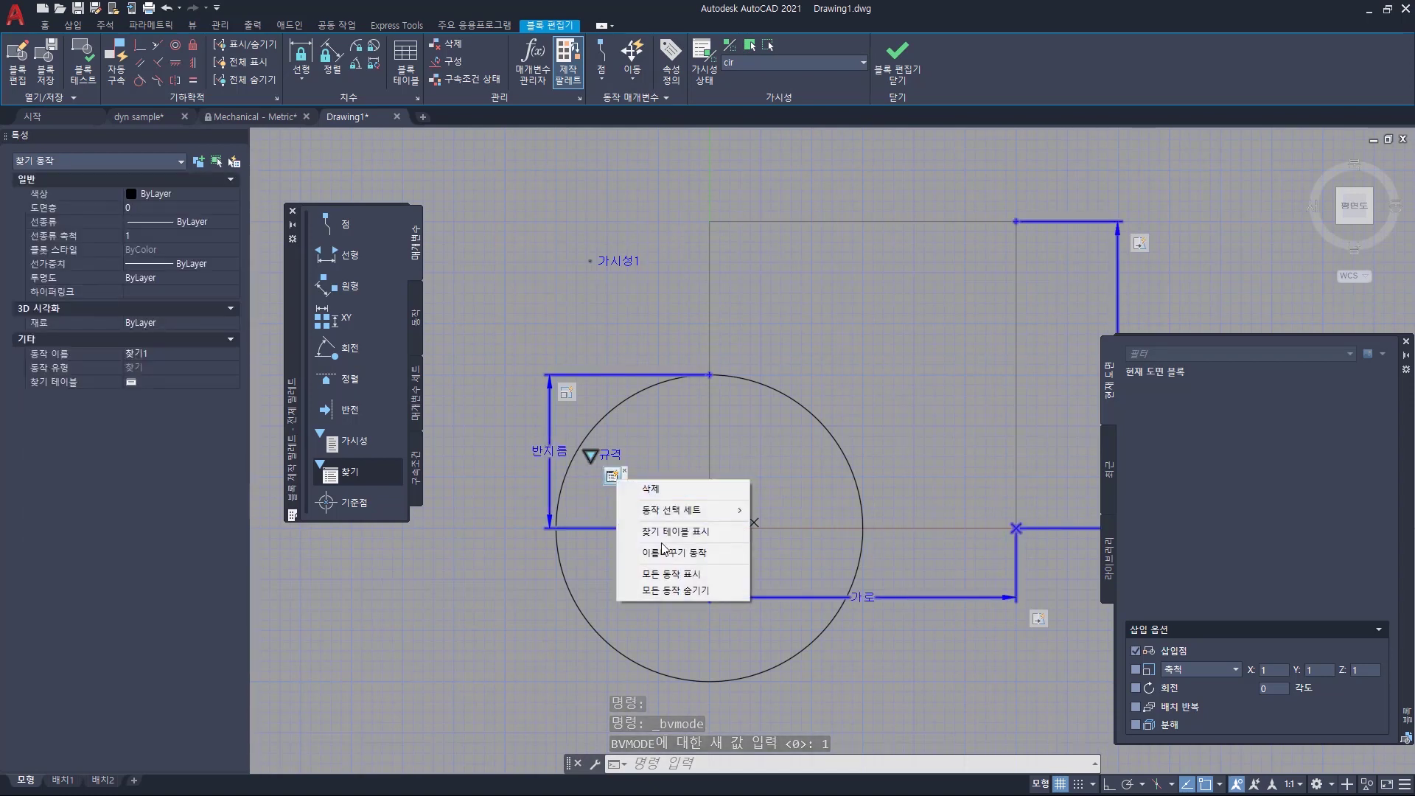
pyautogui.click(671, 532)
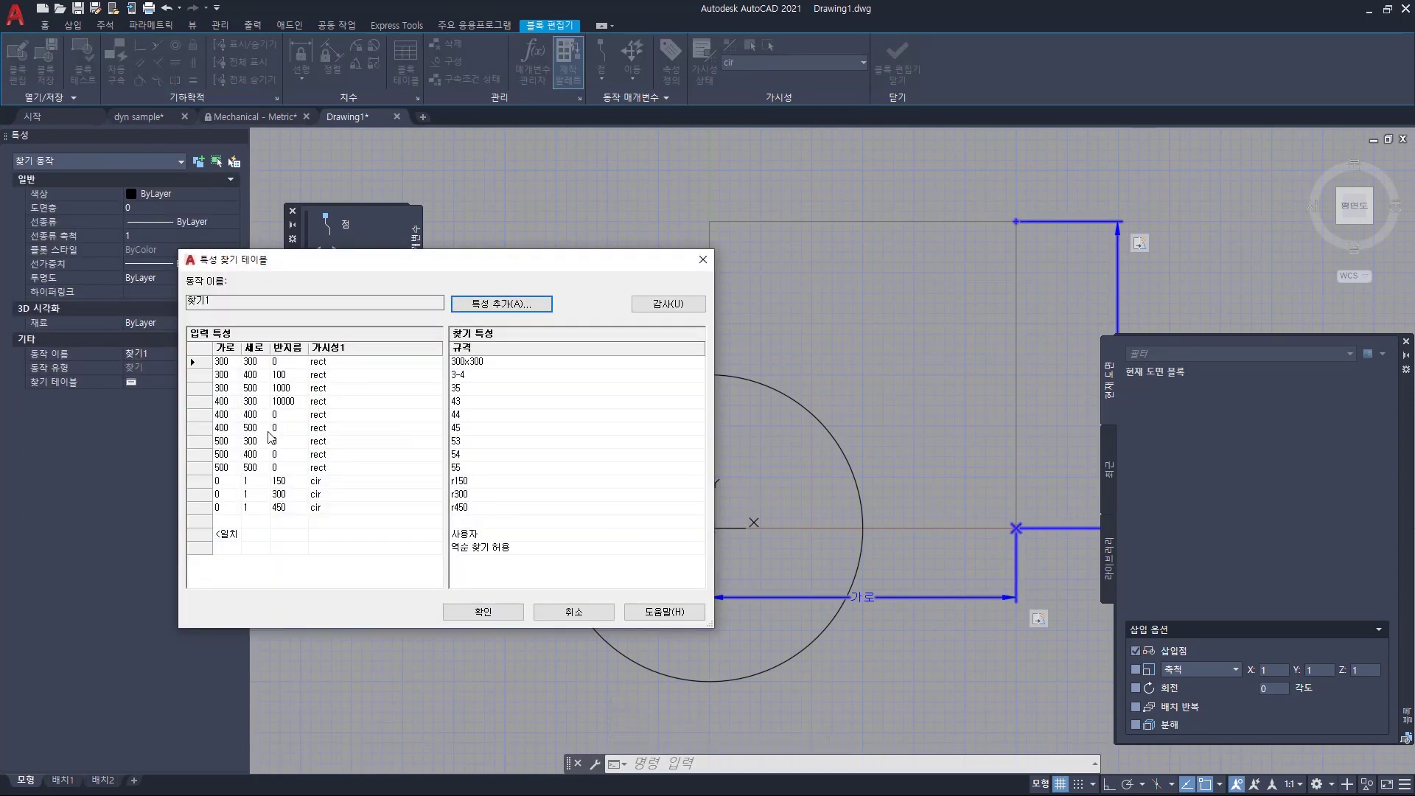
pyautogui.moveTo(340, 264); pyautogui.dragTo(256, 209)
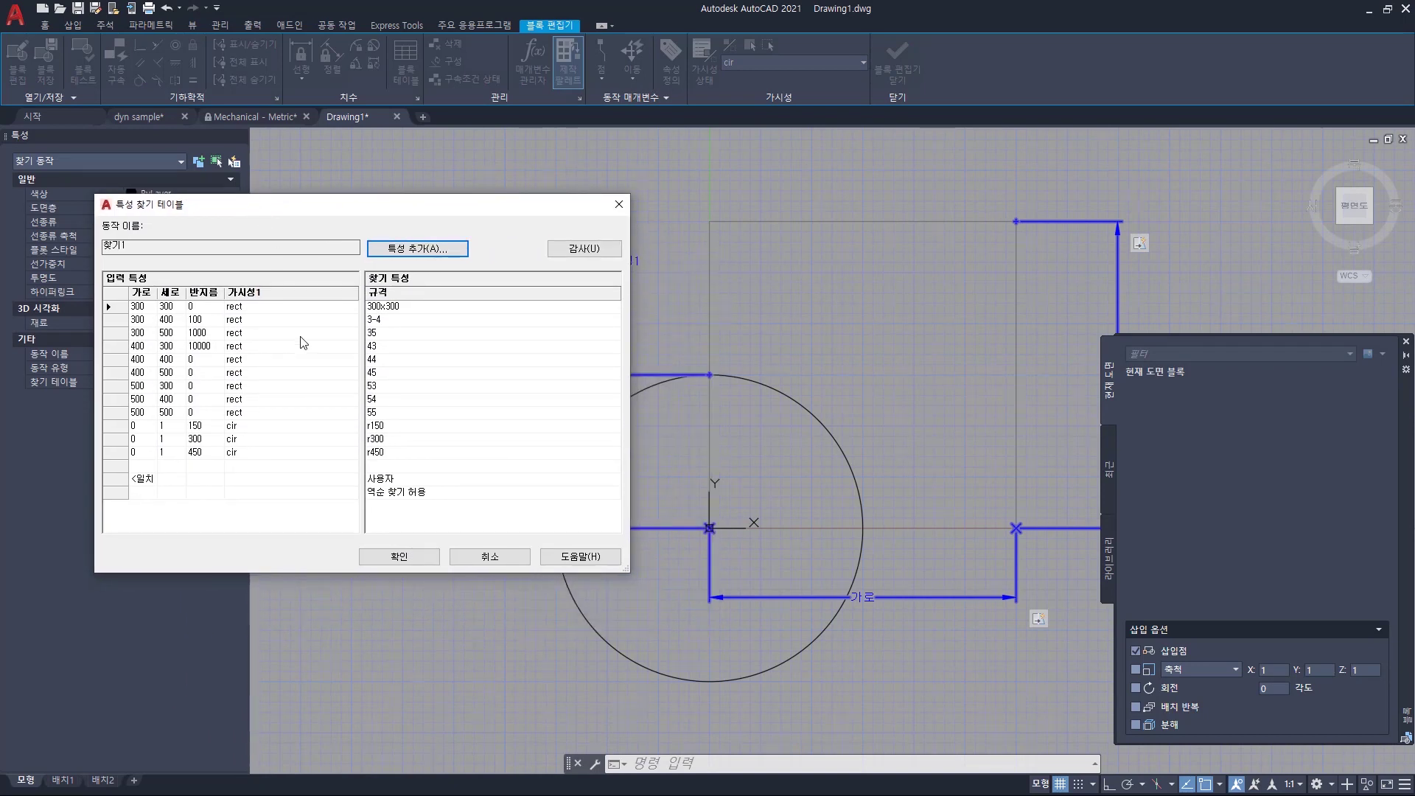
pyautogui.click(263, 440)
pyautogui.click(263, 441)
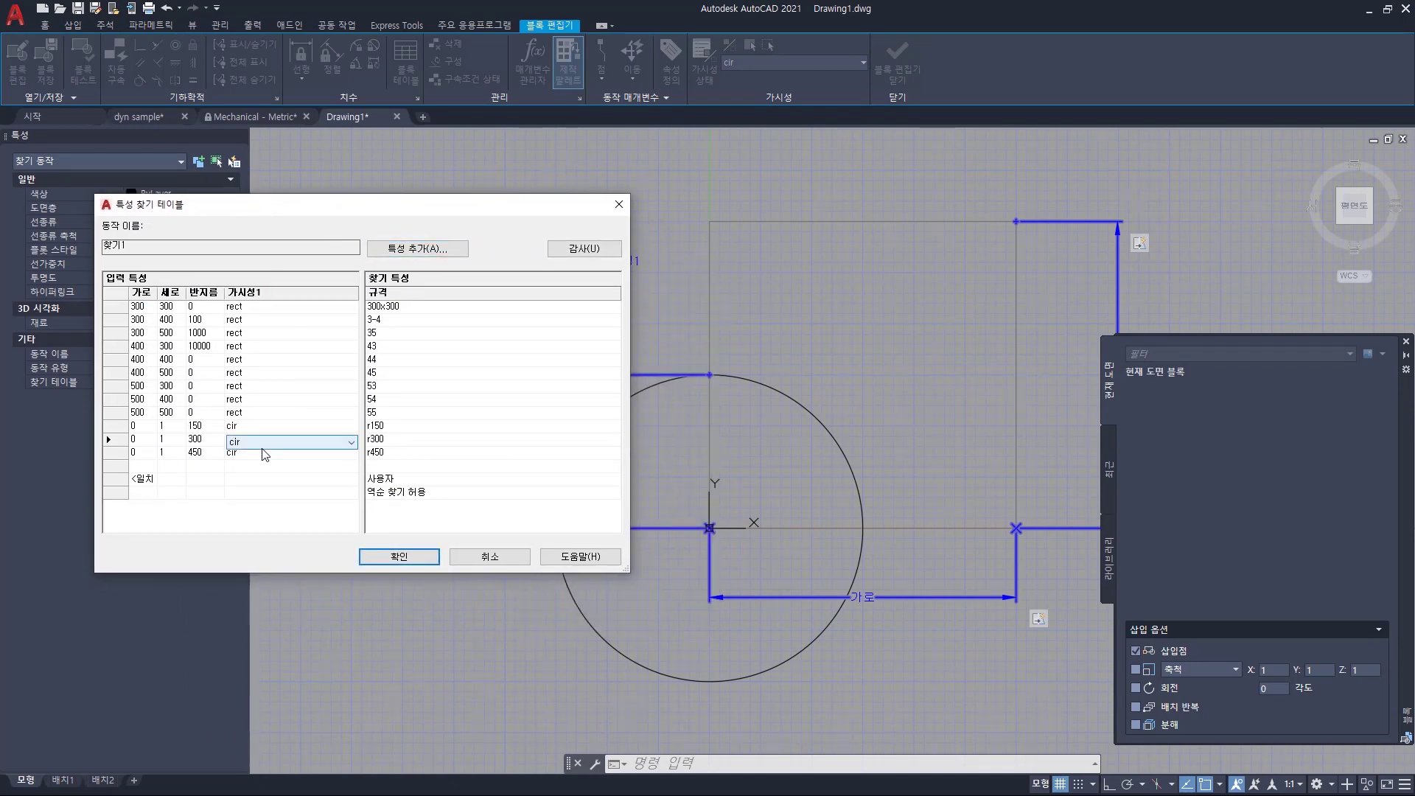
pyautogui.click(196, 426)
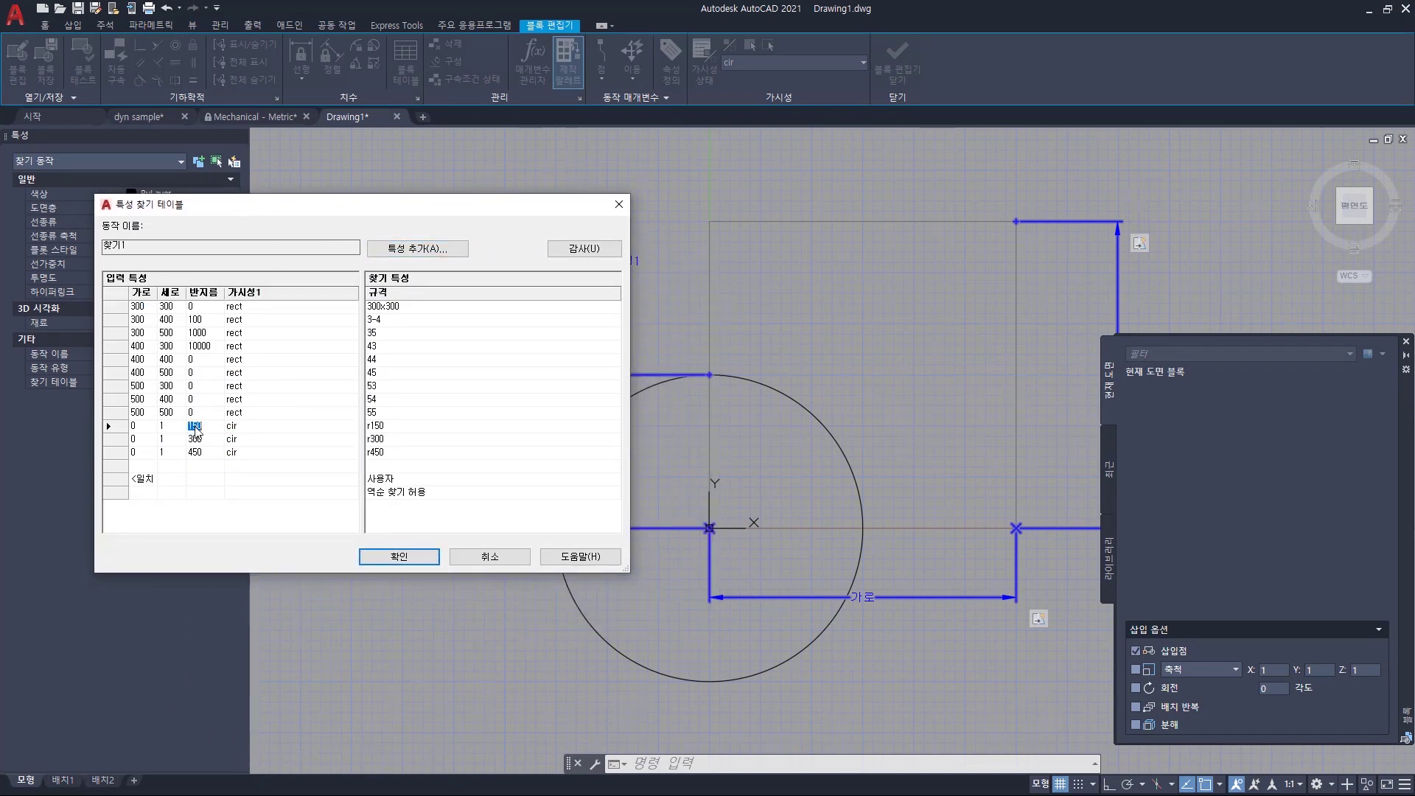
pyautogui.click(168, 426)
# Widen the 가로 column, review the unmatched-value row, revise the r150 row's 가로 entry and apply the lookup table.
pyautogui.moveTo(155, 292); pyautogui.dragTo(217, 292)
pyautogui.click(143, 482)
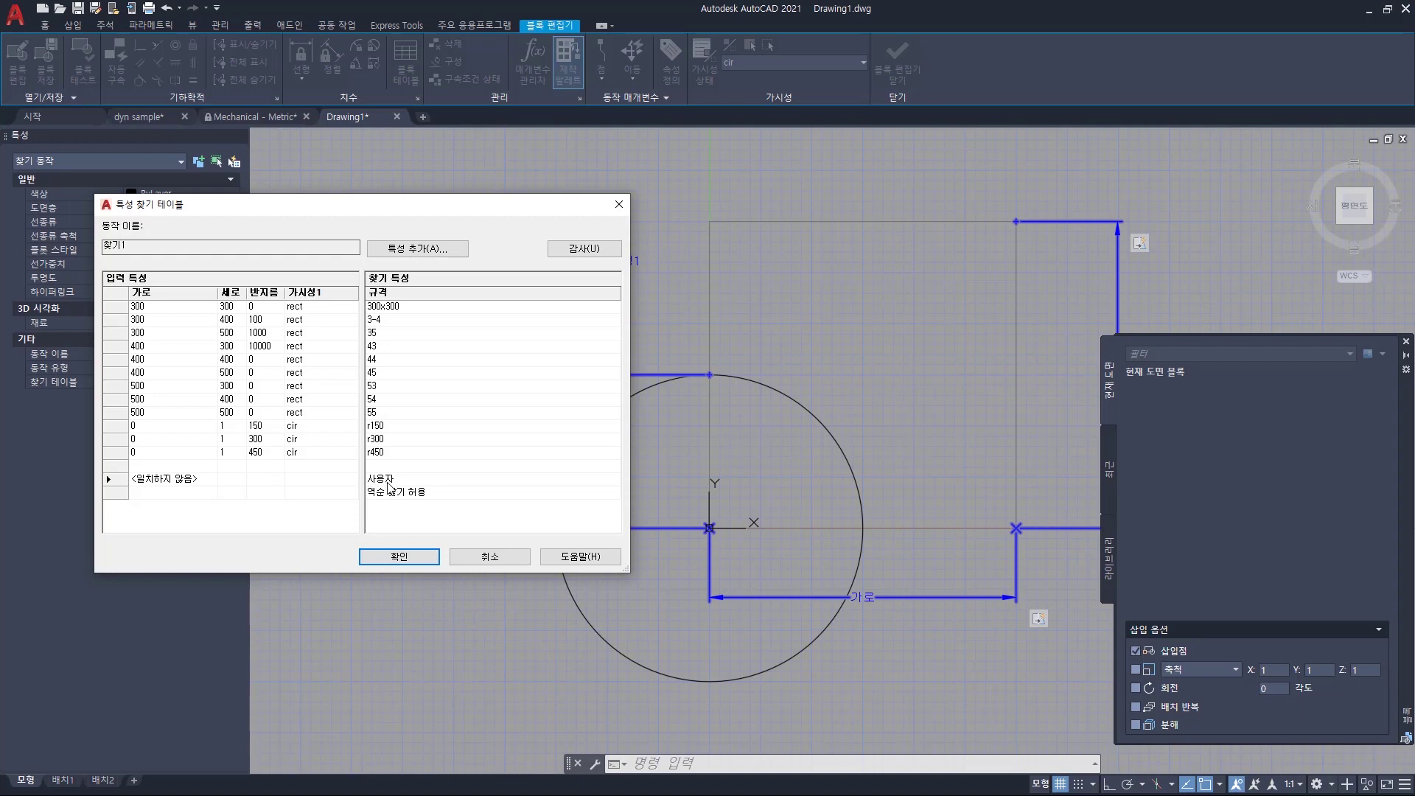
pyautogui.moveTo(401, 489)
pyautogui.moveTo(399, 520)
pyautogui.click(165, 430)
pyautogui.click(407, 555)
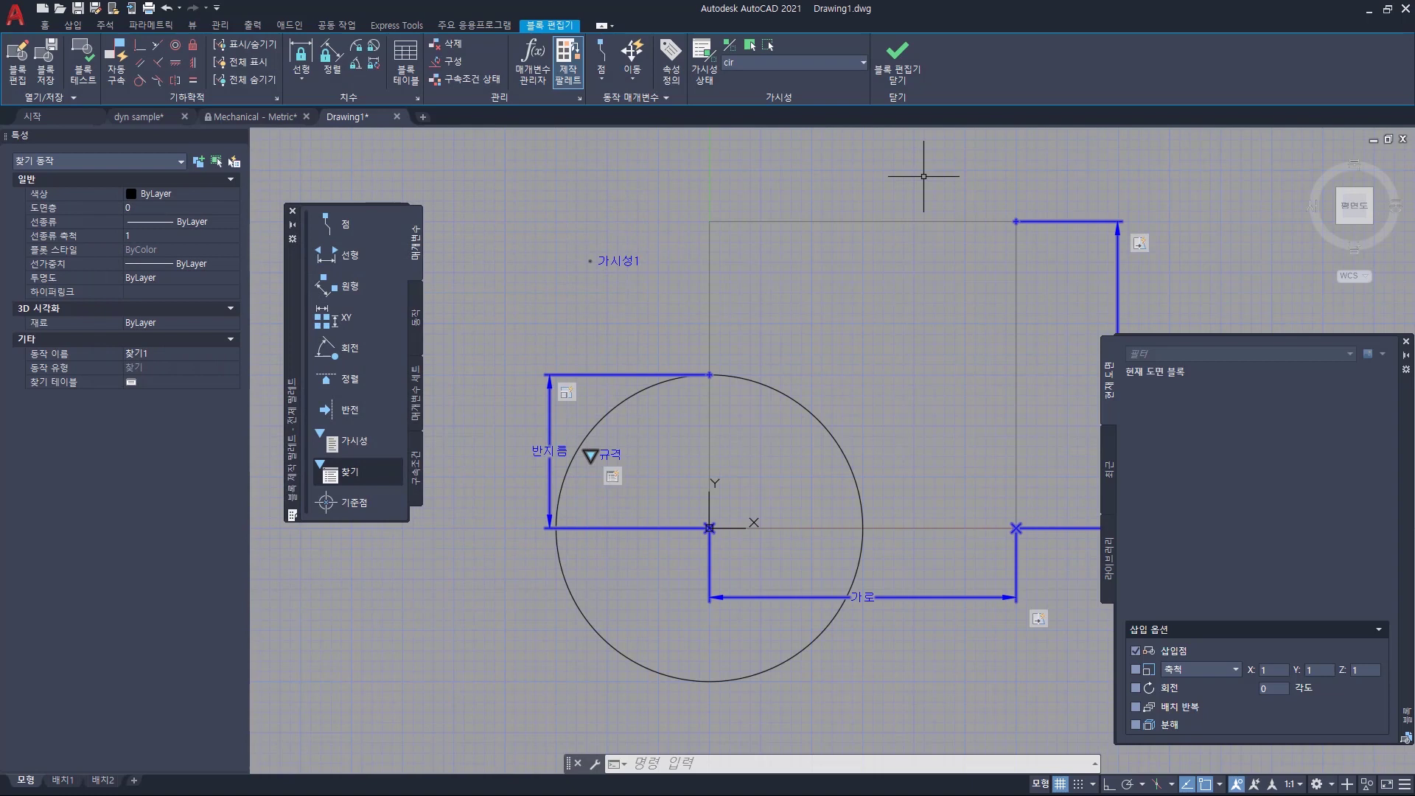
# Close the block editor with the changes saved and insert another test block at the drawing's upper left.
pyautogui.click(897, 67)
pyautogui.click(634, 405)
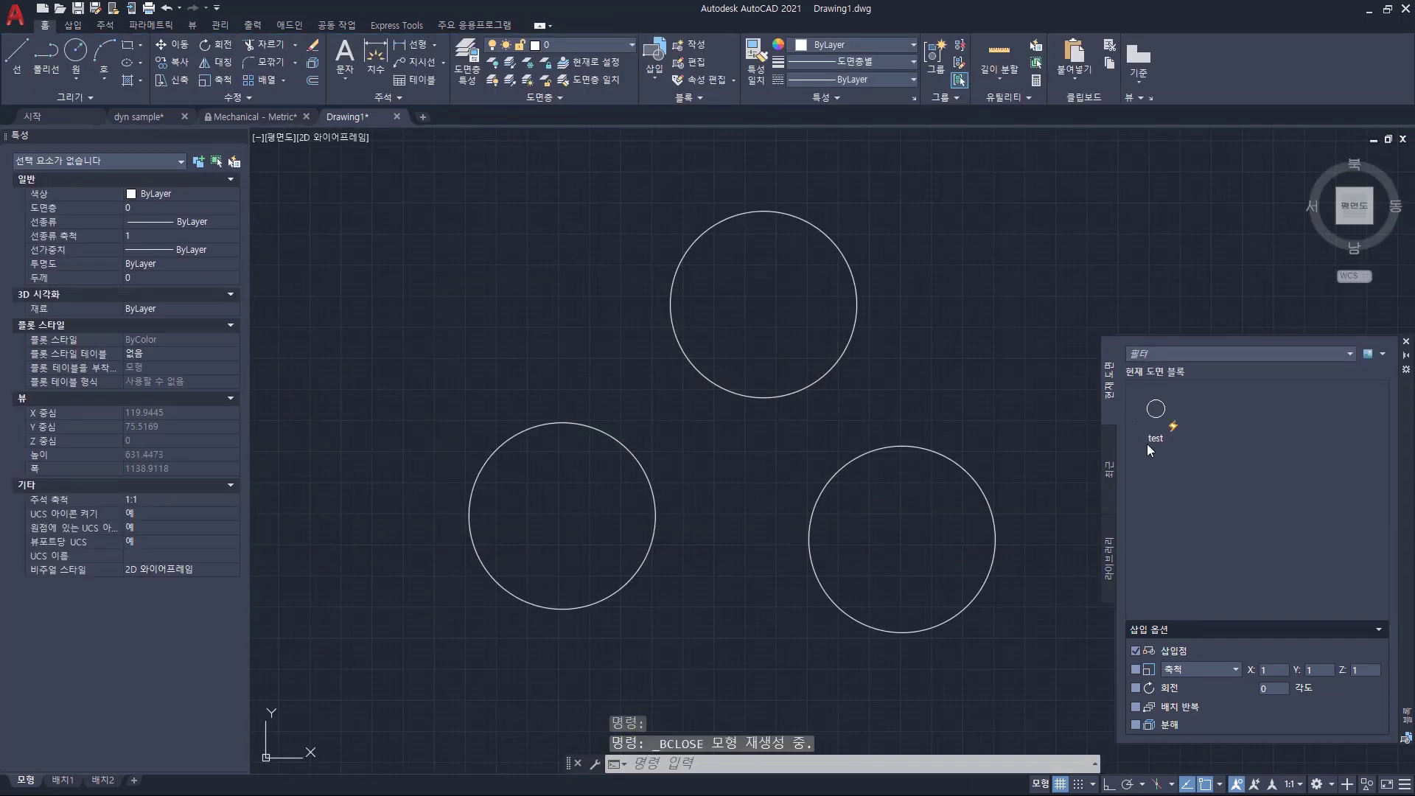
pyautogui.click(1155, 413)
pyautogui.click(343, 281)
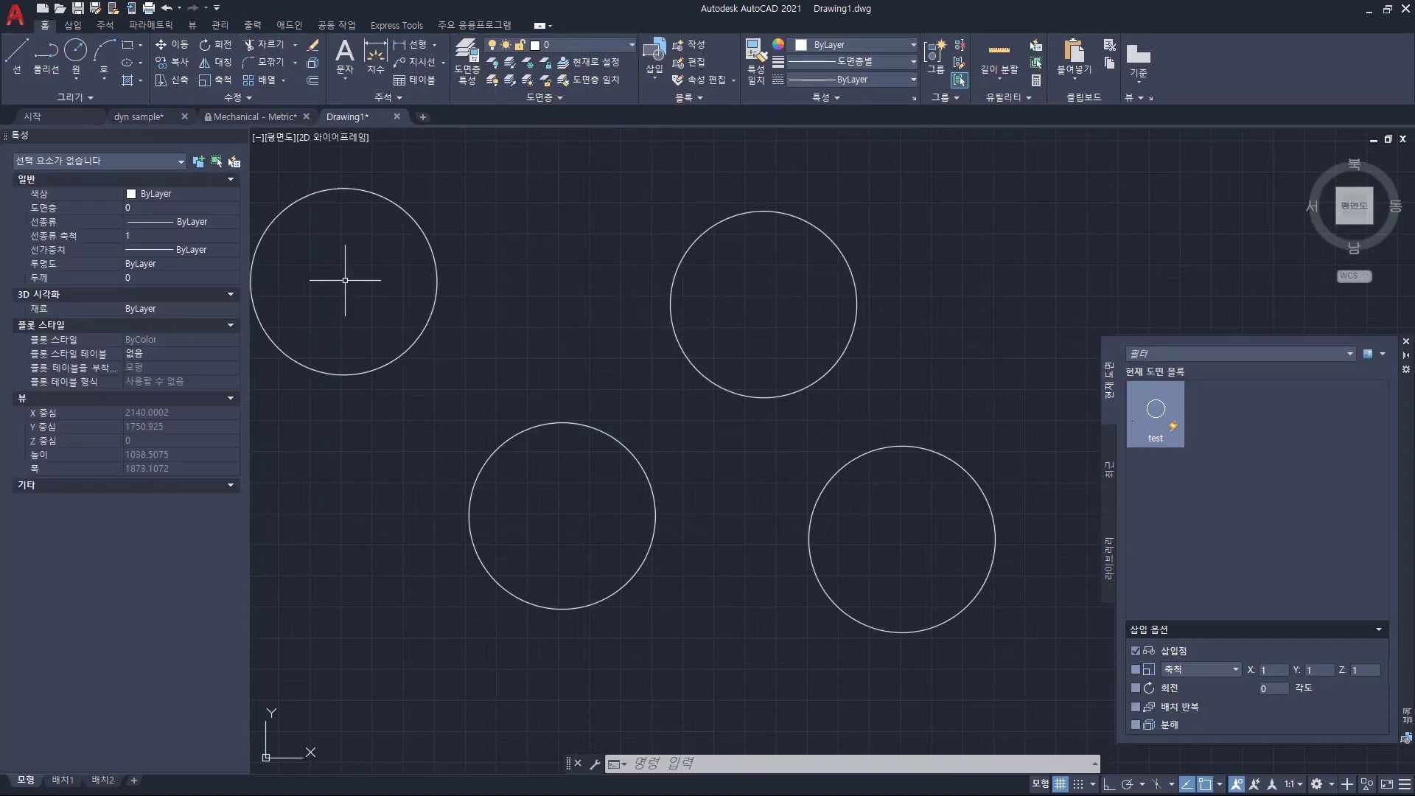
# Select the newly inserted block and choose r150 from its 규격 lookup list.
pyautogui.click(442, 341)
pyautogui.click(395, 307)
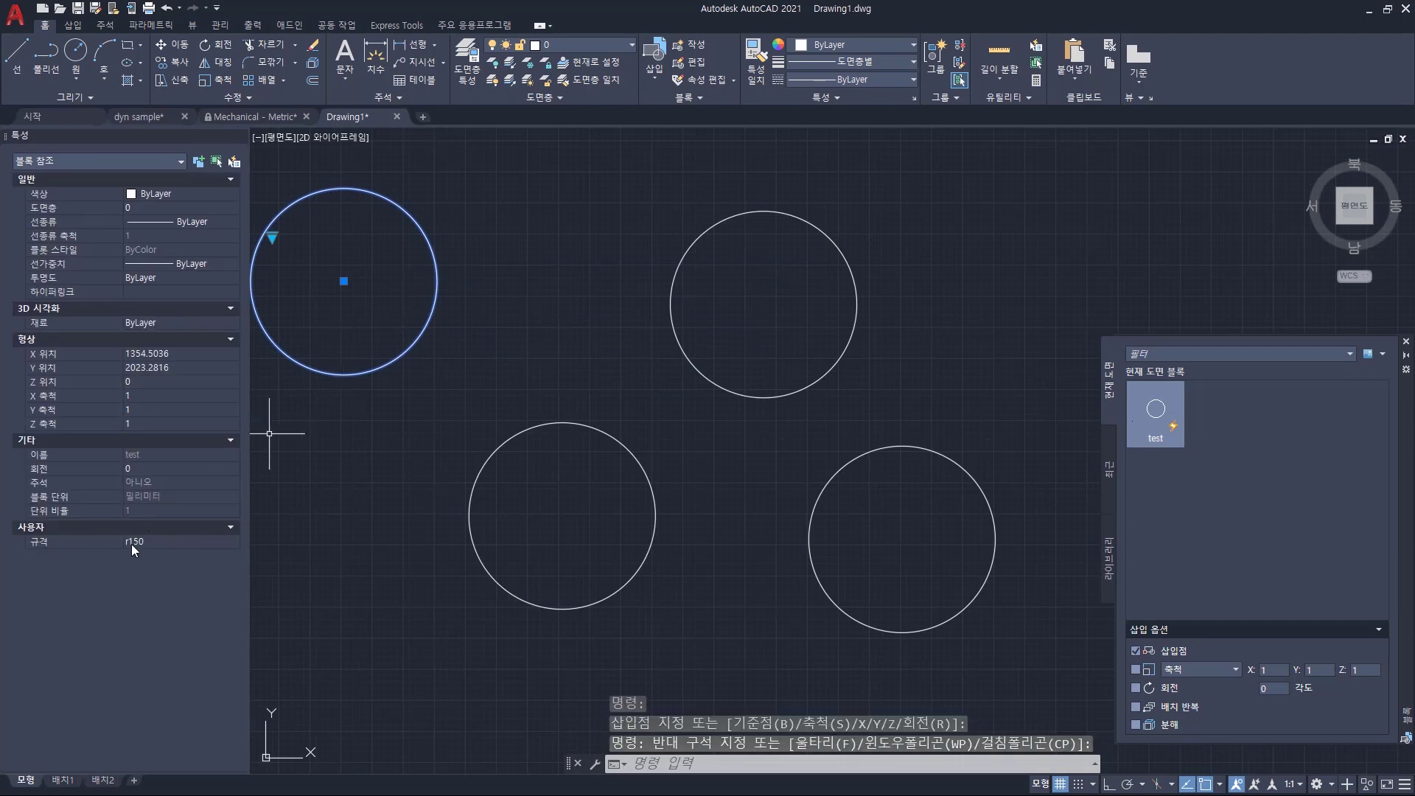
pyautogui.click(272, 236)
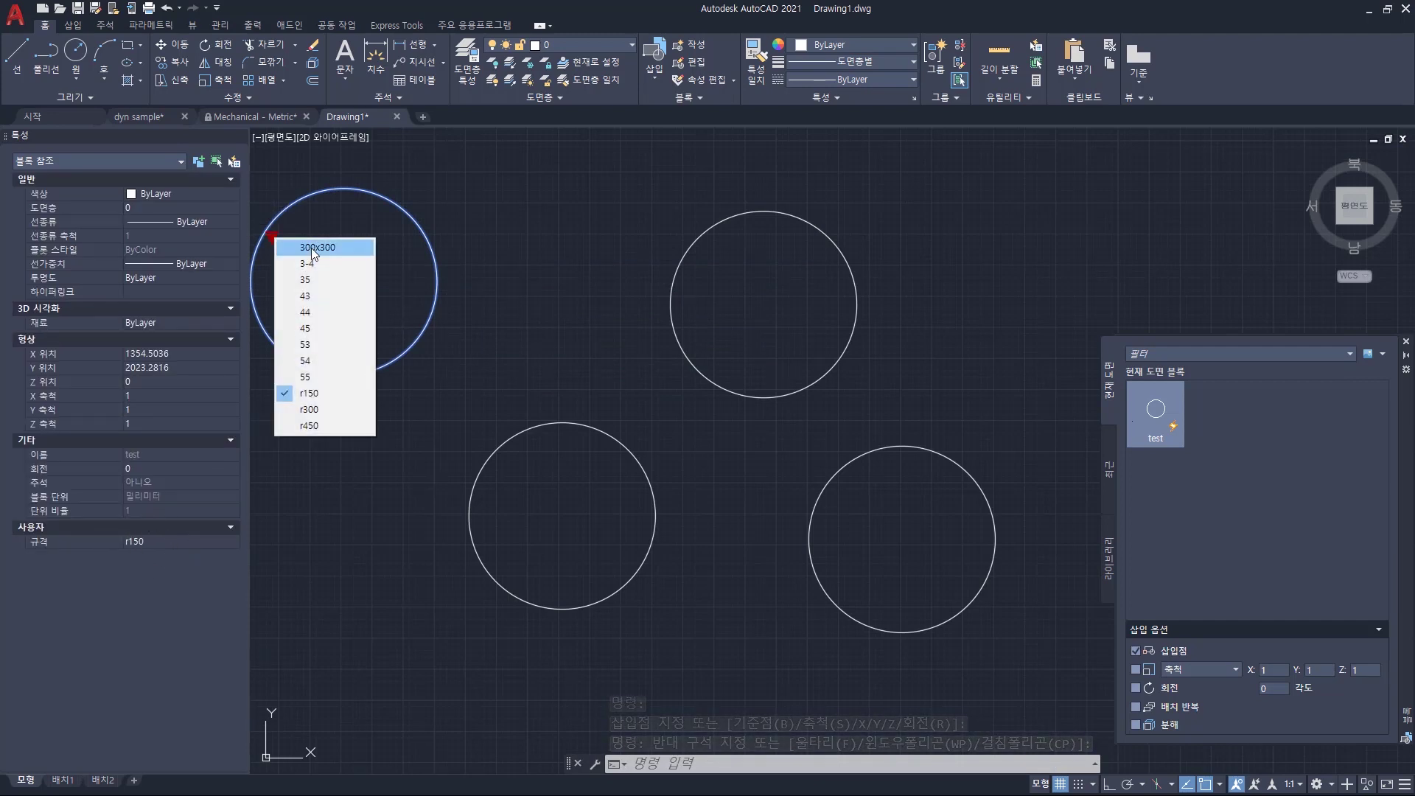
pyautogui.click(297, 388)
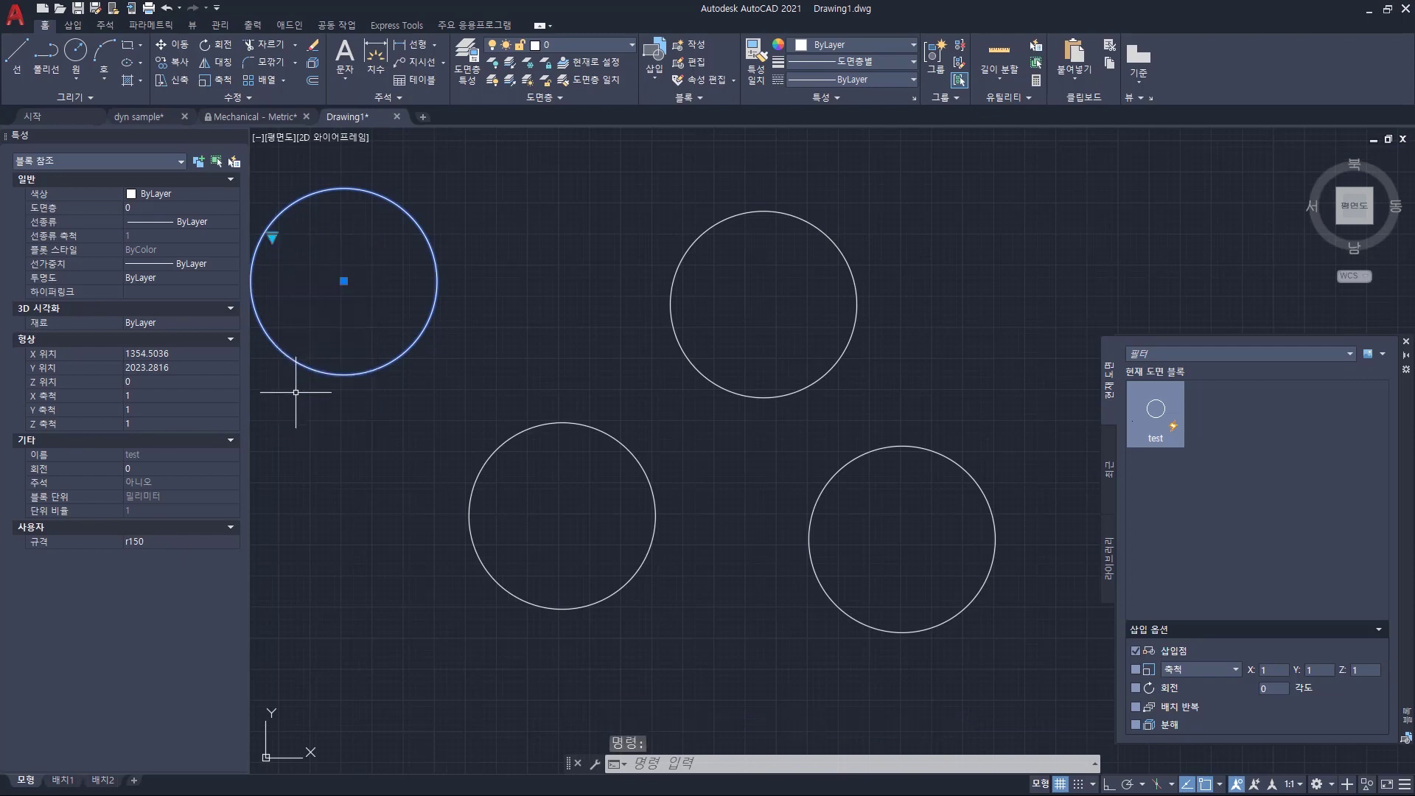
# Reopen the test block in the block editor and move the rect visibility state above cir as the default.
pyautogui.write('BE')
pyautogui.press('Return')
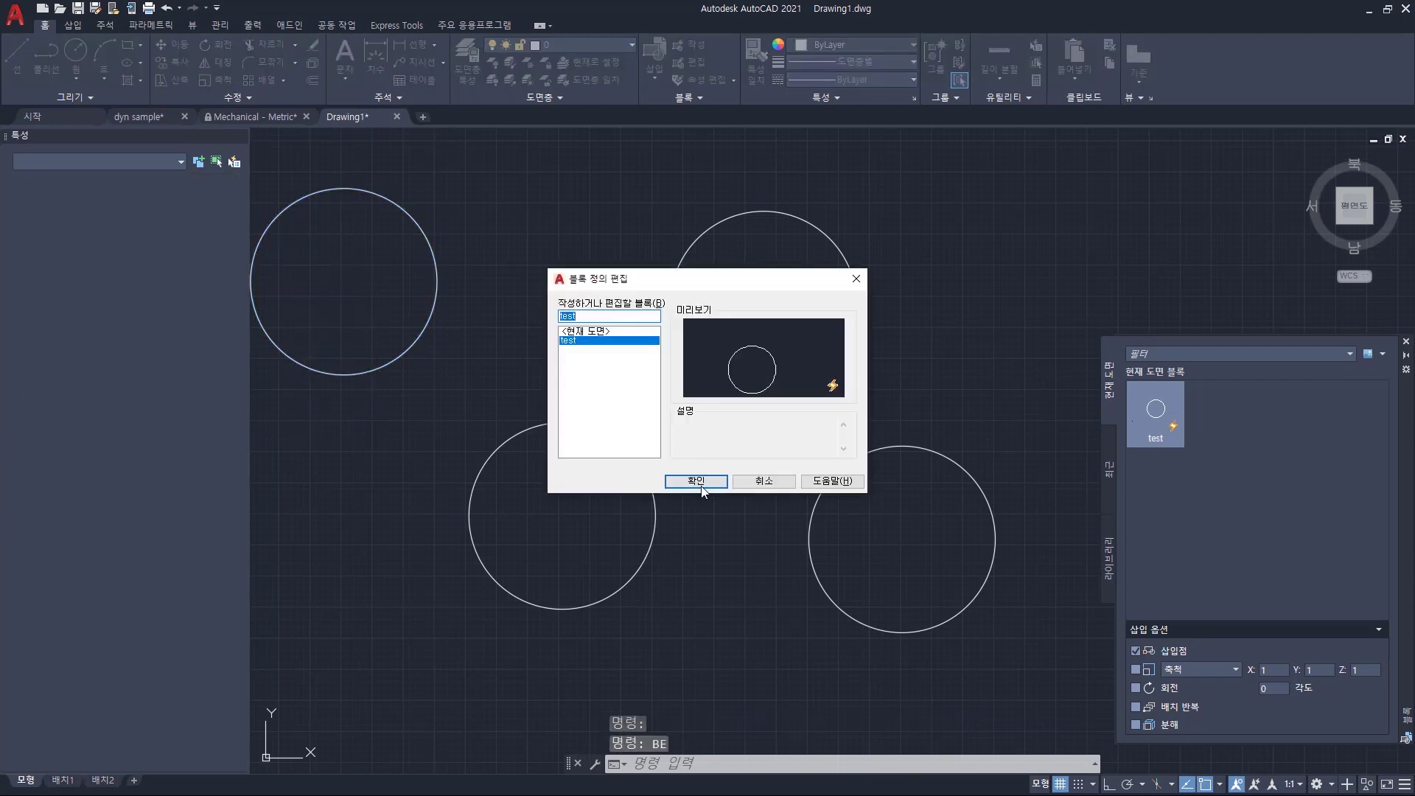
pyautogui.click(706, 480)
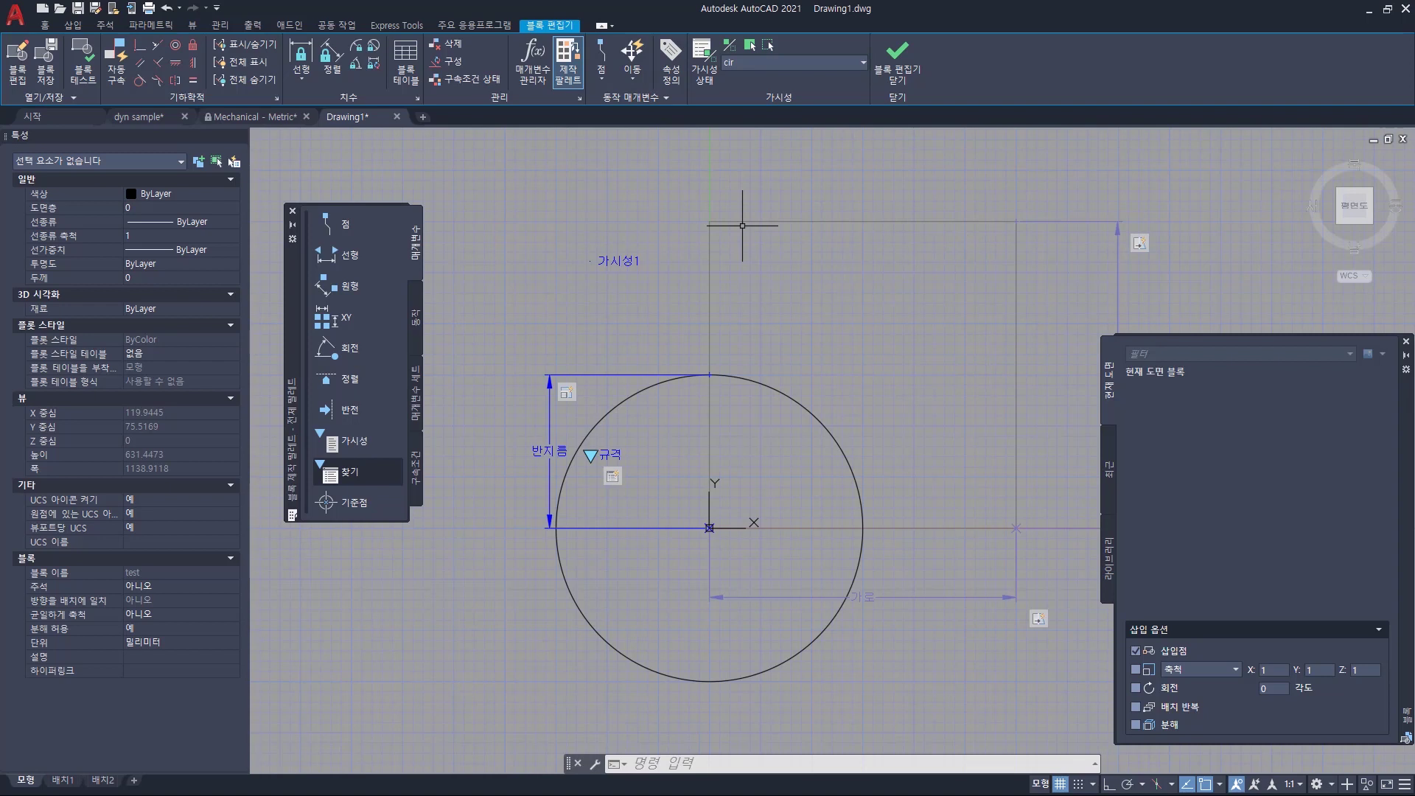
pyautogui.click(704, 60)
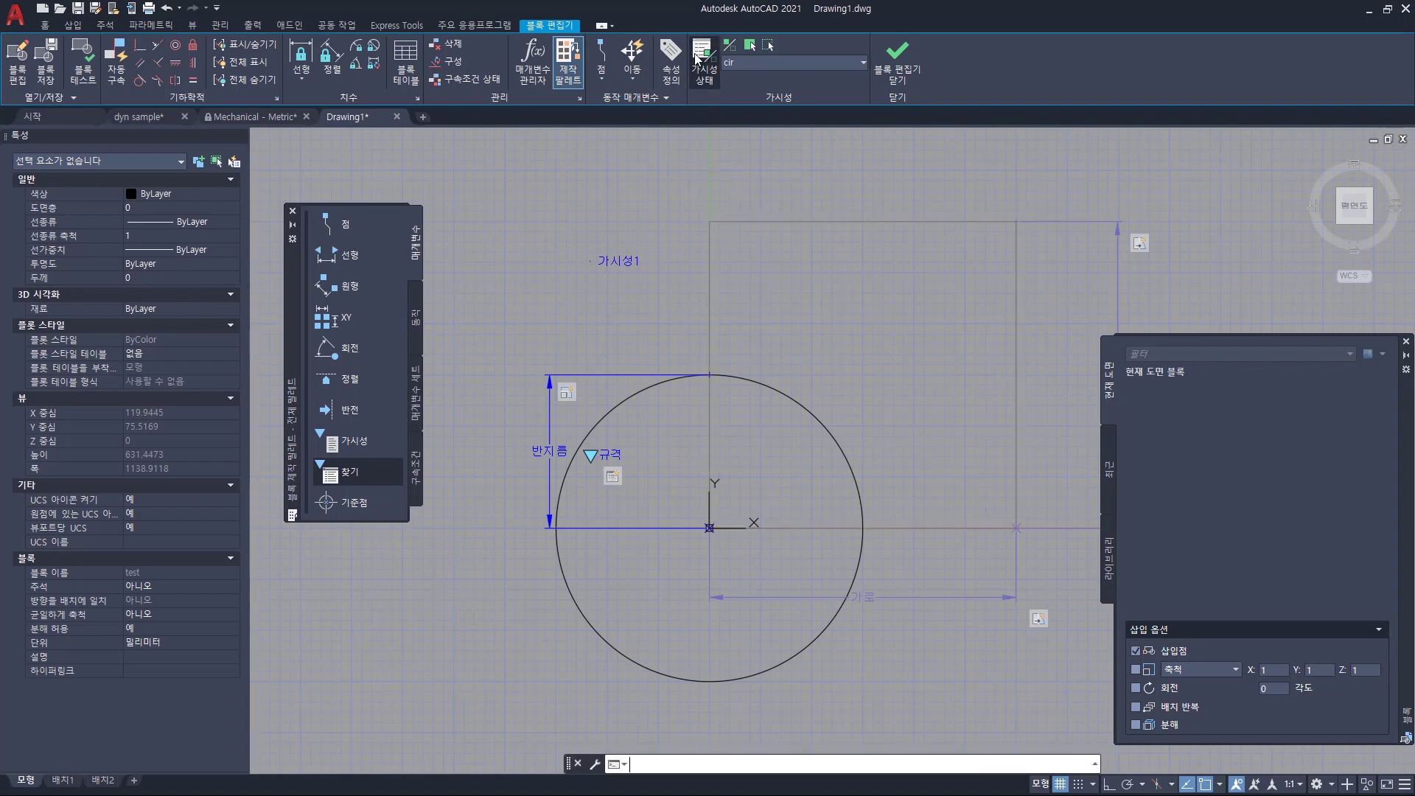
pyautogui.click(593, 340)
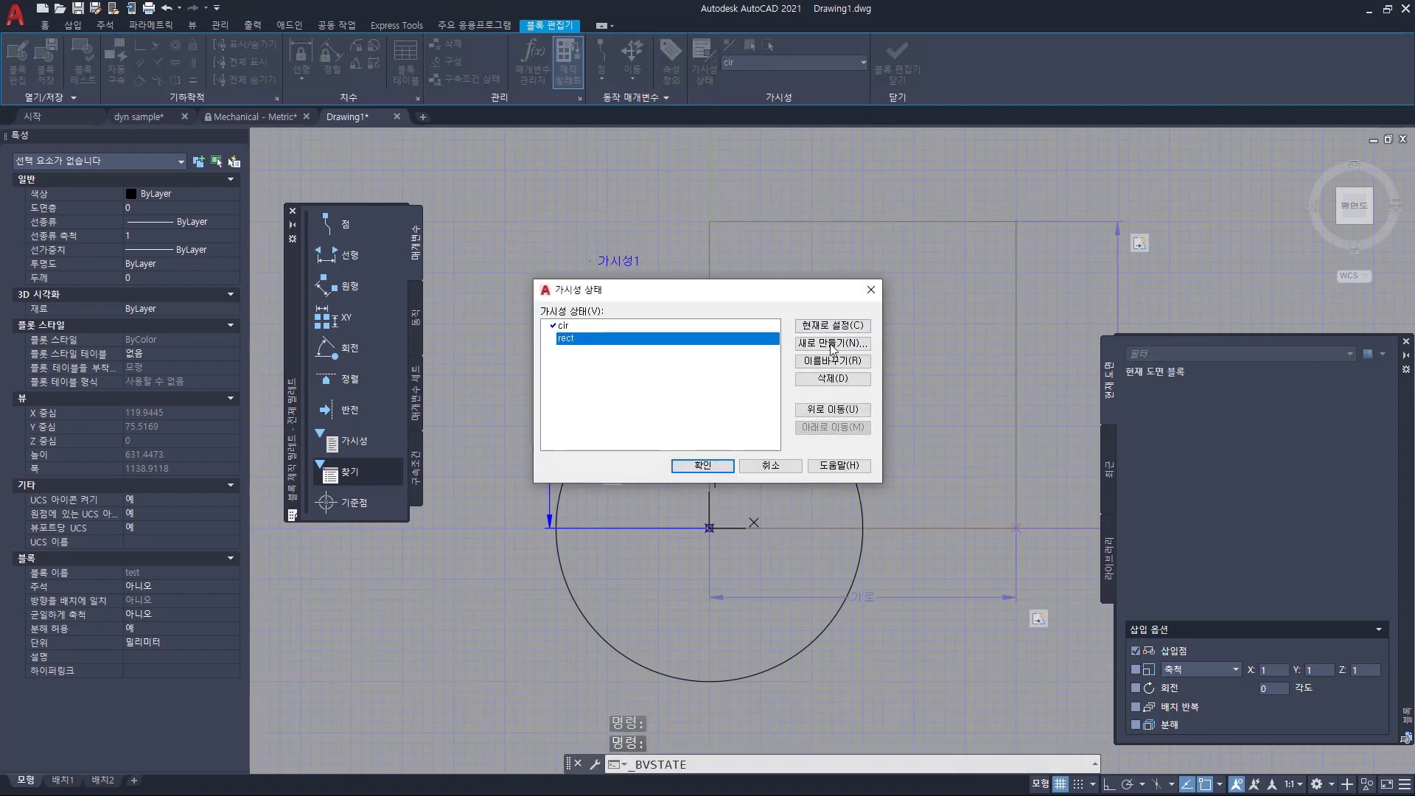
pyautogui.click(821, 411)
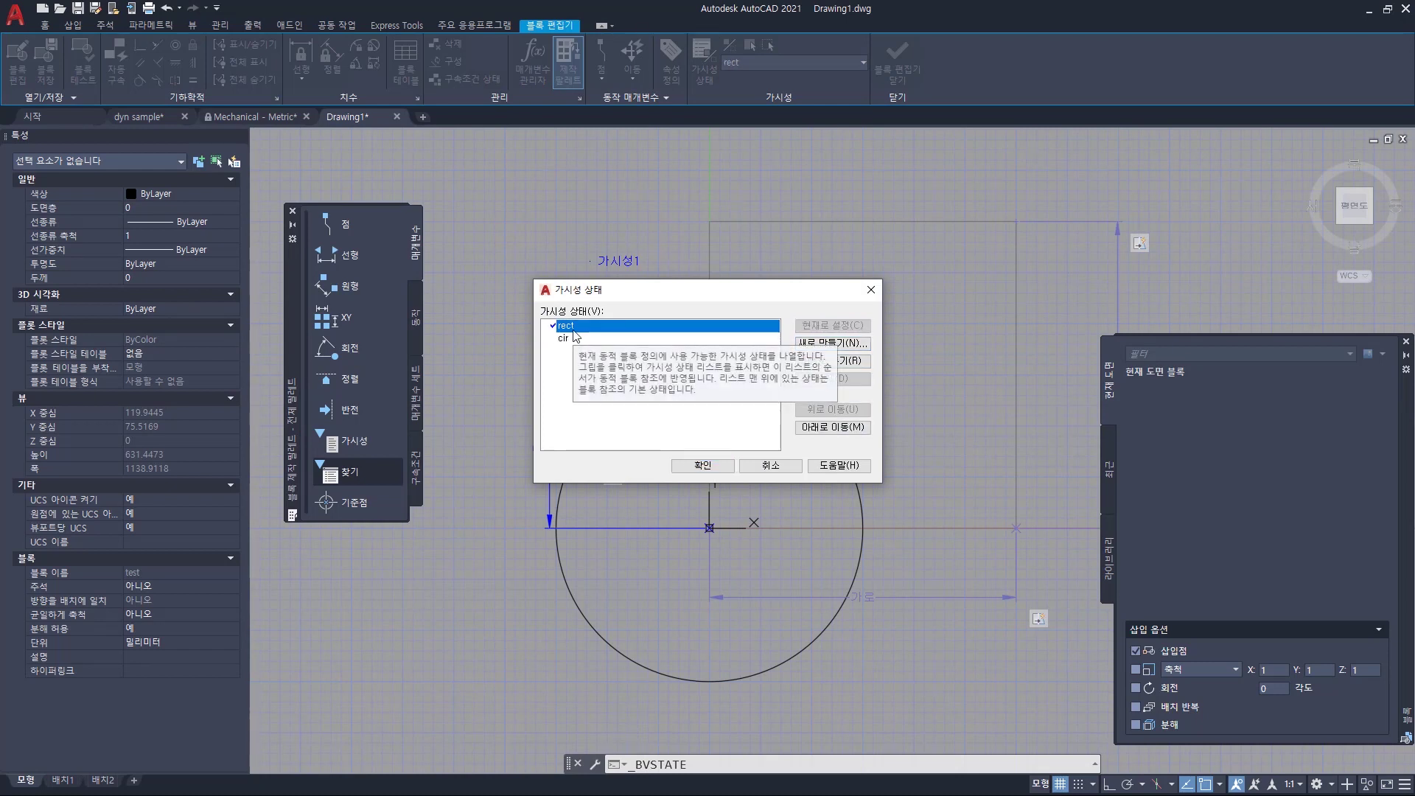
pyautogui.click(687, 465)
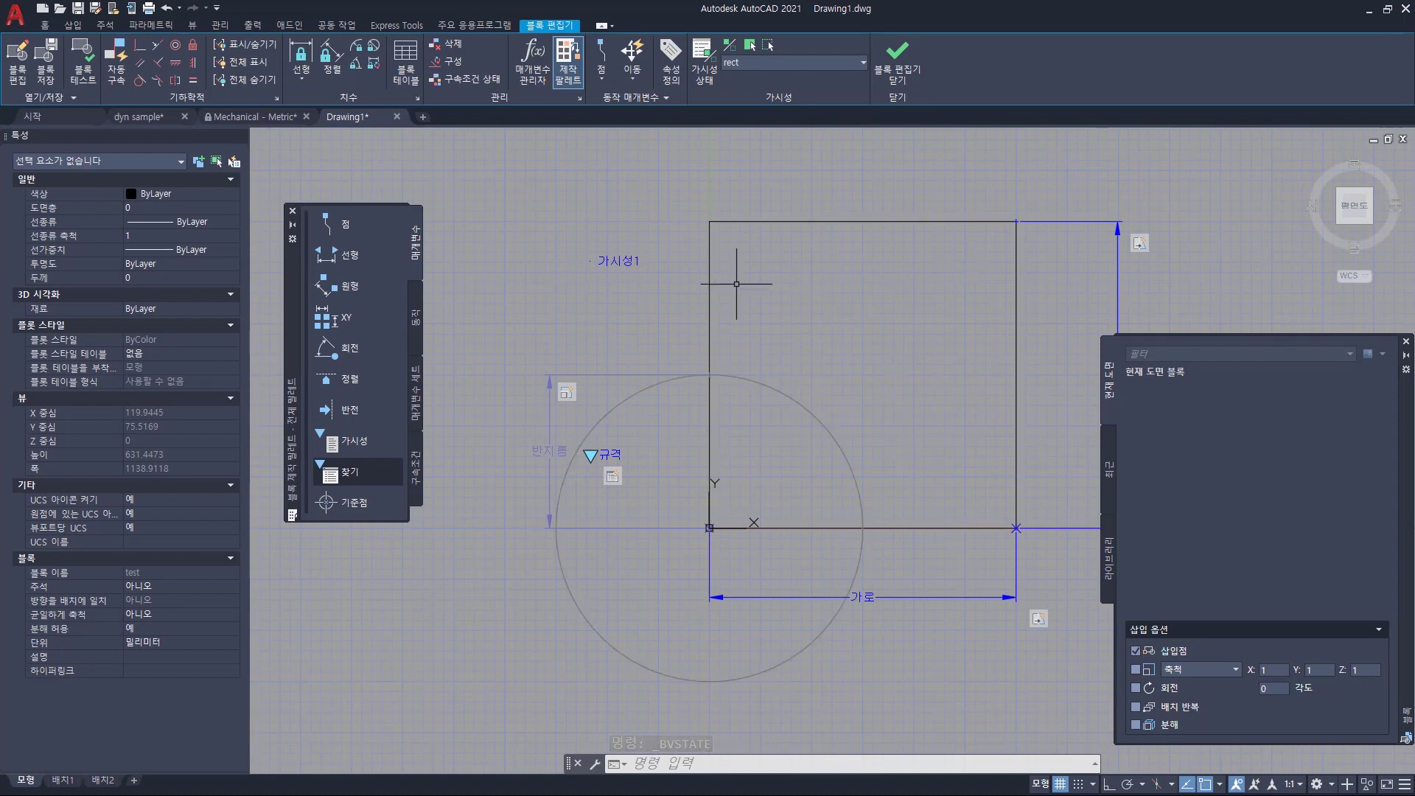
# Open the 규격 lookup table, set the 300x300 row's 반지름 to 150 and apply the table.
pyautogui.click(612, 476)
pyautogui.rightClick(614, 477)
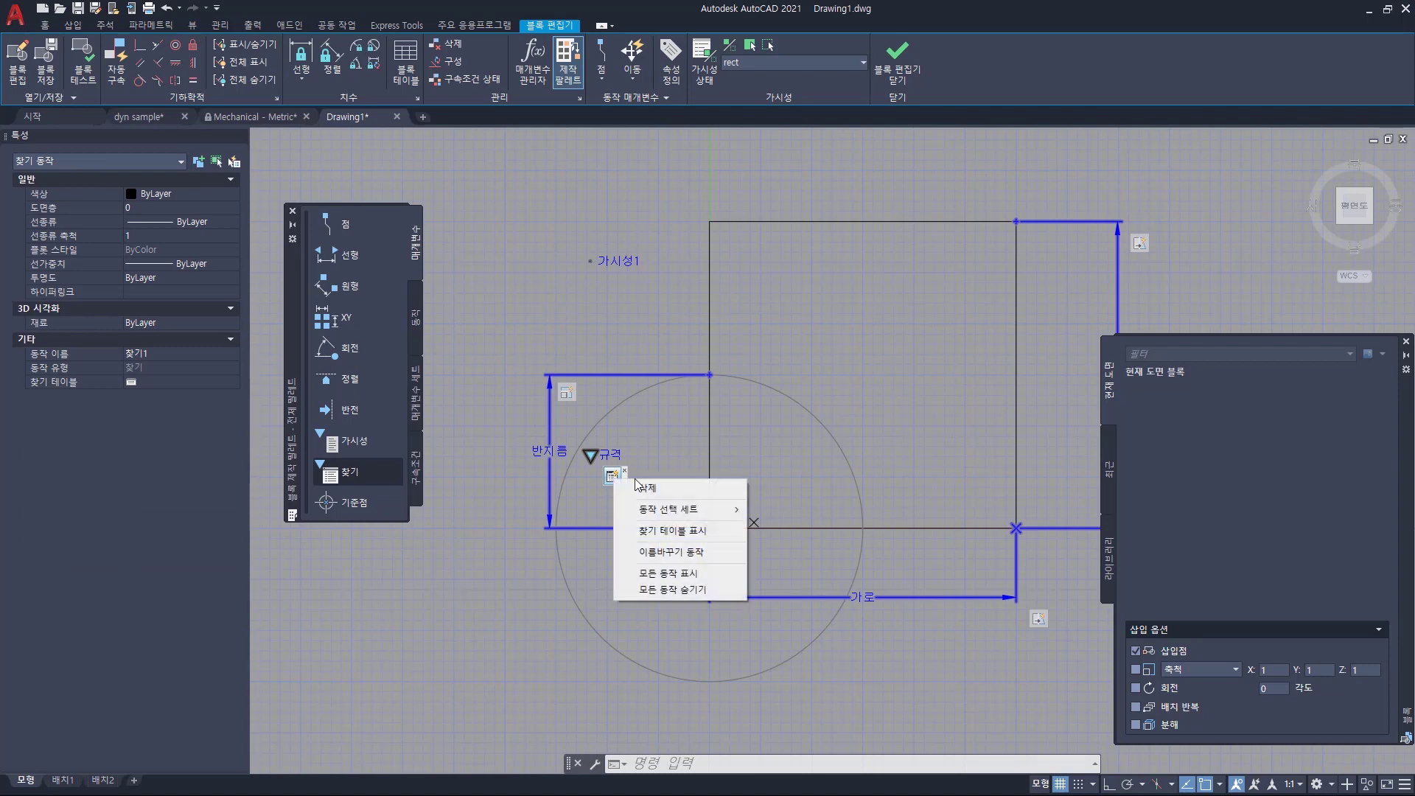
pyautogui.click(666, 531)
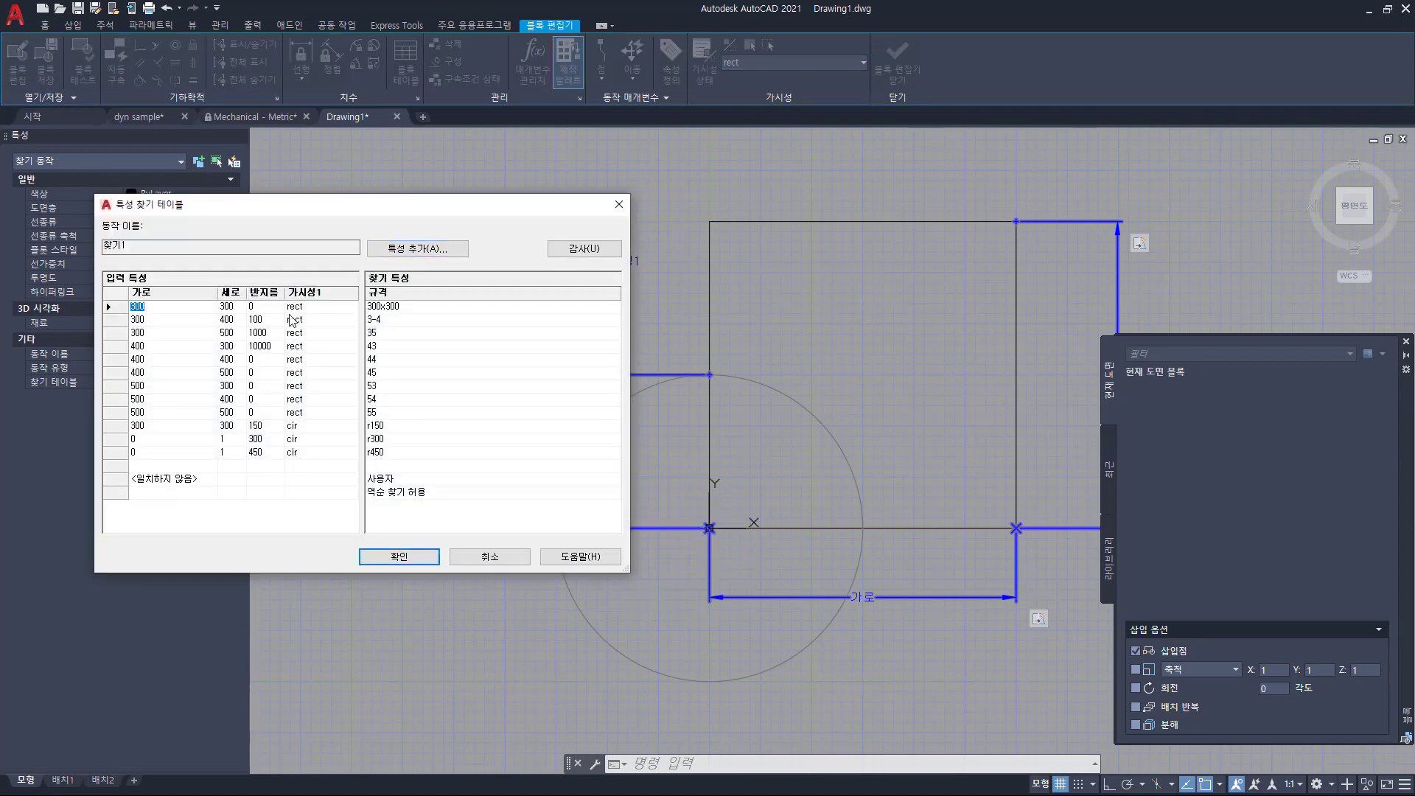
pyautogui.click(214, 307)
pyautogui.click(241, 310)
pyautogui.click(262, 311)
pyautogui.write('150')
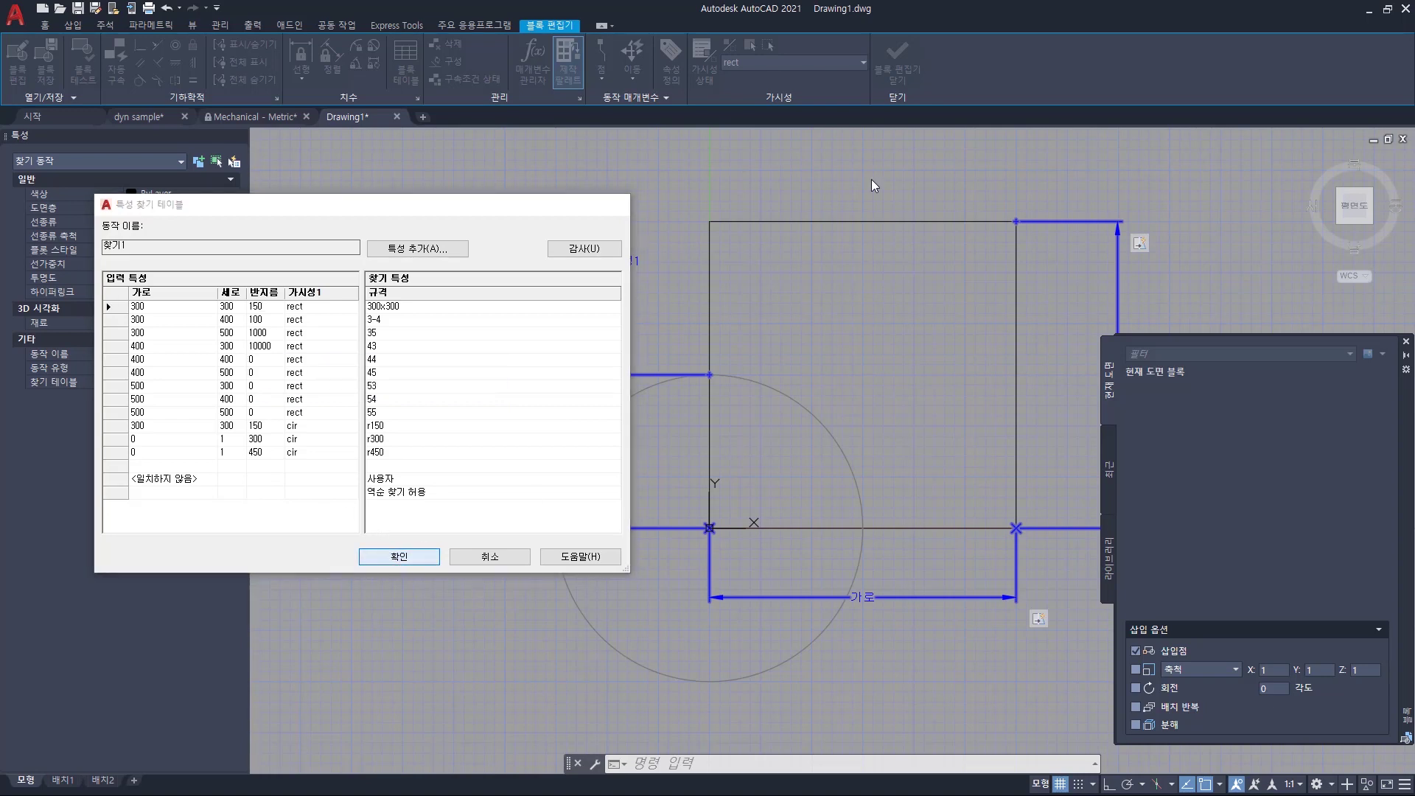
pyautogui.click(396, 556)
# Close the block editor with the changes saved and insert a test block between the two upper circles.
pyautogui.click(897, 63)
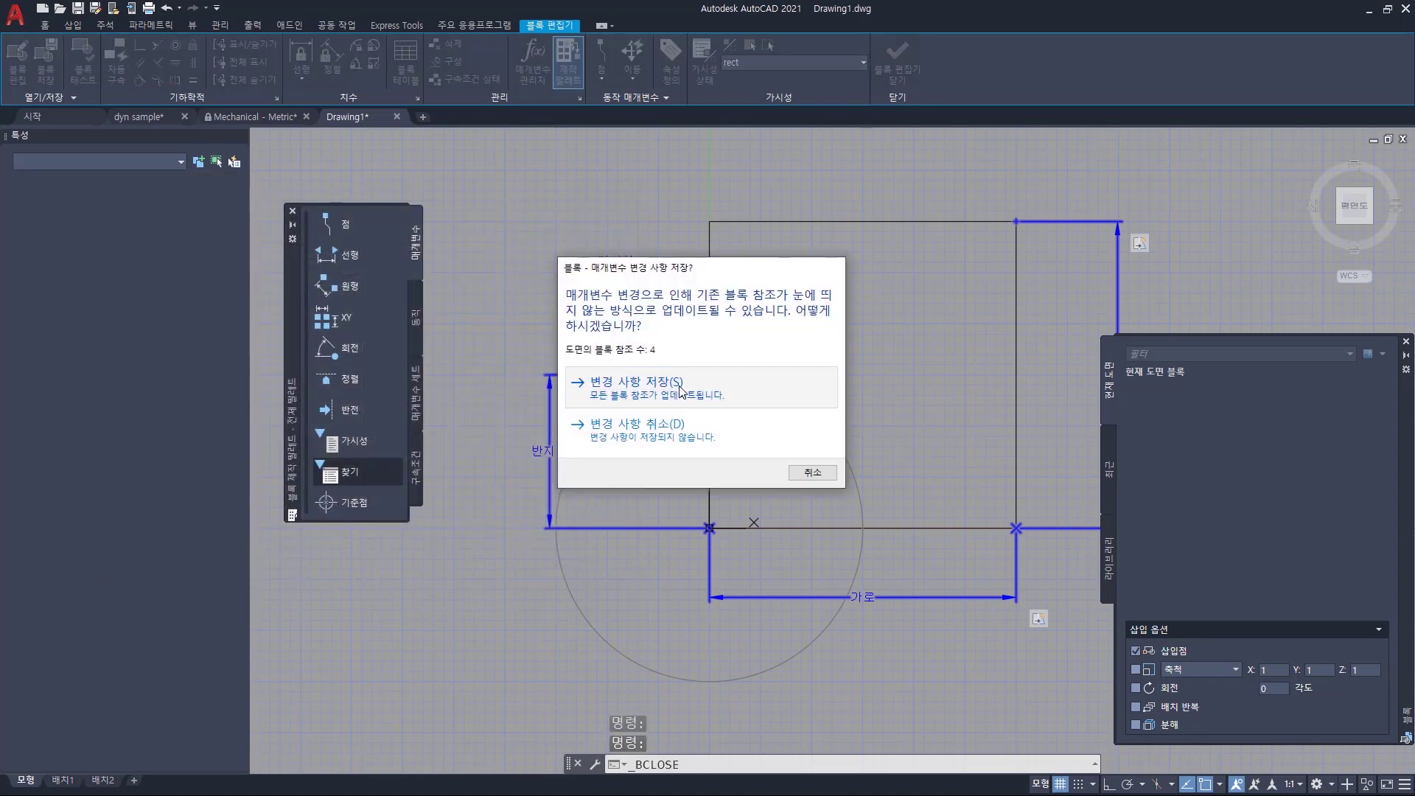
pyautogui.click(660, 386)
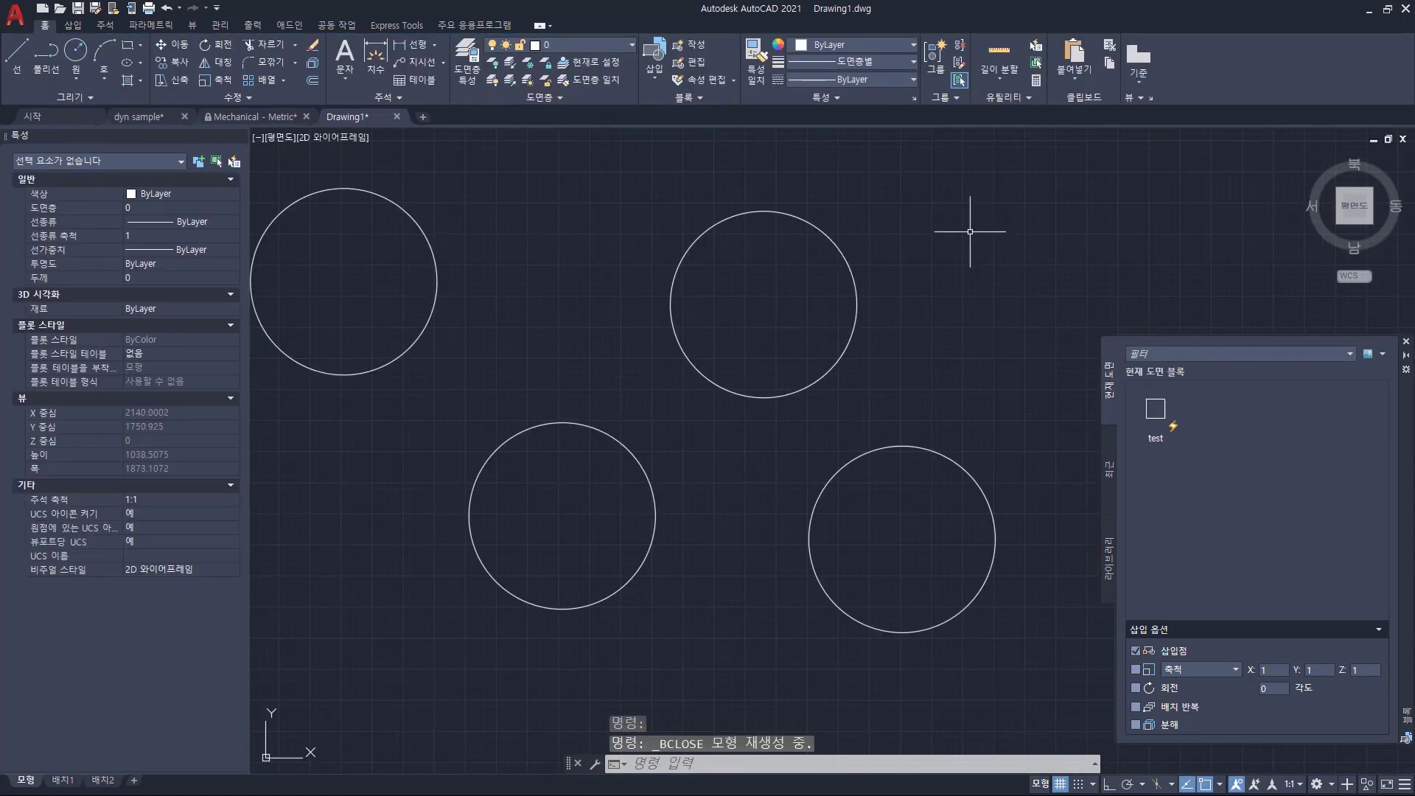
pyautogui.click(1158, 424)
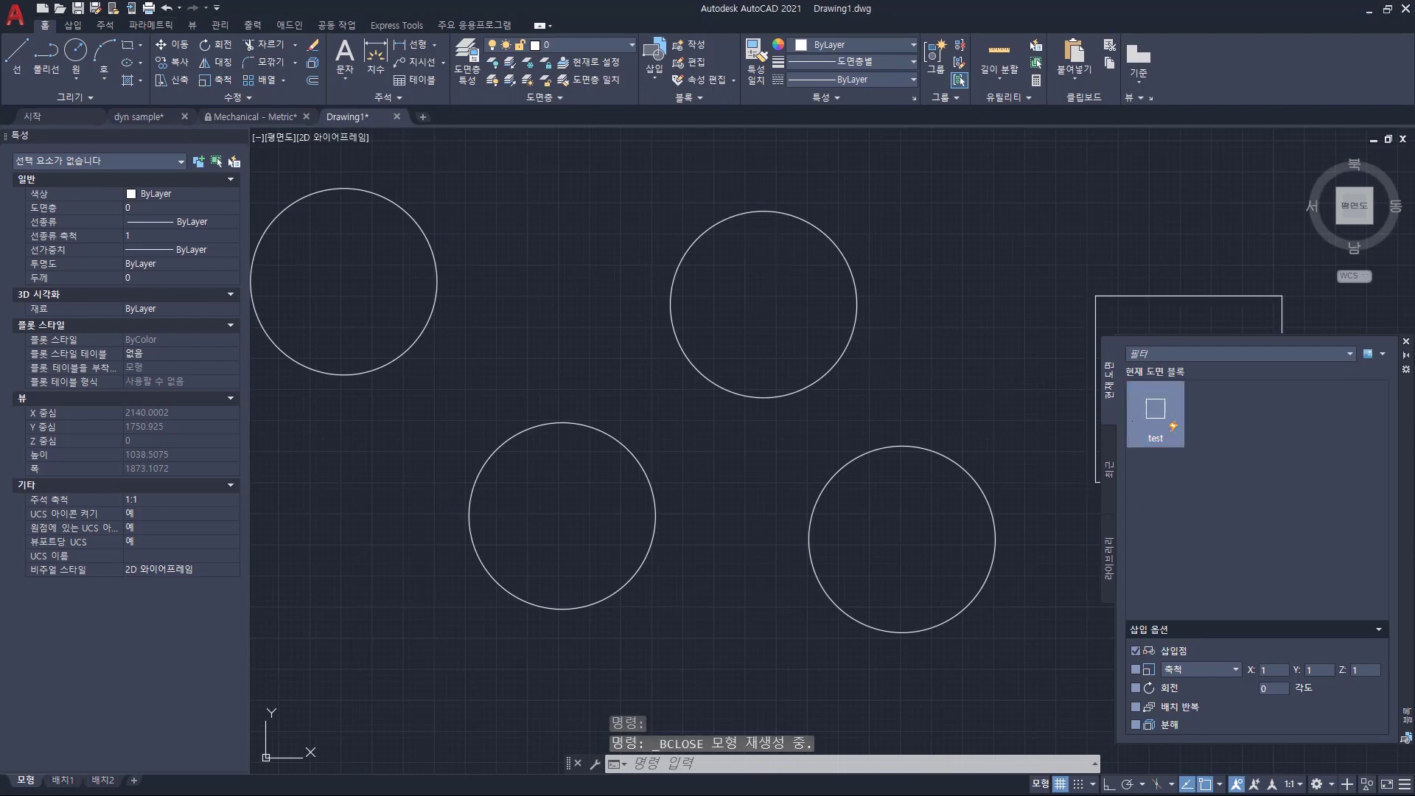
pyautogui.click(508, 346)
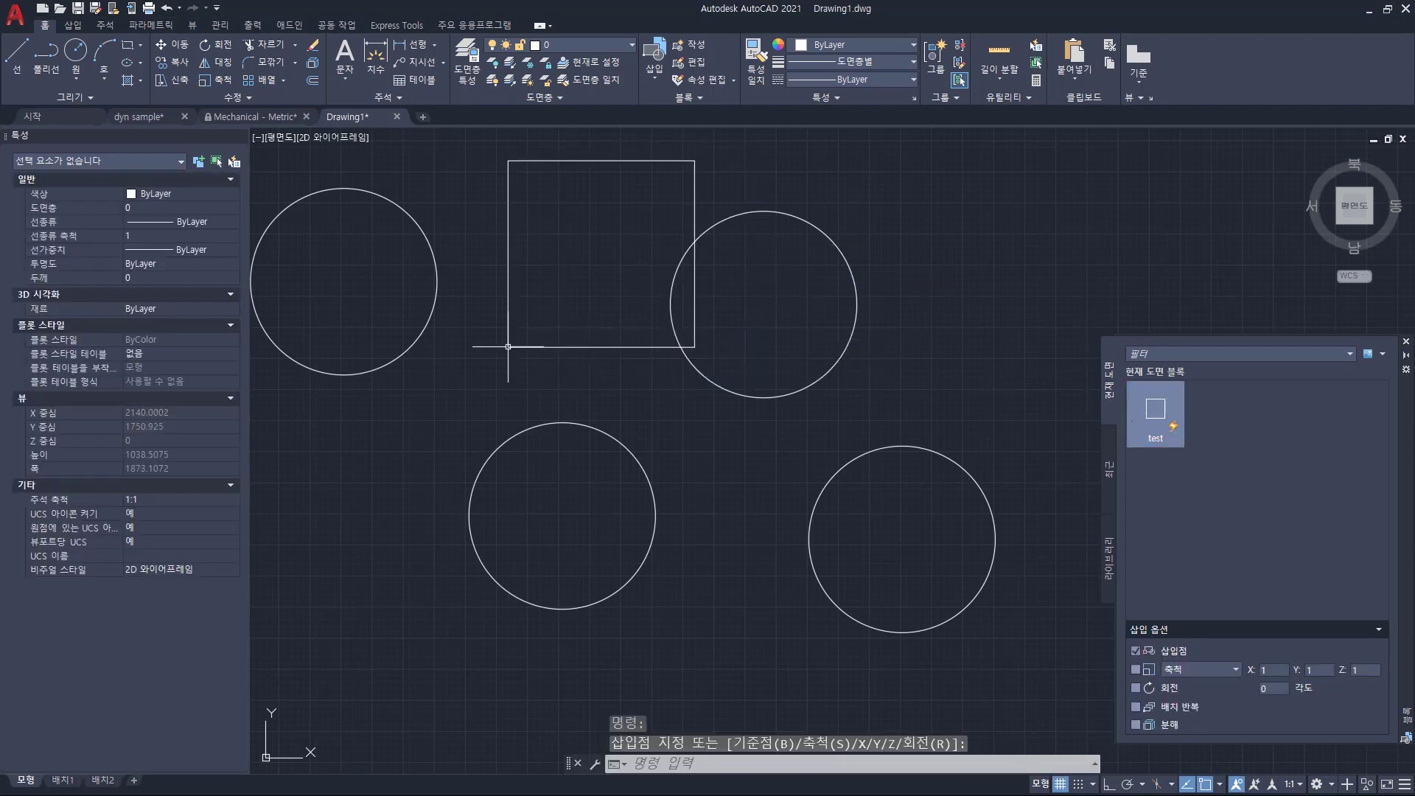
# Switch the newly inserted block's 규격 to r150 and then to r300, and deselect it.
pyautogui.click(520, 365)
pyautogui.click(490, 317)
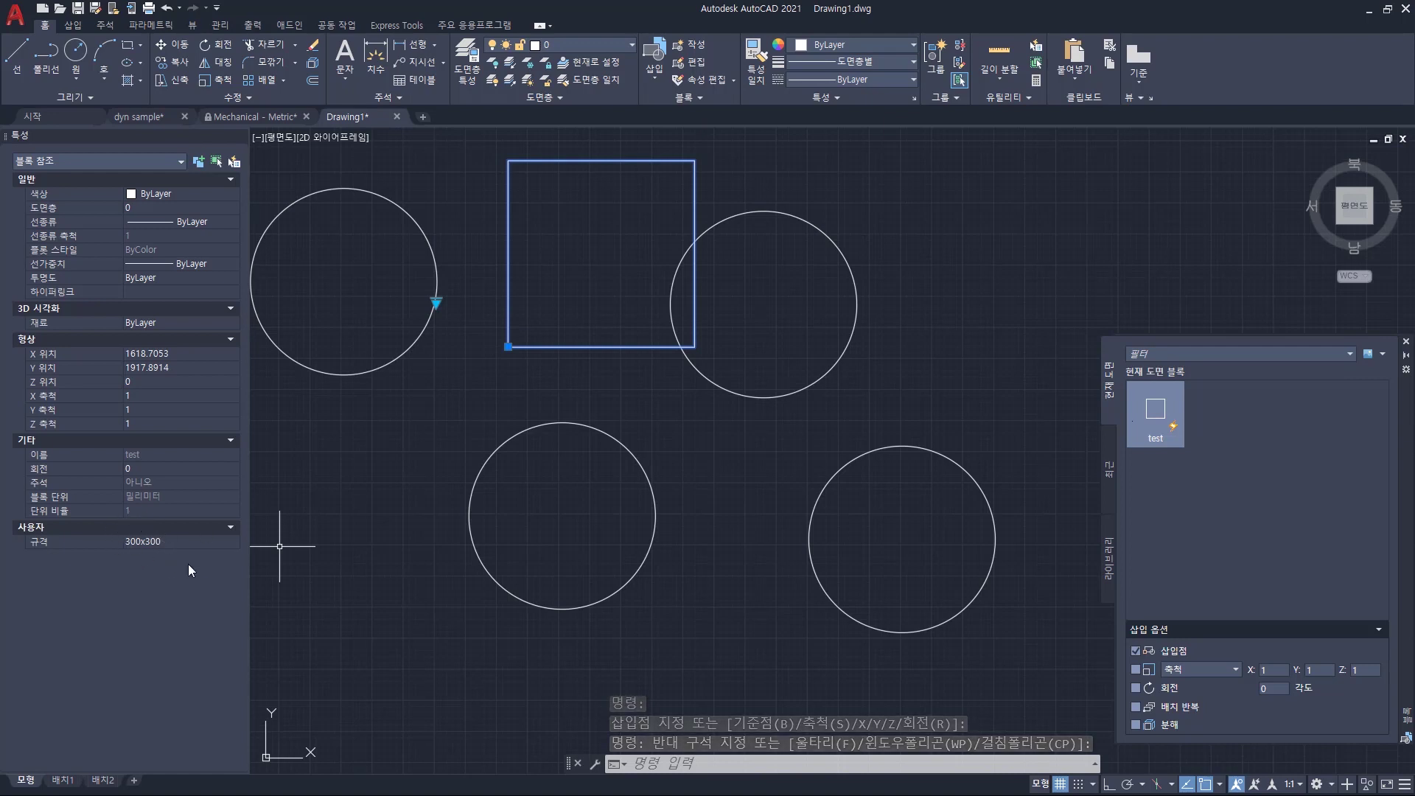
pyautogui.click(166, 543)
pyautogui.click(165, 543)
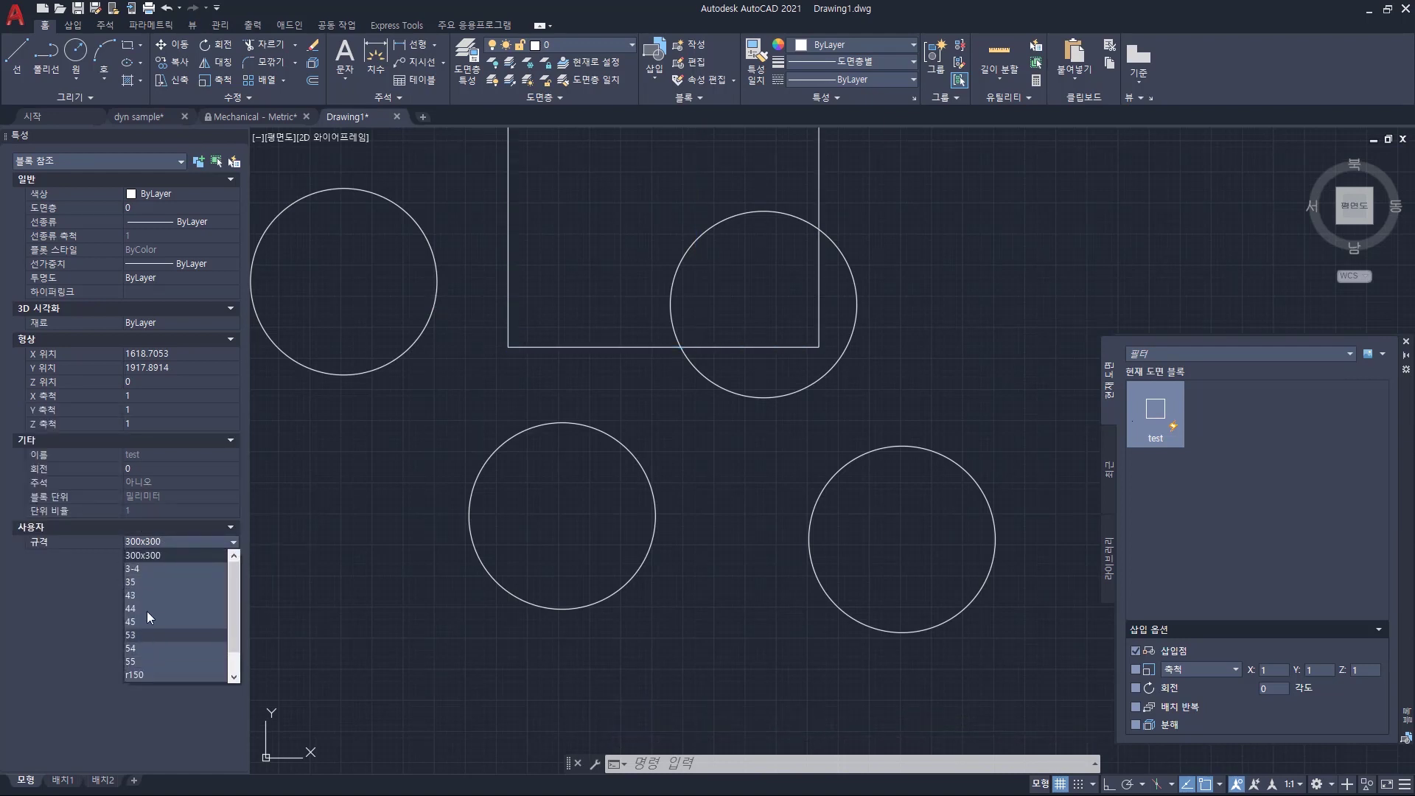
pyautogui.click(149, 676)
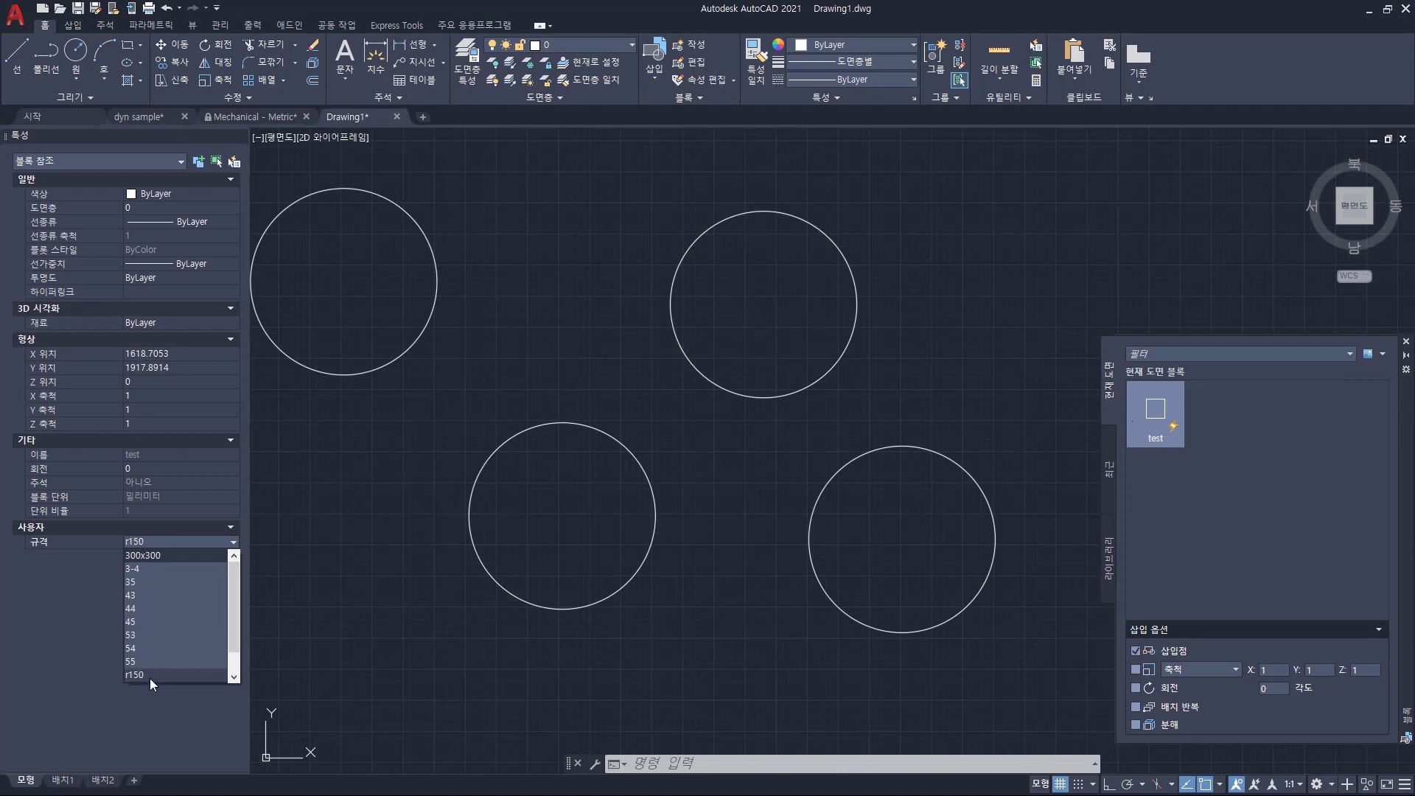
pyautogui.click(437, 302)
pyautogui.click(472, 474)
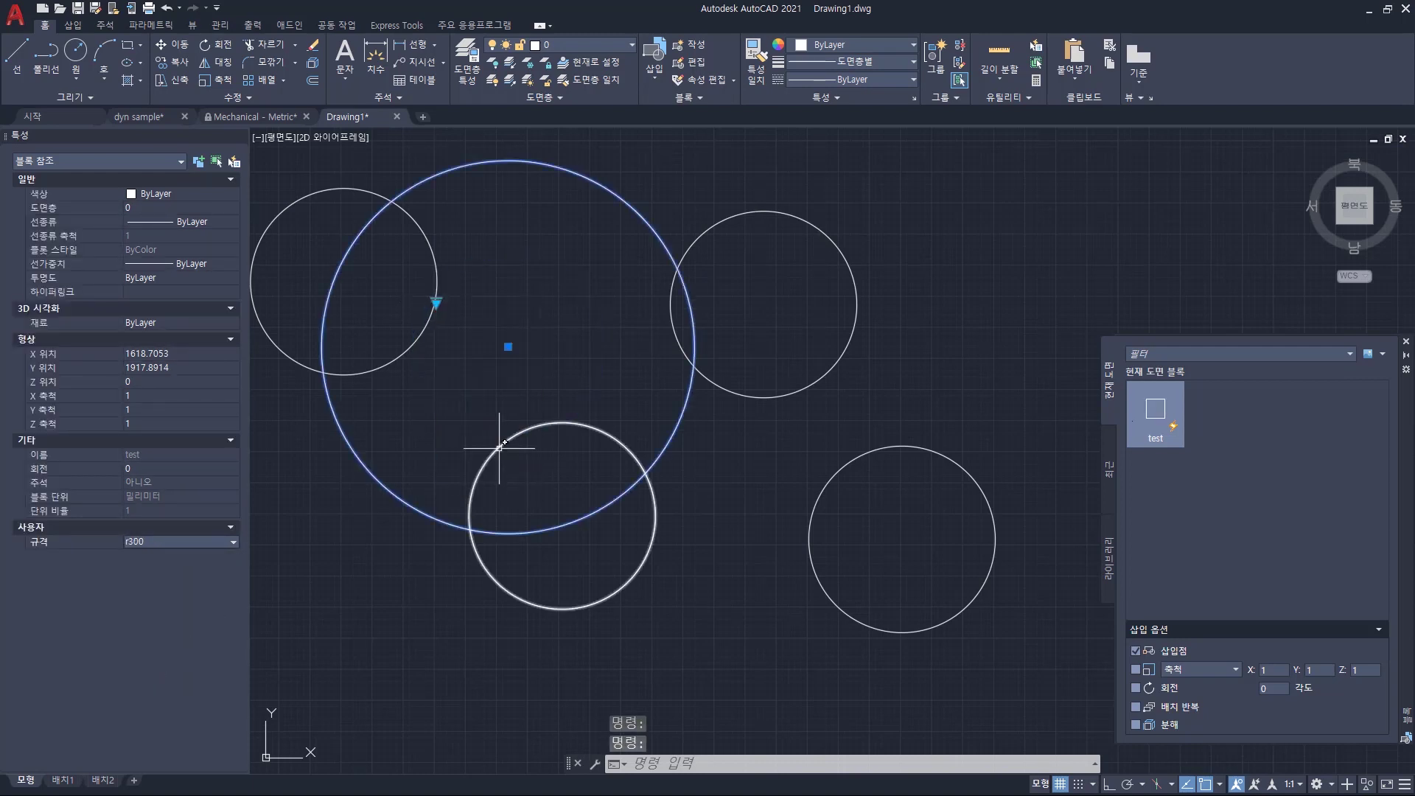
pyautogui.press('Escape')
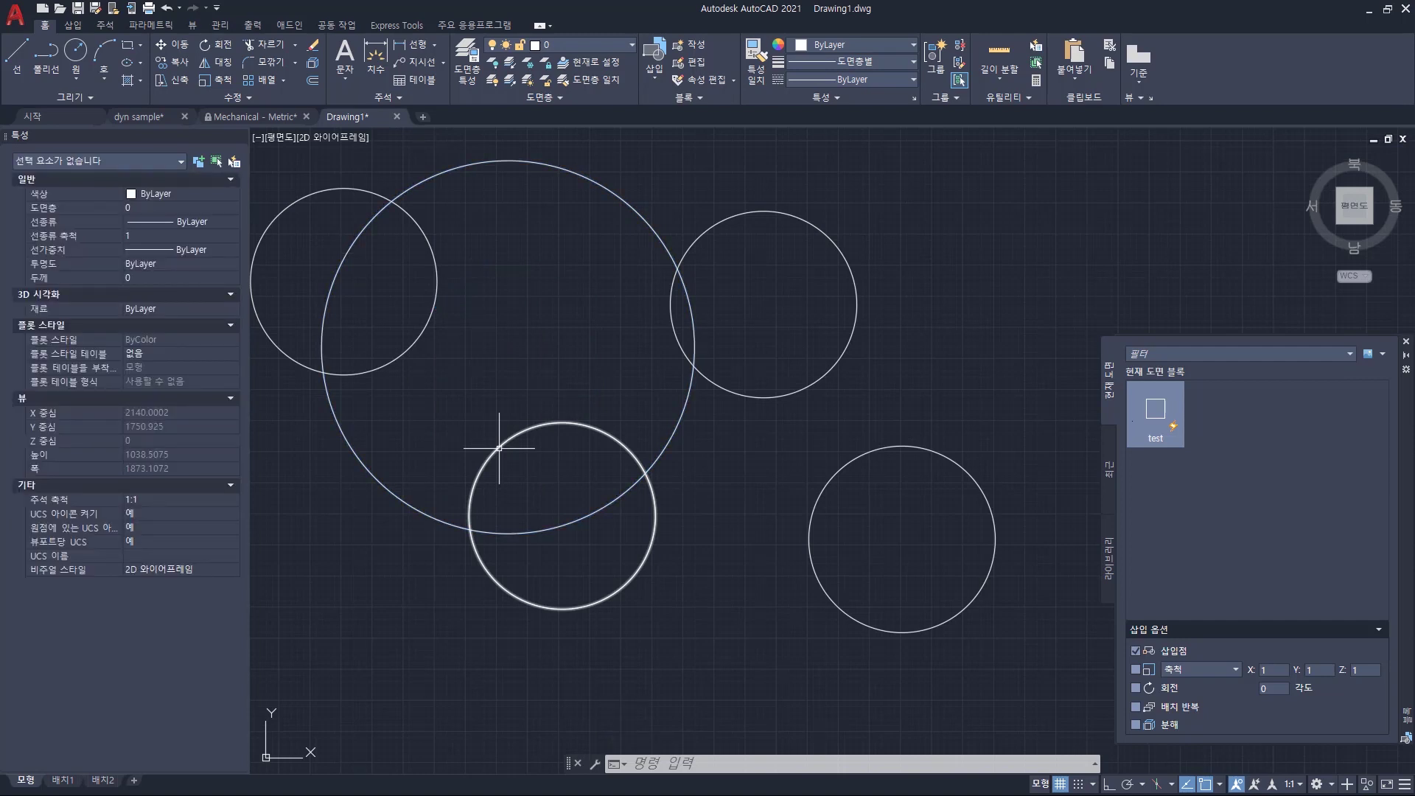
# Select the large circle block together with the upper-left circle and try 43 from the large block's 규격 list.
pyautogui.click(711, 422)
pyautogui.click(674, 393)
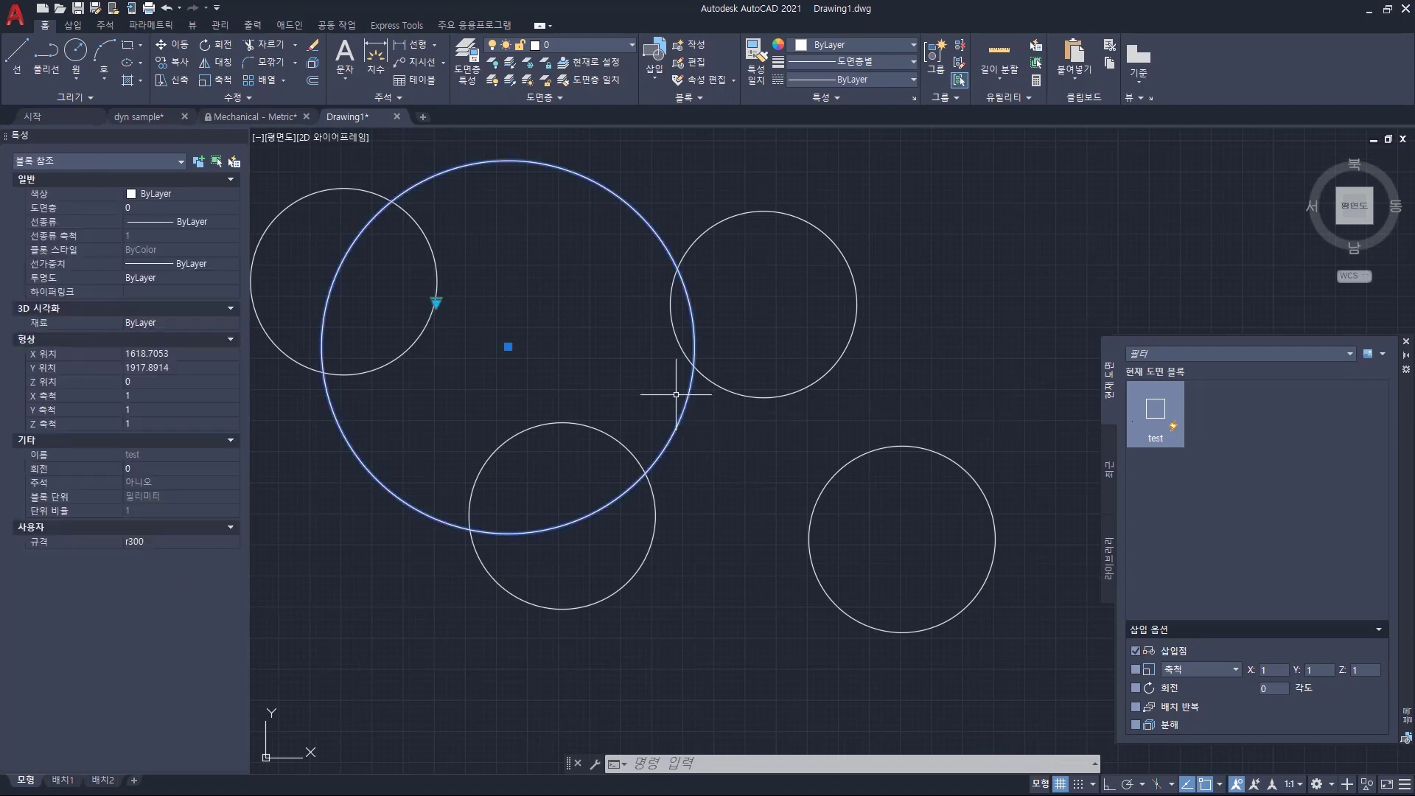
pyautogui.click(435, 296)
pyautogui.click(436, 302)
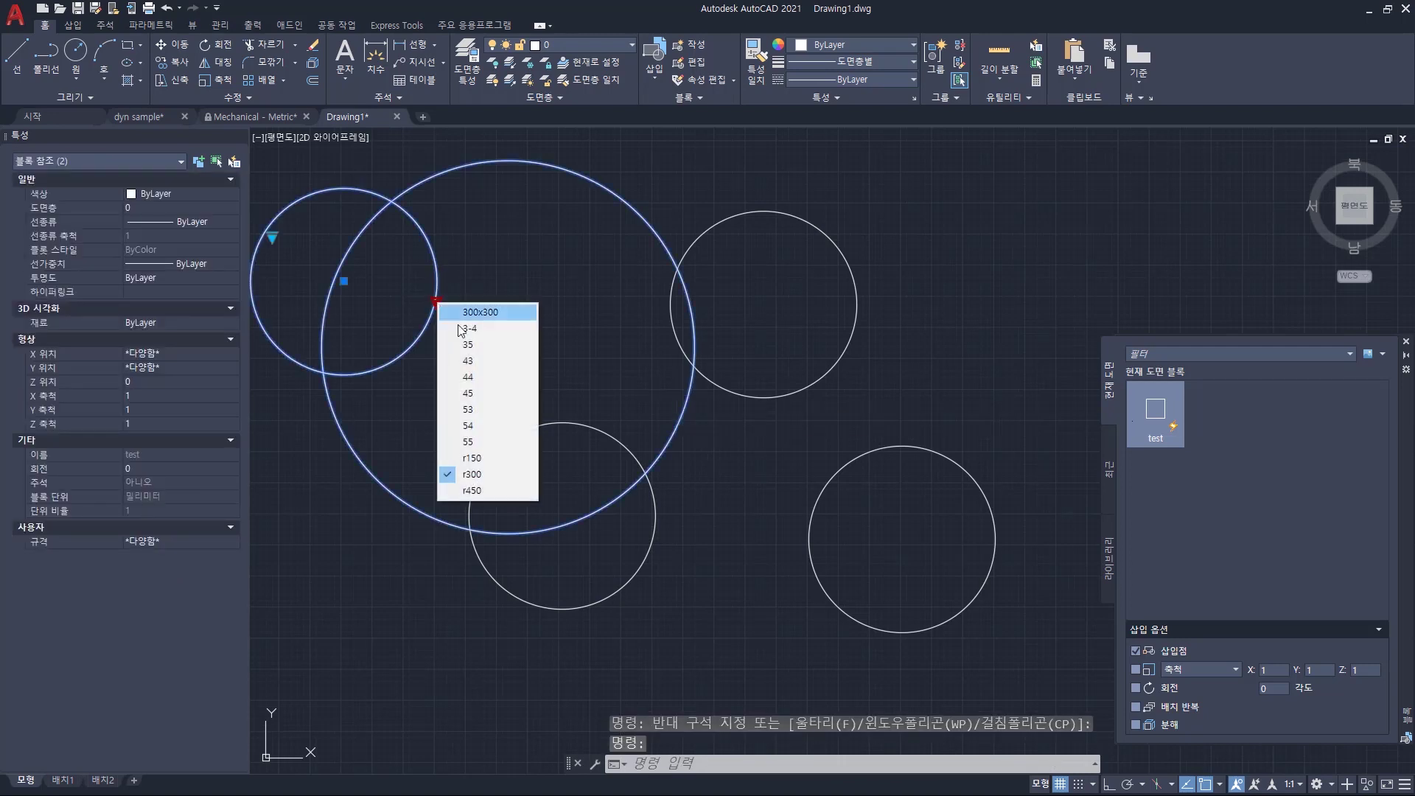
pyautogui.click(467, 366)
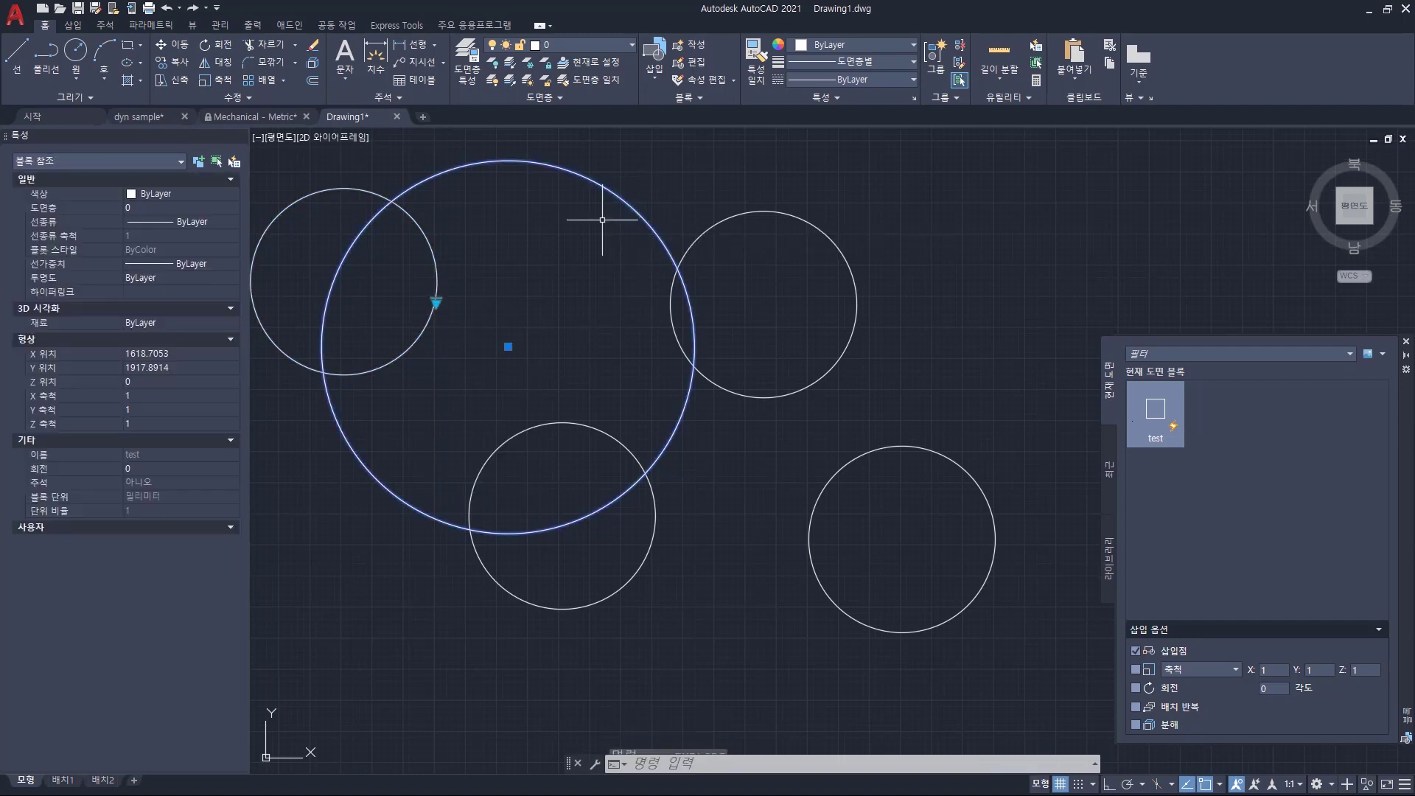
# Select all test blocks similar to the large circle and open the large block's 규격 lookup list.
pyautogui.rightClick(573, 317)
pyautogui.click(634, 619)
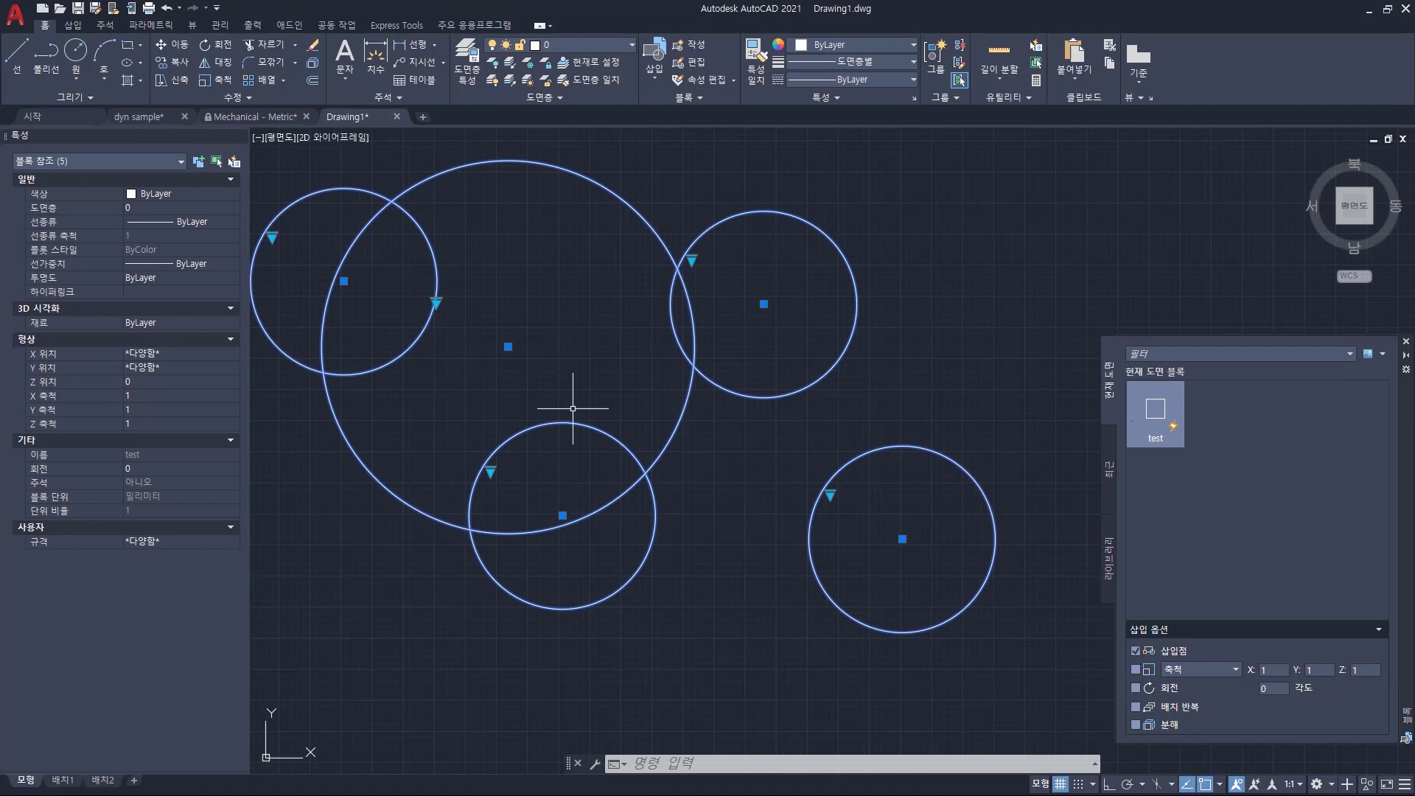
pyautogui.click(436, 303)
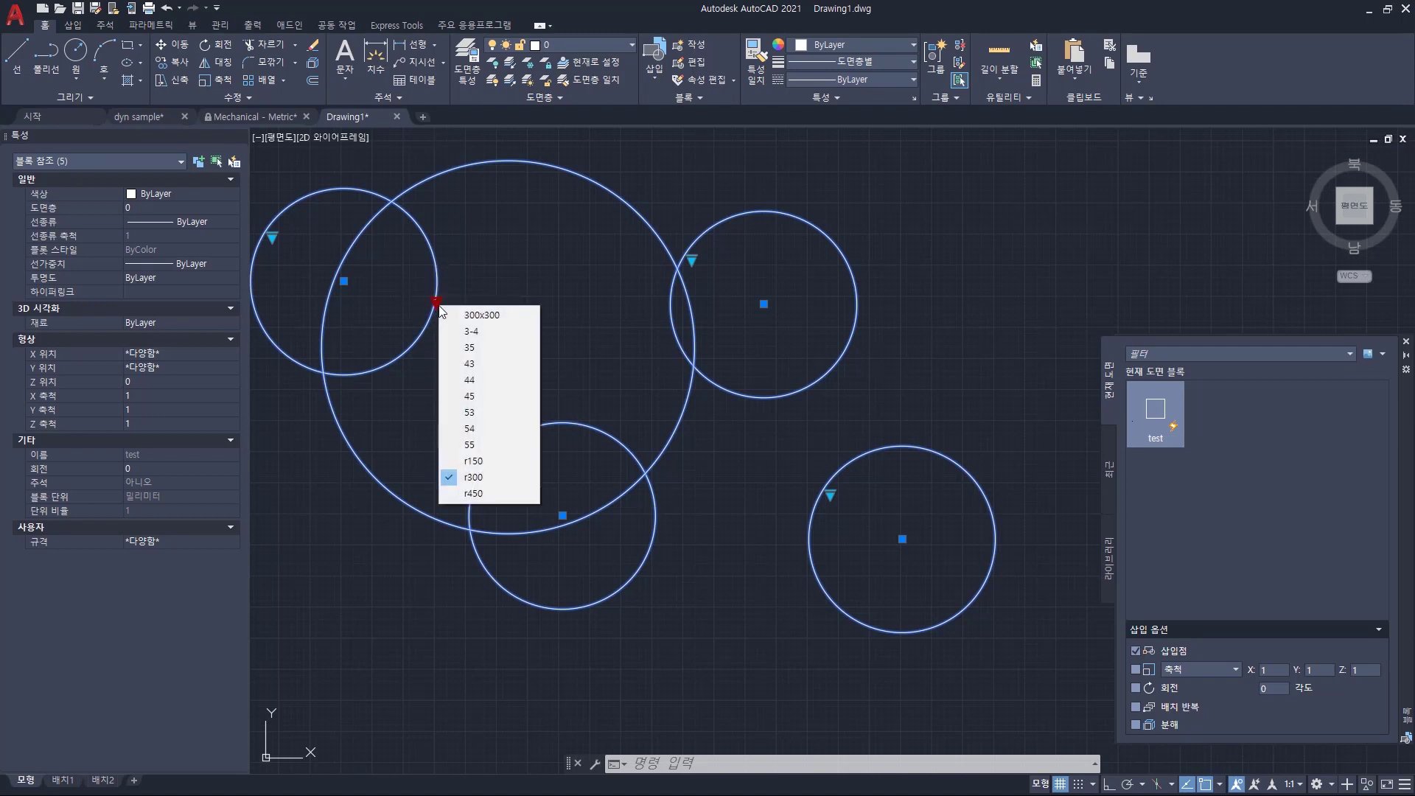